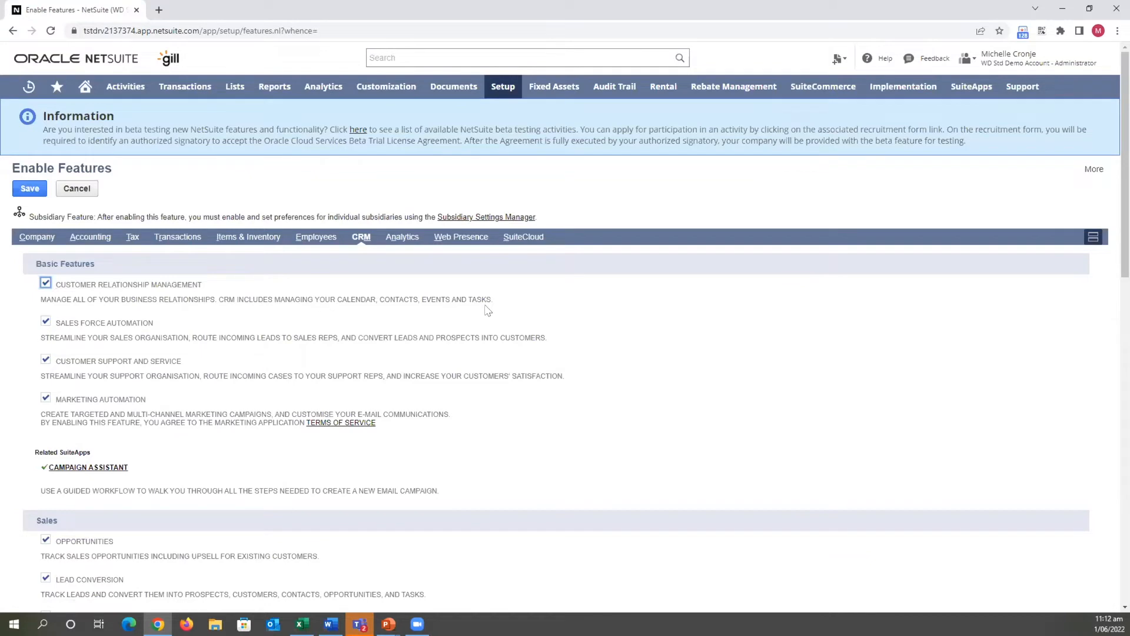
Review the Basic, Sales, Support and Marketing features on the CRM subtab of Enable Features
scroll(120, 373, down, 1)
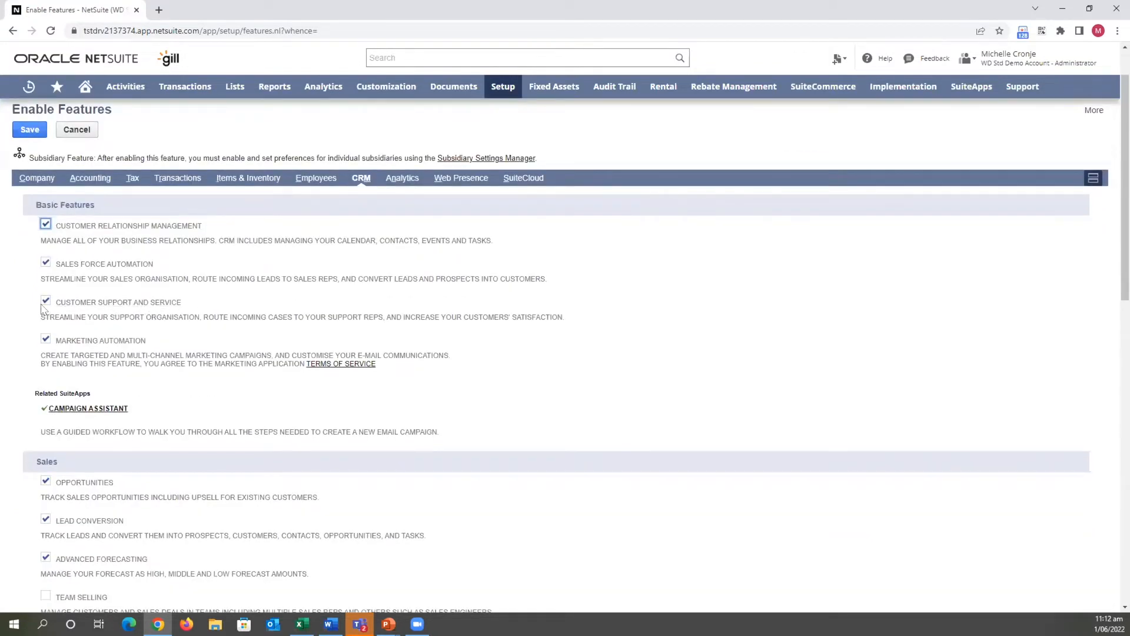
scroll(238, 416, down, 2)
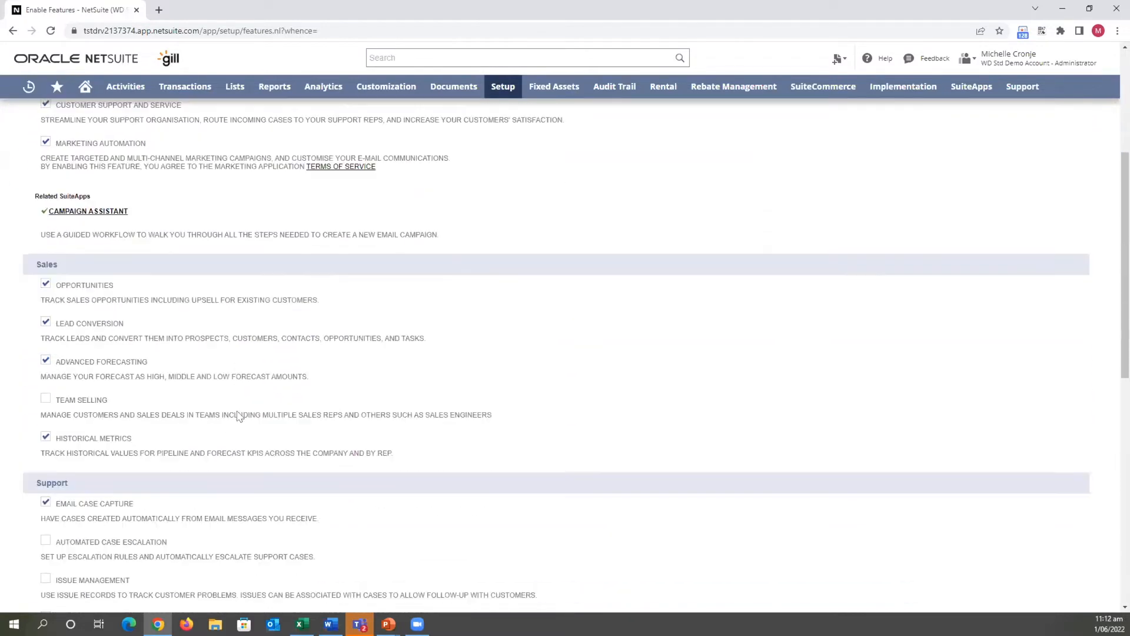
scroll(239, 417, down, 5)
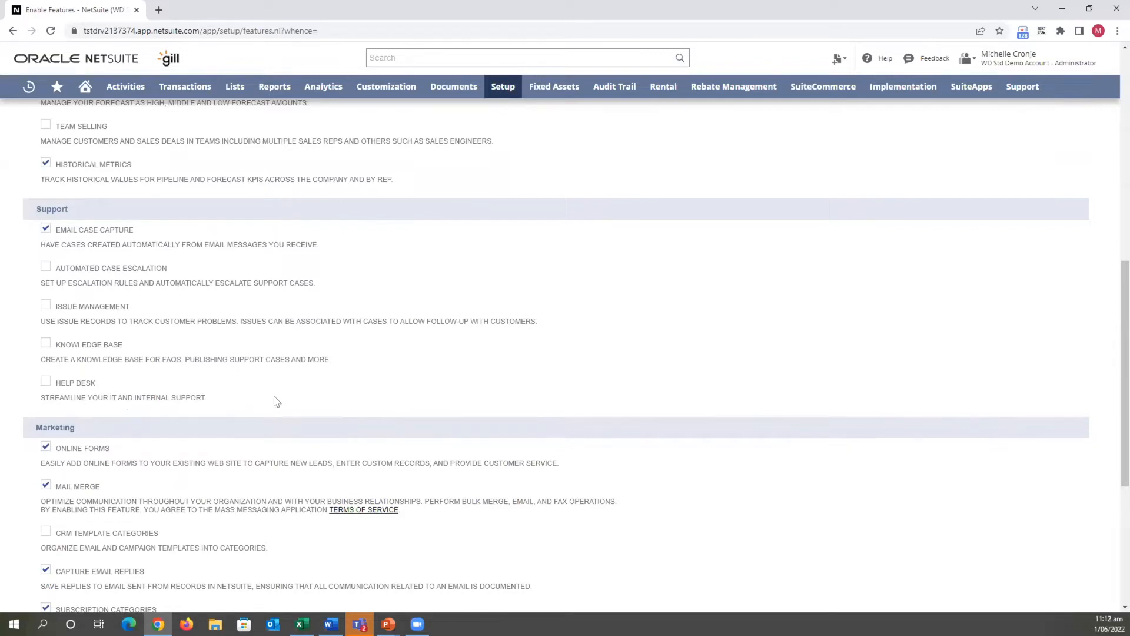
Open the User Guides page in the Help Center and search it for "support"
click(866, 61)
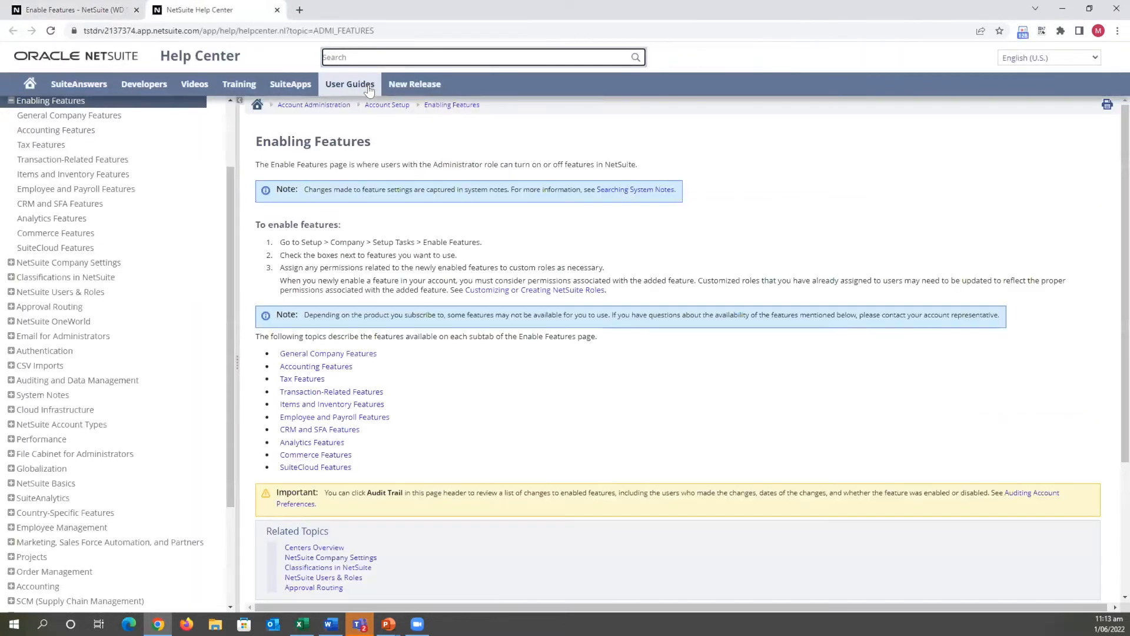
click(369, 88)
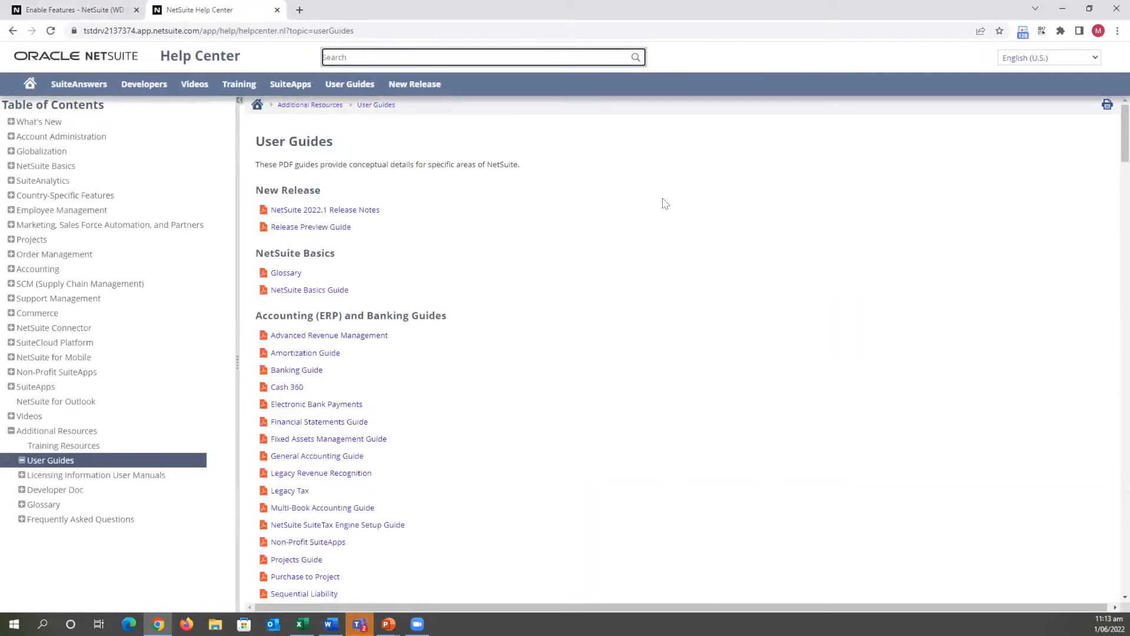
key(ctrl+f)
key(Return)
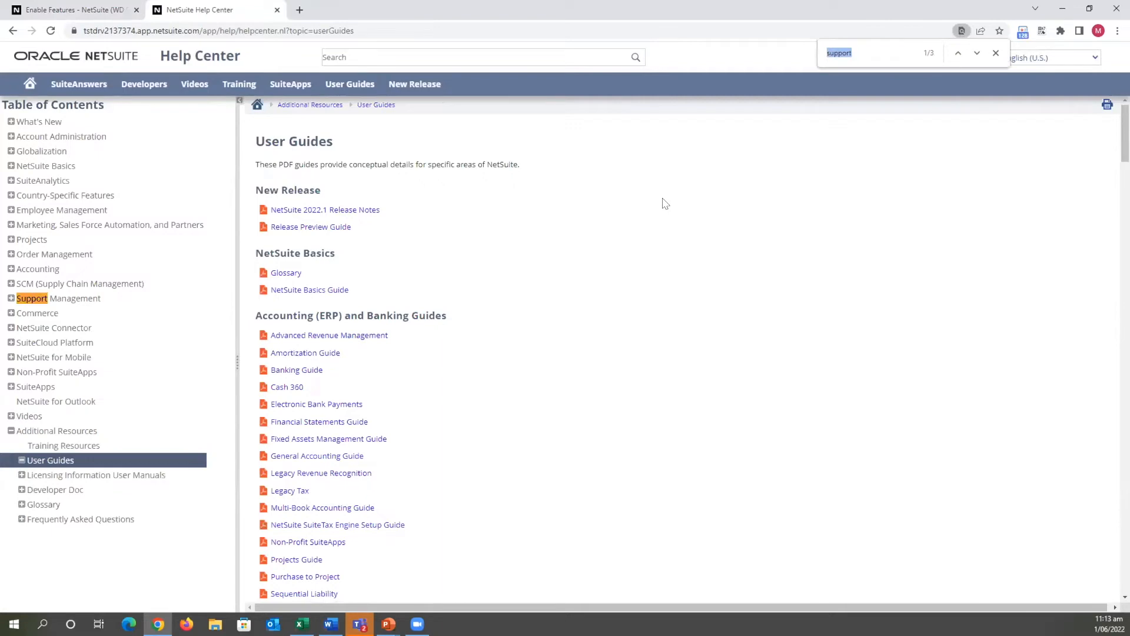
scroll(373, 400, down, 5)
scroll(372, 401, down, 10)
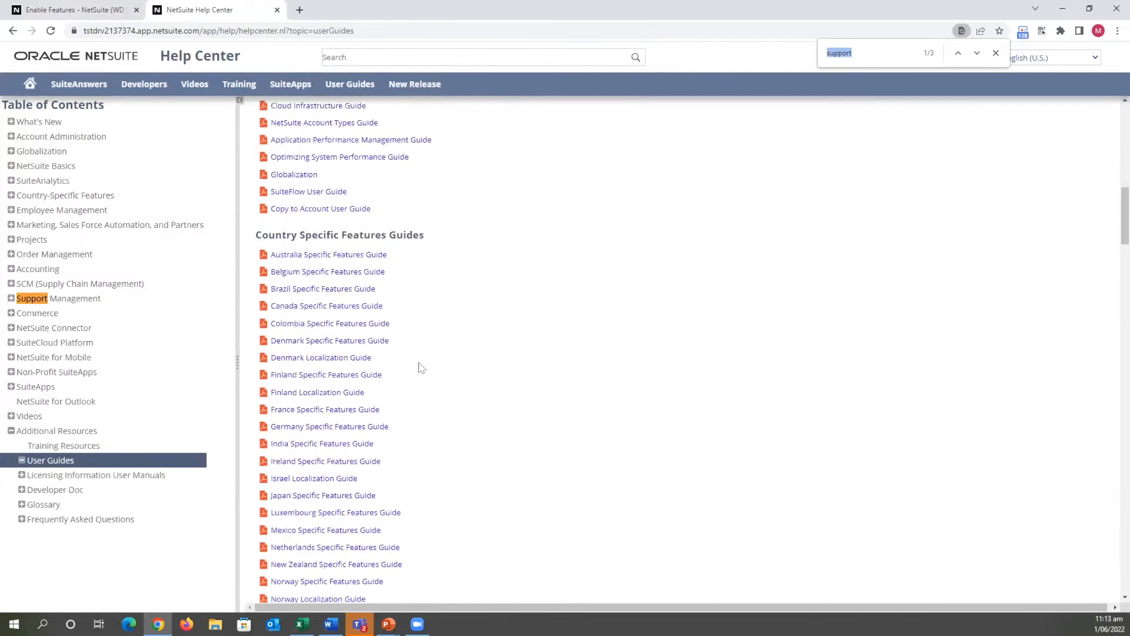
Find the Support Management Guide by searching for "support Manage", expand the Support Management topic, and close the Help Center
click(865, 51)
text(Manager)
key(BackSpace)
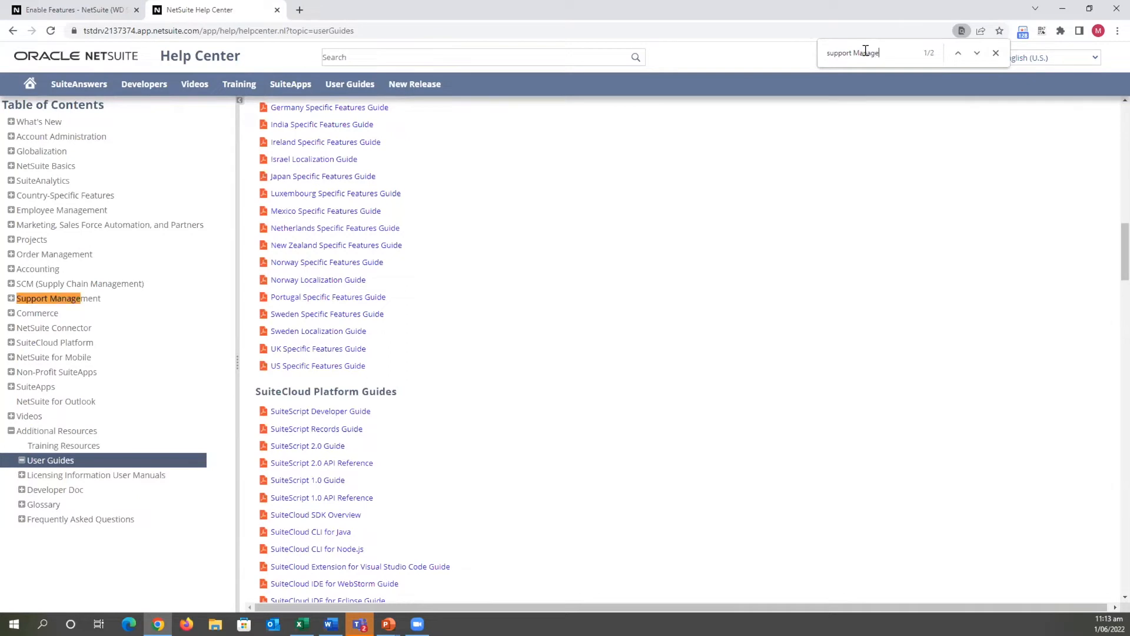
key(Return)
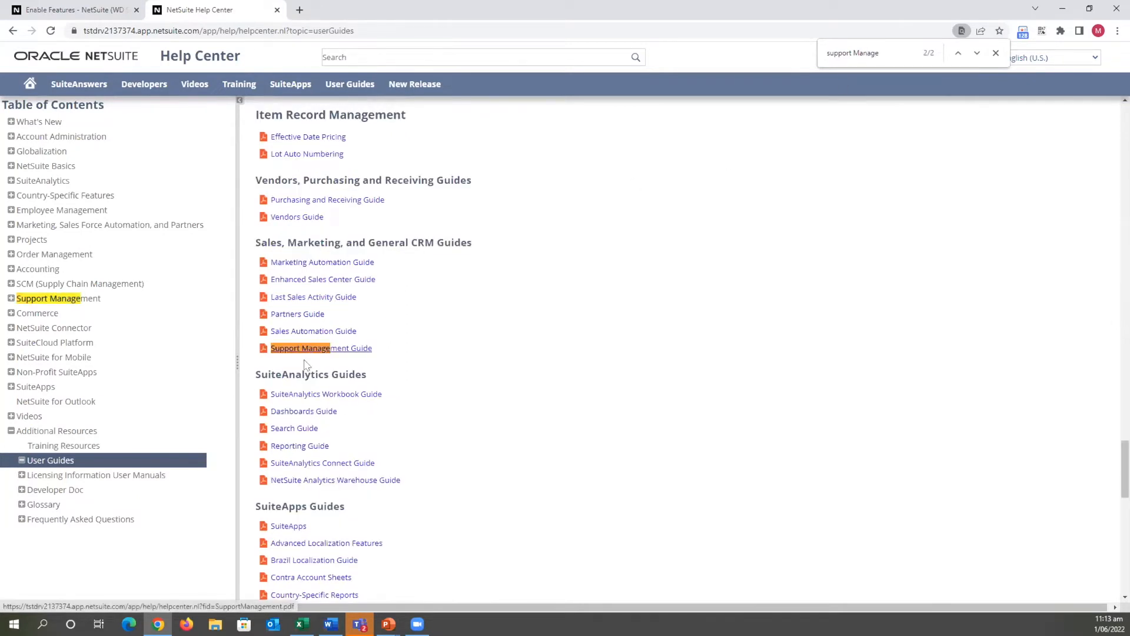
click(11, 299)
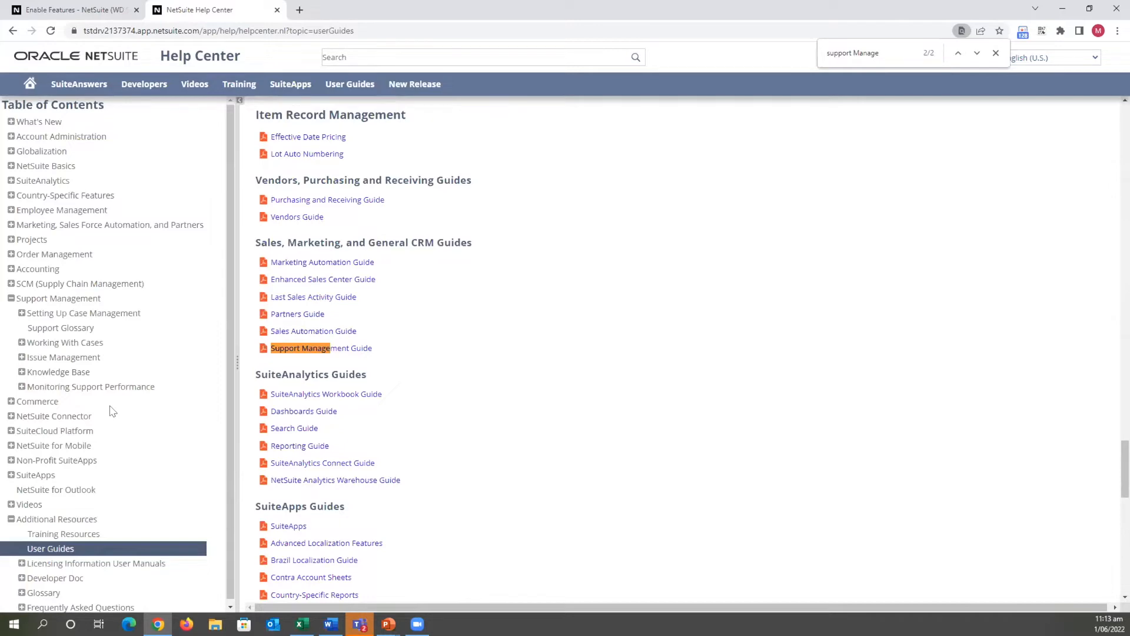
click(277, 10)
Open the Case Types list from the Support setup tasks
scroll(408, 368, up, 7)
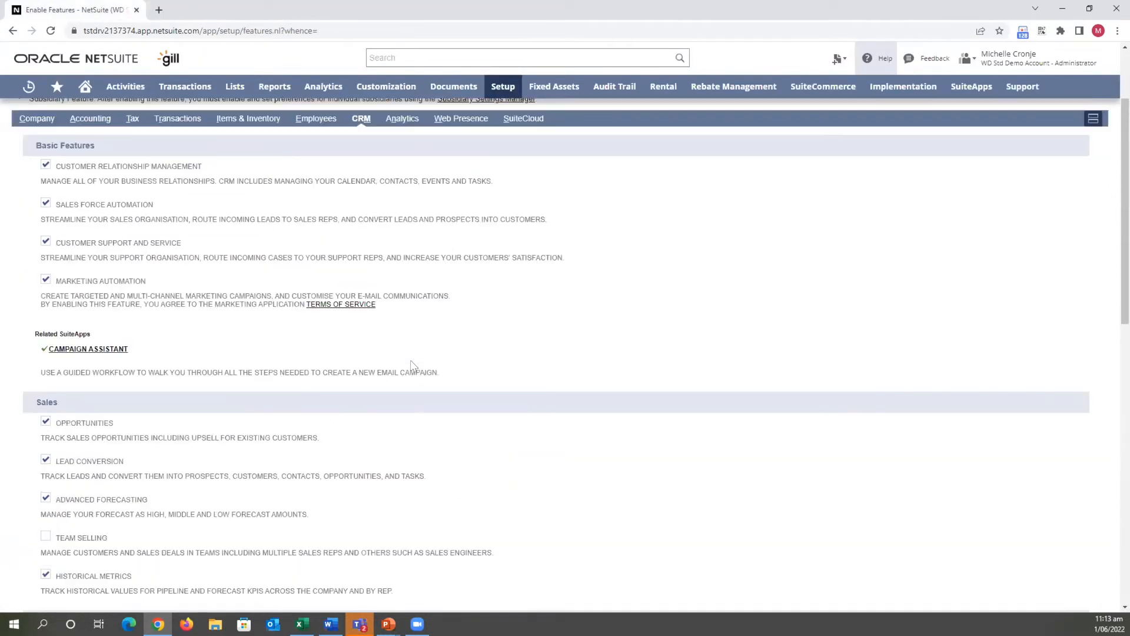
scroll(412, 365, up, 2)
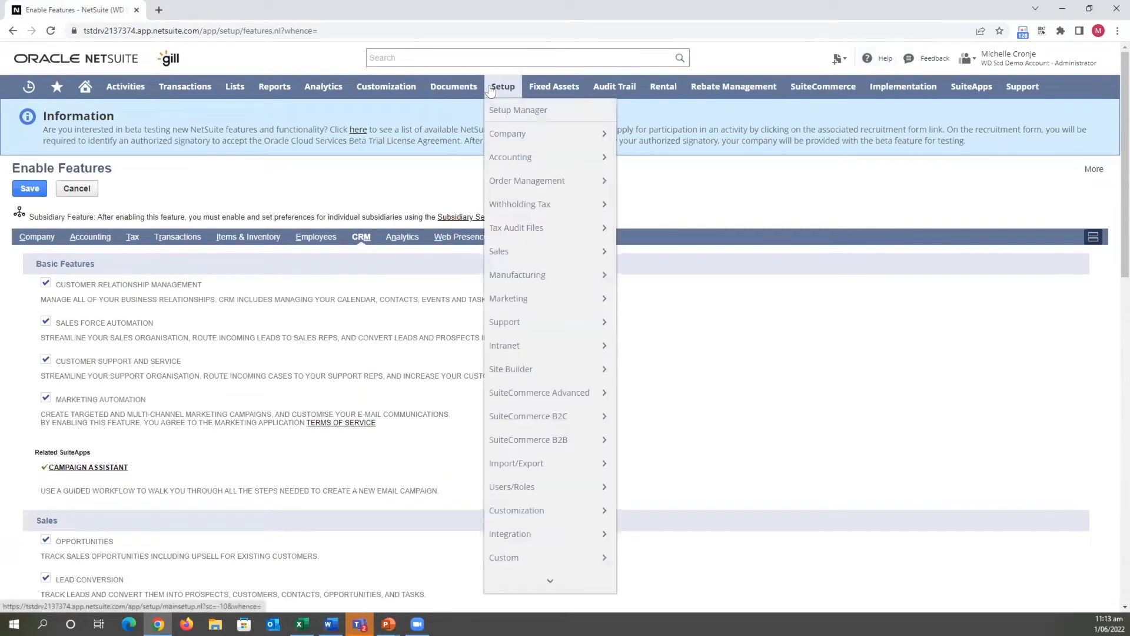
click(491, 88)
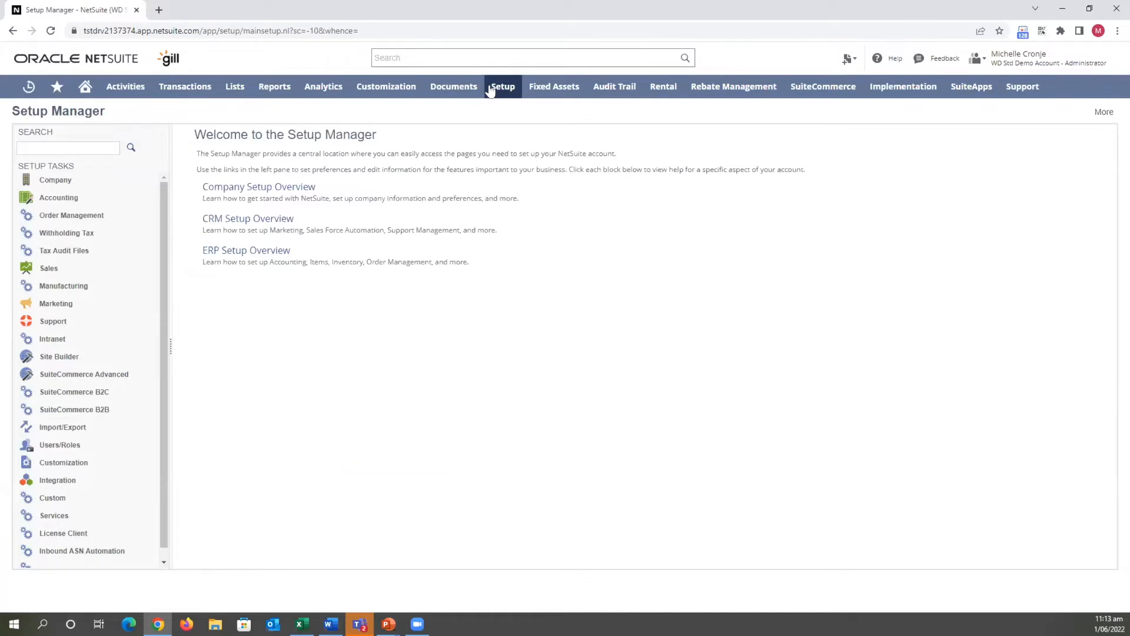
mouse_move(492, 93)
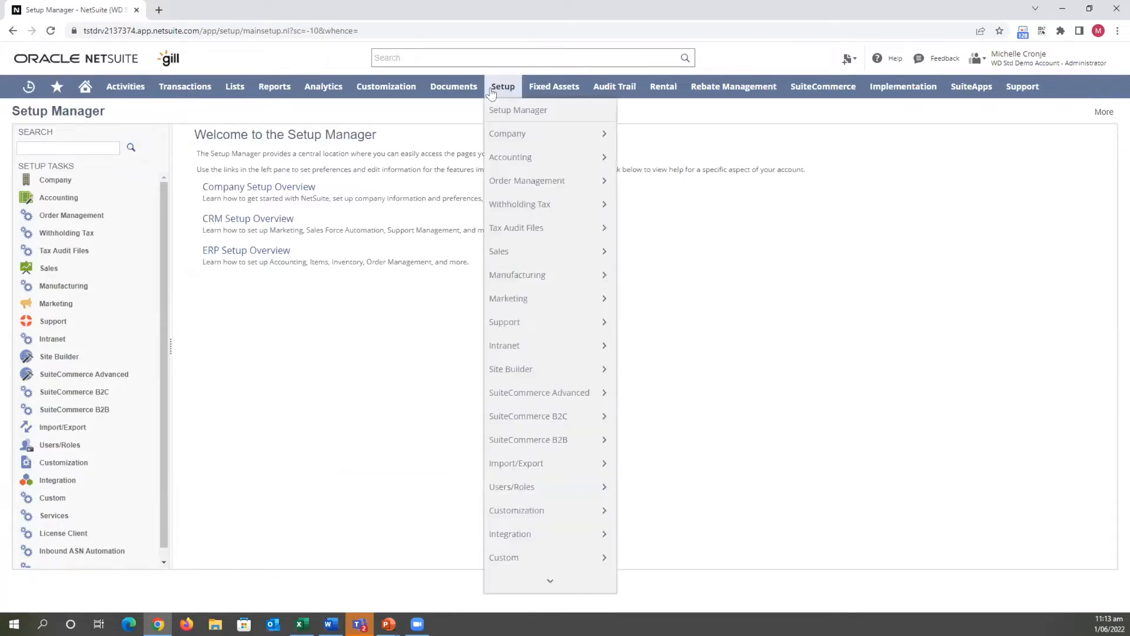
mouse_move(510, 319)
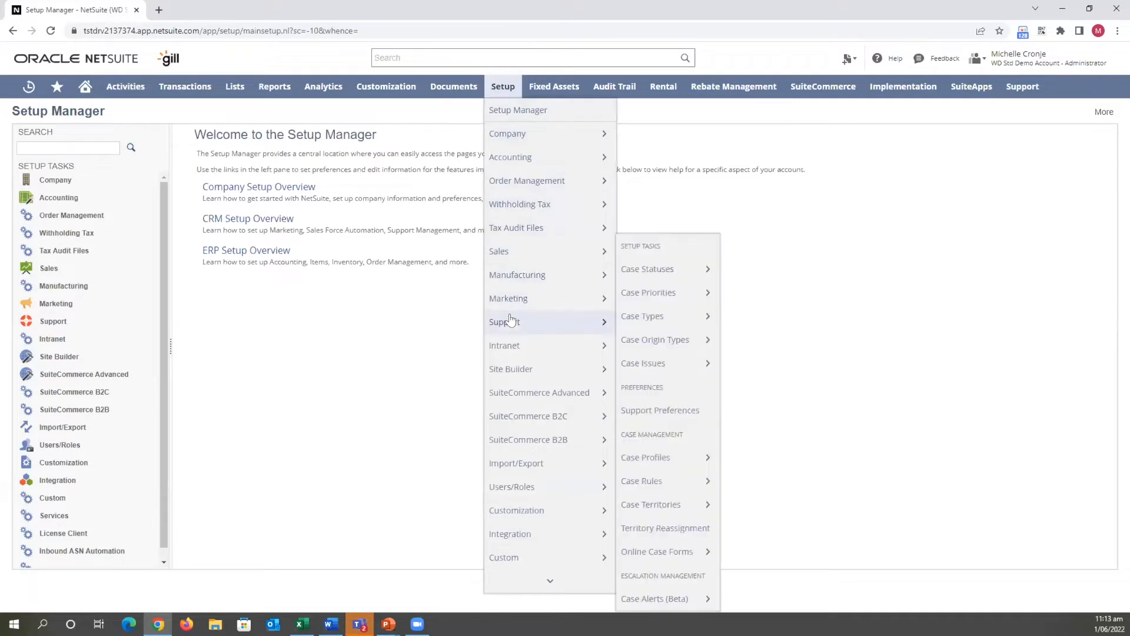
click(640, 319)
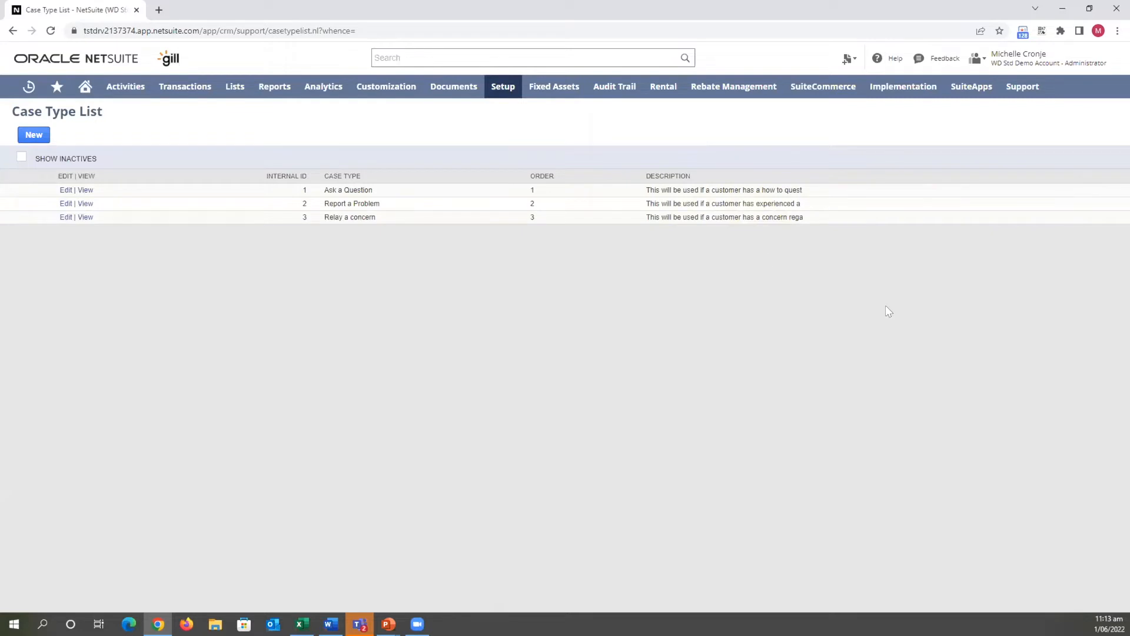
Start a new case type and name it "Log a Complaint"
key(alt+Tab)
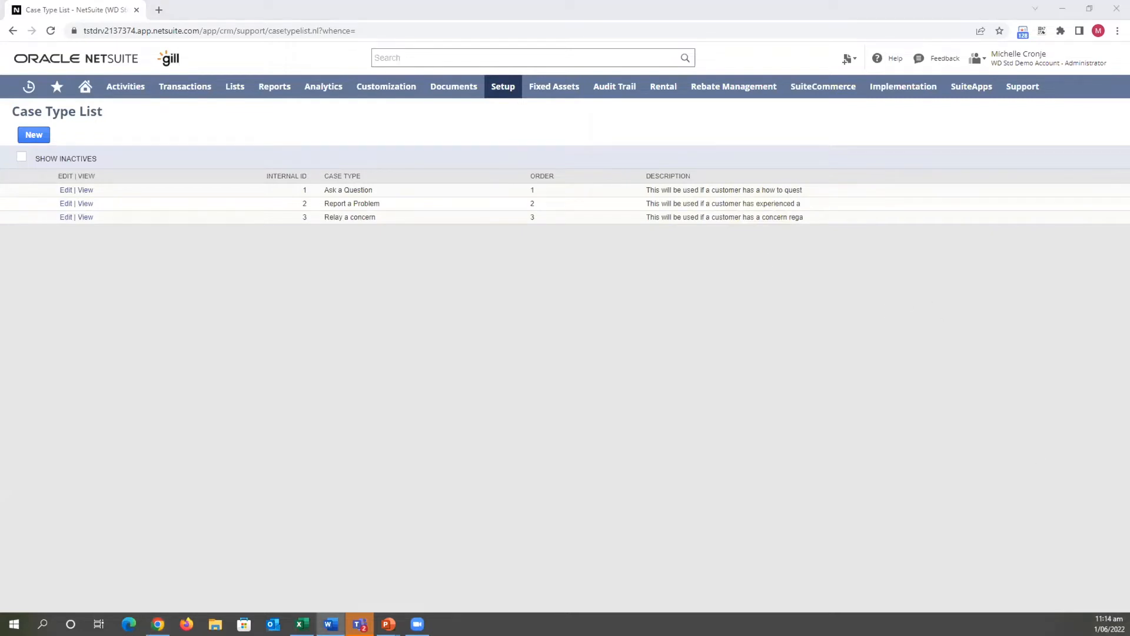
click(34, 138)
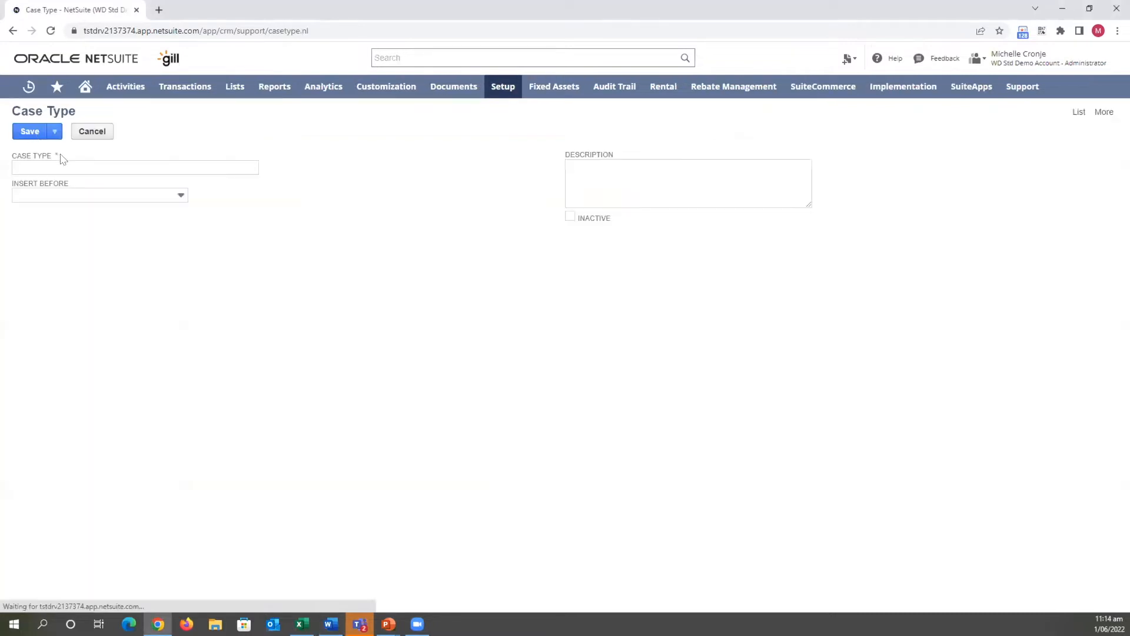
click(59, 161)
text(o Log a Complaint)
click(28, 162)
key(BackSpace)
key(BackSpace)
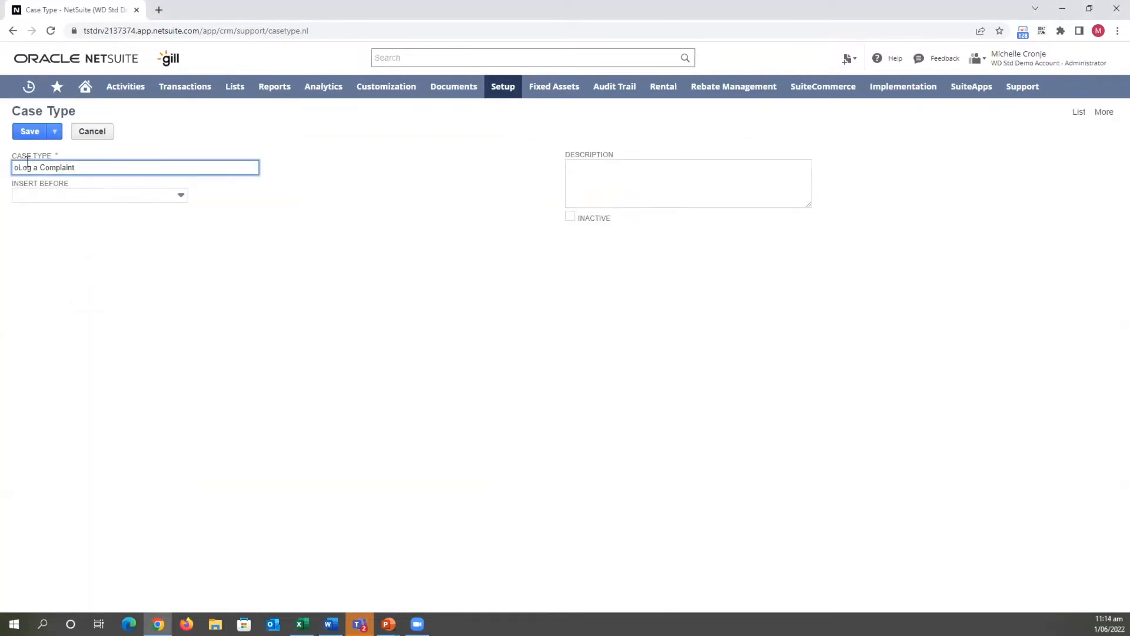
Add the description "This will be used if the customer has received terrible customer service and would like to log a complaint" and save the case type
key(alt+Tab)
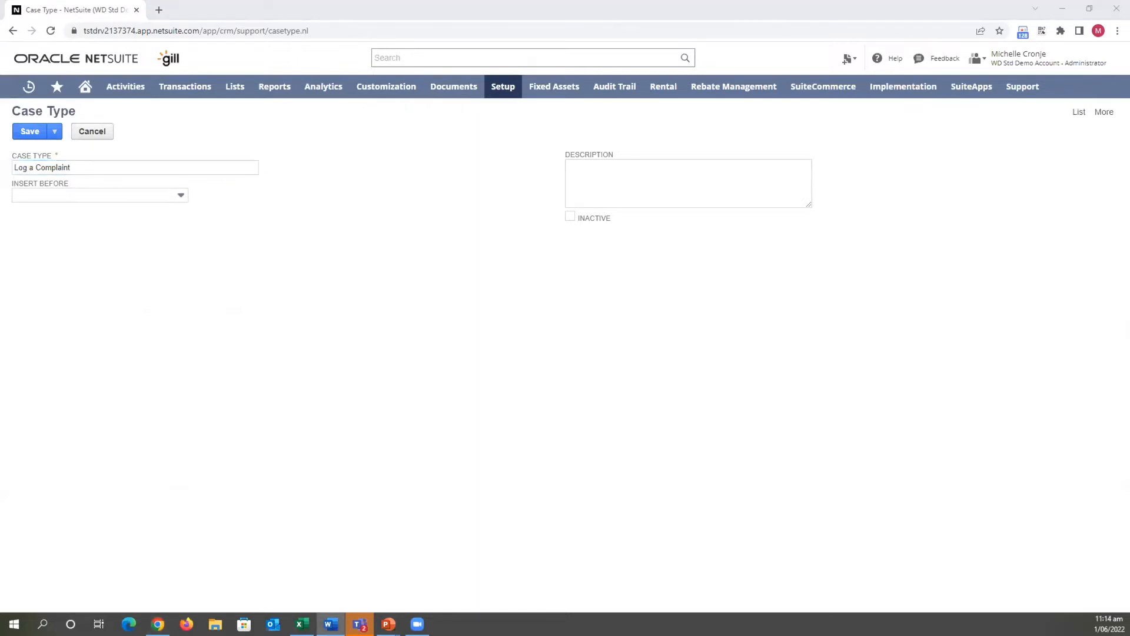
click(696, 171)
text(This will be used if the customer has received terrible customer service and would like to log a complaint)
click(17, 131)
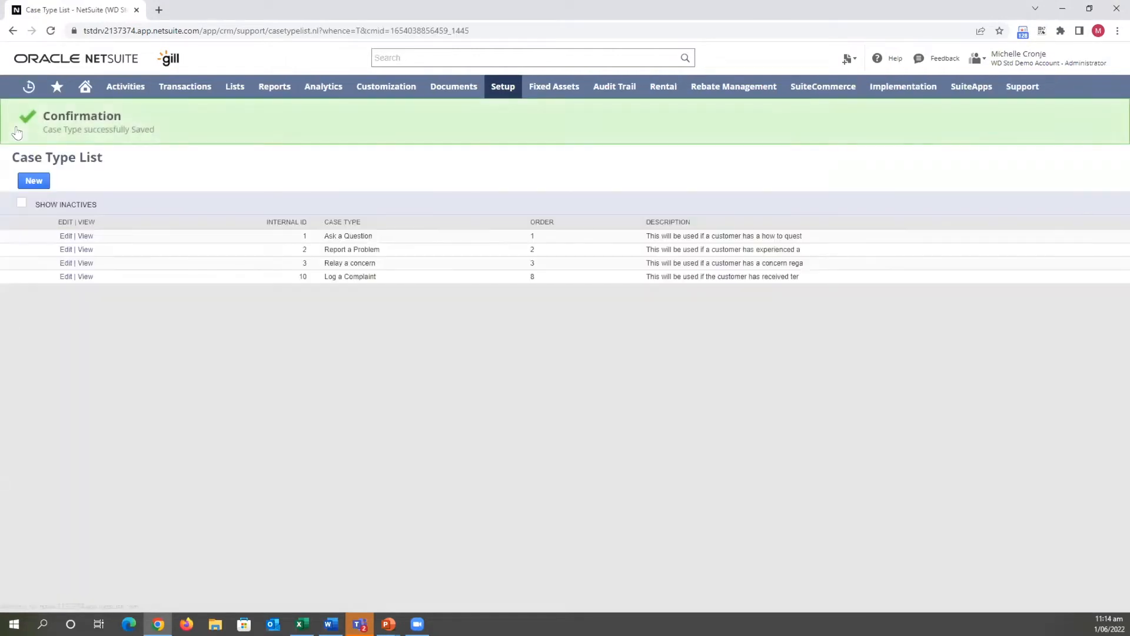
Start another case type and name it "Give a Compliment"
click(33, 181)
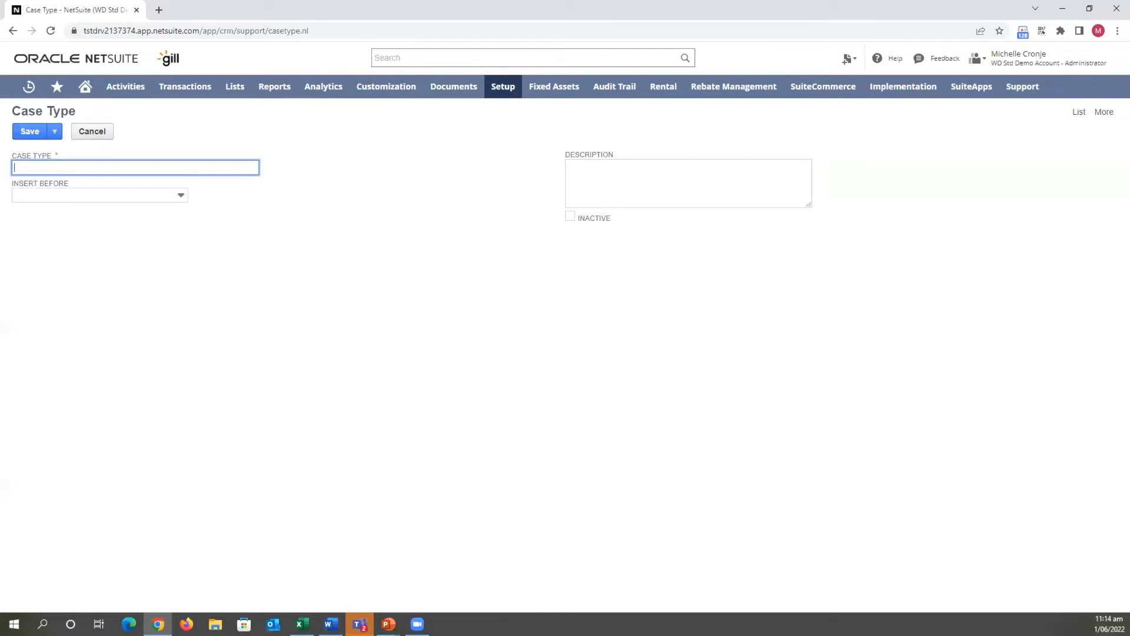
key(alt+Tab)
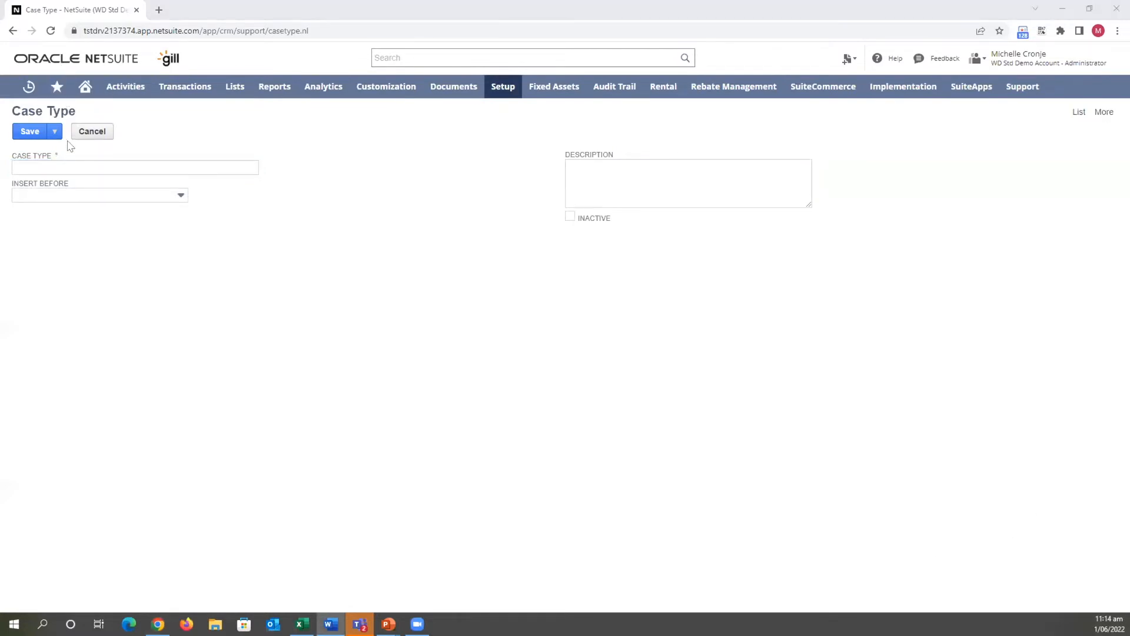
click(65, 165)
text(o	Give a Compliment)
click(27, 166)
key(BackSpace)
key(BackSpace)
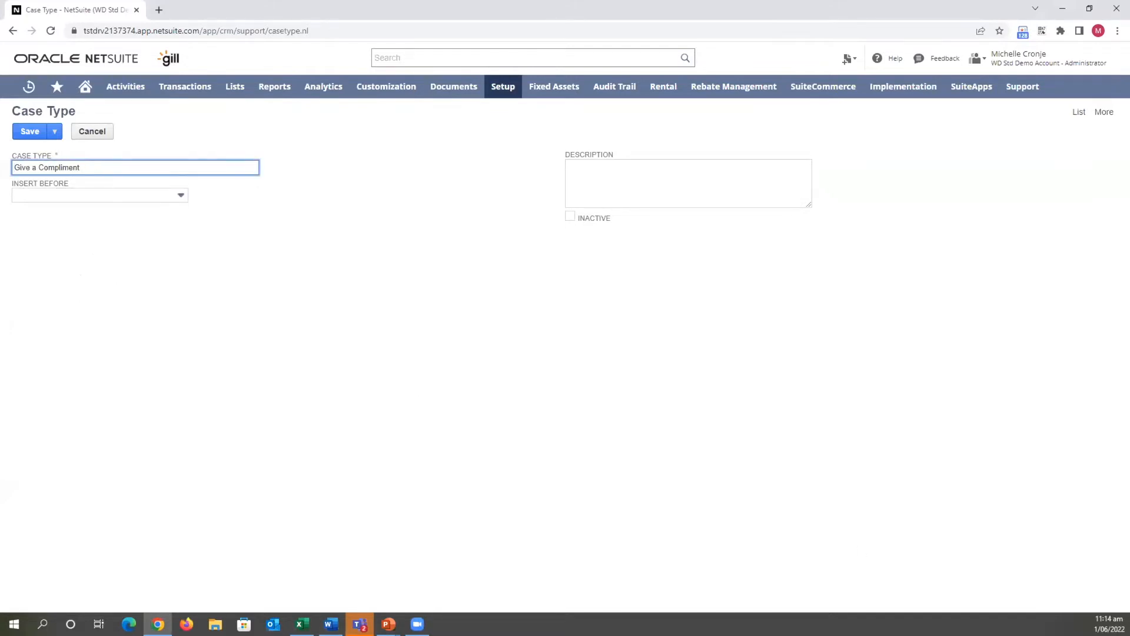
Set the compliment case type's description to "This will be used if a customer would like to acknowledge good customer service"
key(alt+Tab)
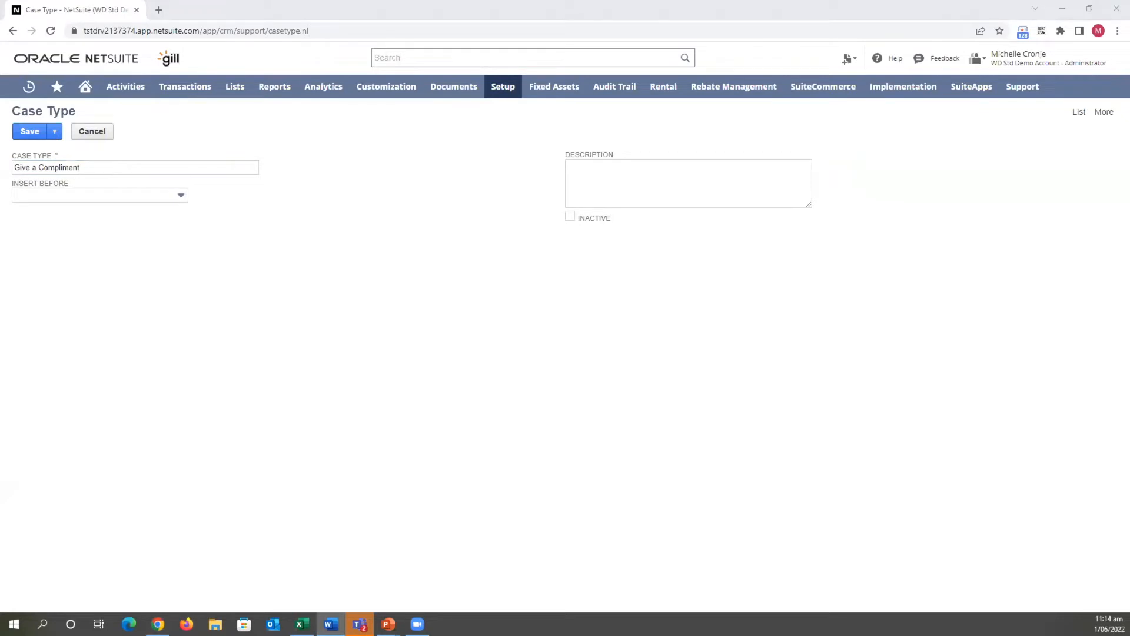
click(900, 10)
click(662, 161)
text(This will be used if a customer would like to acknowledge good customer service)
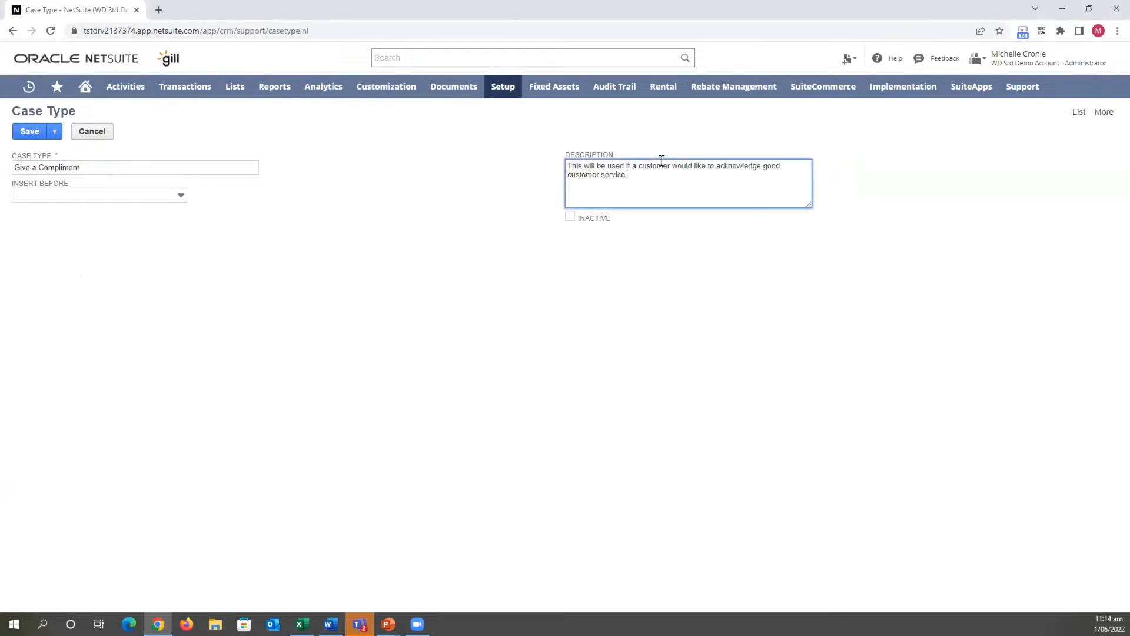
Insert the Give a Compliment case type before Log a Complaint and save it
click(101, 194)
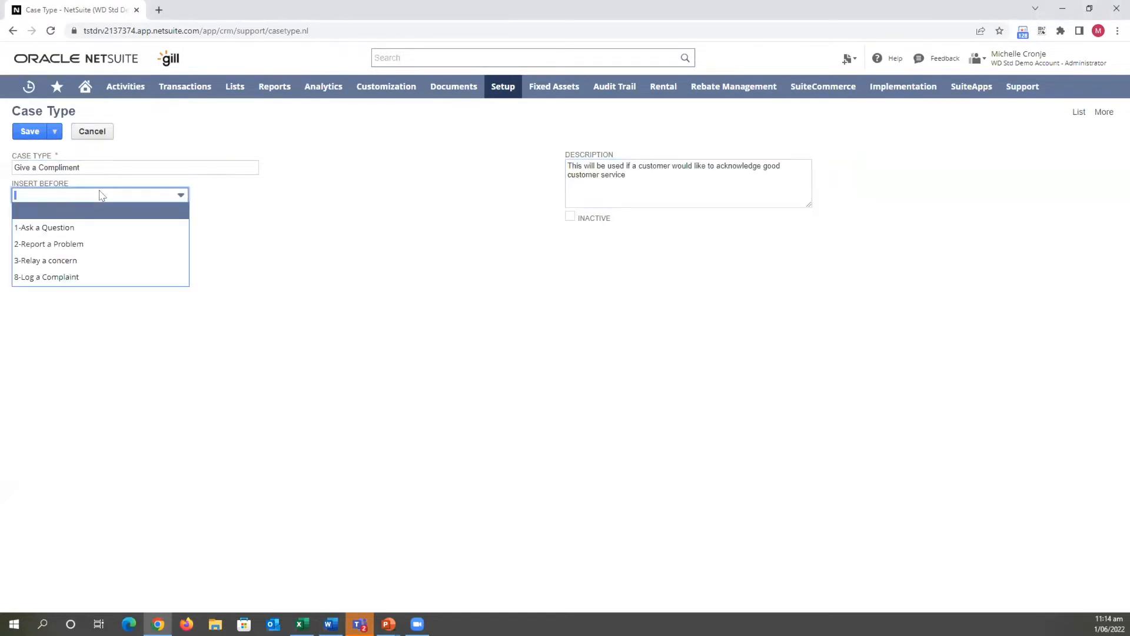
click(77, 277)
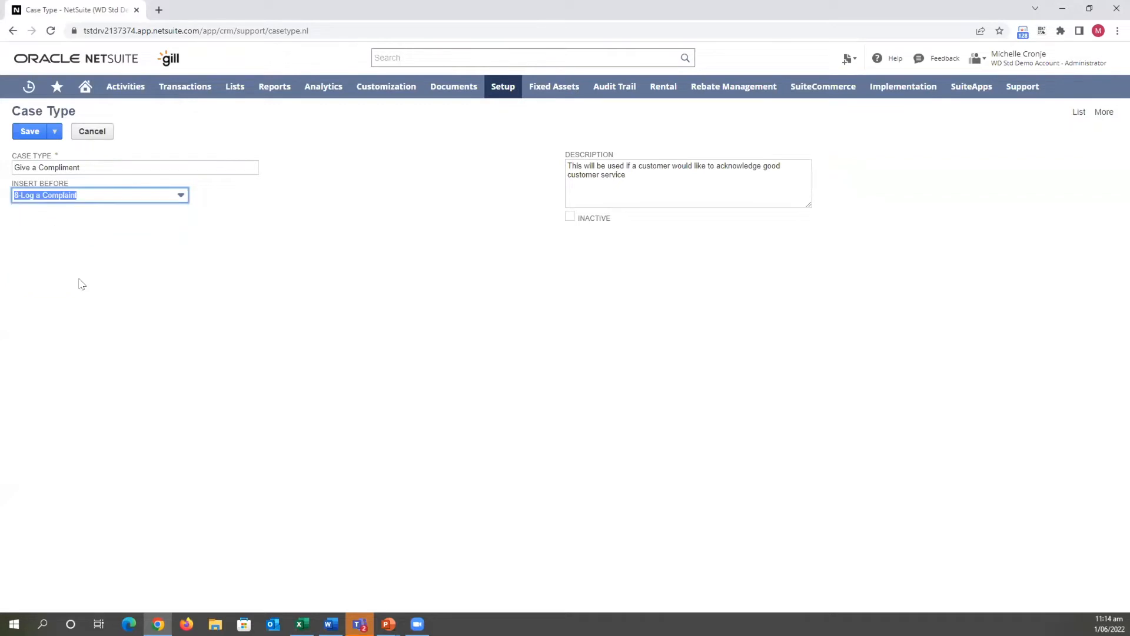
click(29, 131)
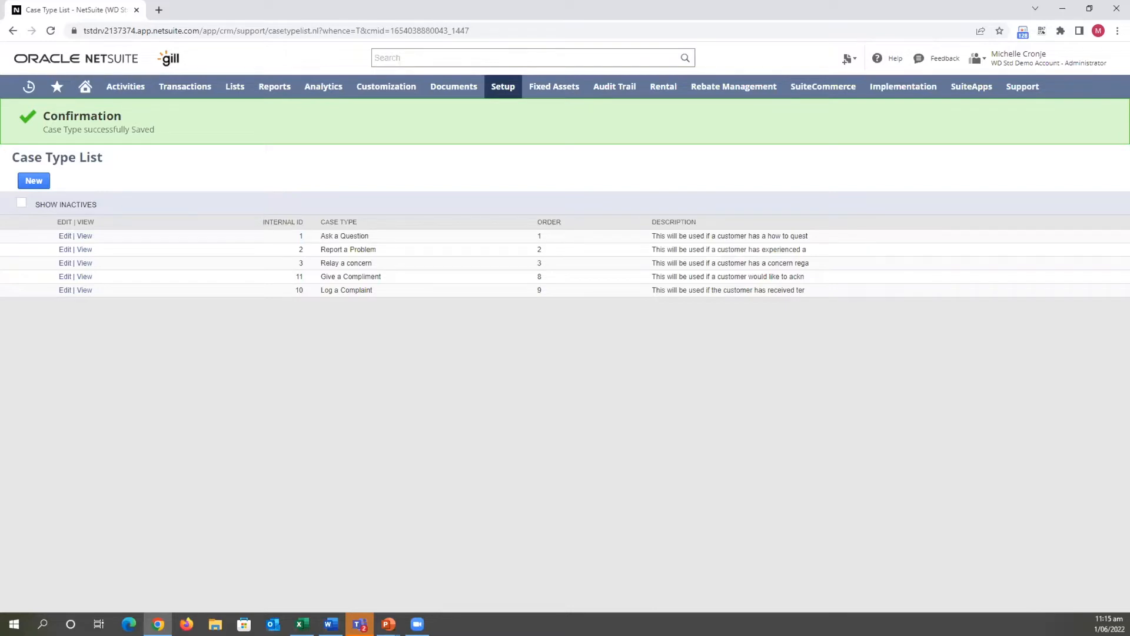
Open the Case Origin Types list from the Support setup tasks
mouse_move(496, 94)
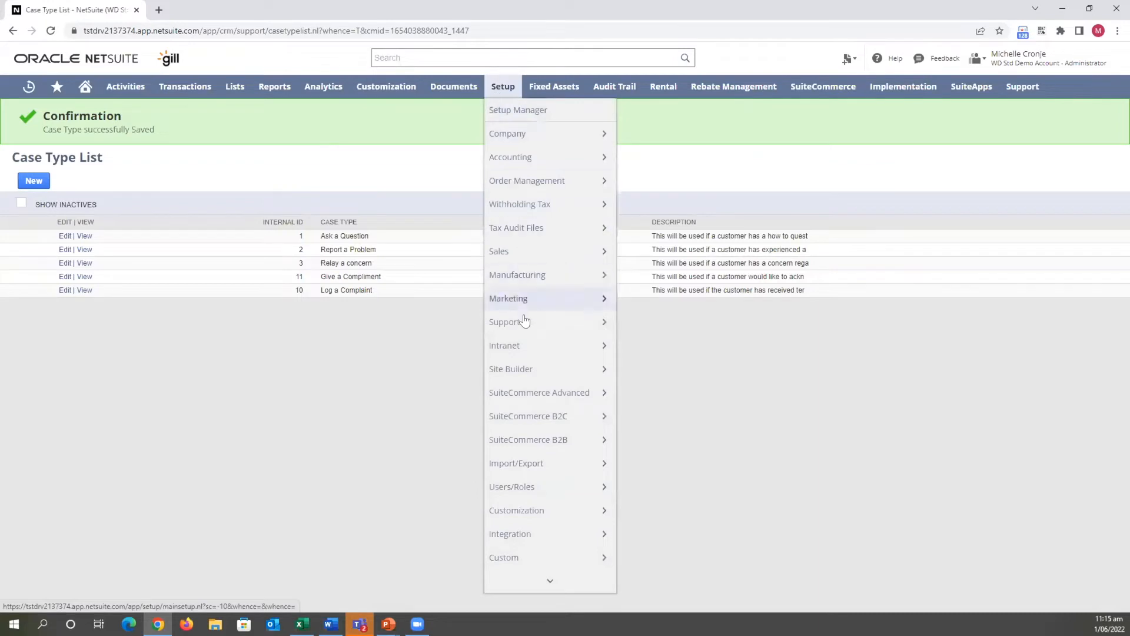
mouse_move(524, 327)
click(675, 346)
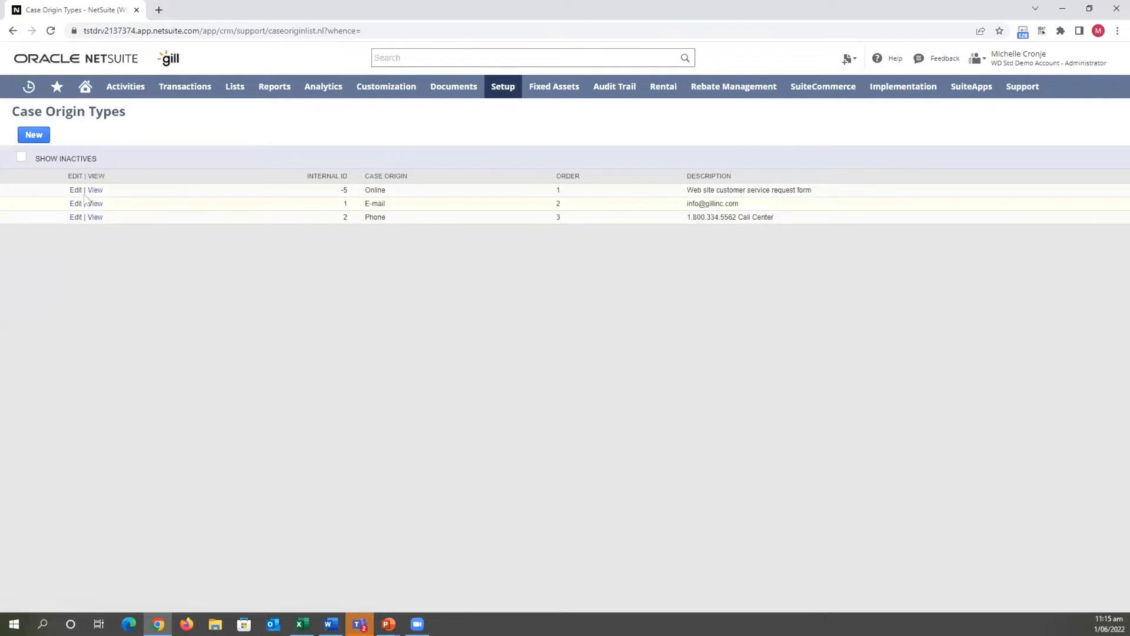
Create and save a case origin named "Walk In" with the description "Will be used if customer walks into the shop with a case"
click(34, 135)
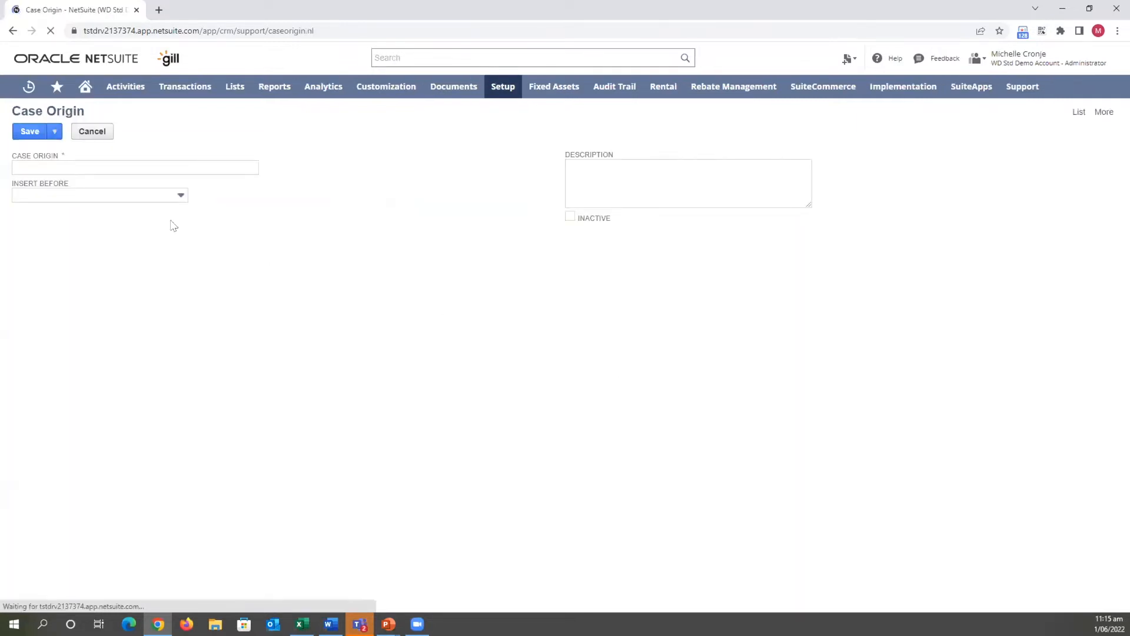
click(115, 162)
text(Walk In)
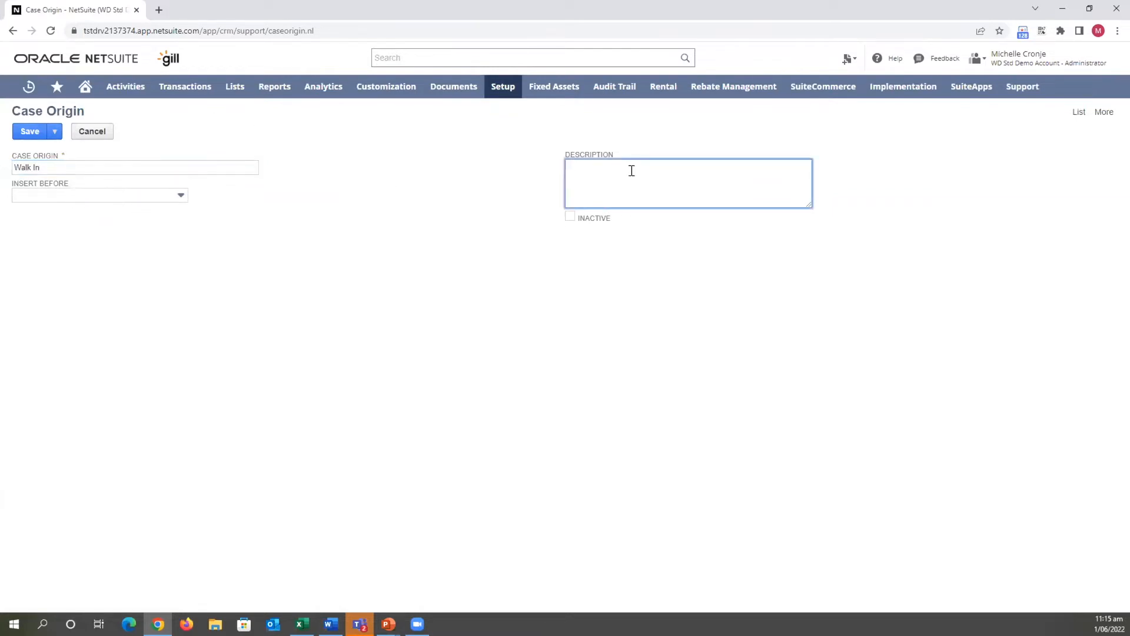
text(Will be used if customer walks into the shop with a case)
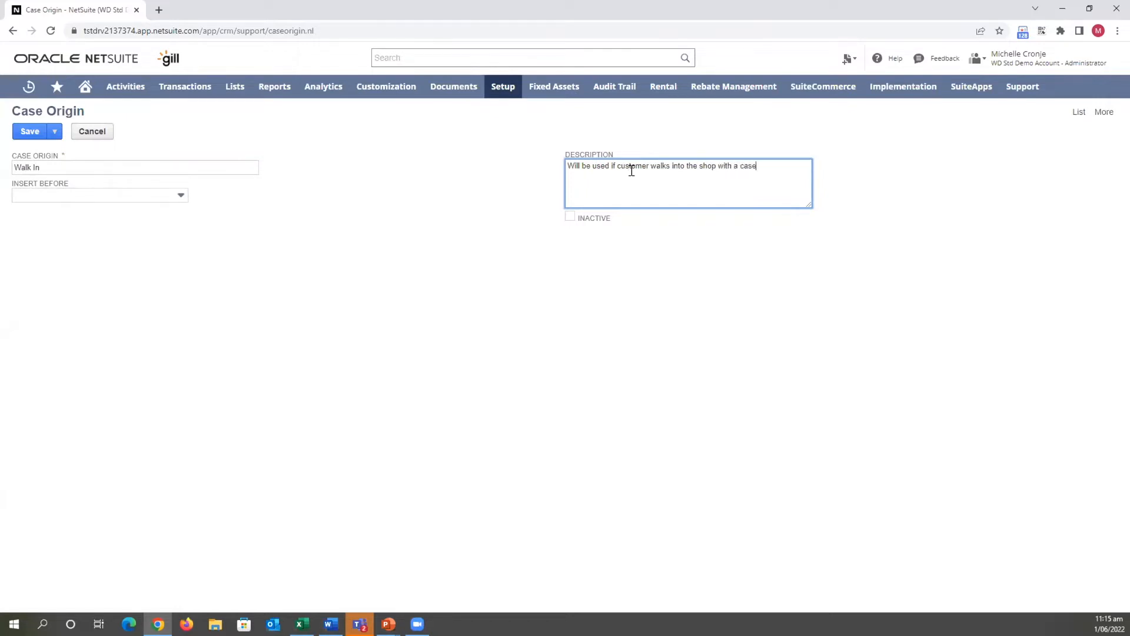
click(33, 131)
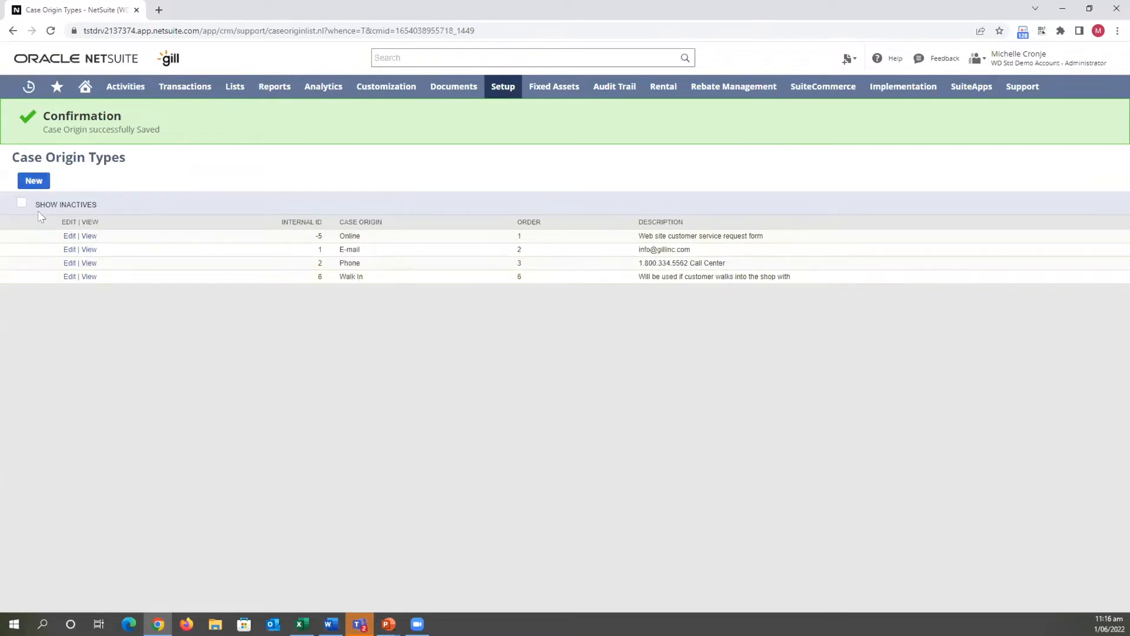
Edit the Phone case origin to insert it before Online, and save it
click(69, 264)
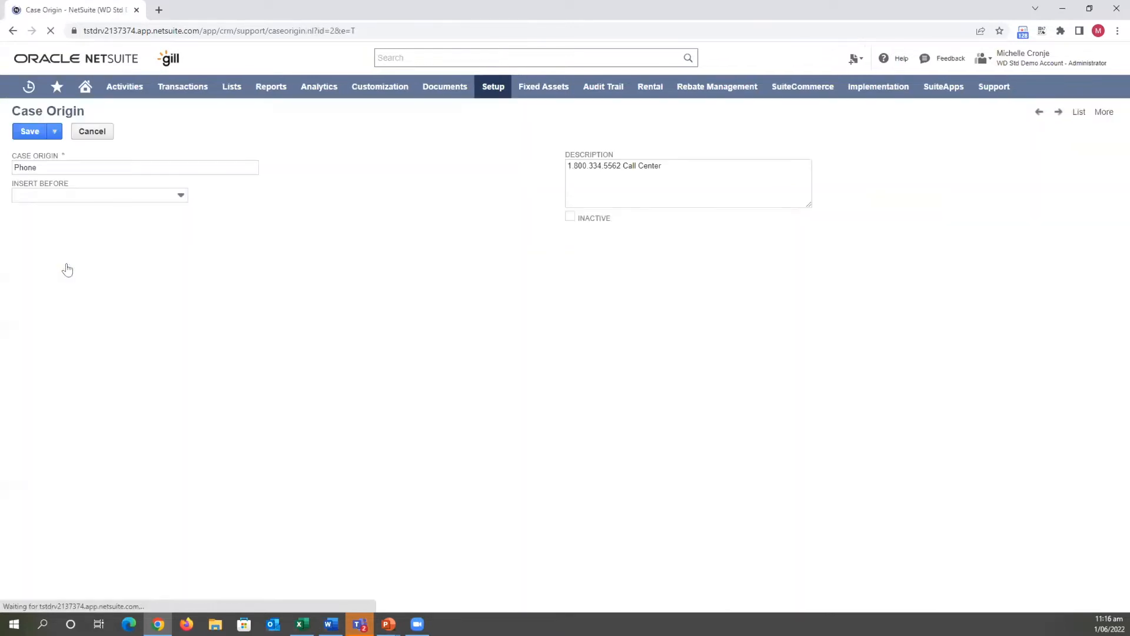
click(119, 196)
click(102, 230)
click(28, 131)
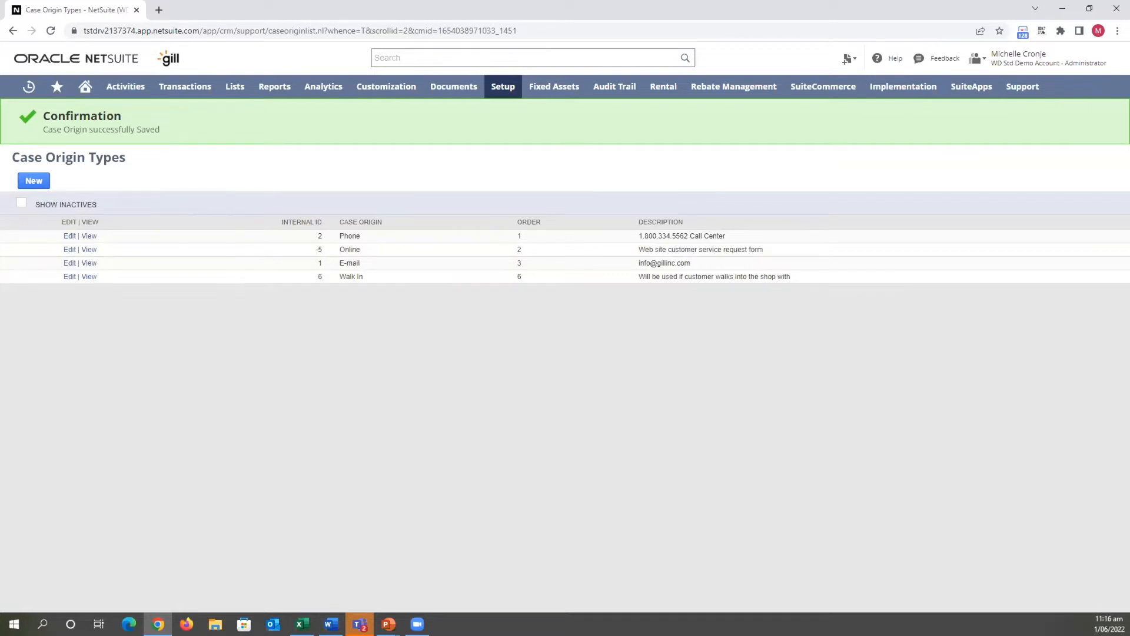
Open the Case Priorities list from the Support setup tasks
mouse_move(479, 93)
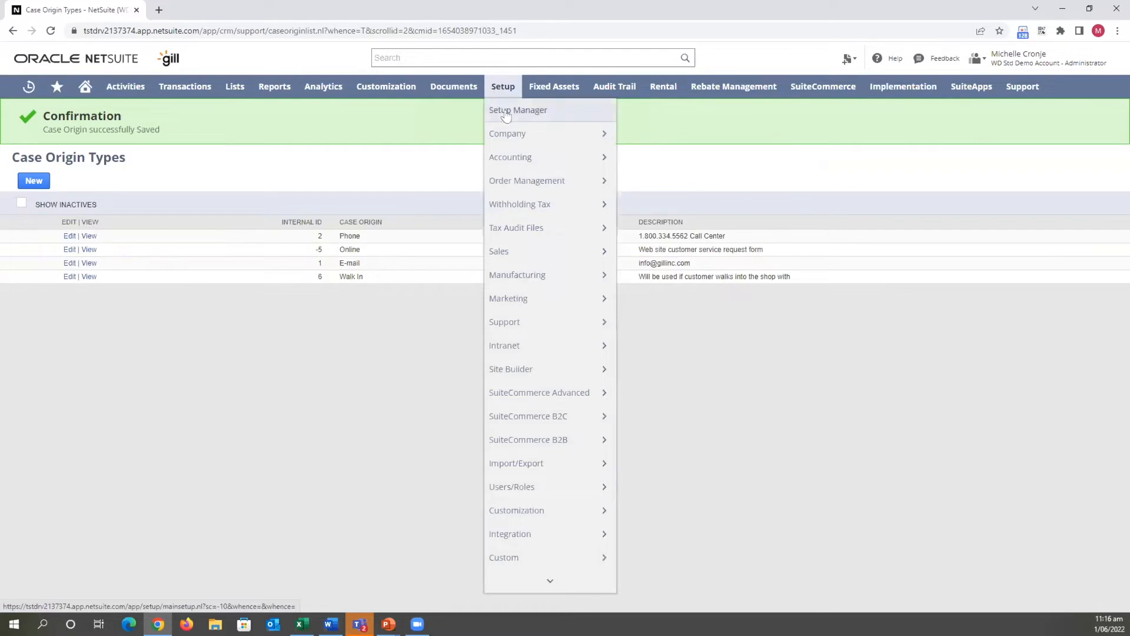
mouse_move(529, 325)
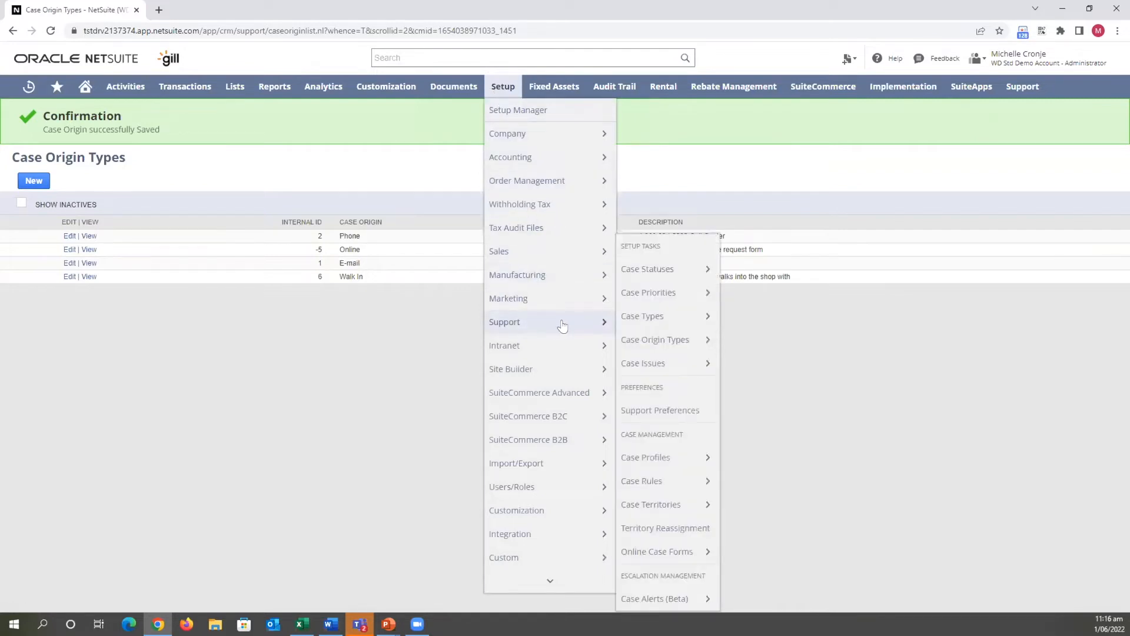
click(648, 293)
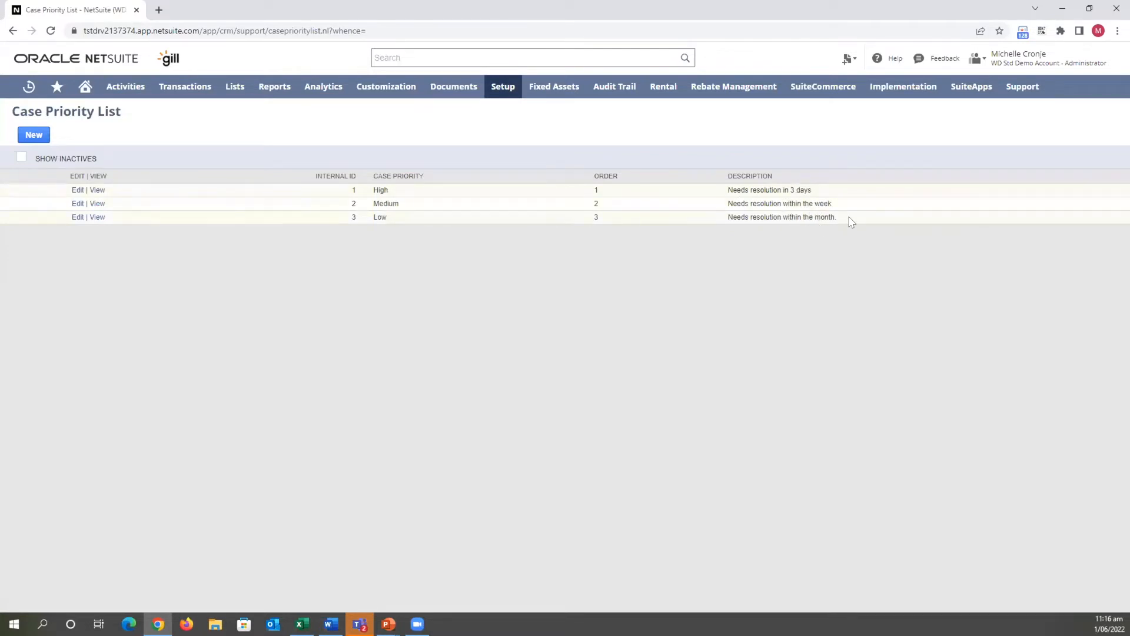
Start a new case priority named "Urgent" with the description "Needs resolution today"
click(28, 136)
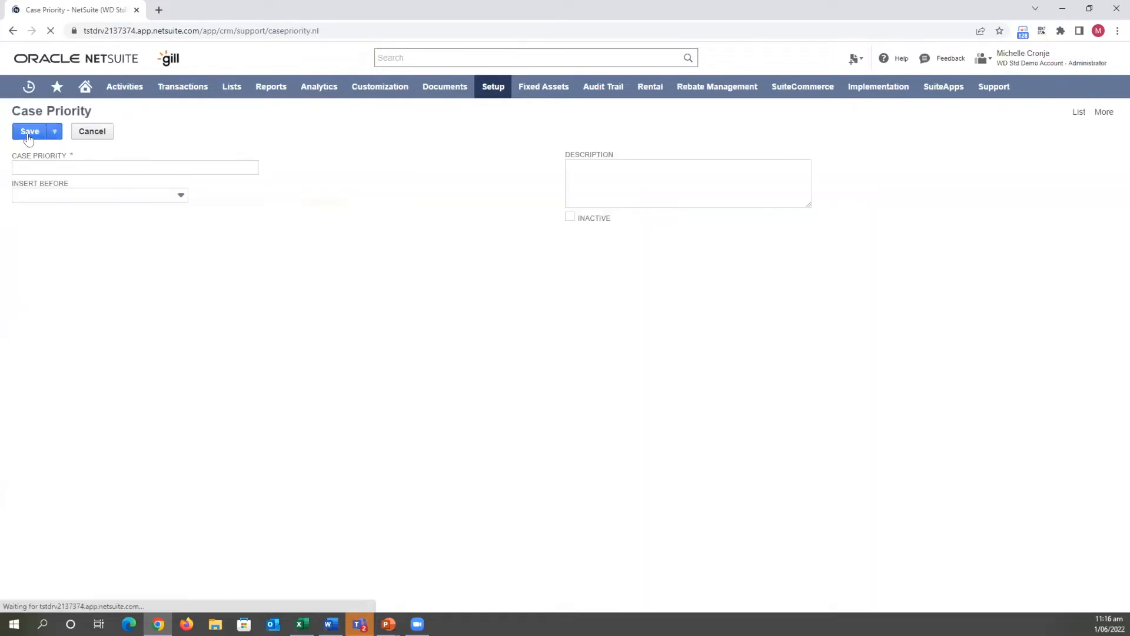
click(36, 166)
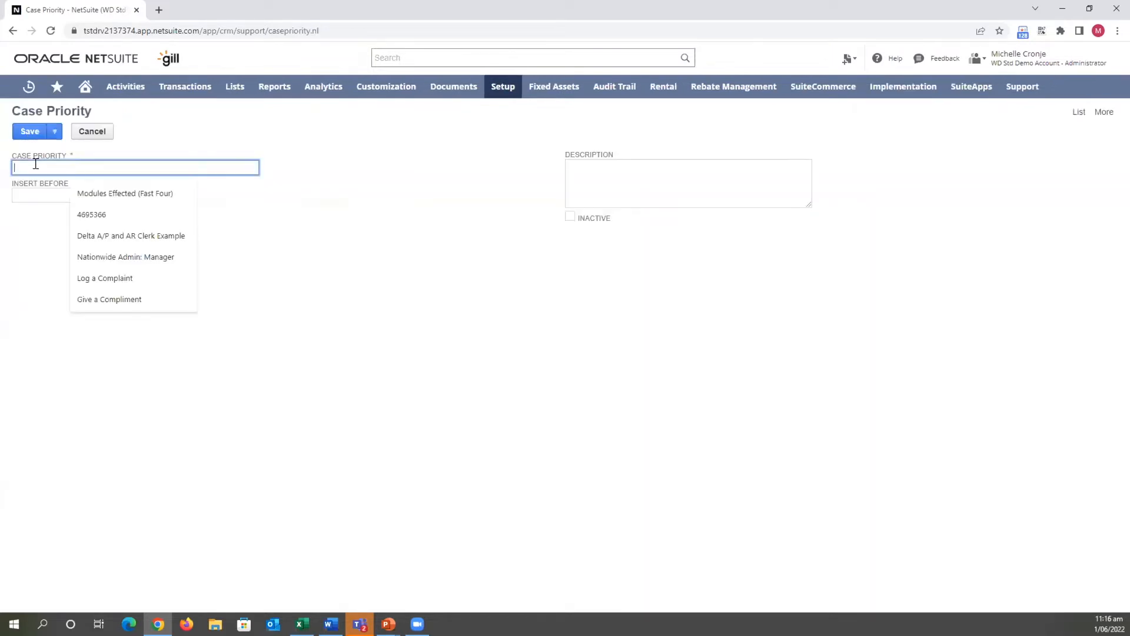
text(Urgent)
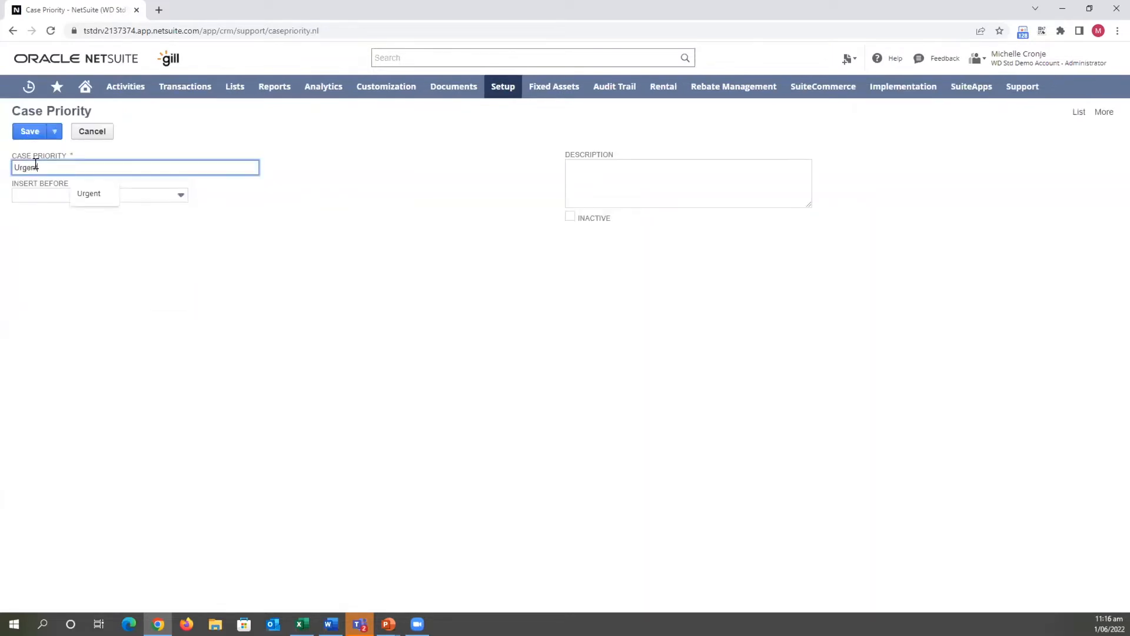
click(708, 204)
click(600, 163)
text(Needs)
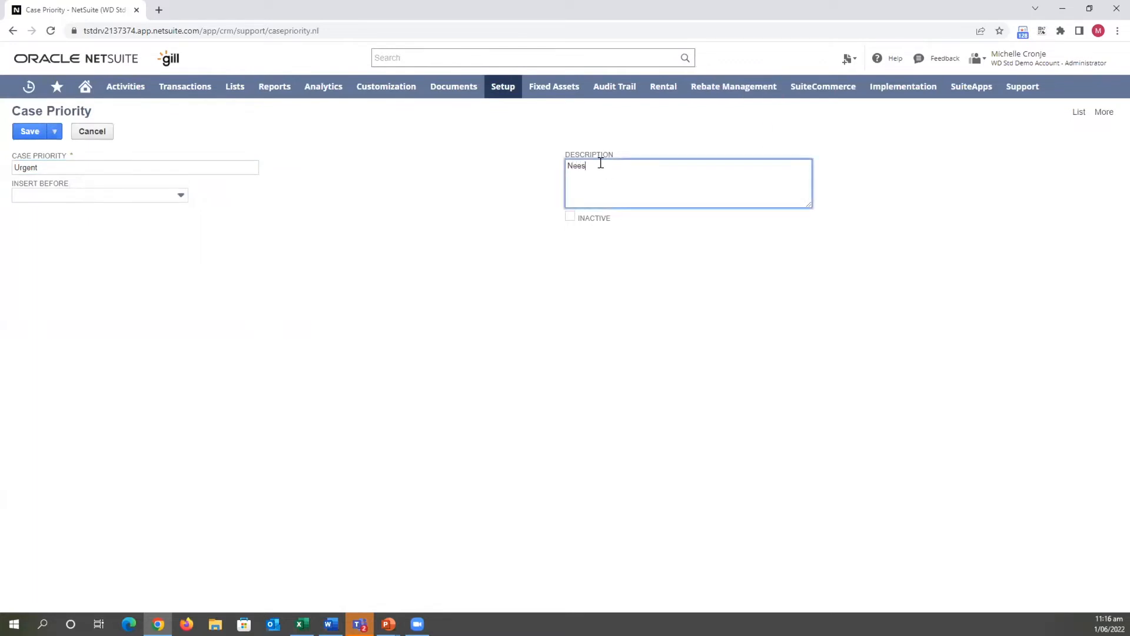
text( resolution today)
Insert the Urgent case priority before High and save it
click(126, 195)
click(102, 221)
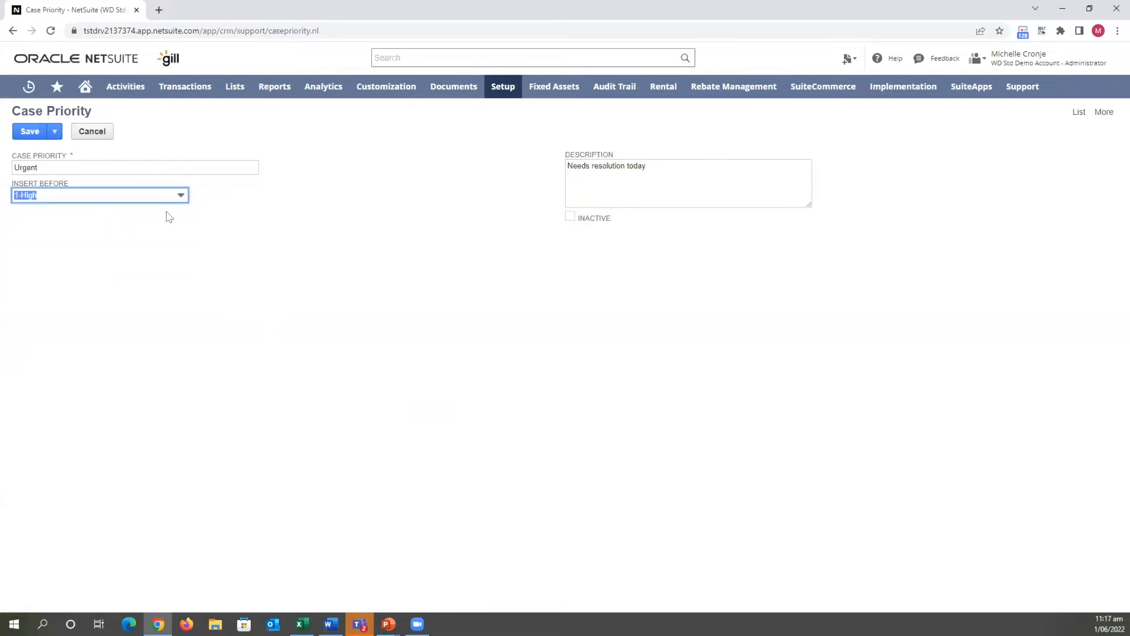
click(30, 130)
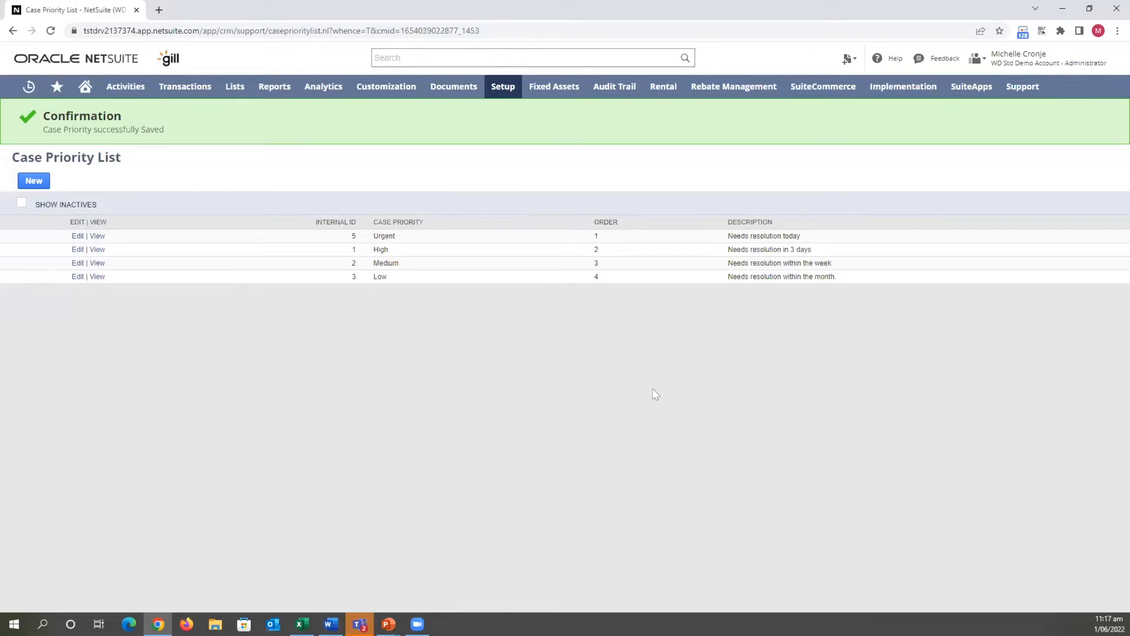
Open the Case Statuses list from the Support setup tasks
mouse_move(488, 90)
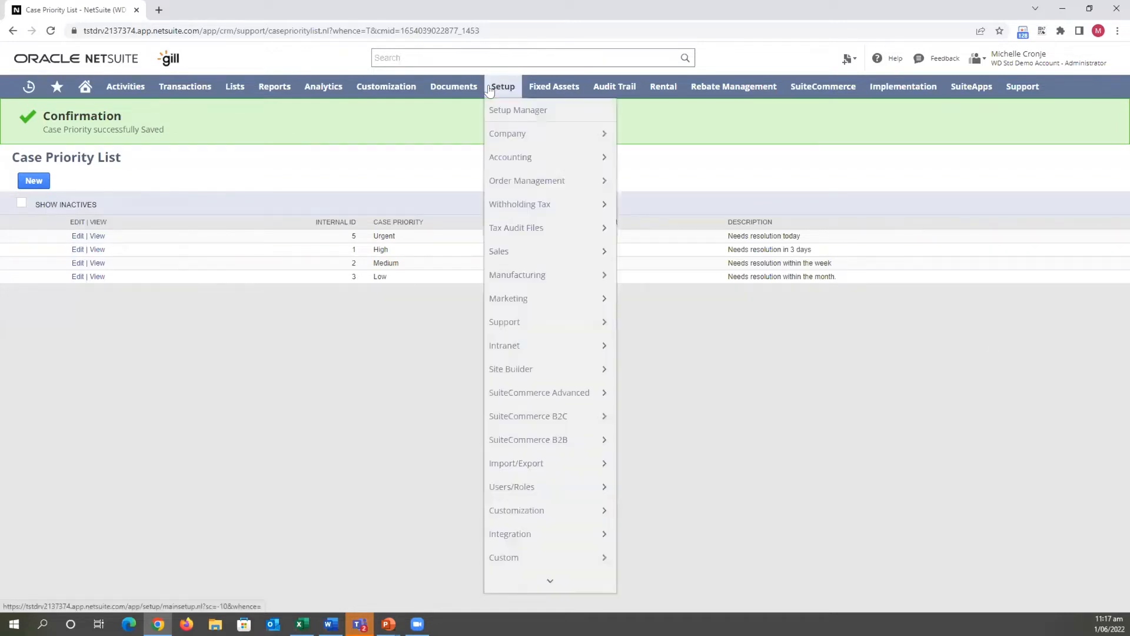
mouse_move(508, 326)
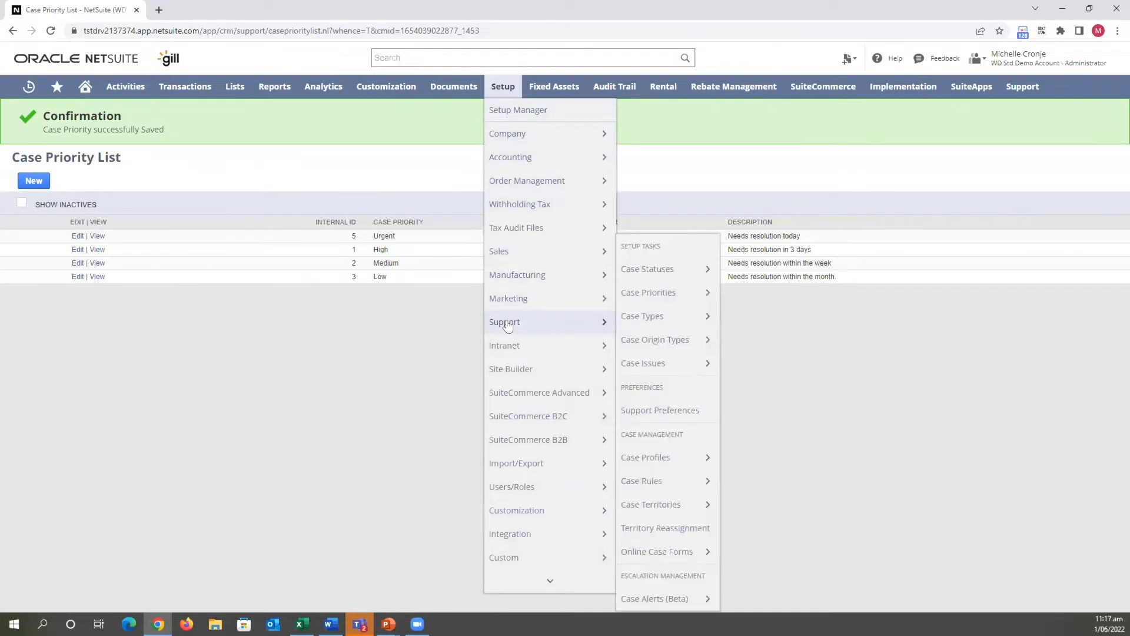
mouse_move(642, 279)
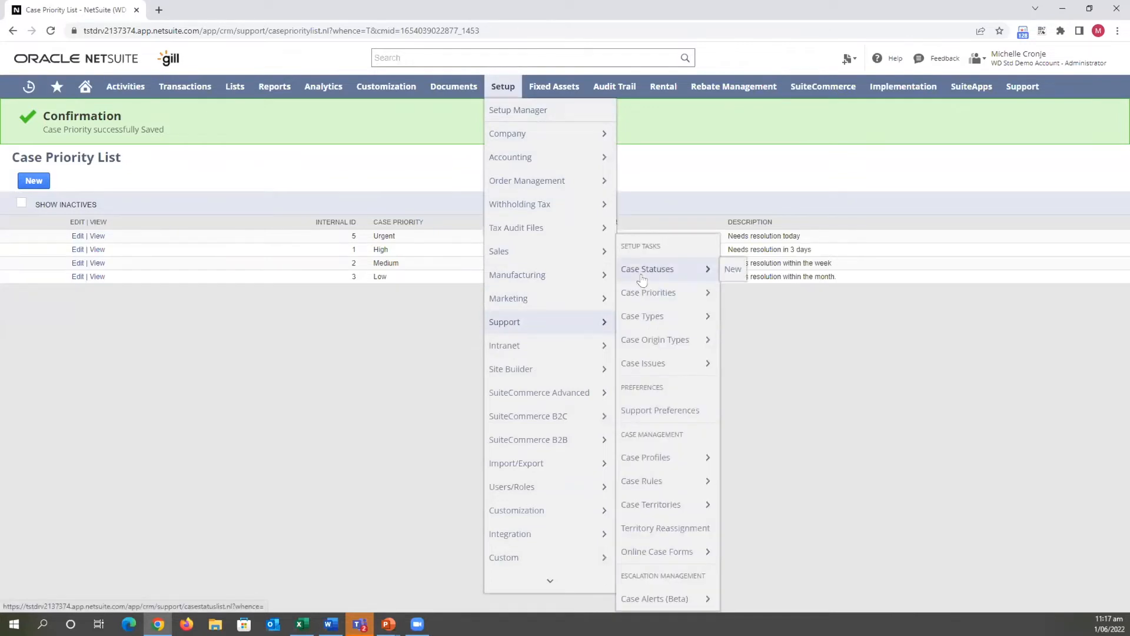
click(641, 277)
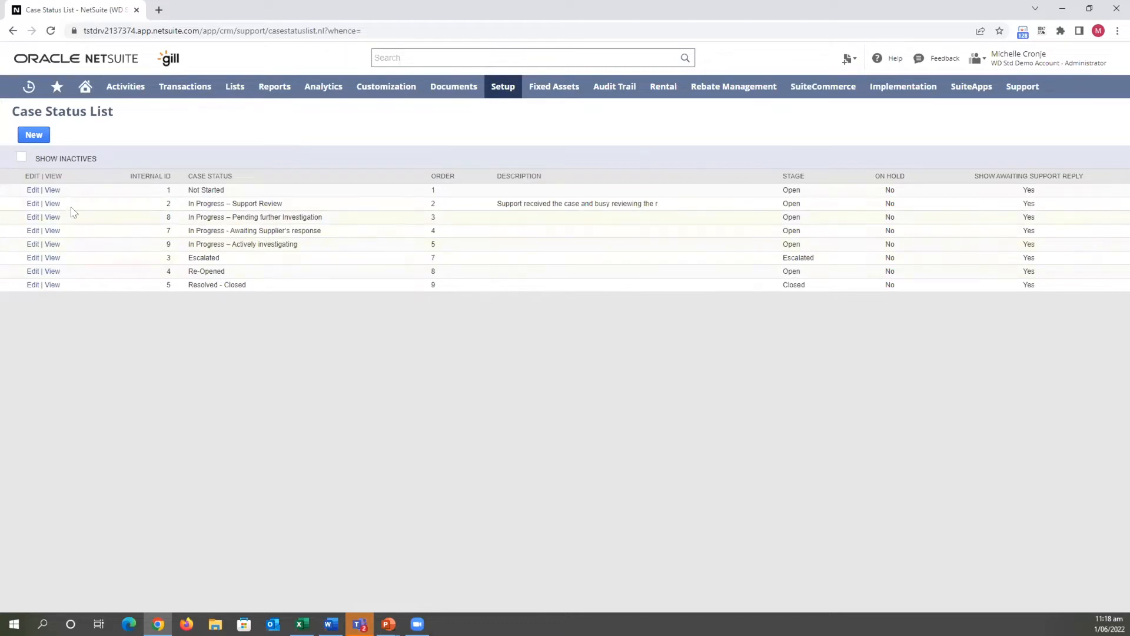
Start a new case status named "On Hold – More info required"
click(31, 136)
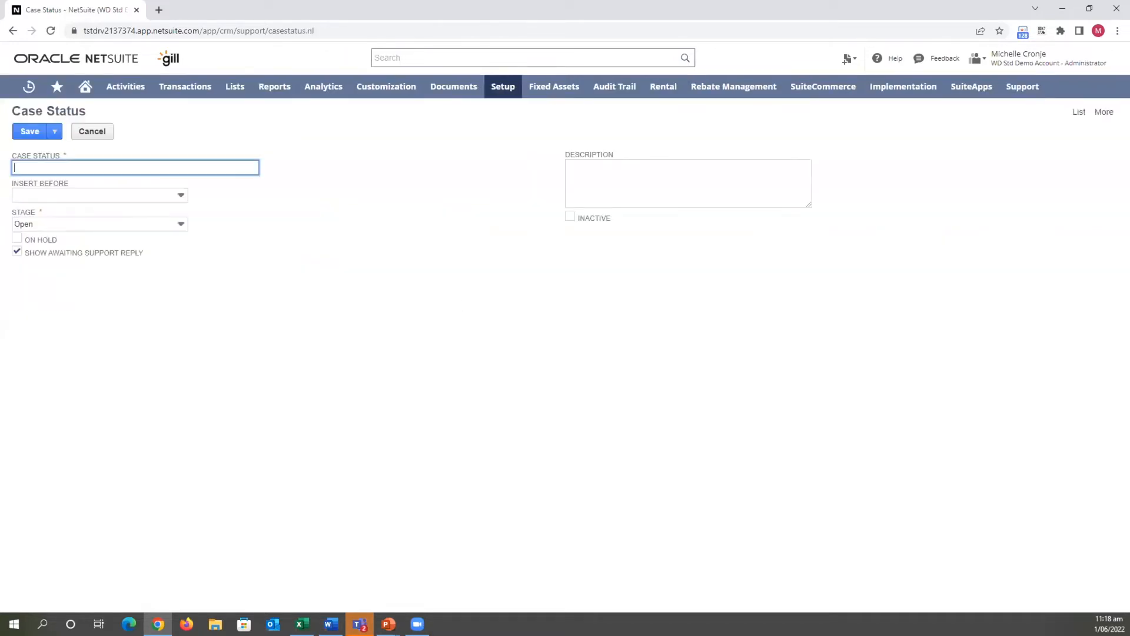
key(alt+Tab)
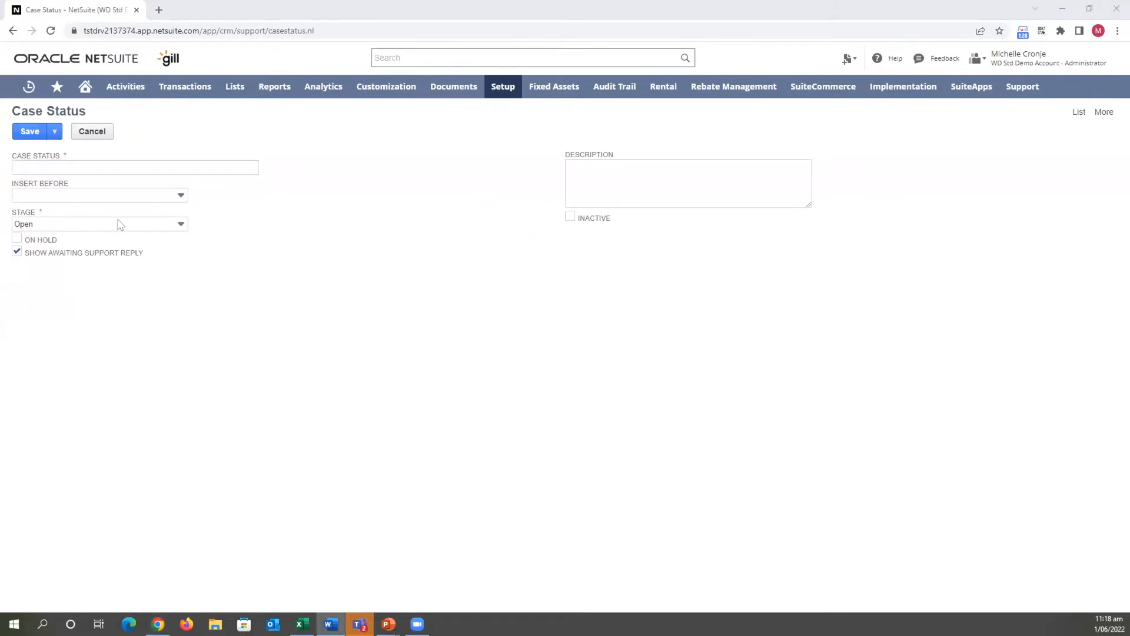
click(74, 165)
text(o	On Hold – More info required)
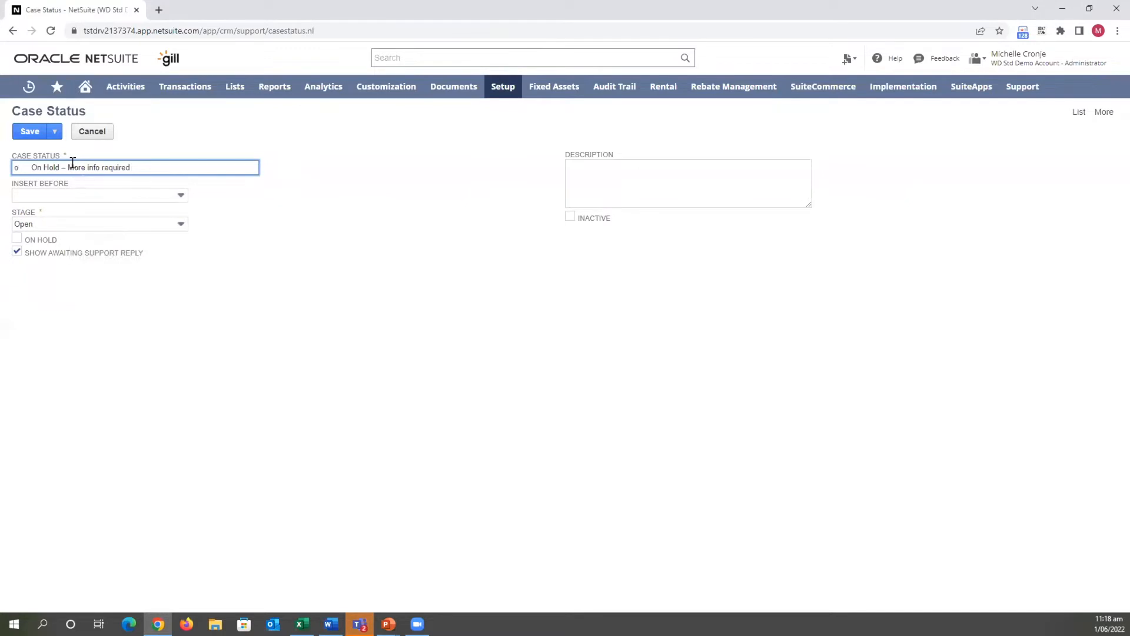
click(33, 168)
key(BackSpace)
key(BackSpace)
key(BackSpace)
key(BackSpace)
key(BackSpace)
Set the new case status's description to "This is used when a customer needs to respond with more information"
click(614, 176)
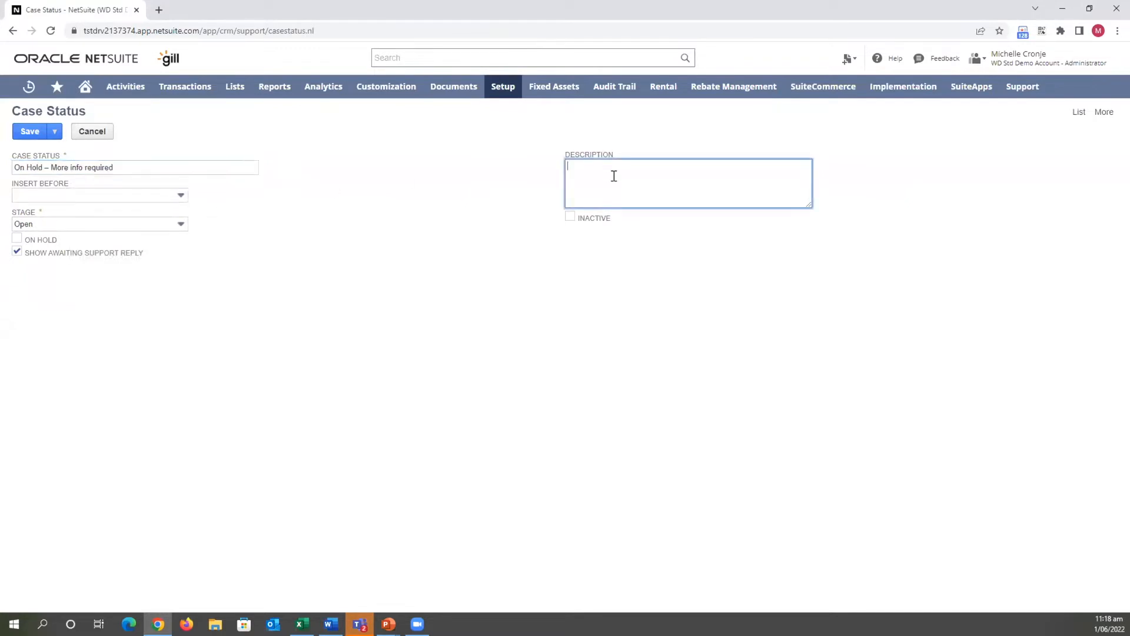
text(This is used)
text( w)
text(hen )
text(a customer )
text(needs to res)
text(pond with mo)
text(re informat)
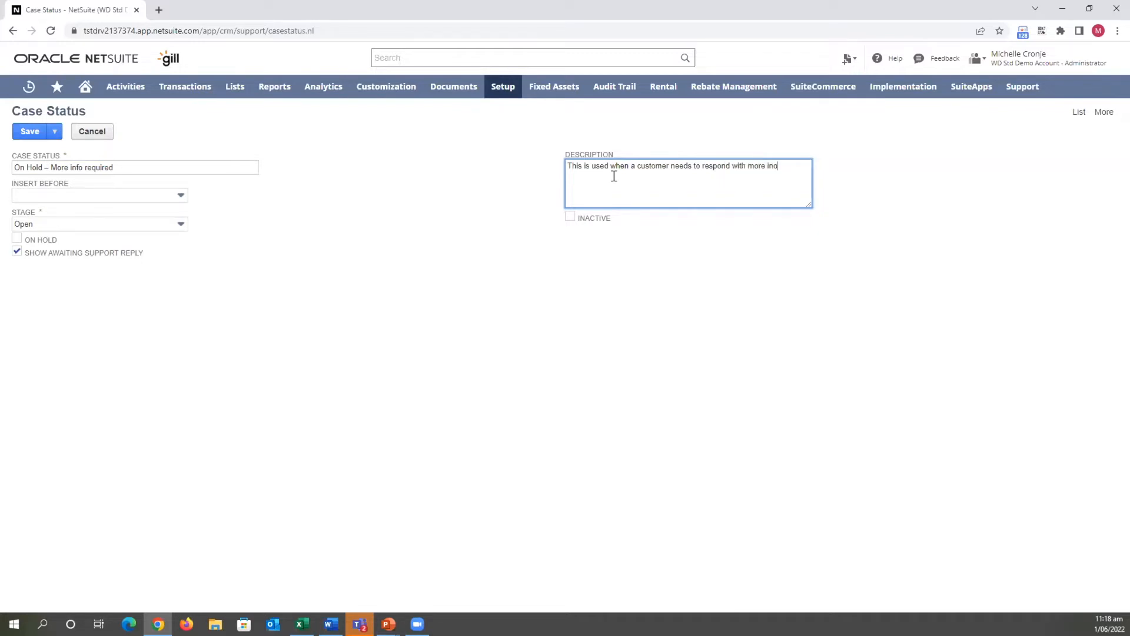
text(ion)
Insert the status before Escalated, mark it On Hold with Show Awaiting Support Reply turned off, and save it
click(55, 195)
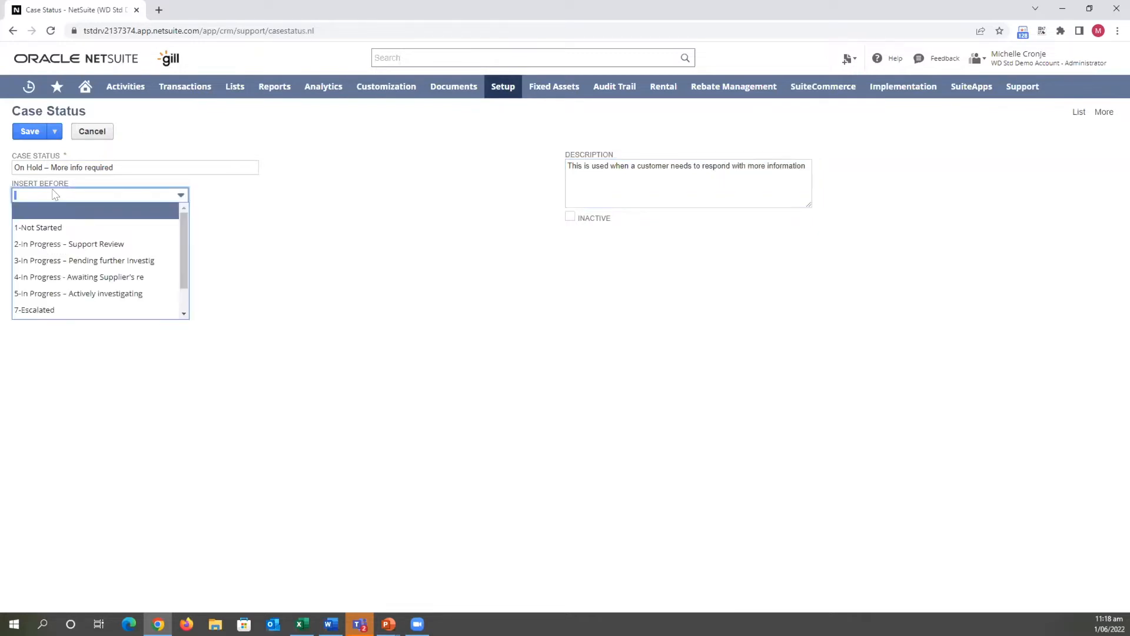
click(49, 311)
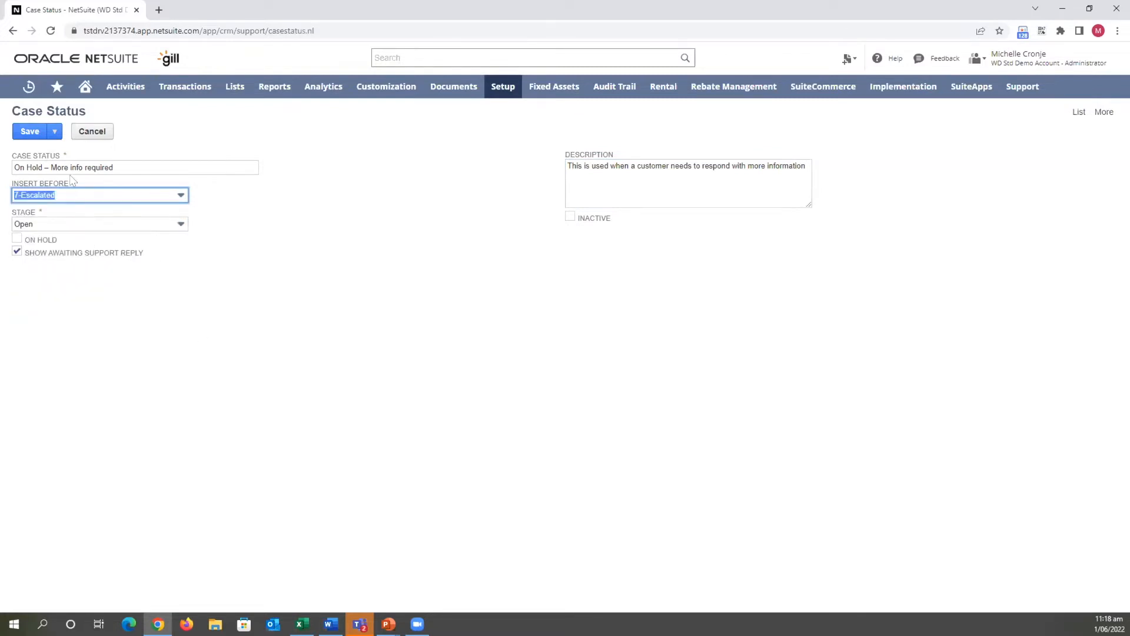
click(16, 239)
click(17, 252)
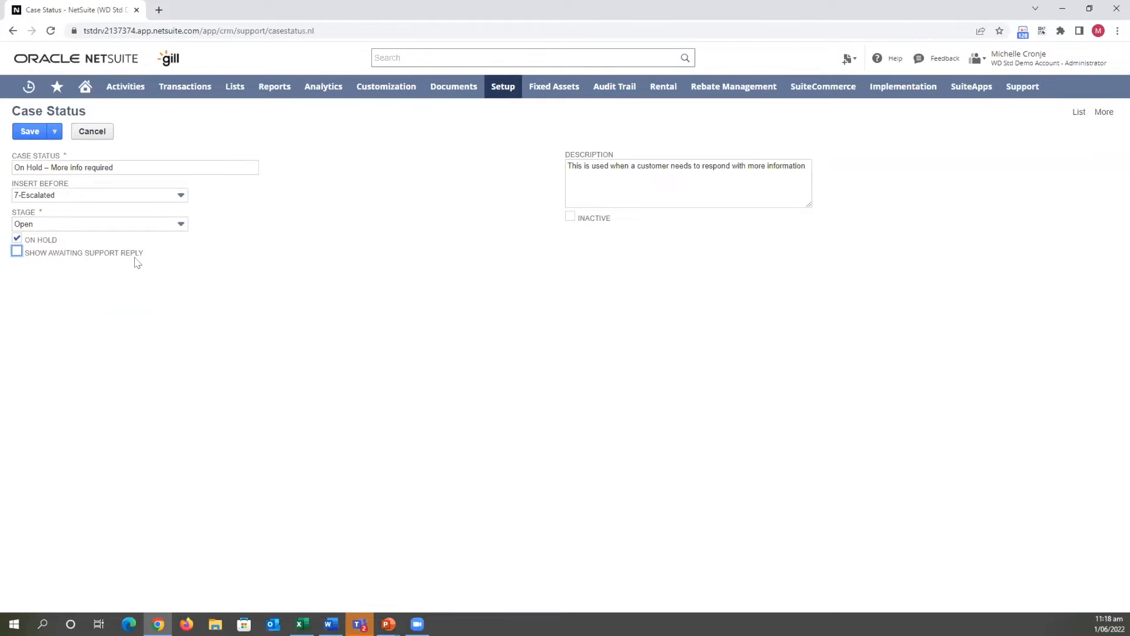
click(32, 133)
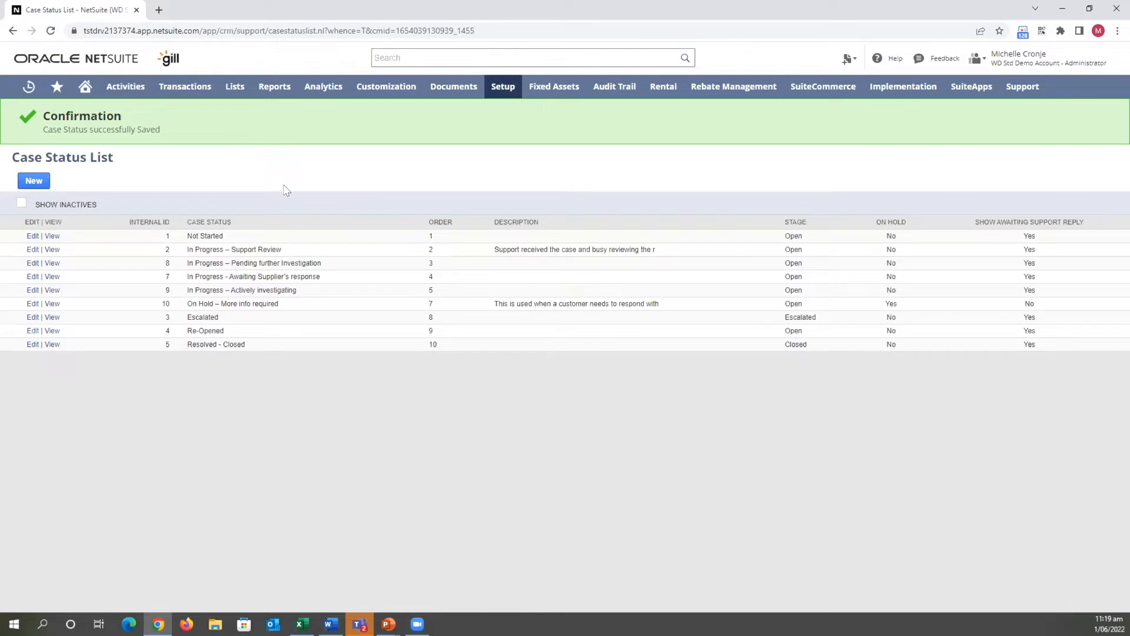
Open the accounting Items list and edit the lot numbered inventory item 1000L
mouse_move(272, 90)
mouse_move(241, 98)
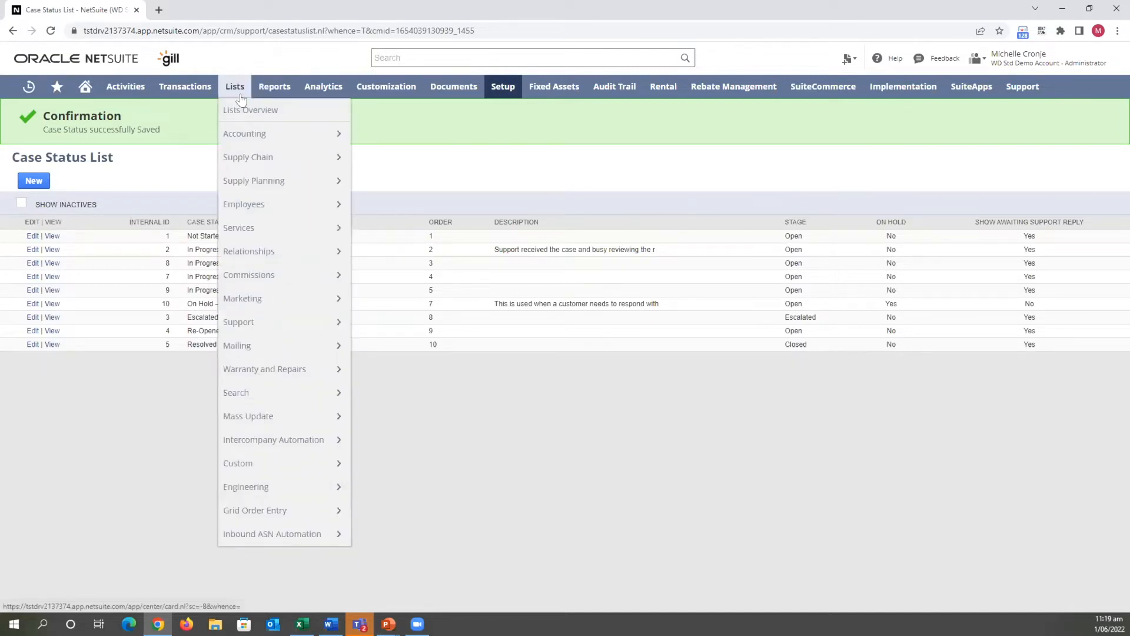
mouse_move(259, 135)
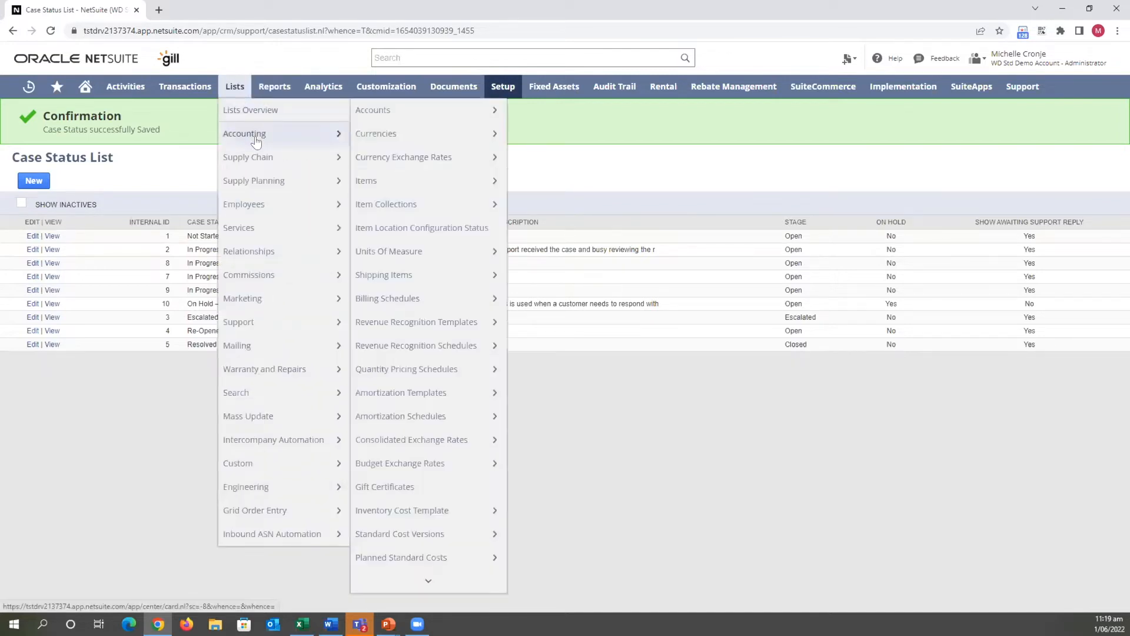
click(373, 182)
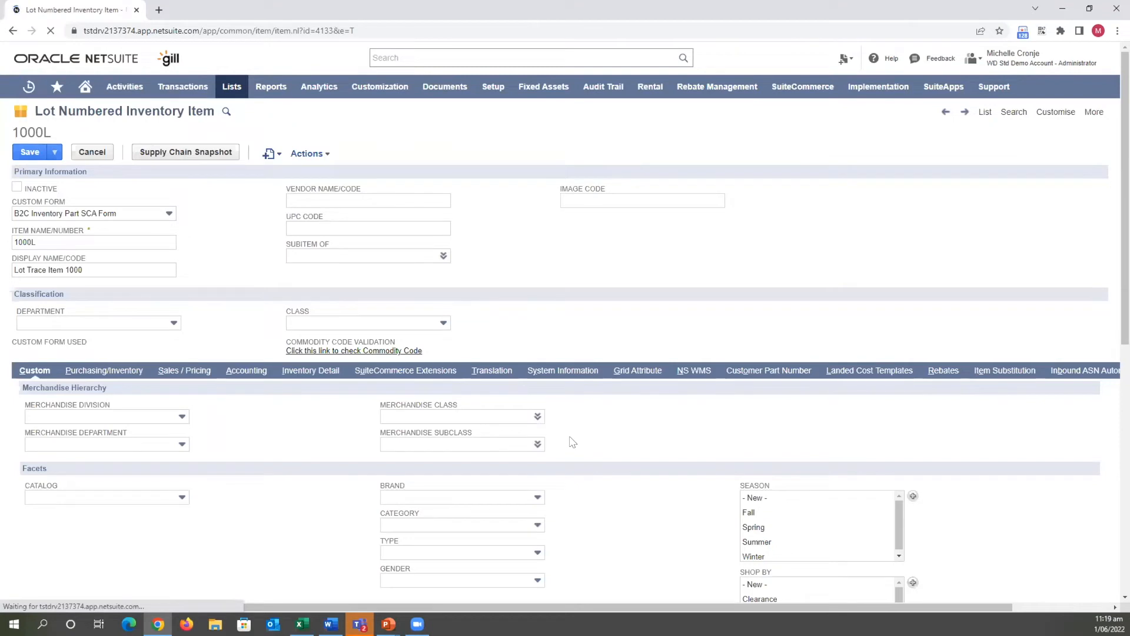
Show all subtabs of item 1000L unlayered on one page, leaving the current view without saving
drag(576, 603, 675, 603)
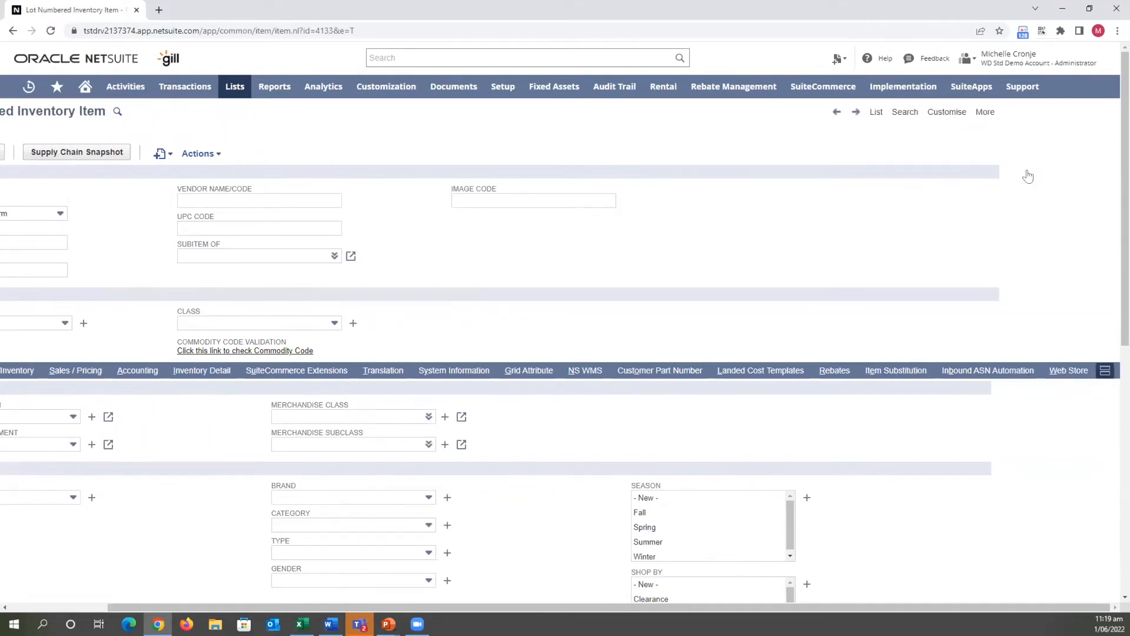
click(1104, 371)
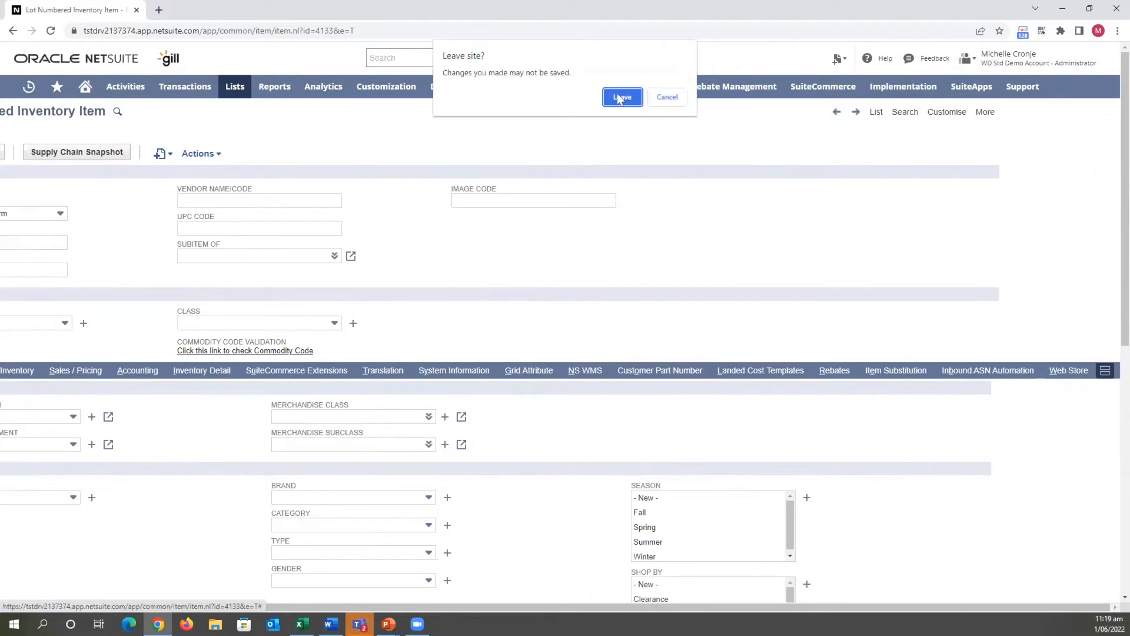
click(622, 99)
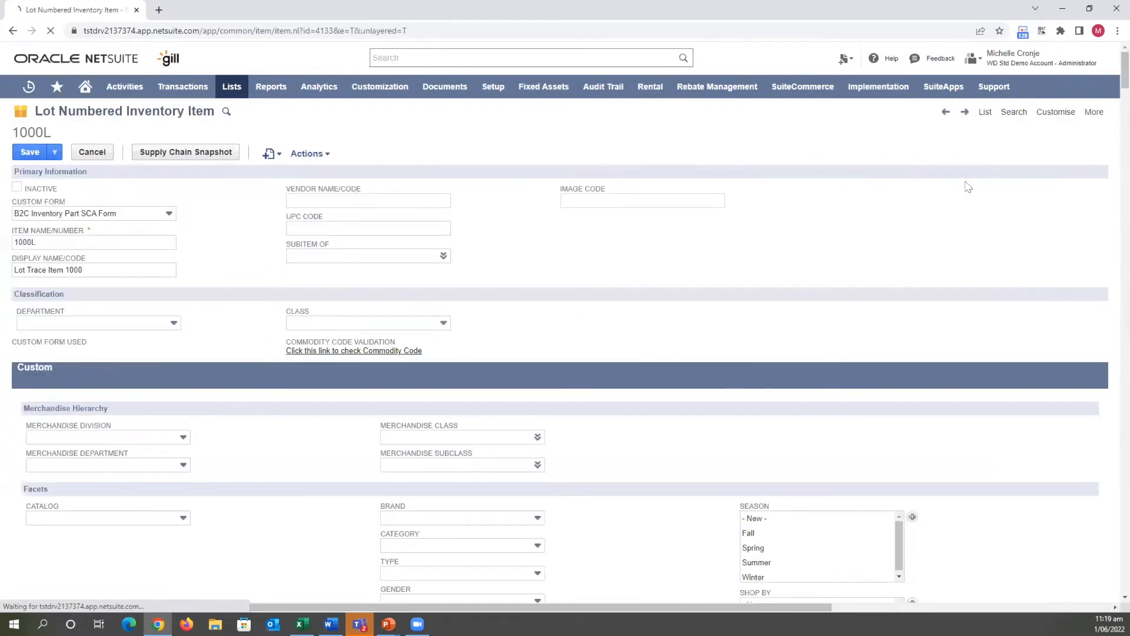
Search the 1000L item page for the text "offer support"
key(ctrl+f)
text(of)
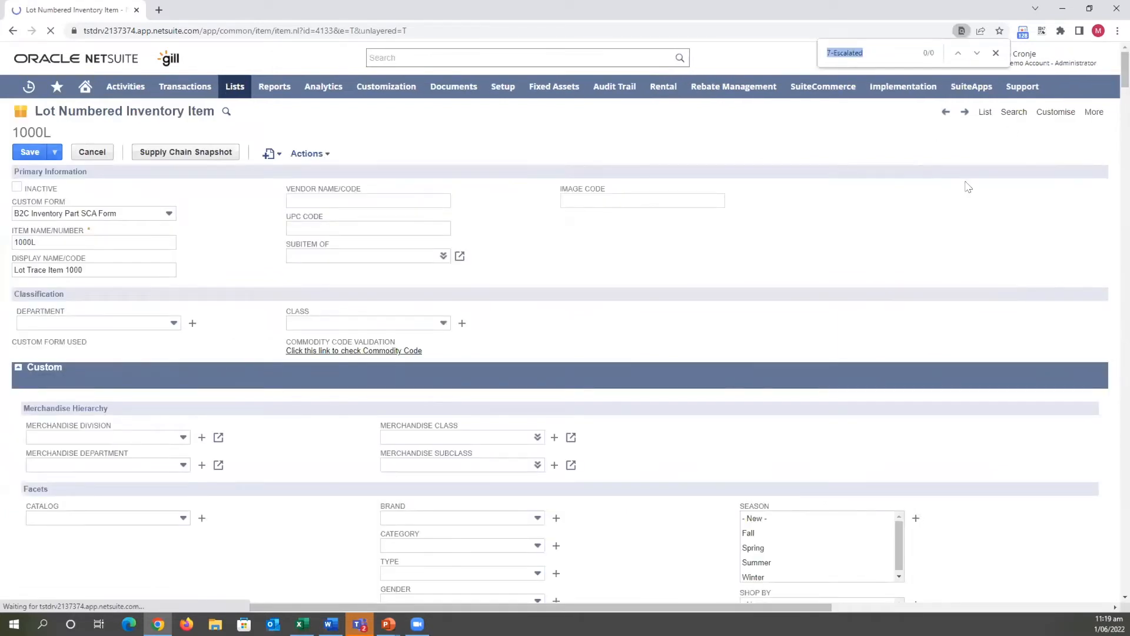
text(fer suppo)
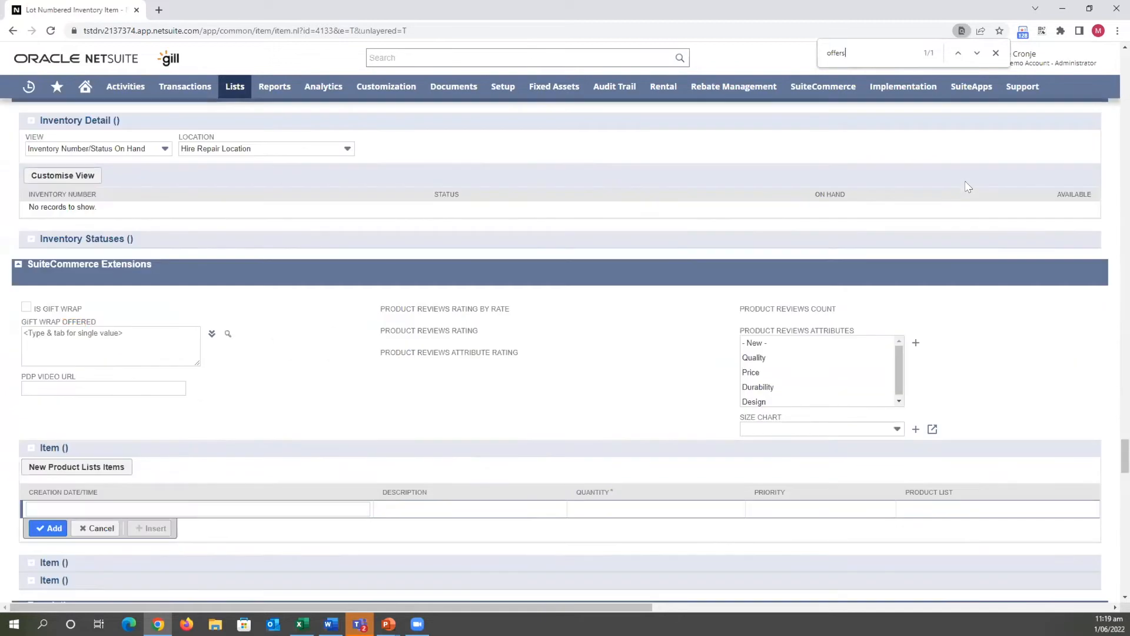
text(rt)
click(842, 53)
scroll(795, 297, up, 8)
key(ctrl+a)
text(offer suppo)
Search the 1000L item page for the text "support" instead and look through its sections for the support option
key(BackSpace)
key(BackSpace)
key(BackSpace)
key(BackSpace)
key(BackSpace)
key(BackSpace)
key(BackSpace)
key(BackSpace)
key(BackSpace)
key(BackSpace)
text(support)
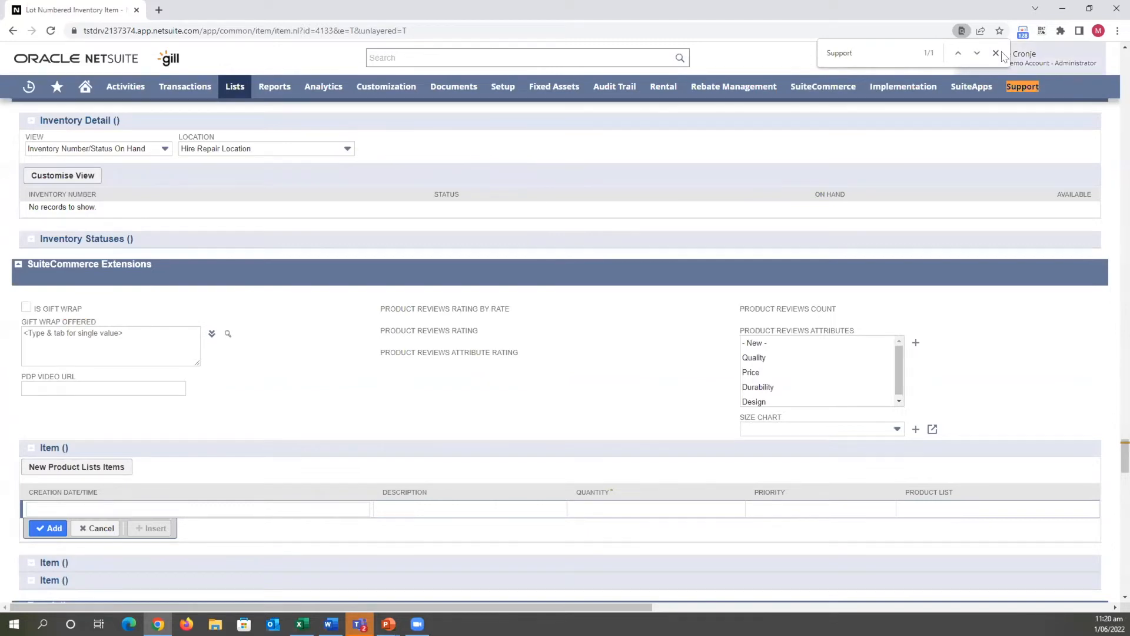
scroll(788, 369, down, 1)
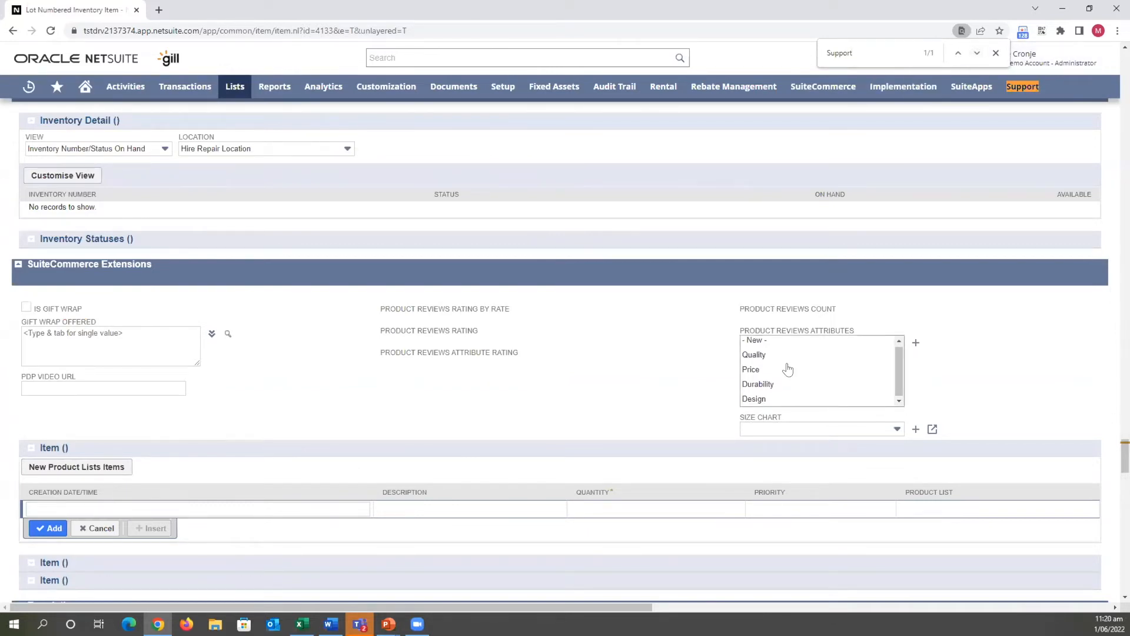
scroll(292, 246, up, 8)
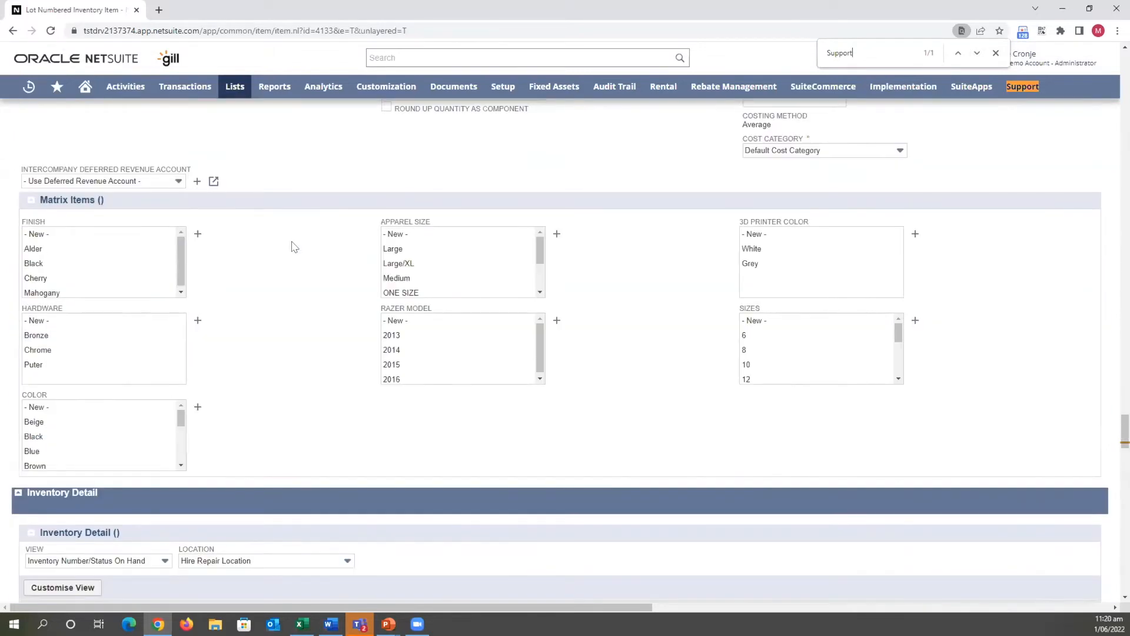
scroll(295, 246, up, 3)
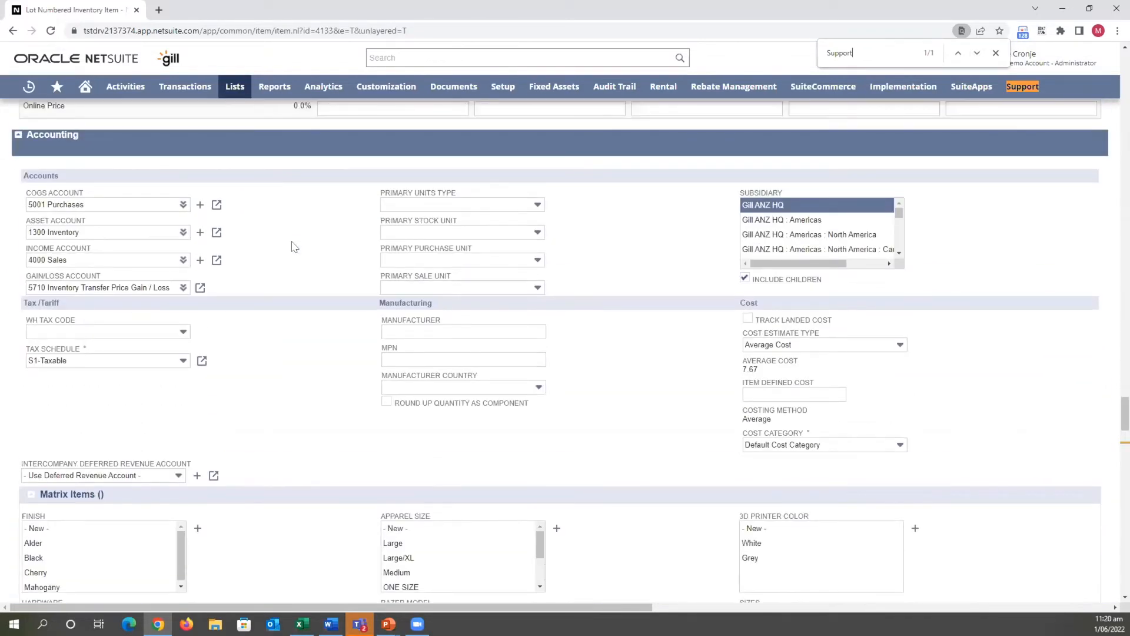
scroll(294, 246, up, 15)
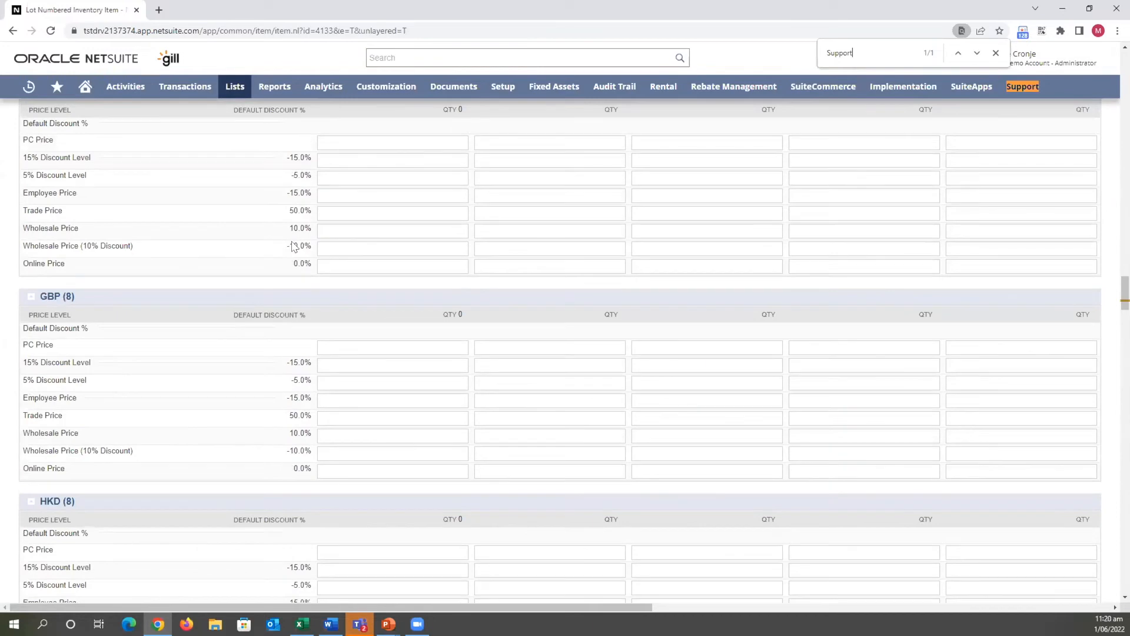
scroll(294, 246, up, 20)
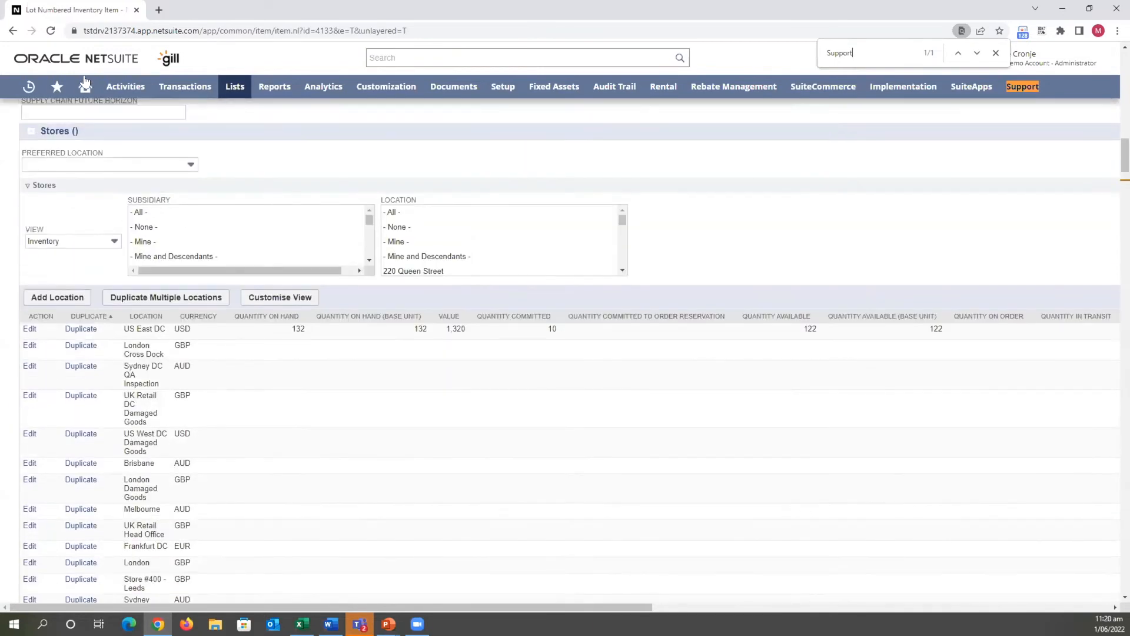
scroll(93, 147, up, 20)
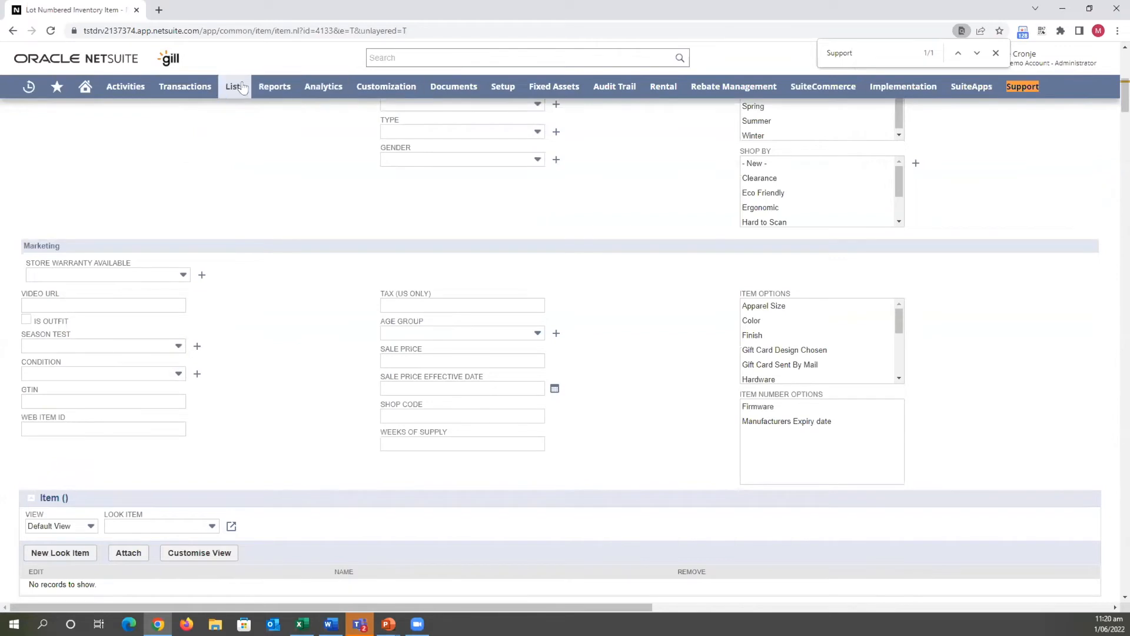
Leave item 1000L without saving, return to the accounting Items list, and edit inventory item 1235
mouse_move(242, 87)
mouse_move(264, 133)
click(388, 181)
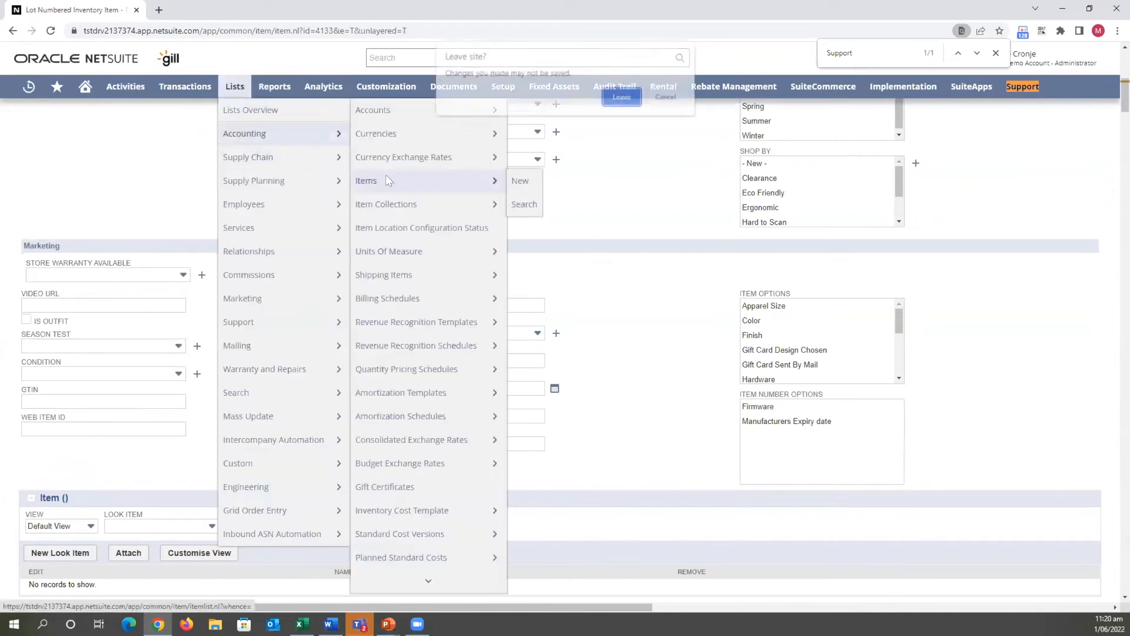
click(616, 100)
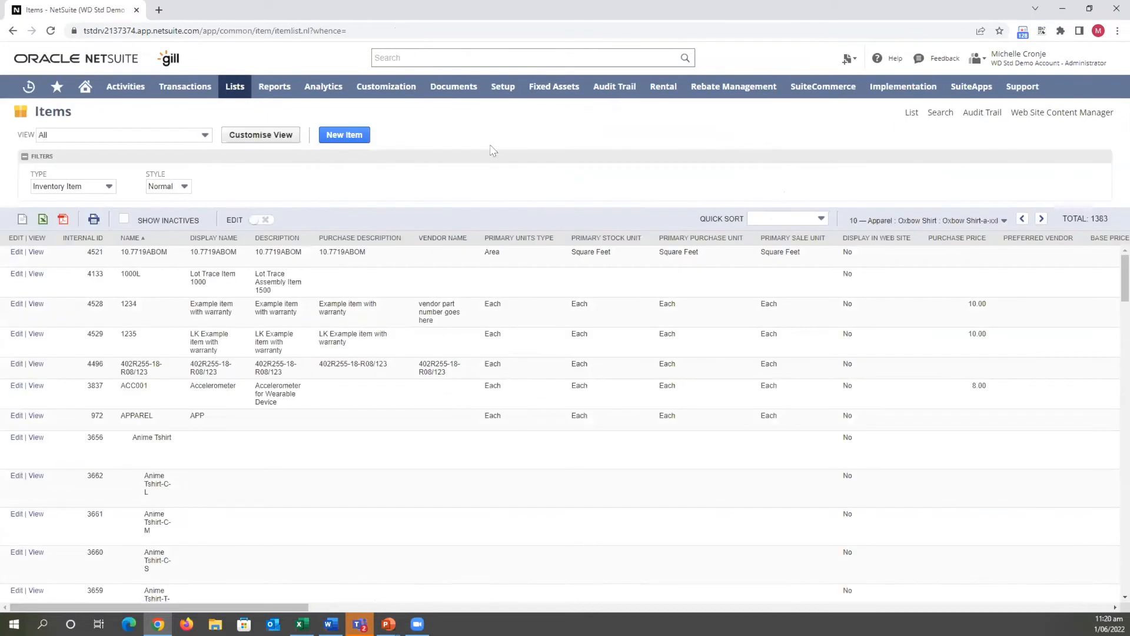
click(12, 335)
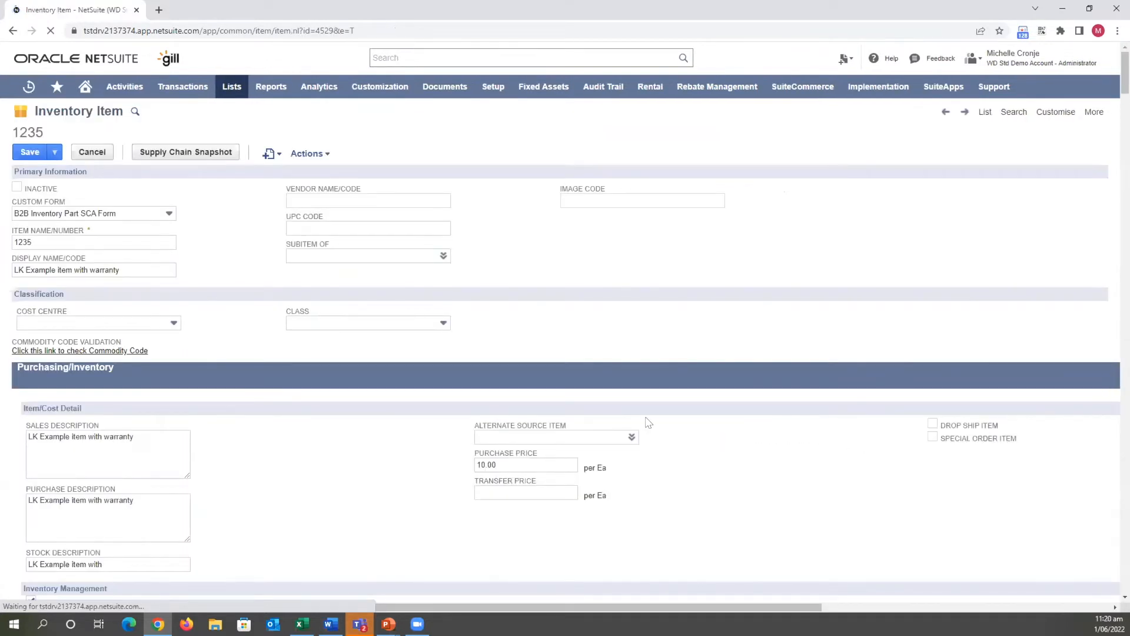
Search the item 1235 page for "support" and go to the Offer Support match in the warranty section
key(ctrl+f)
text(support)
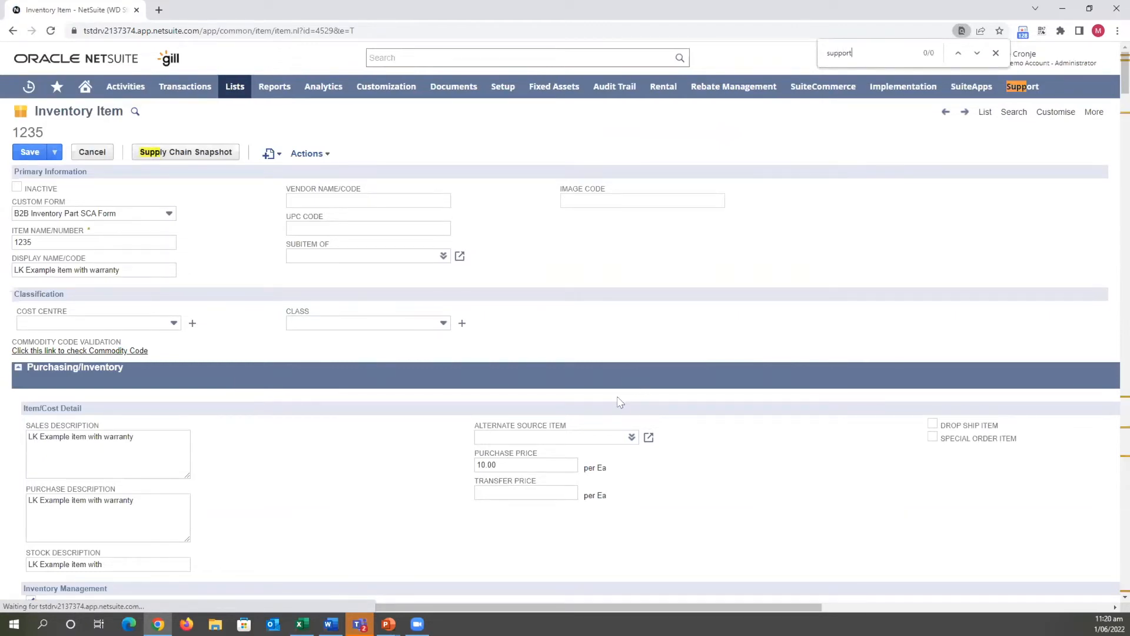
scroll(721, 378, down, 15)
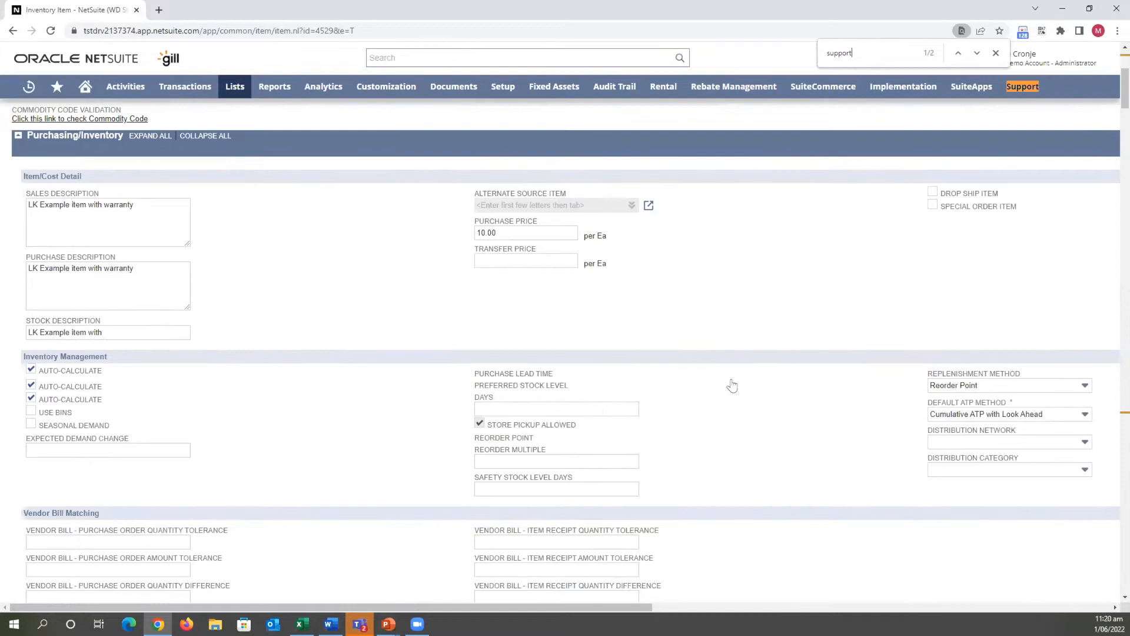
scroll(732, 385, down, 16)
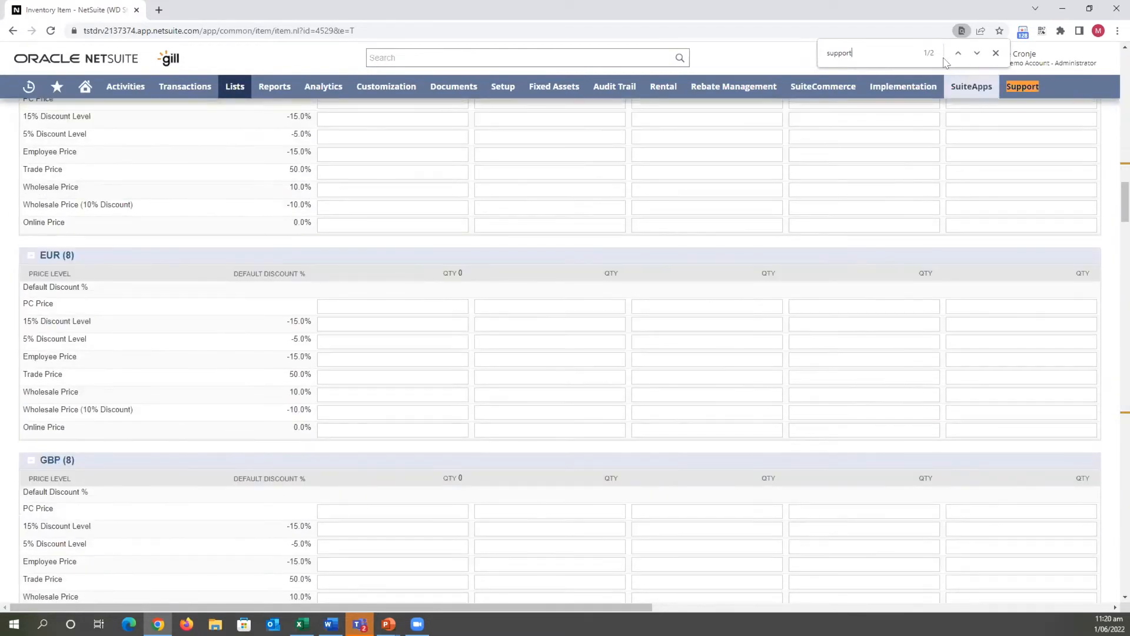
click(977, 53)
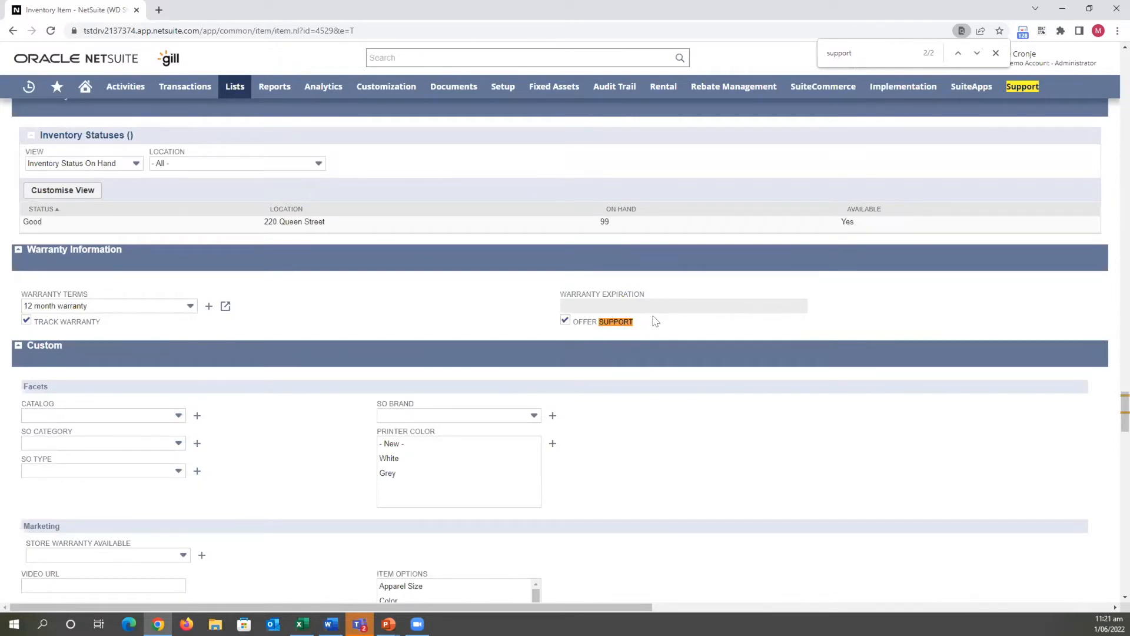
Switch item 1235 from the unlayered page back to the layered subtab view, leaving the current view without saving
scroll(695, 354, down, 20)
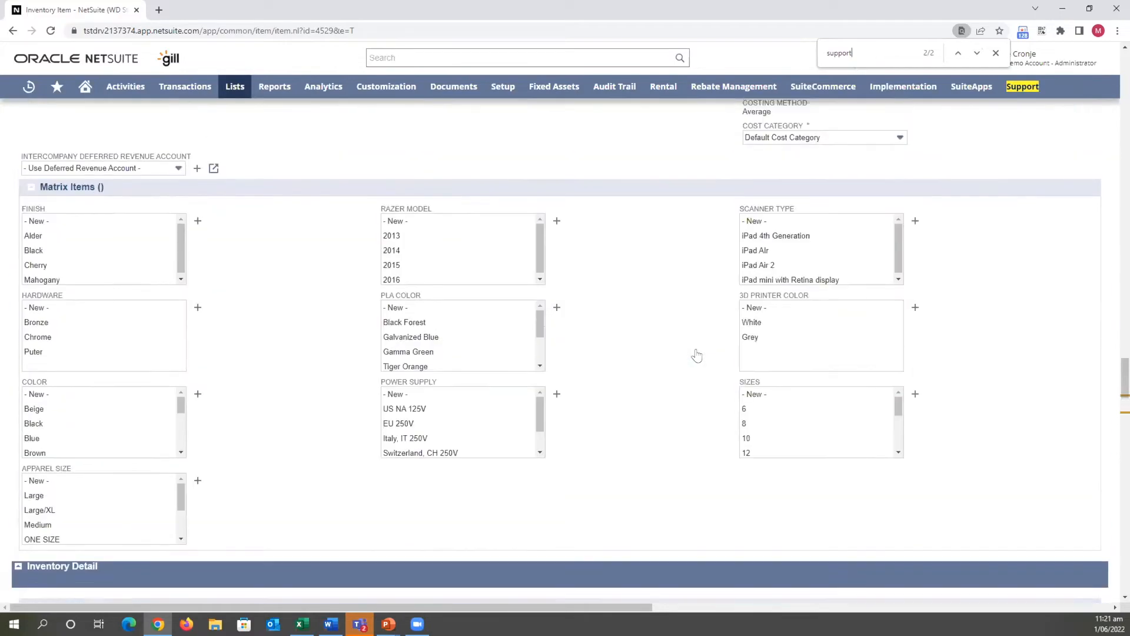
scroll(696, 355, up, 20)
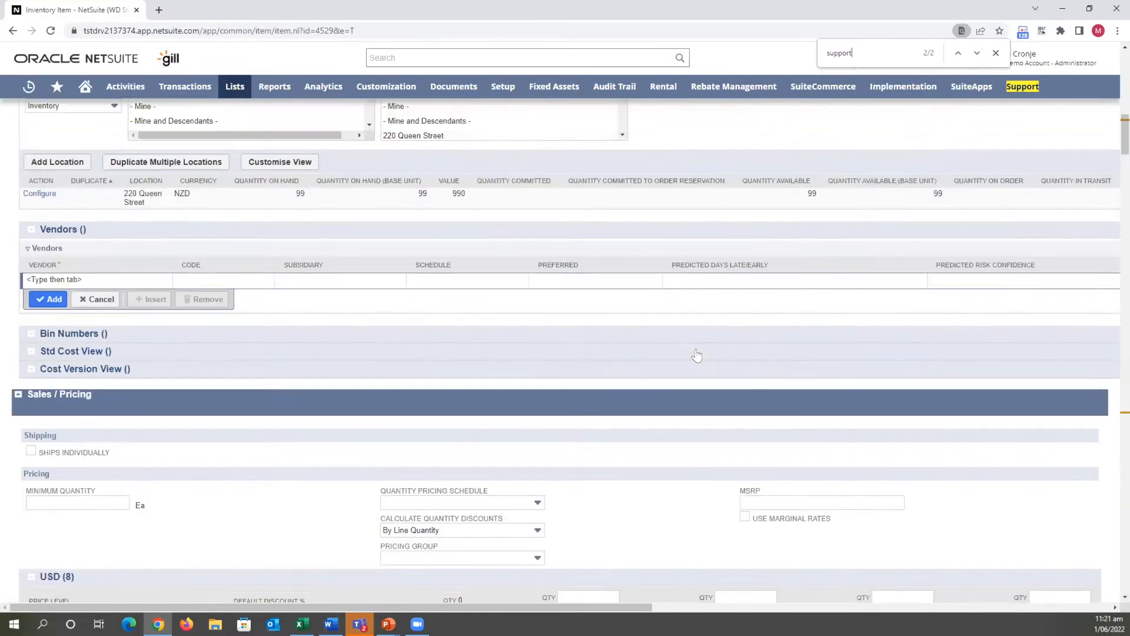
scroll(1071, 208, up, 3)
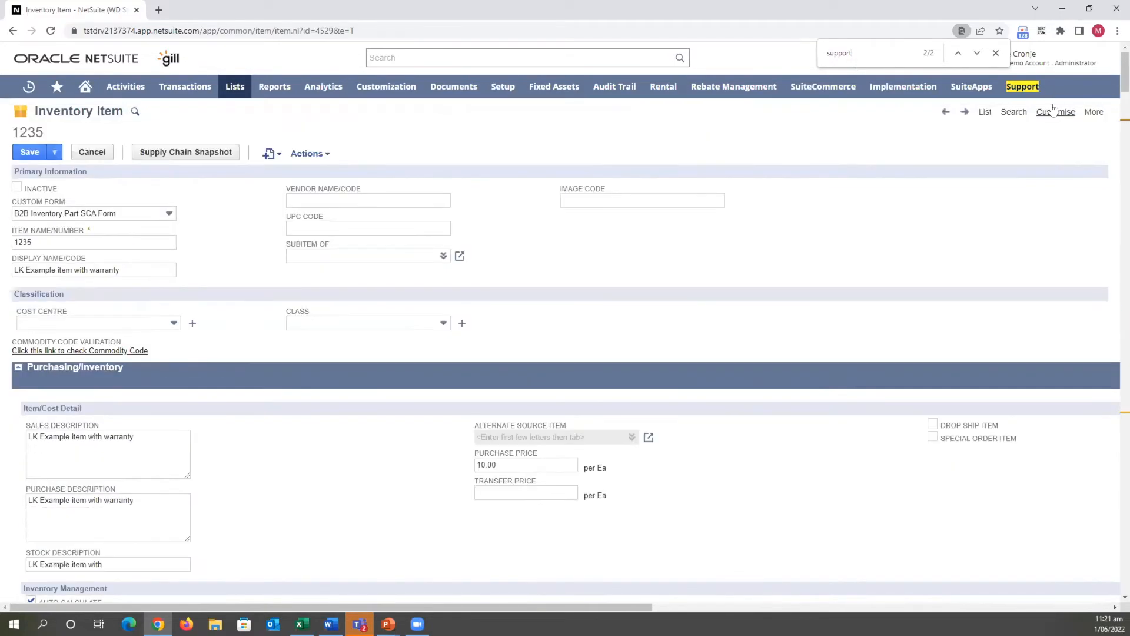
mouse_move(1054, 112)
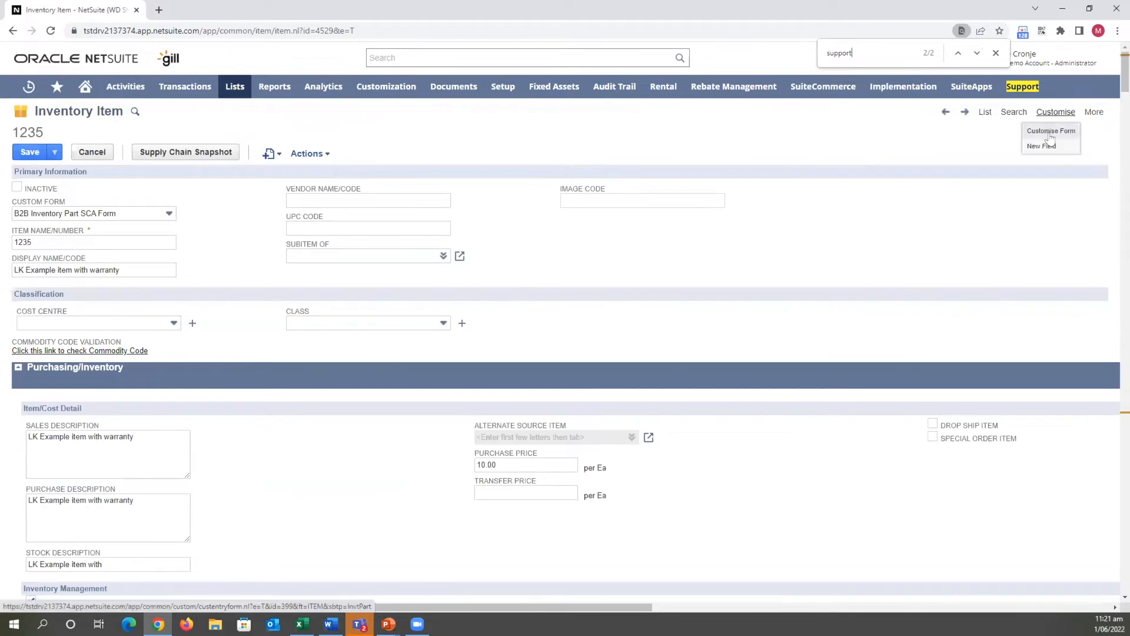
click(1086, 371)
click(1096, 371)
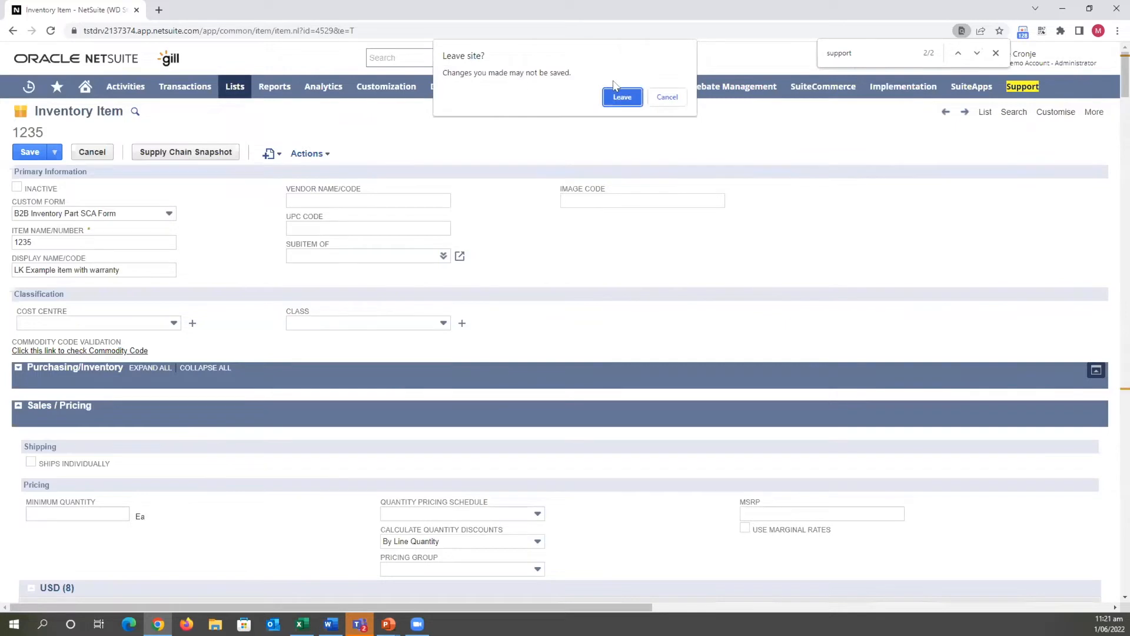
click(626, 99)
mouse_move(1094, 384)
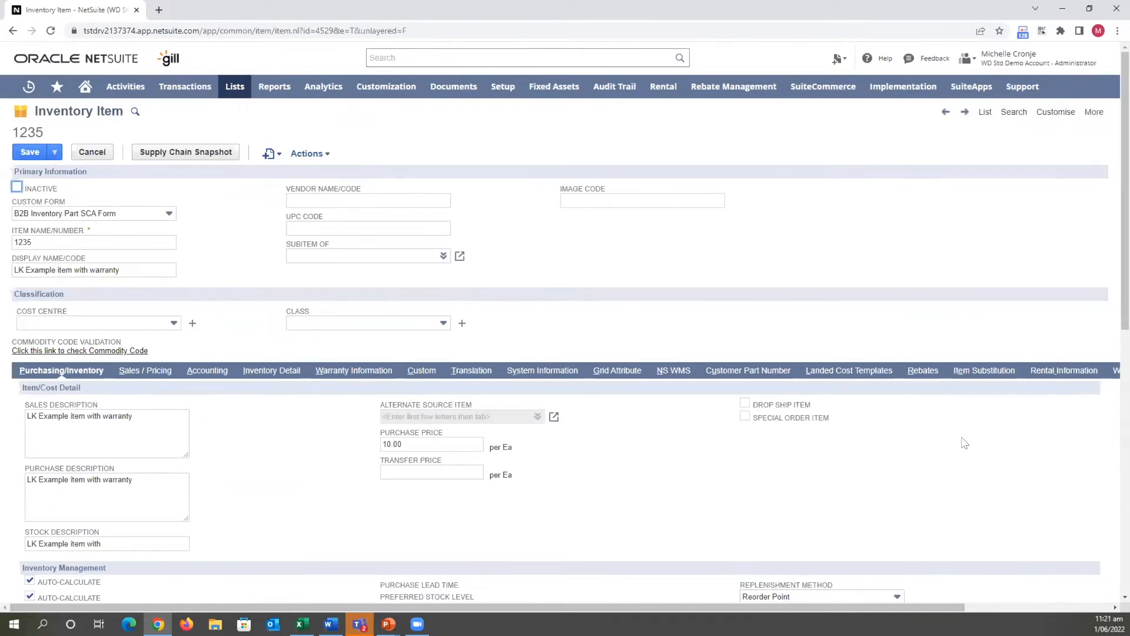
Show the Warranty Information of item 1235 with its Offer Support option and save the item
click(1109, 369)
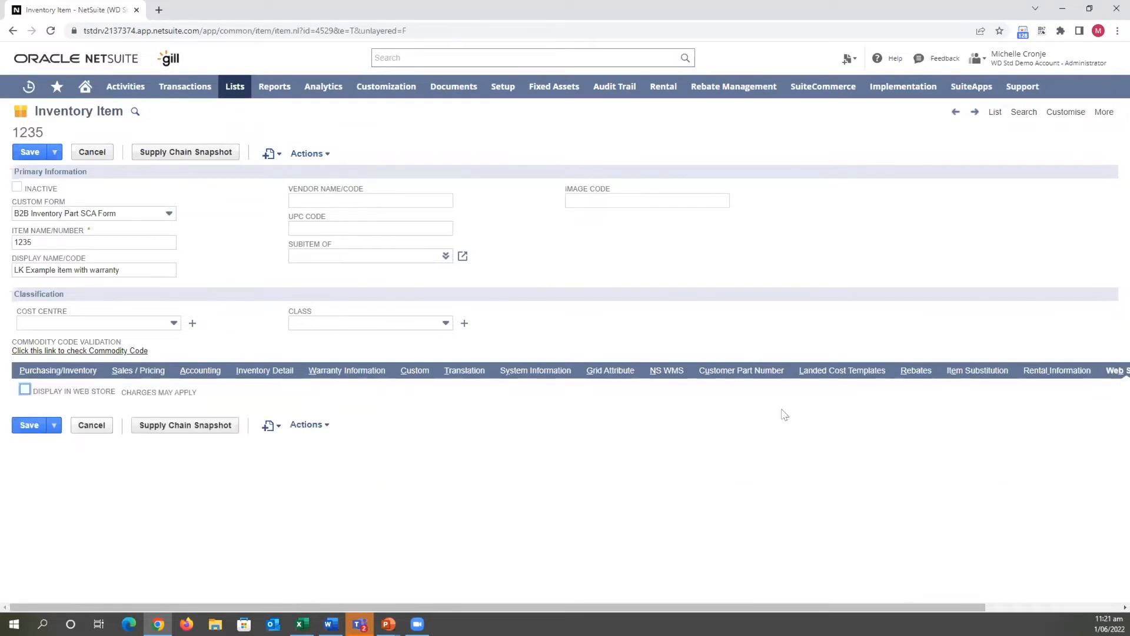
click(340, 371)
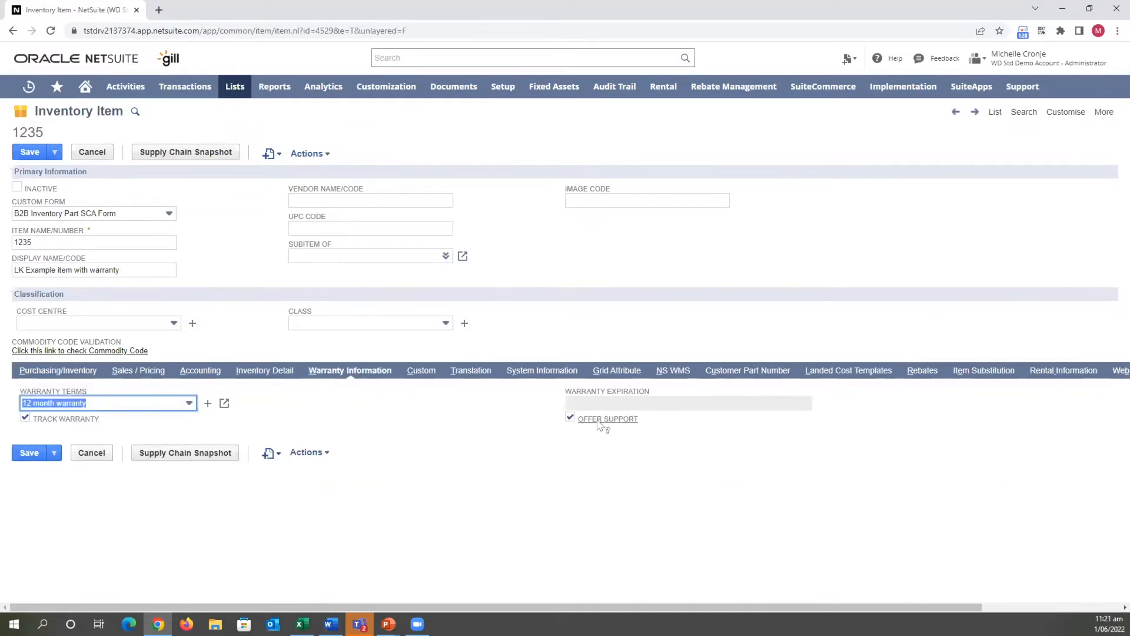
click(27, 152)
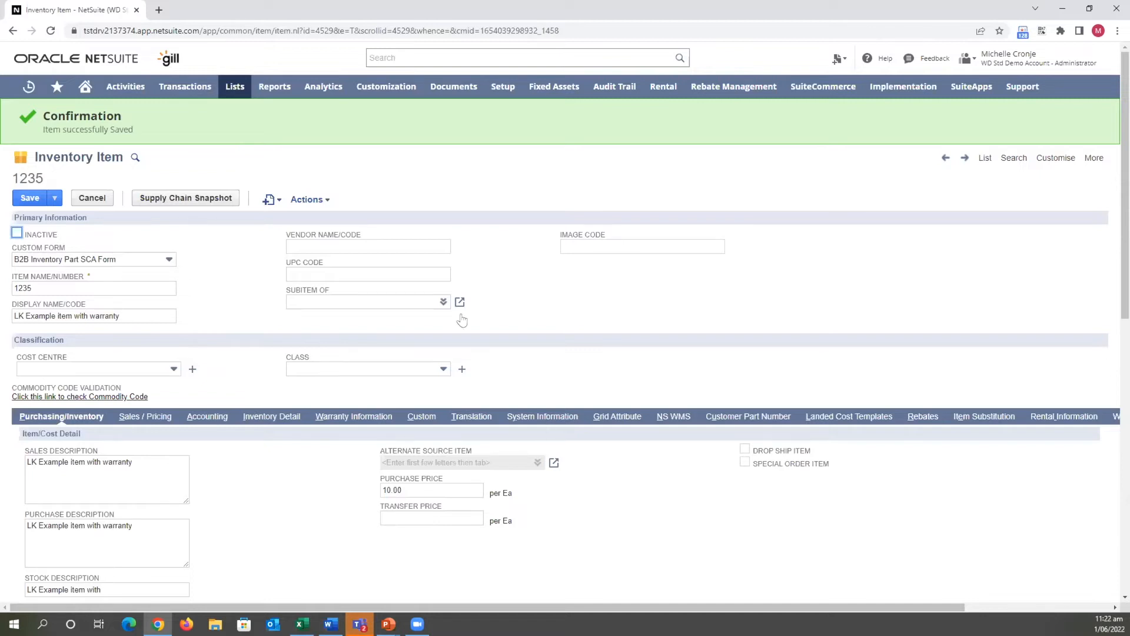
Leave the item record for Mass Updates and start a general update for inventory items
mouse_move(228, 90)
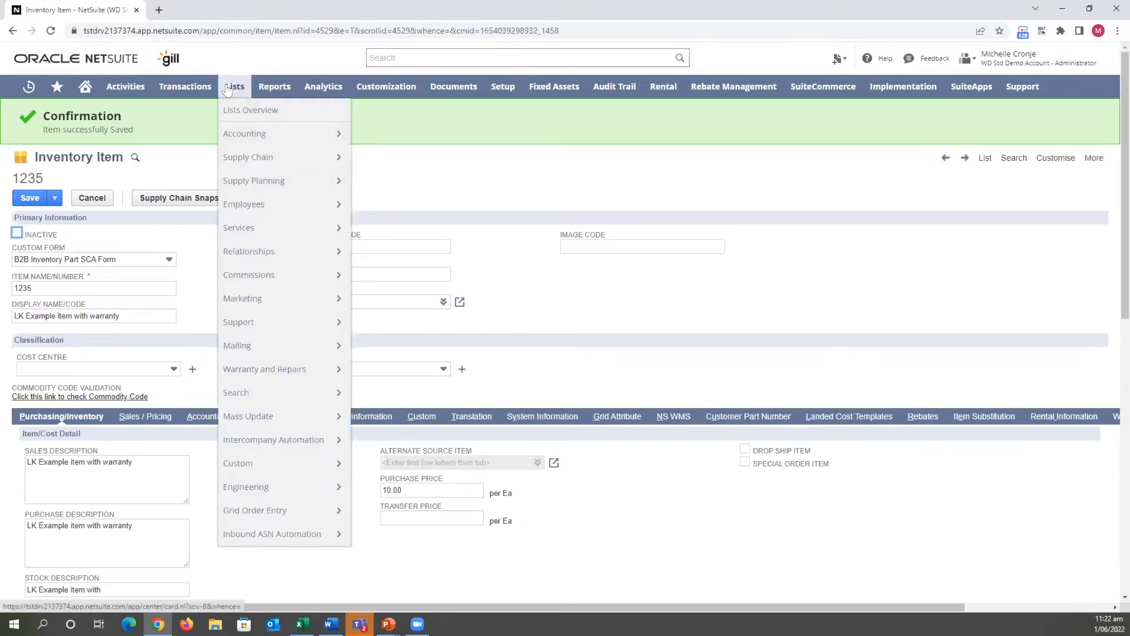
mouse_move(318, 419)
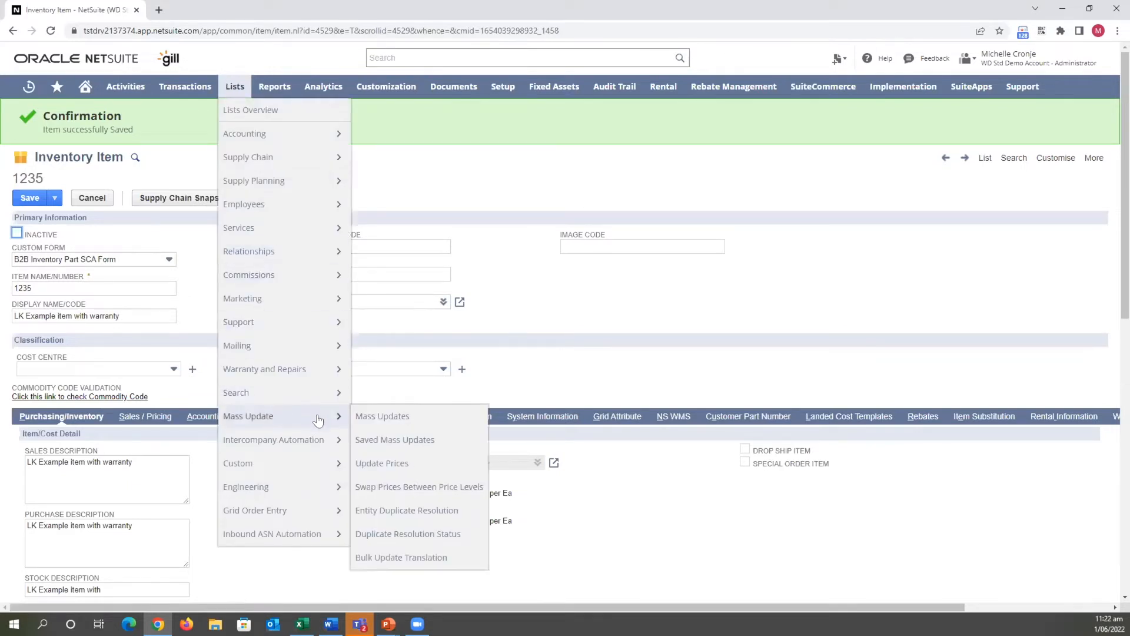
click(402, 416)
click(625, 102)
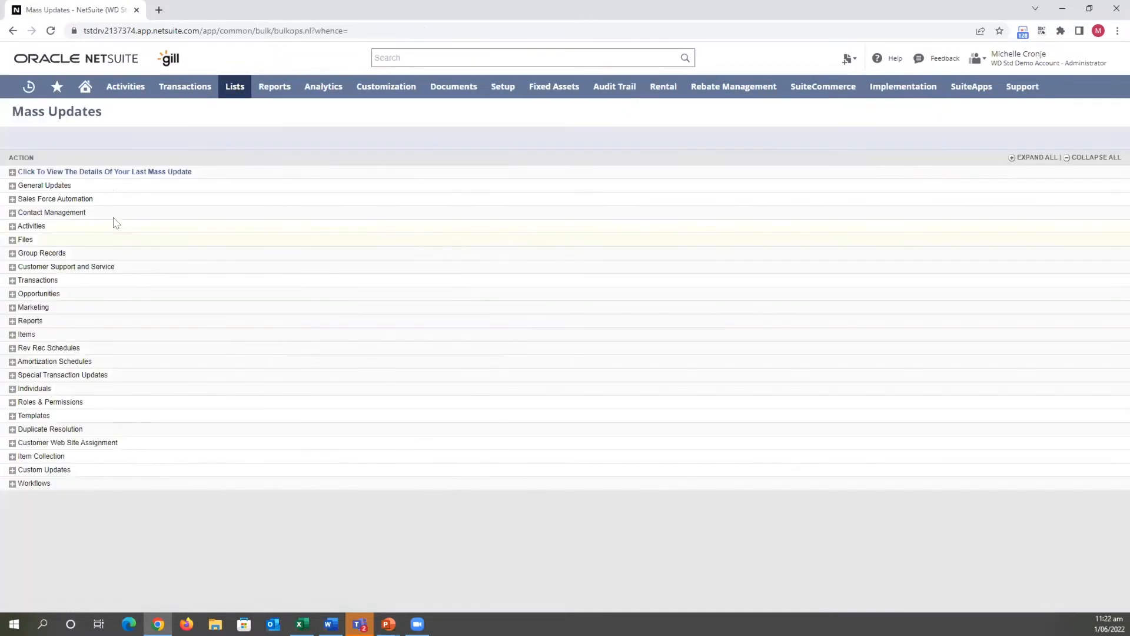
click(11, 186)
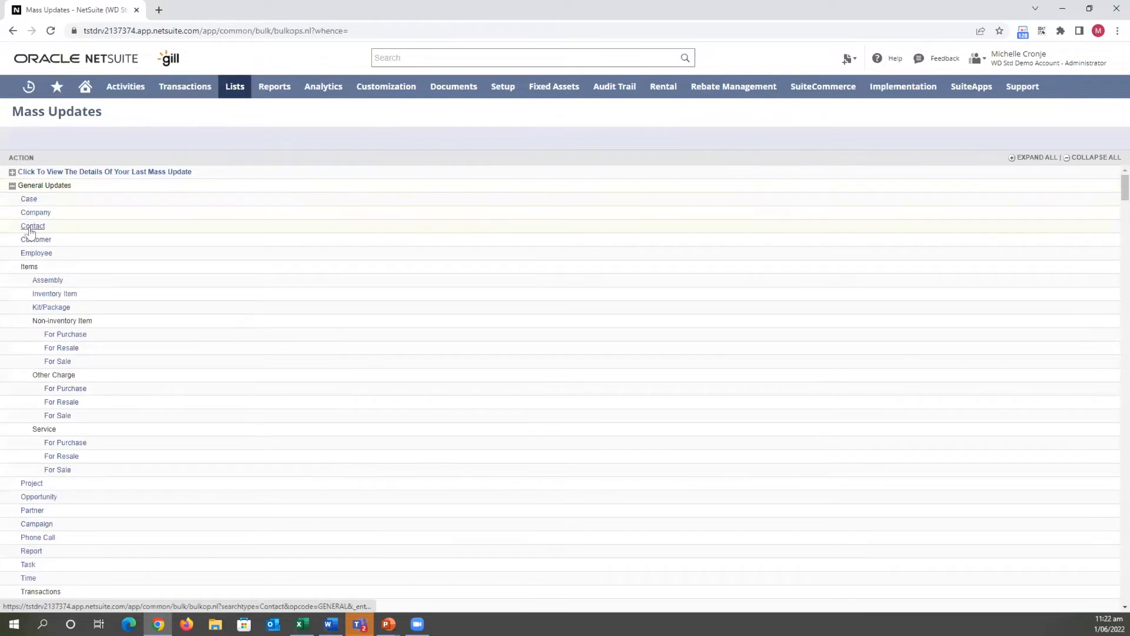
click(42, 298)
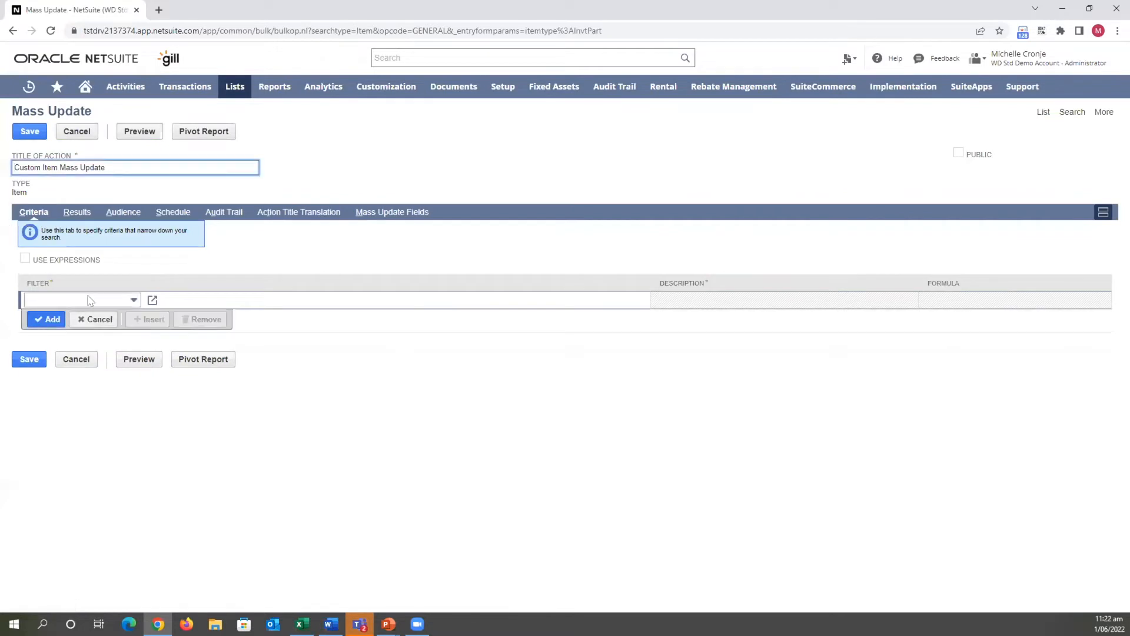
Add a criterion limiting the mass update to items whose Pricing Group is any of General Electronics Group
click(89, 301)
text(pri)
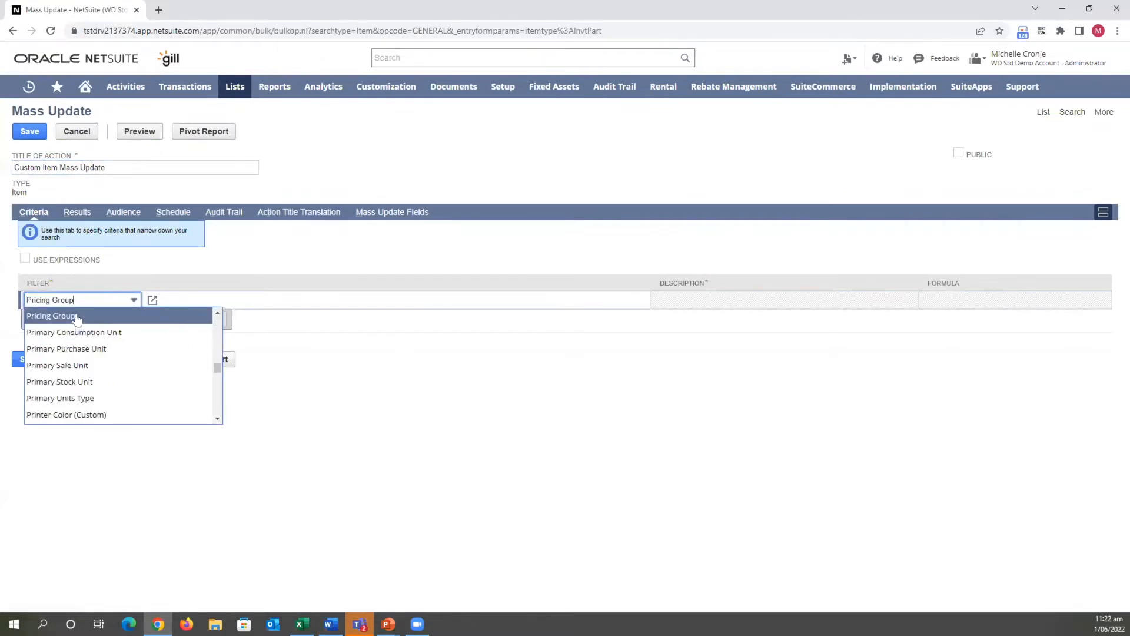
click(76, 316)
click(424, 271)
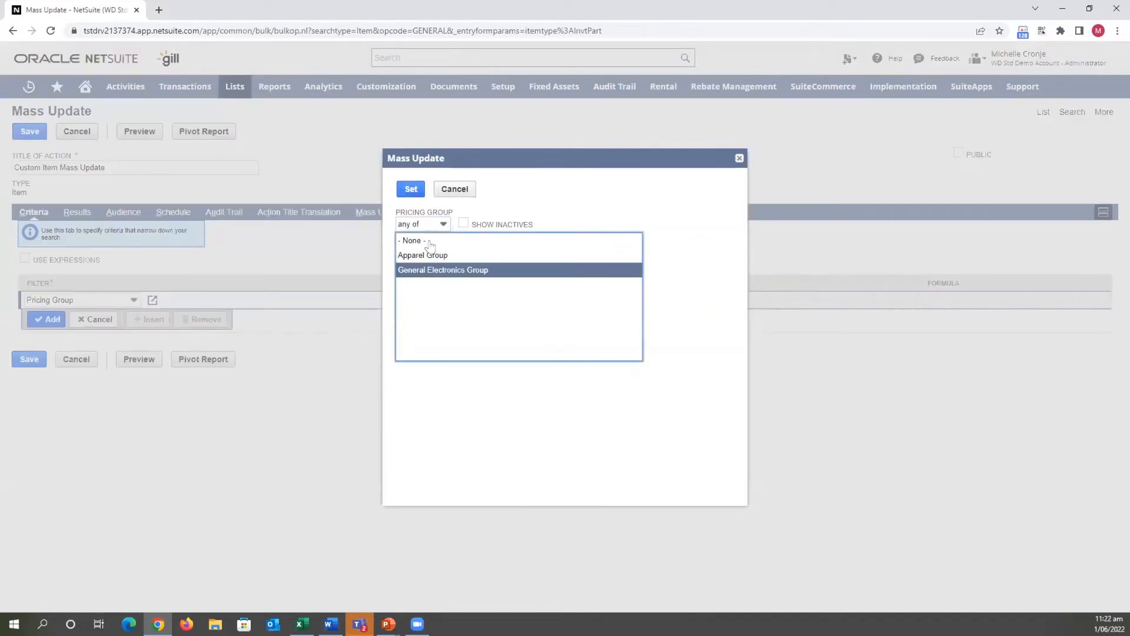
click(411, 188)
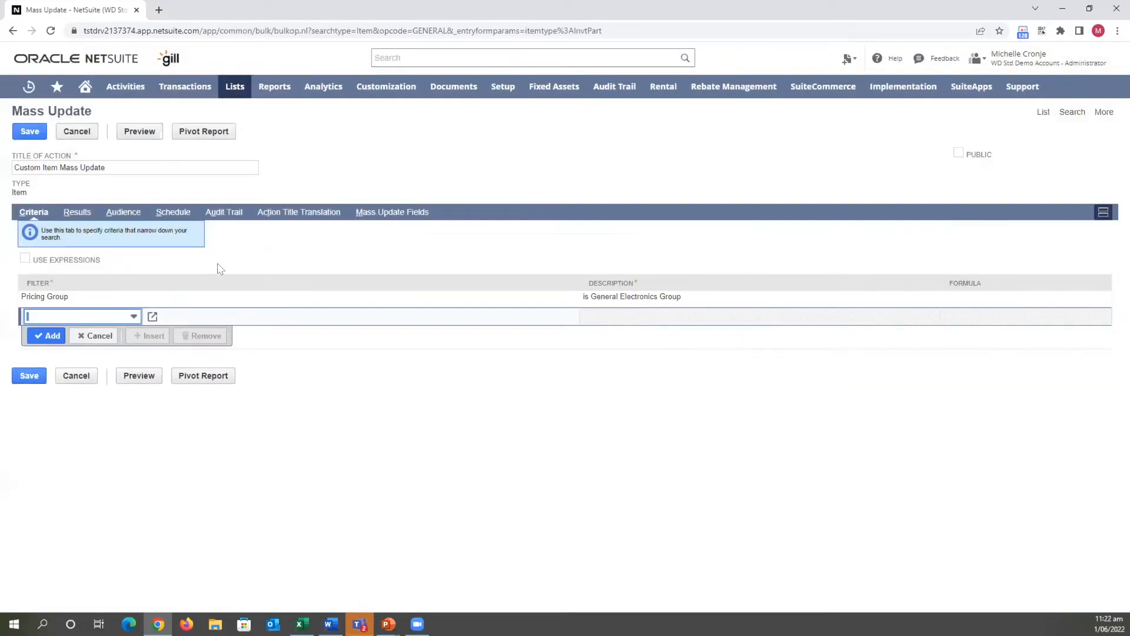
Among the mass update fields, find Offer Support, apply it with its value checked, and preview the update
click(385, 214)
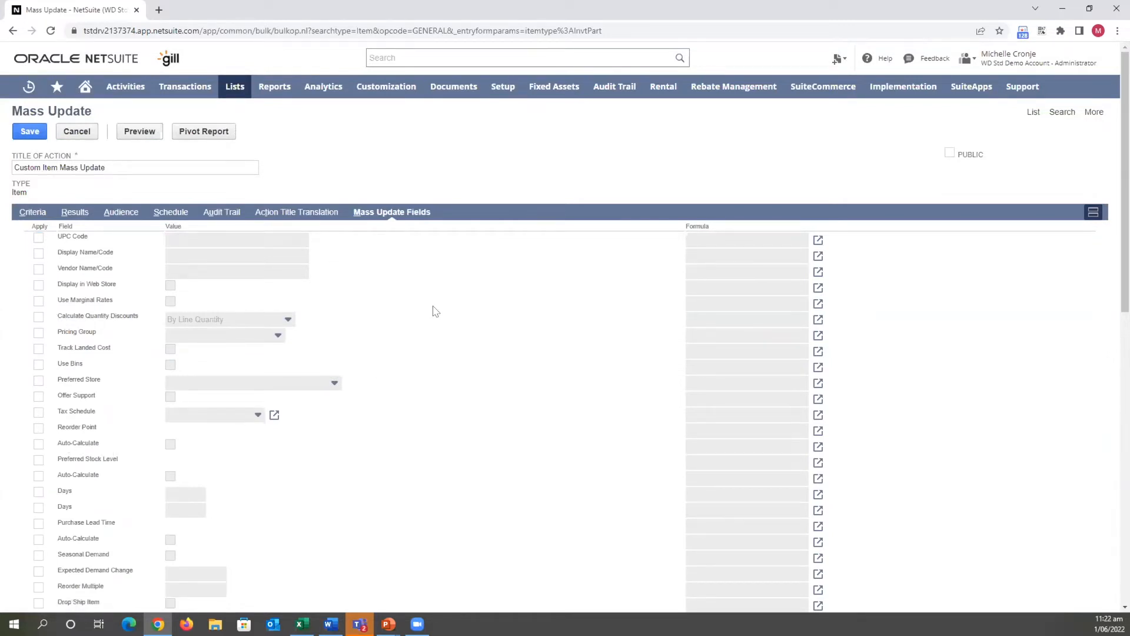
key(ctrl+f)
text(offer)
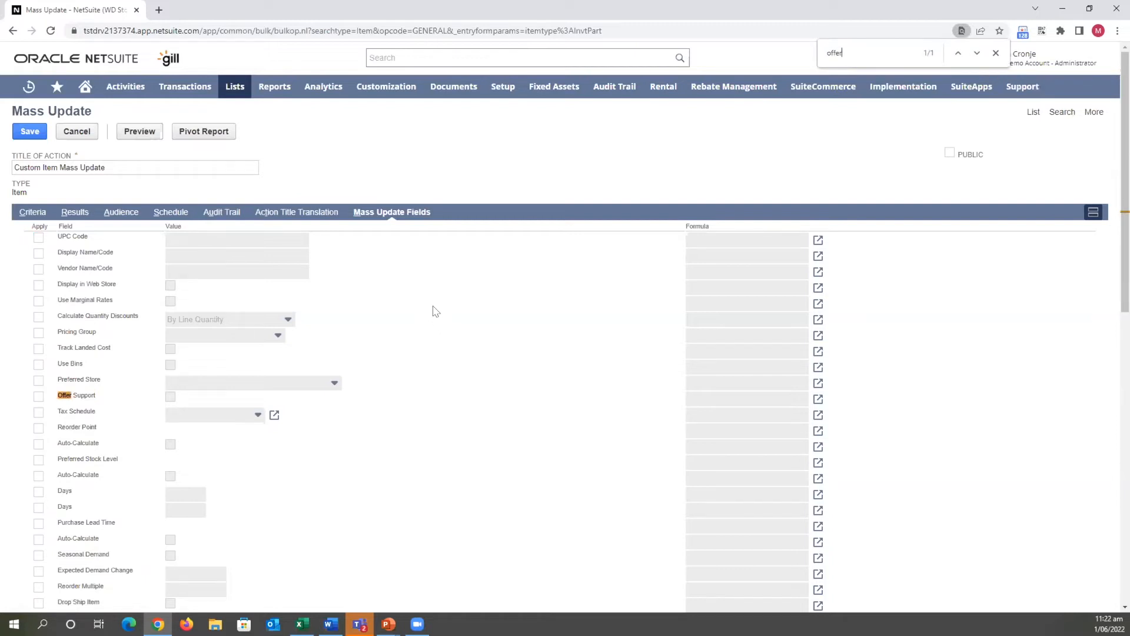
click(39, 396)
click(168, 398)
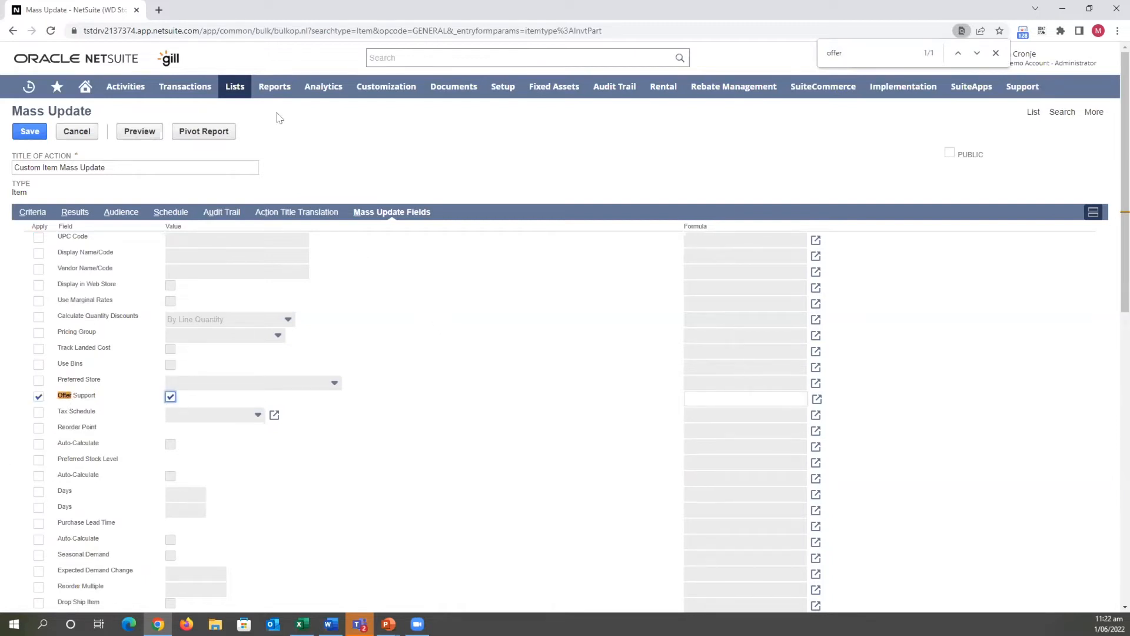
click(144, 131)
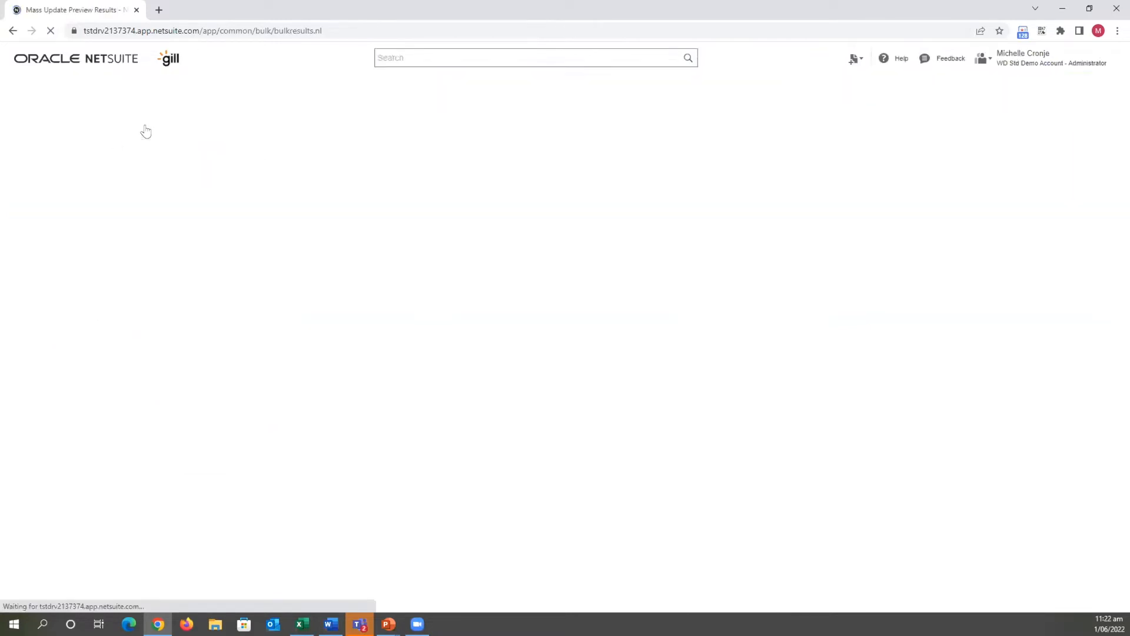
Look through the previewed inventory items, perform the Offer Support mass update, and refresh its progress
scroll(541, 394, down, 5)
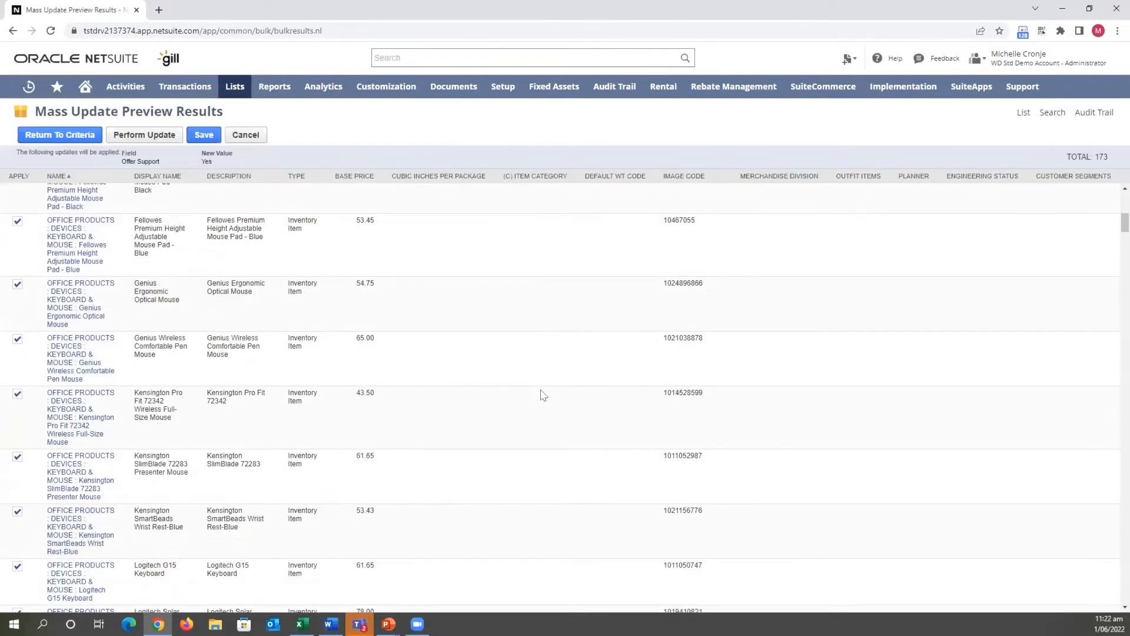
scroll(518, 365, up, 5)
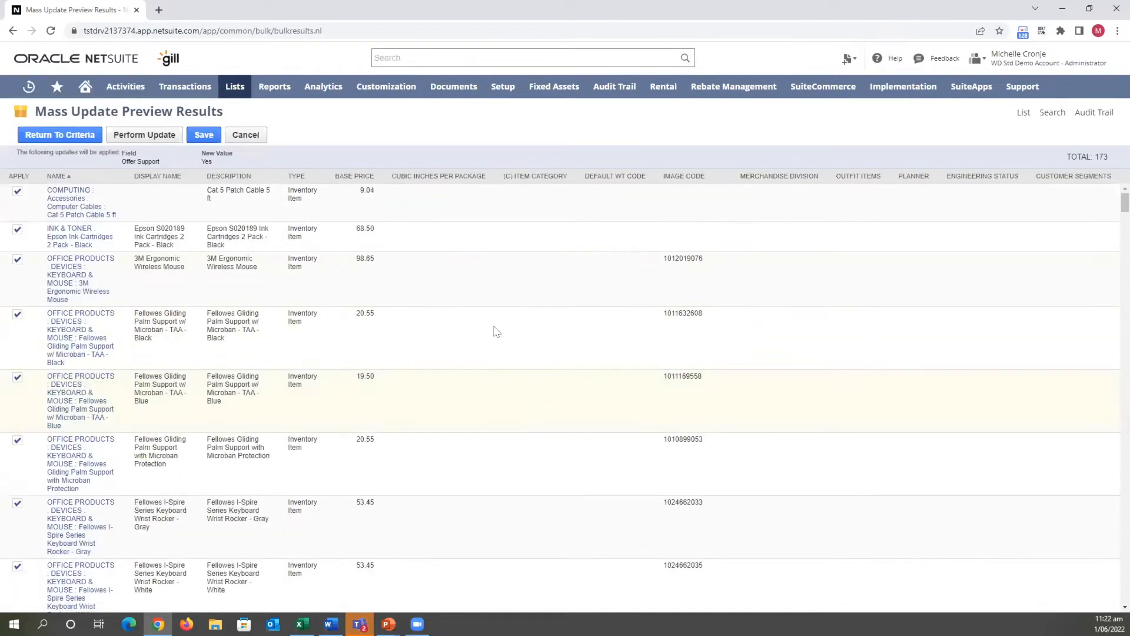
click(165, 139)
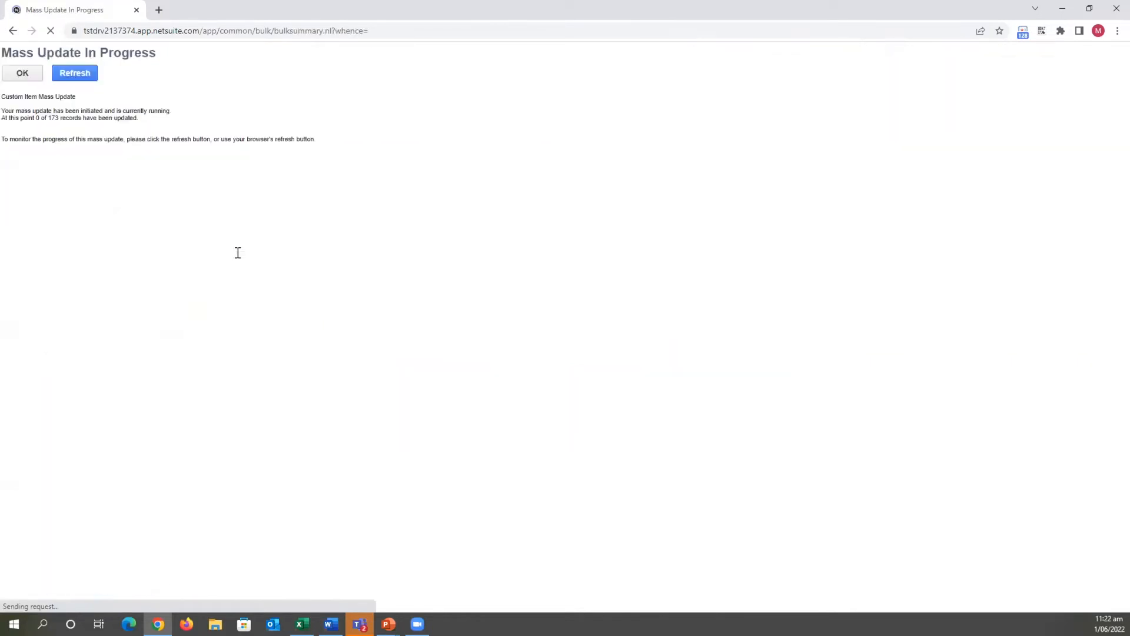
click(63, 81)
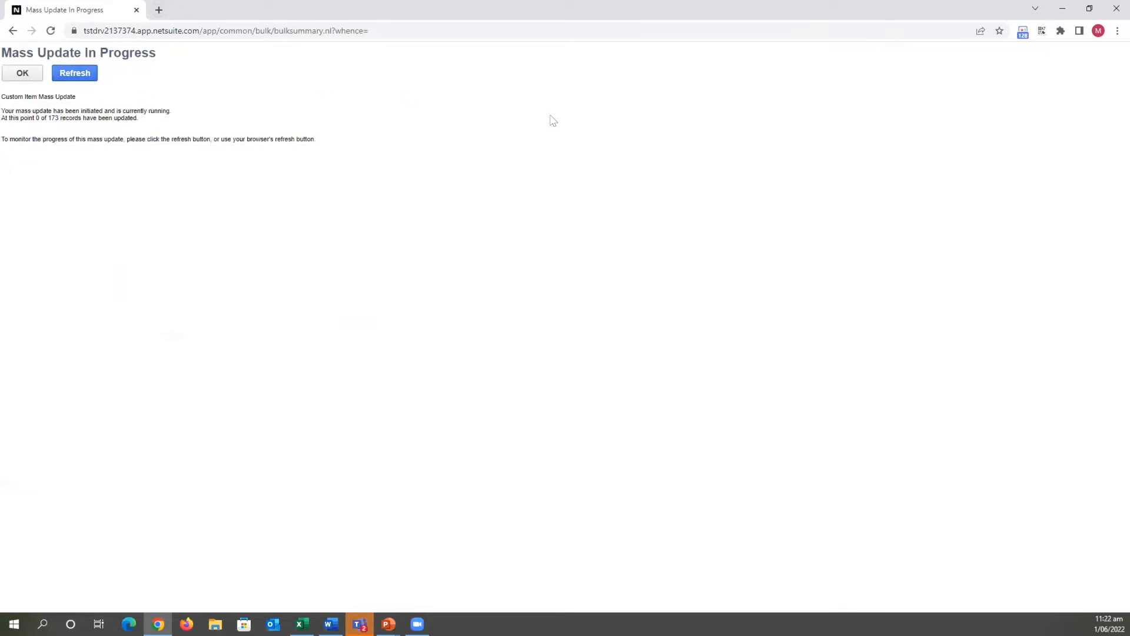
Search the password vault for the user's stored logins and try to launch the company e-mail entry
click(1022, 32)
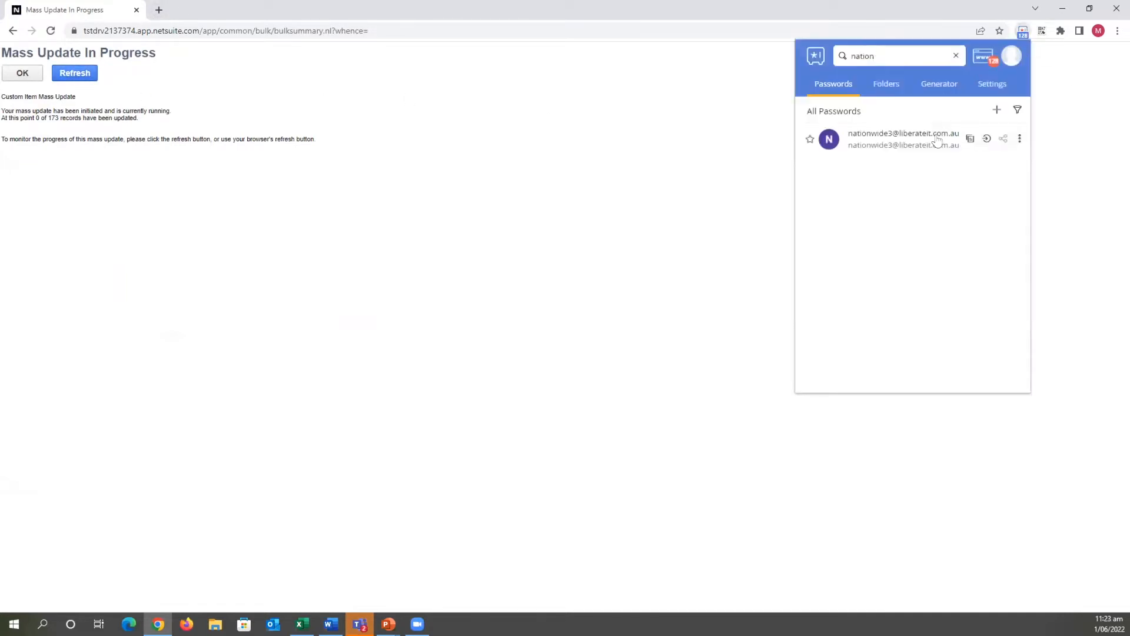
drag(886, 57, 826, 59)
text(michelle)
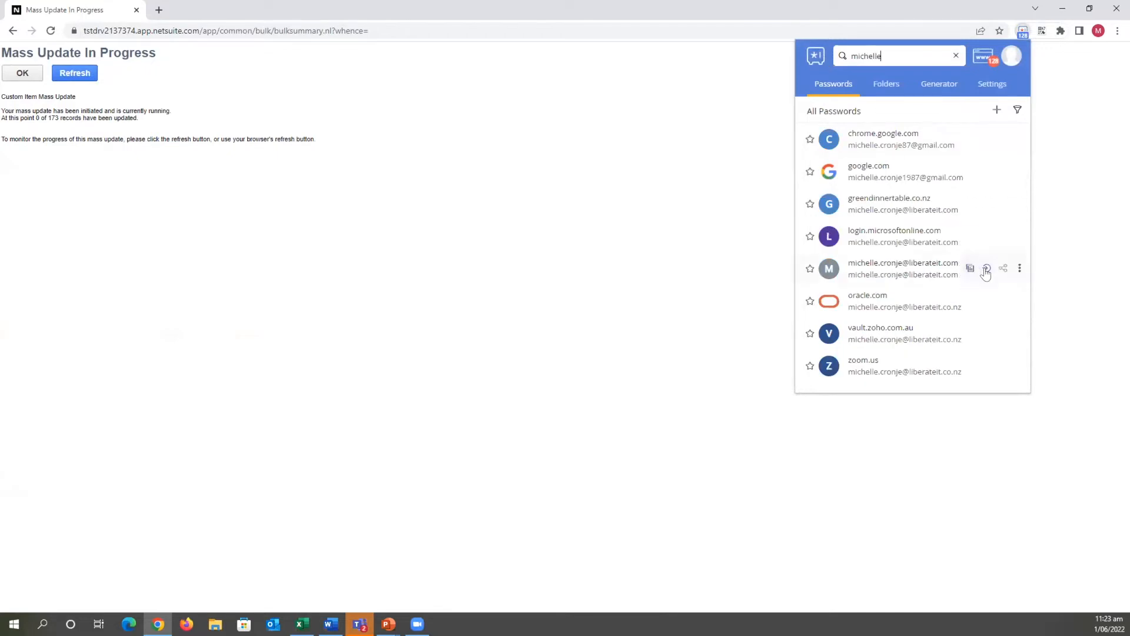
click(985, 268)
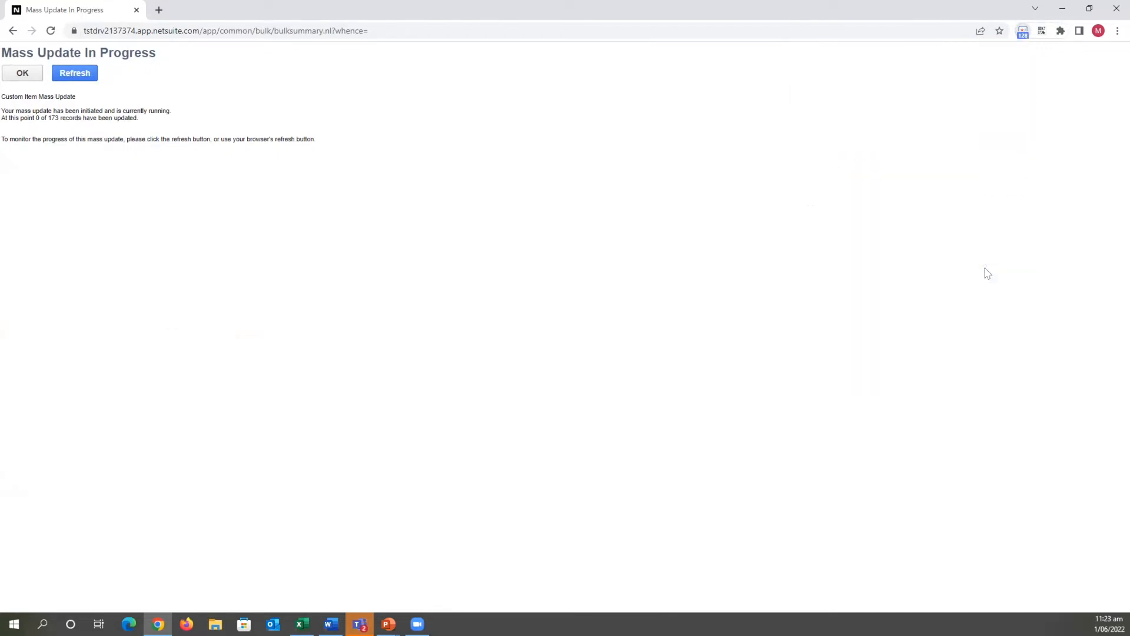
Log in with the stored e-mail and password in a new tab, choosing WD Std Demo Account, and close the old mass update tab
click(159, 10)
click(1022, 30)
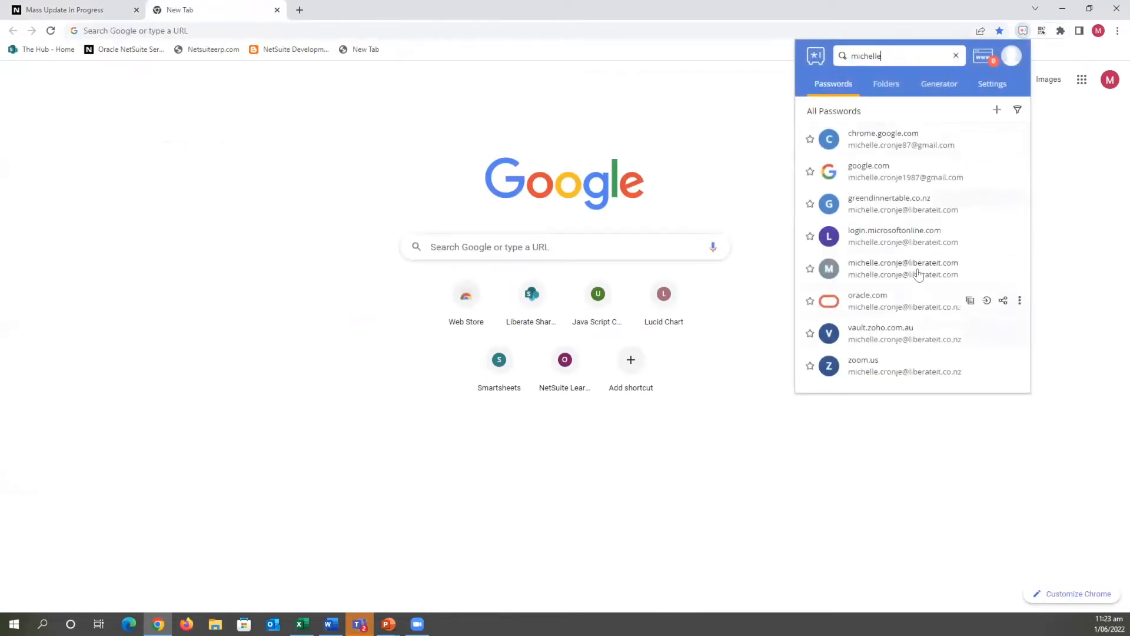
click(985, 267)
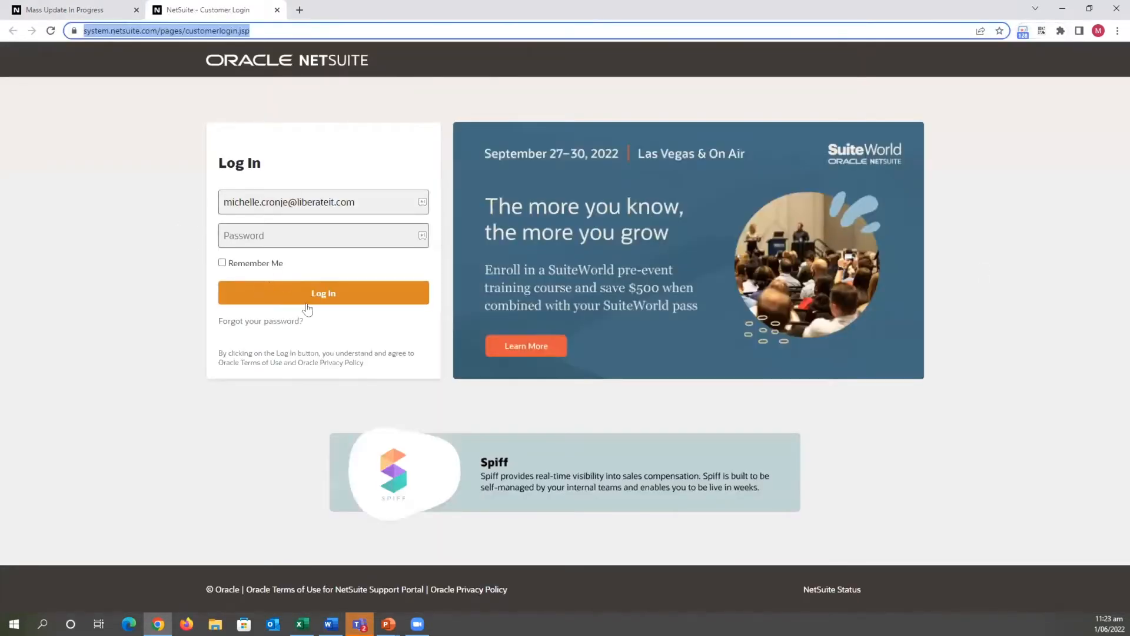
click(313, 292)
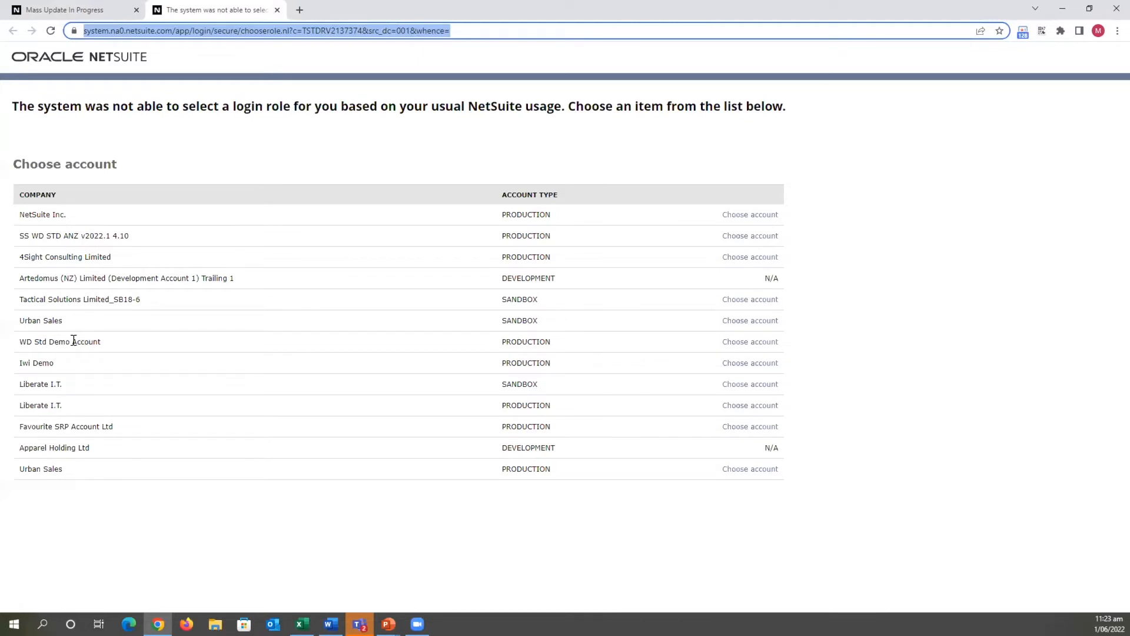
click(733, 344)
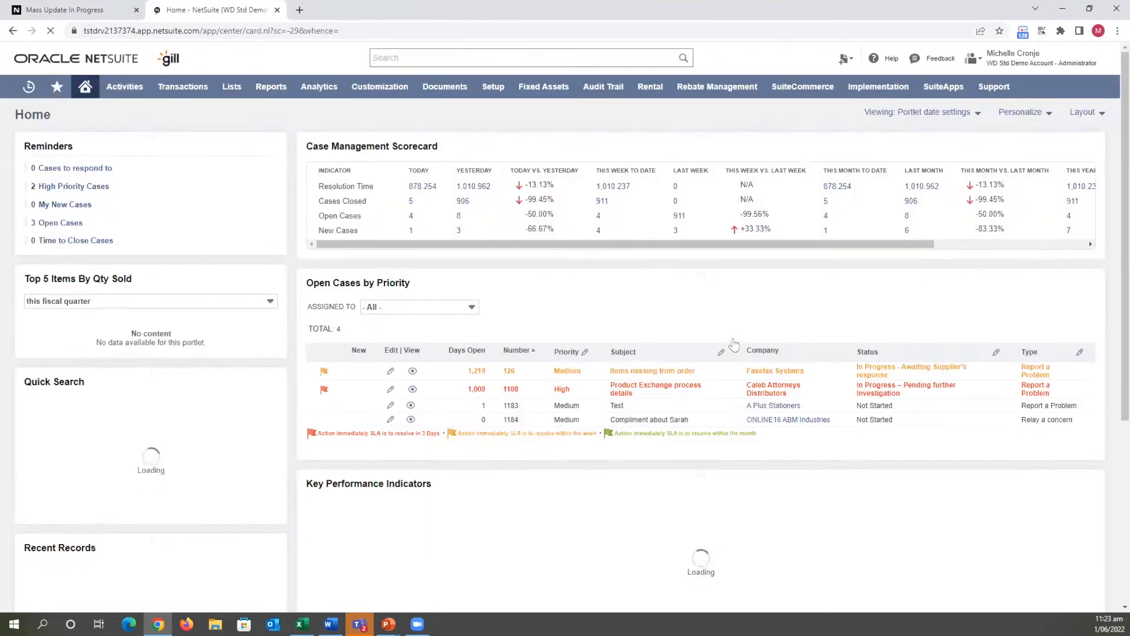
click(137, 11)
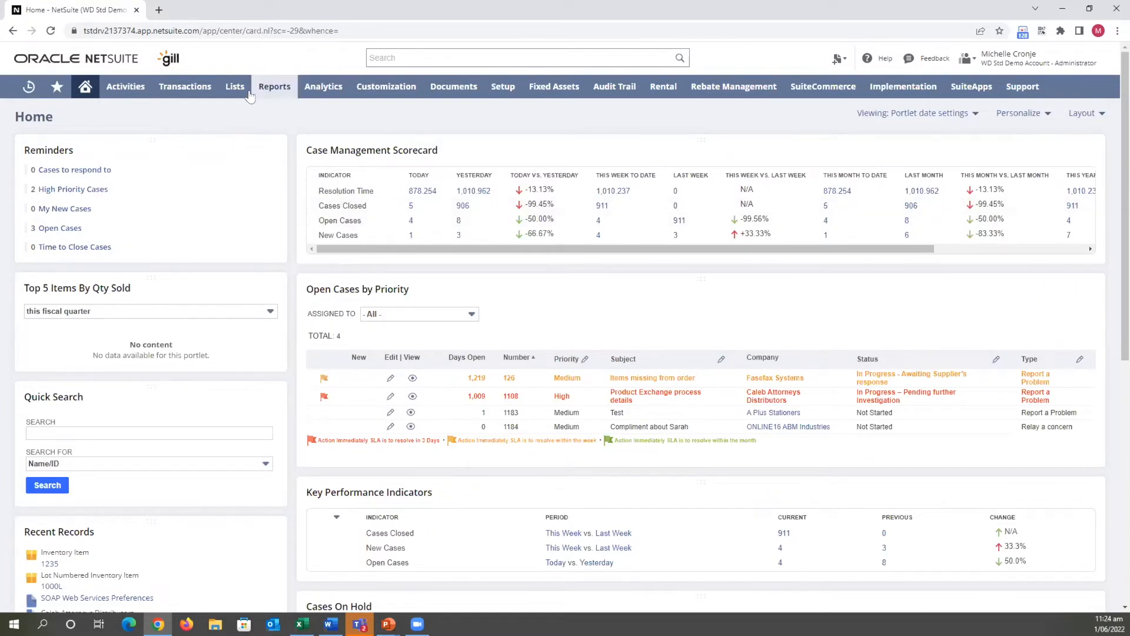
Bring up the employee list and edit the record of the General Manager New Zealand Operations
mouse_move(234, 94)
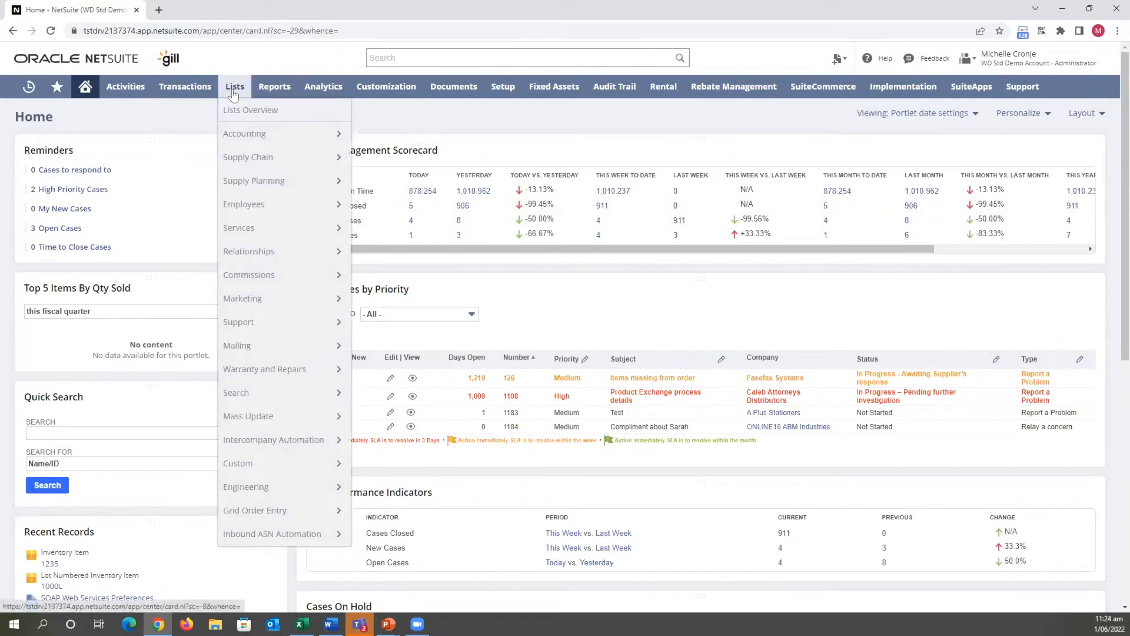
mouse_move(294, 204)
click(373, 205)
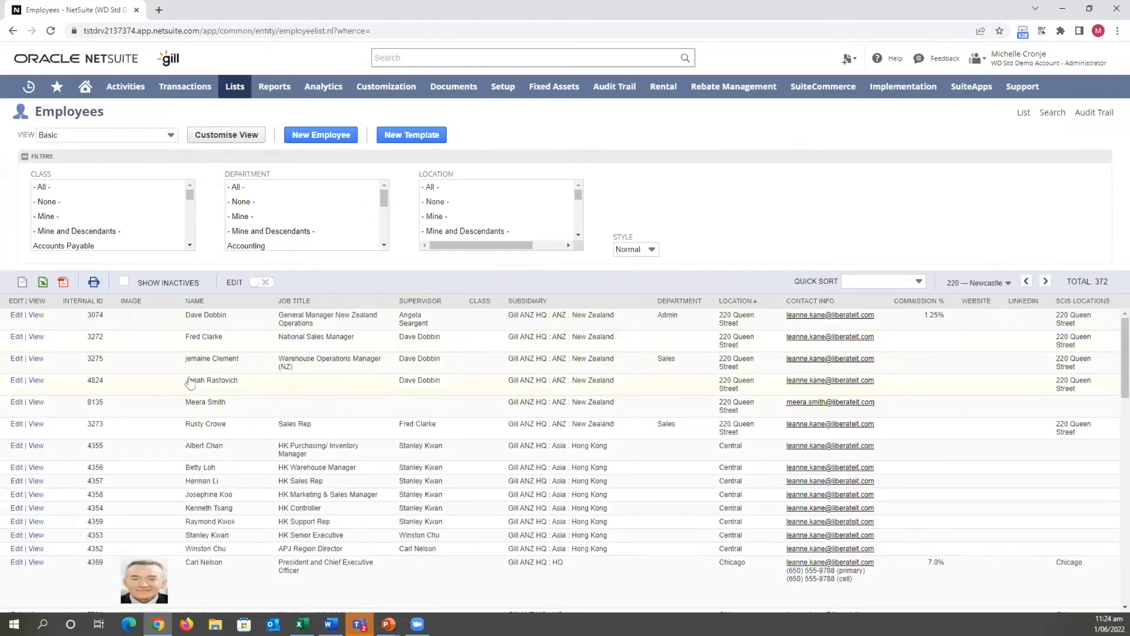
click(11, 317)
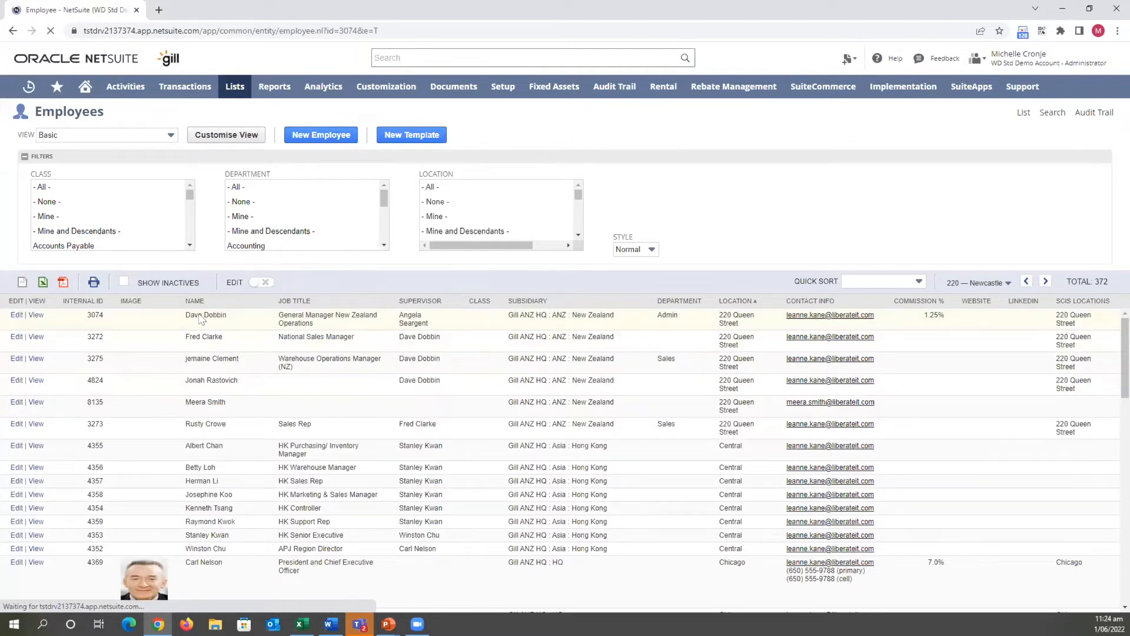
Examine the Sales Rep and Support Rep settings in the employee's Human Resources details, then return to the home dashboard without saving
scroll(147, 406, down, 3)
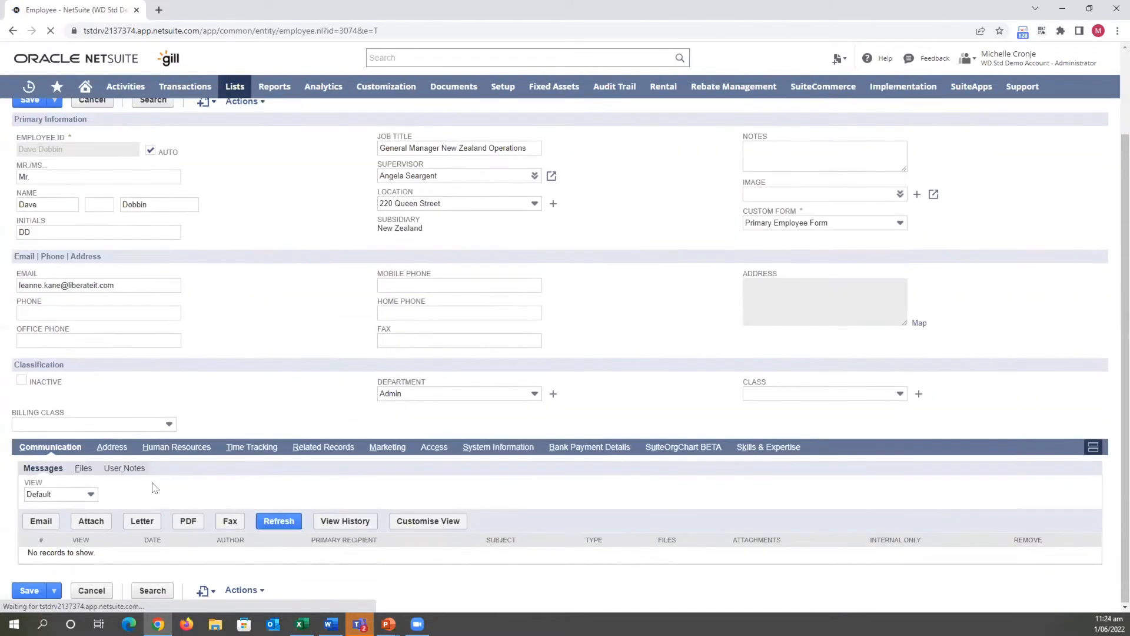
click(165, 447)
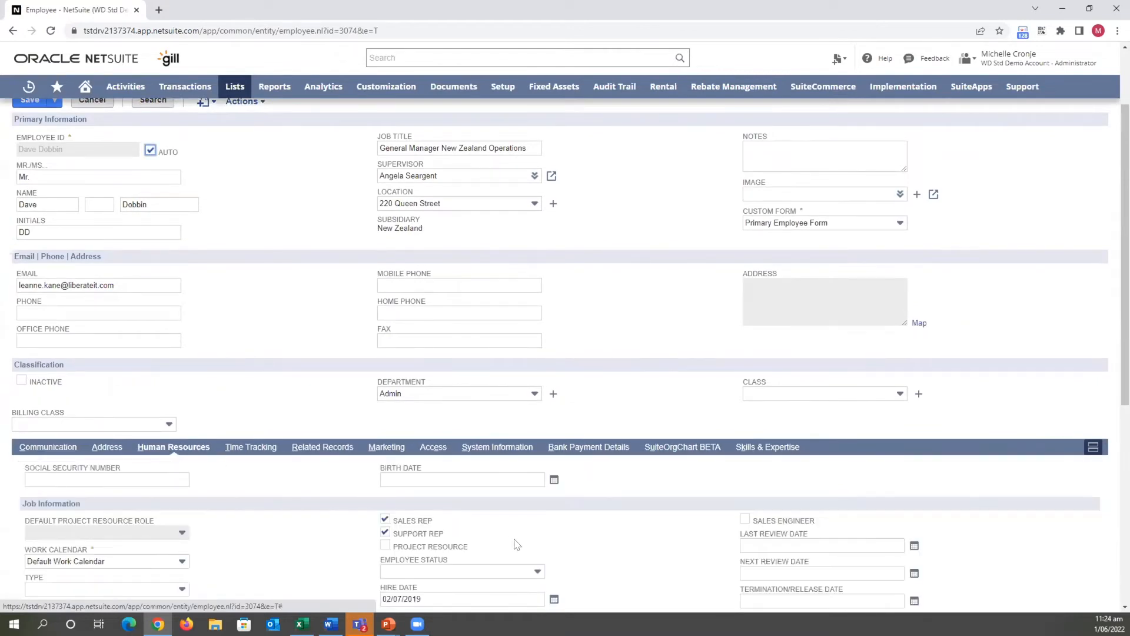
scroll(518, 544, down, 3)
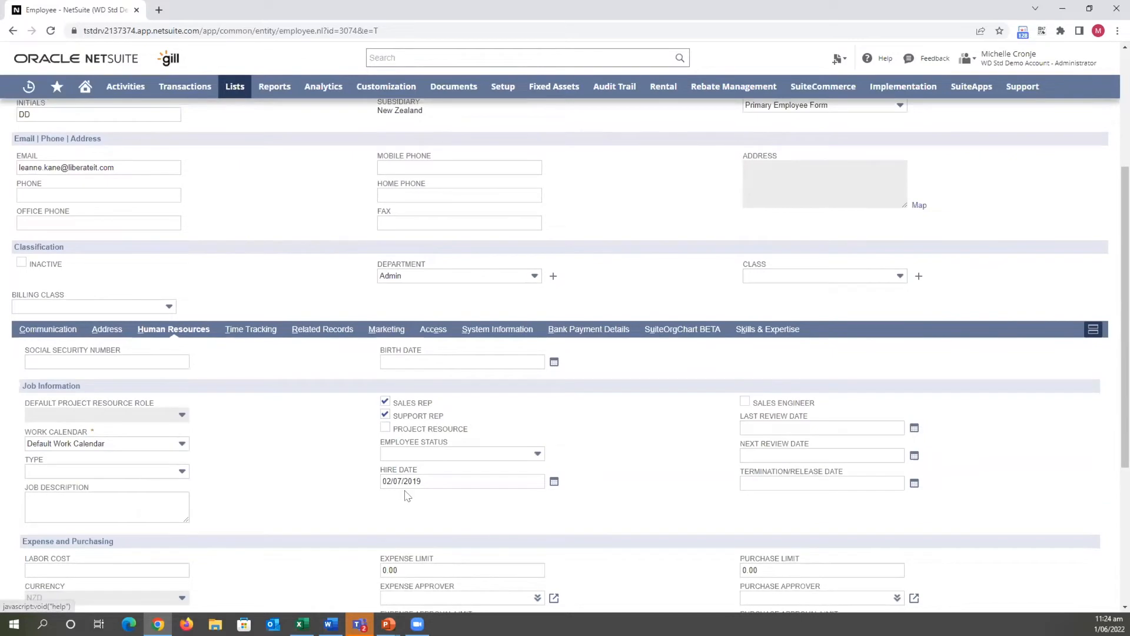
scroll(407, 494, up, 5)
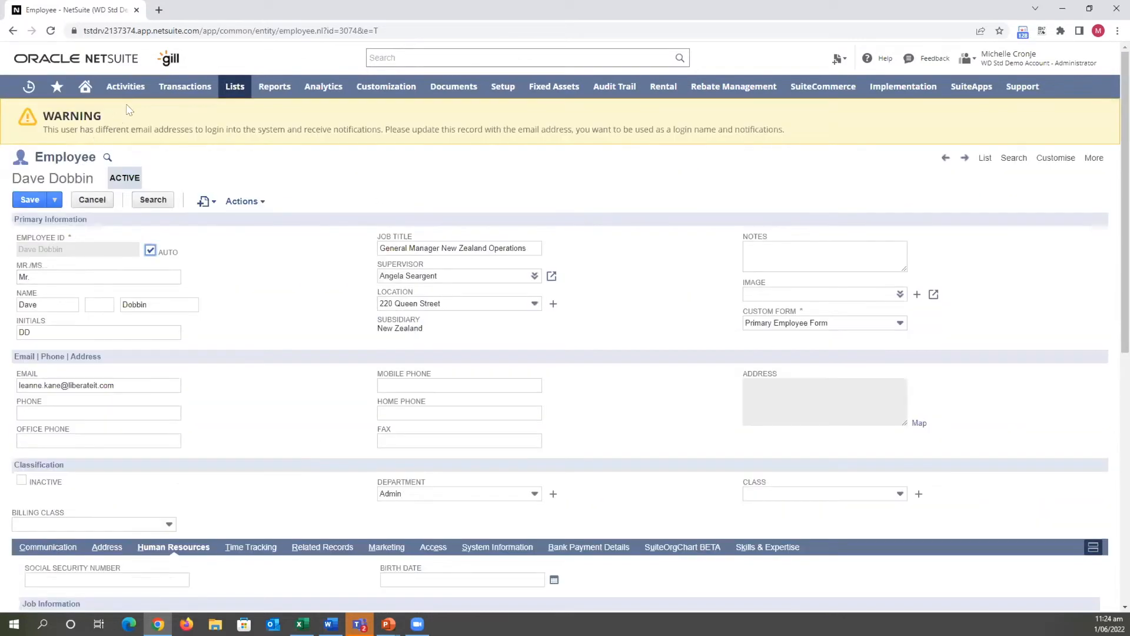
click(85, 88)
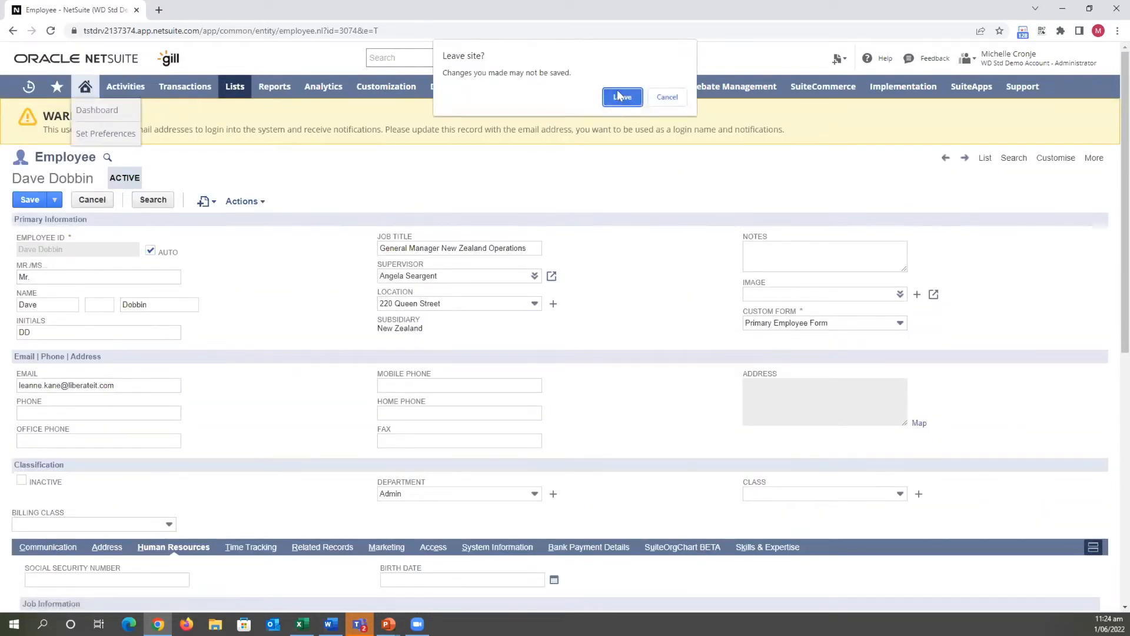
click(621, 97)
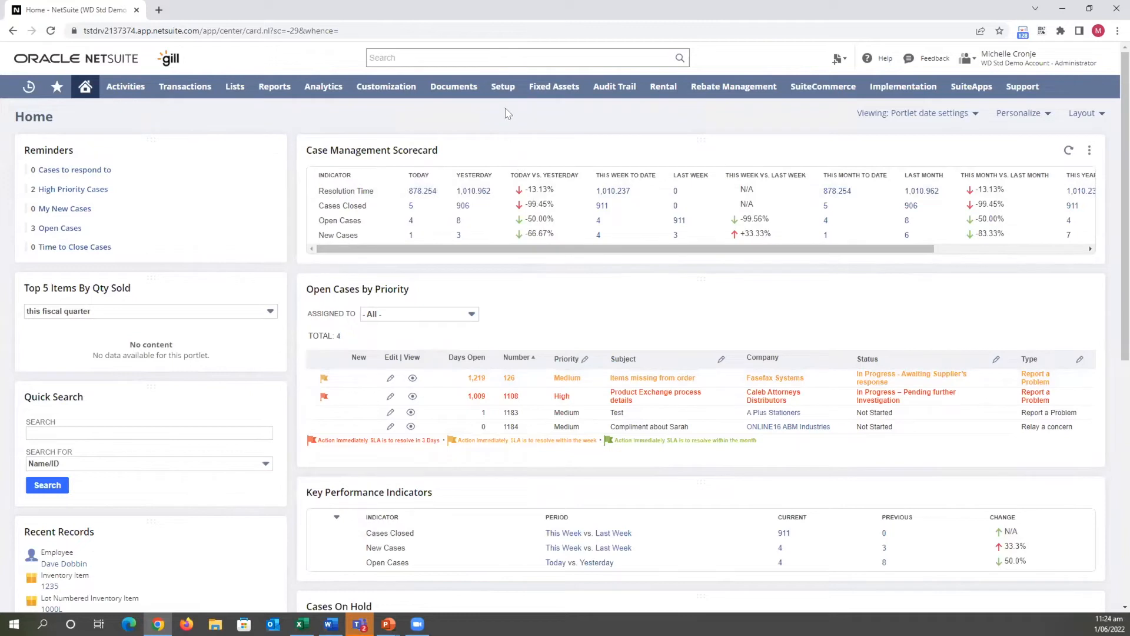
Go to the case rules in the support setup and start a new rule for the Priority field
mouse_move(505, 93)
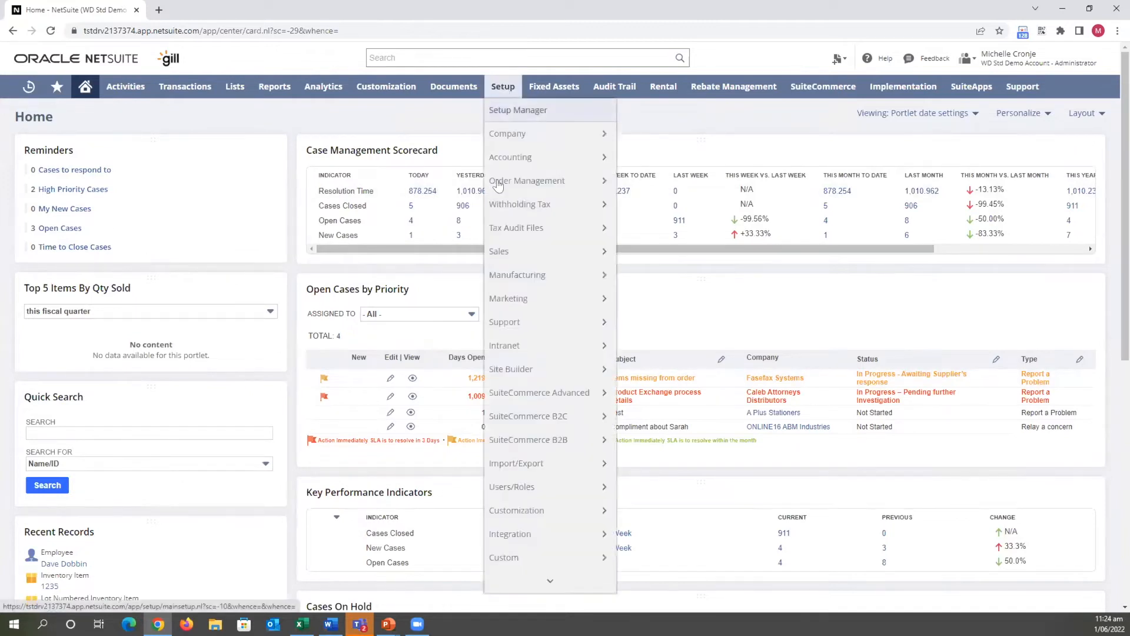
mouse_move(500, 320)
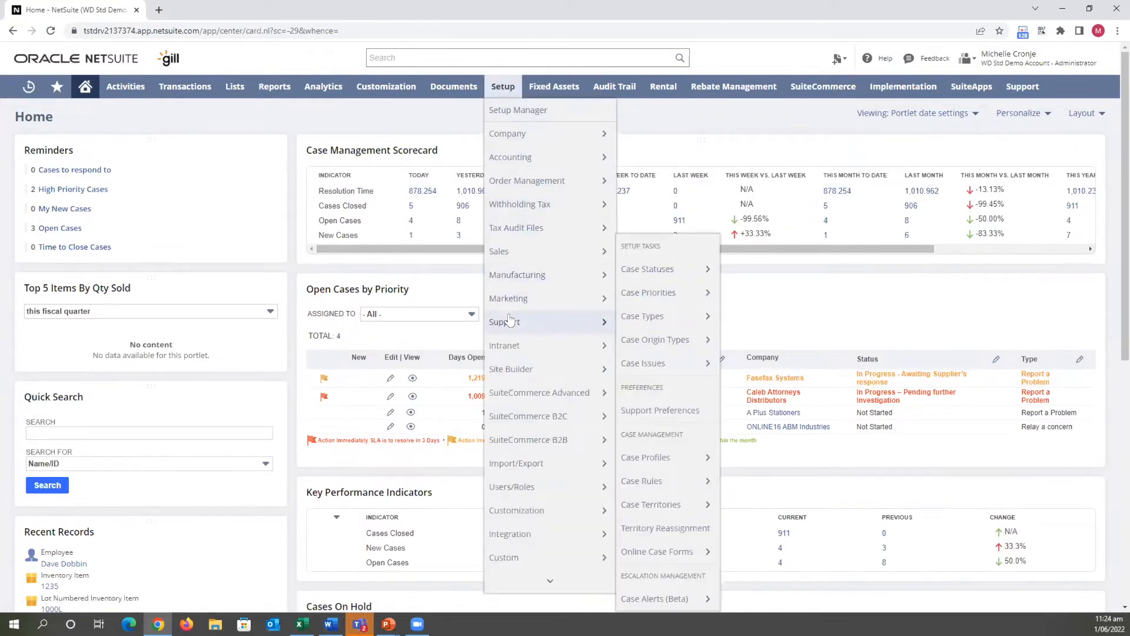
click(647, 486)
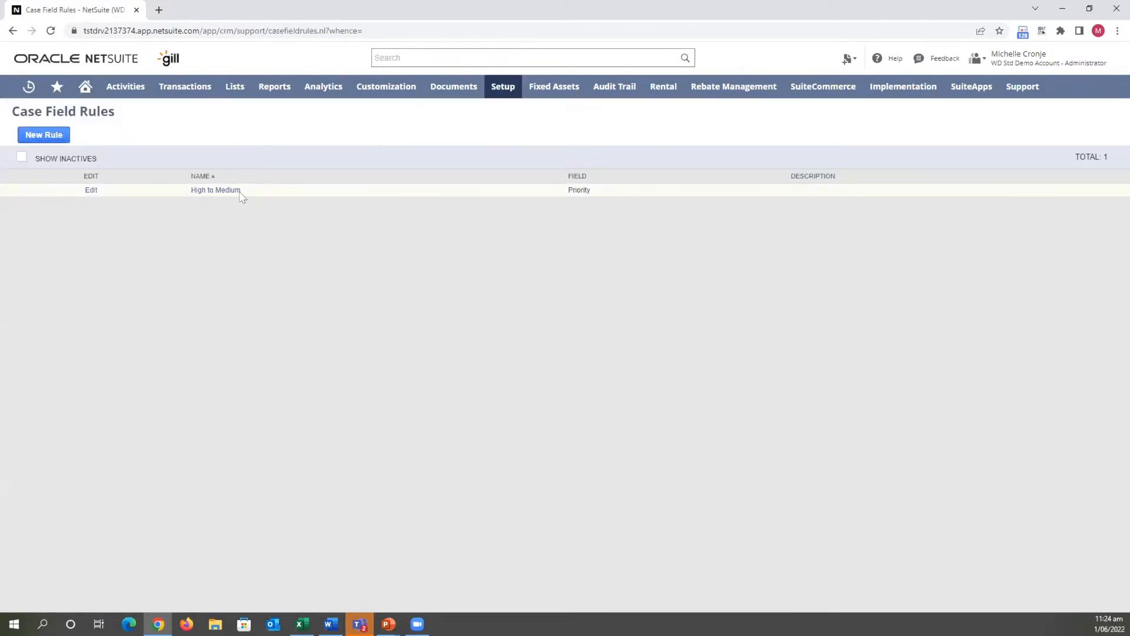
click(57, 137)
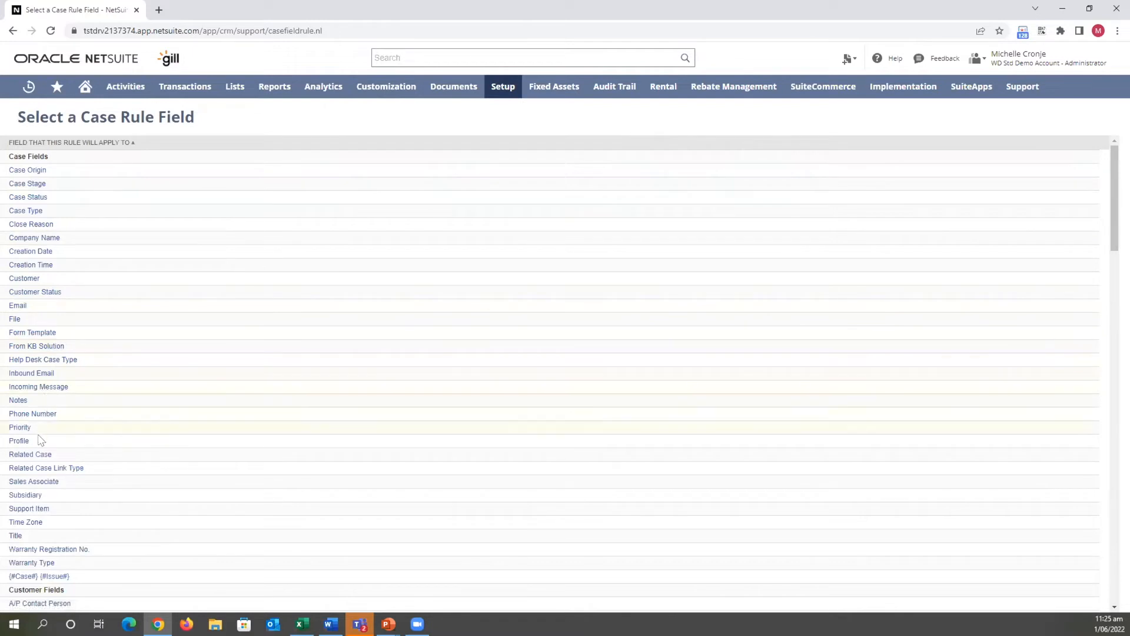
click(19, 429)
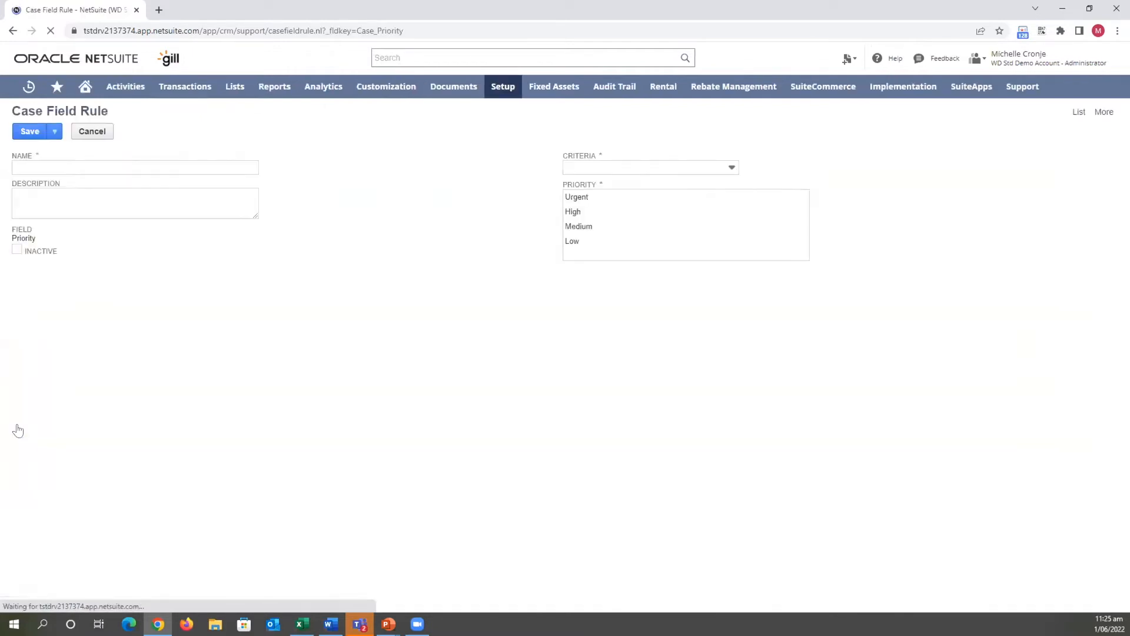
Name the rule Urgent Priority Rule, set its criteria to any of Urgent, and save it
text(Urgent)
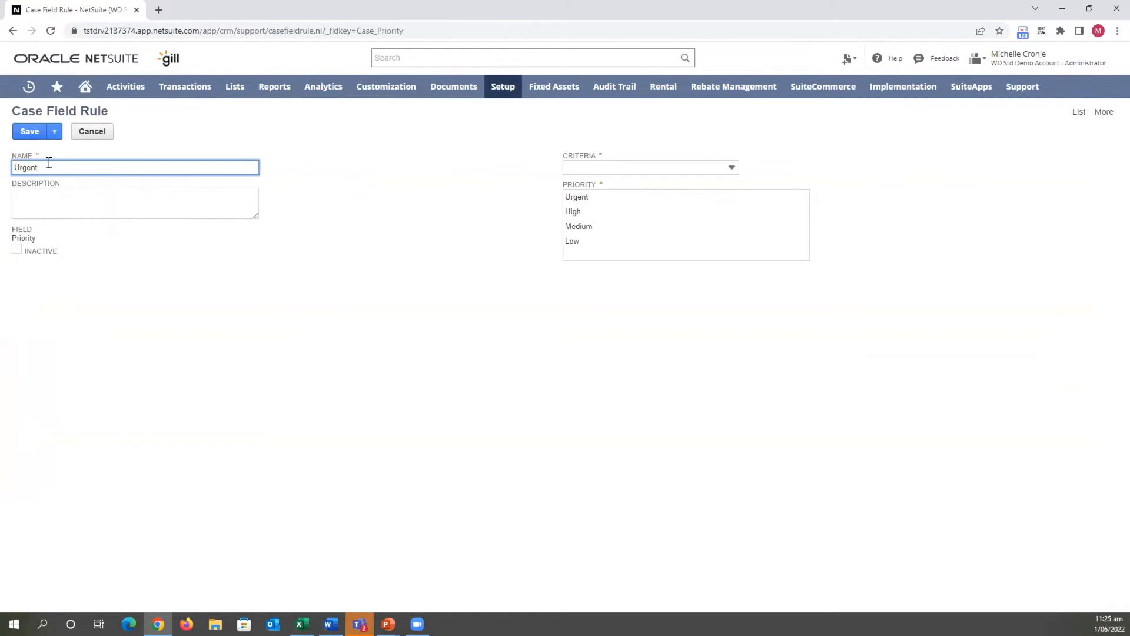
text( Priority Rule)
click(133, 197)
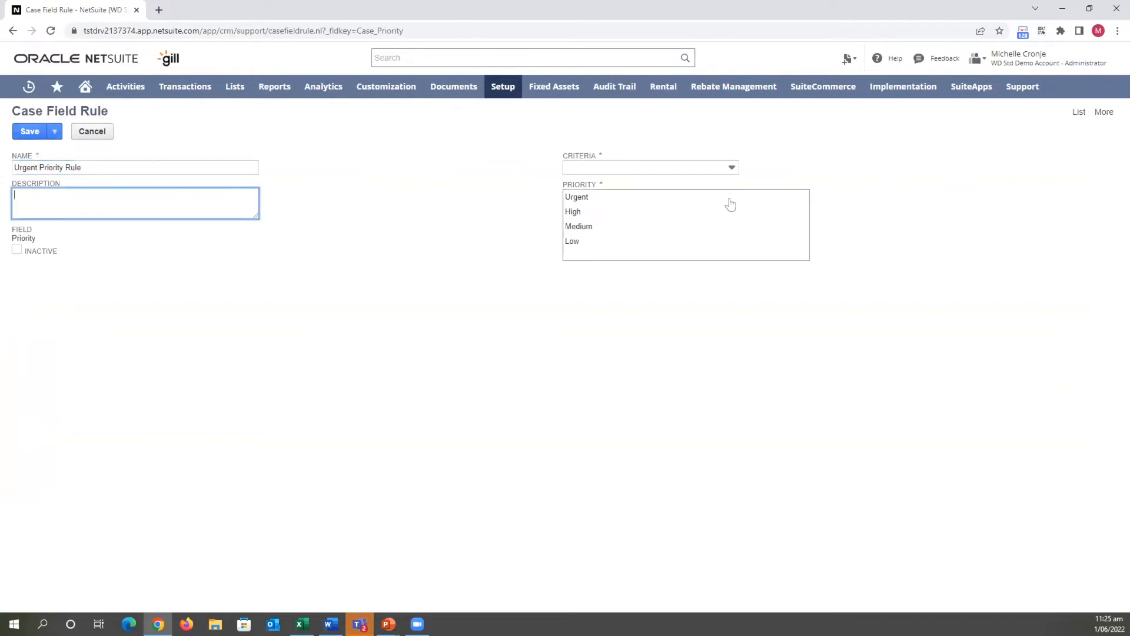
click(606, 171)
click(591, 198)
click(579, 199)
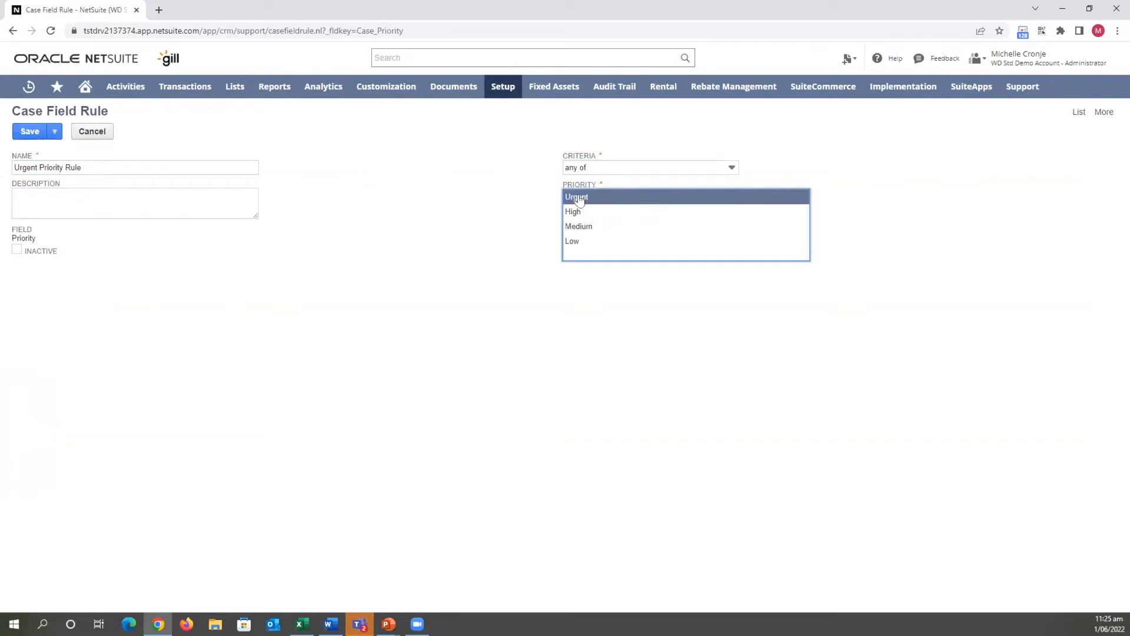
click(34, 133)
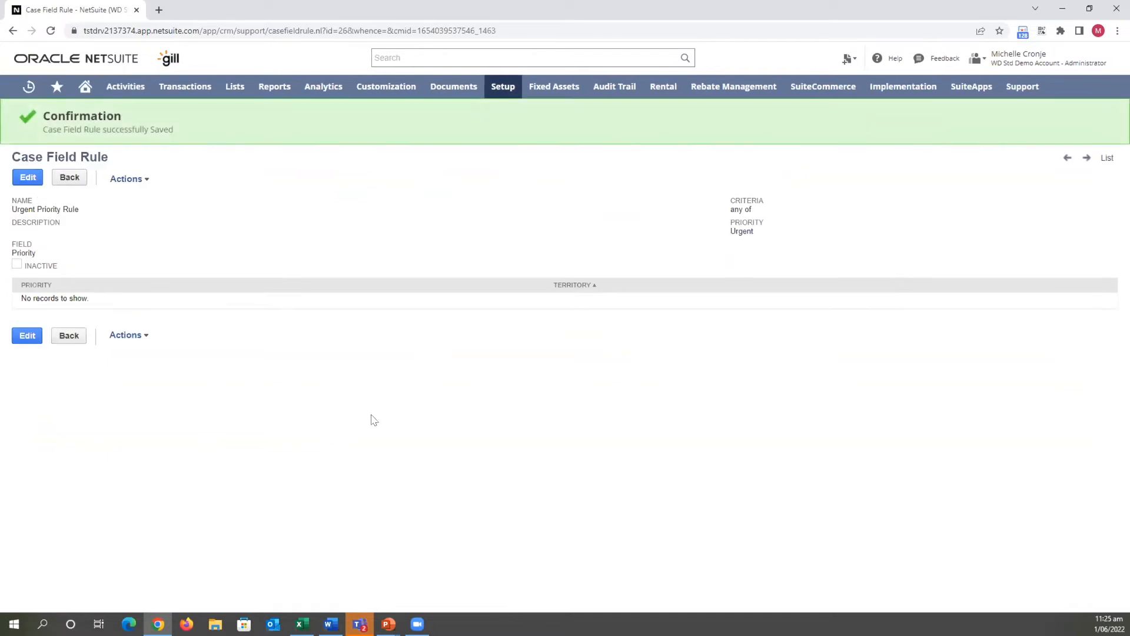
Start a new case field rule for the Case Type field and name it Compliments and Complaints Rule
click(1105, 160)
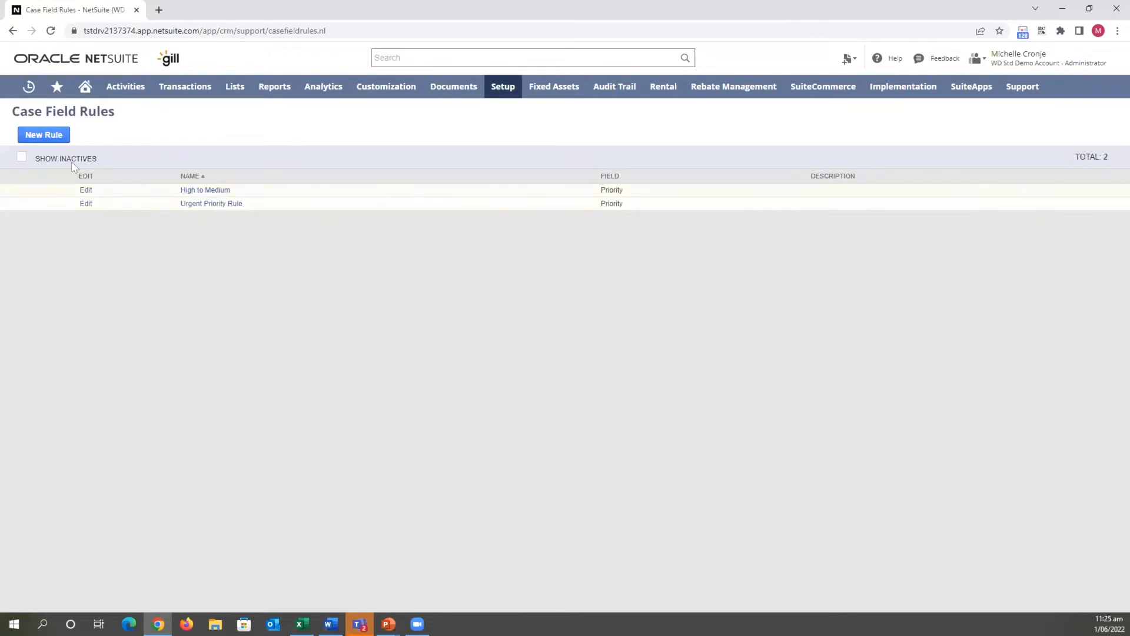
click(37, 135)
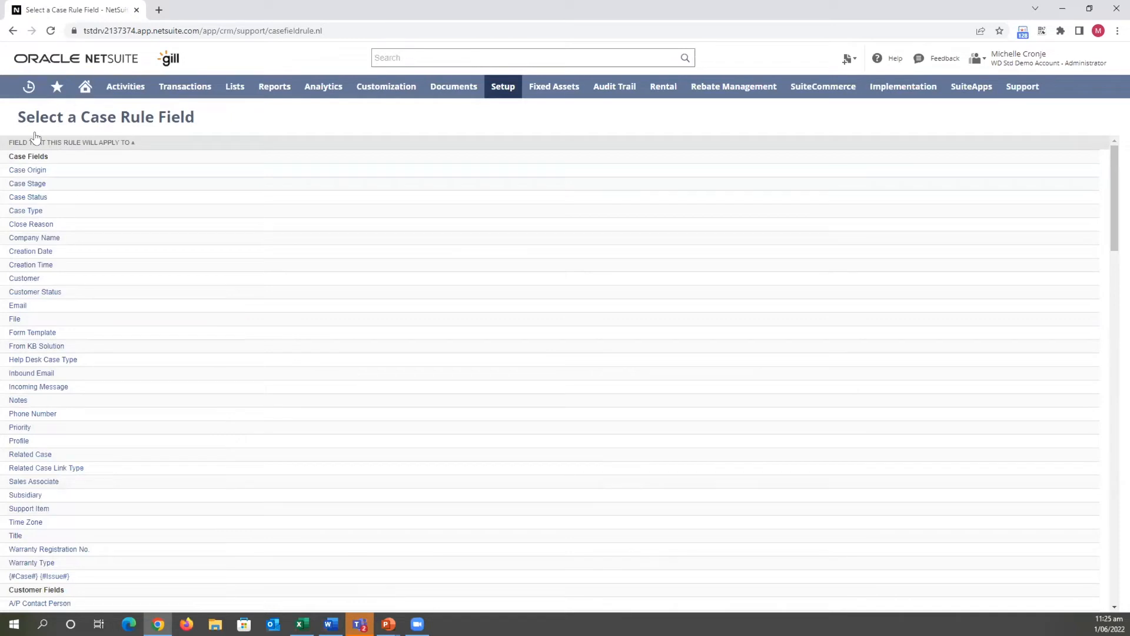
click(27, 212)
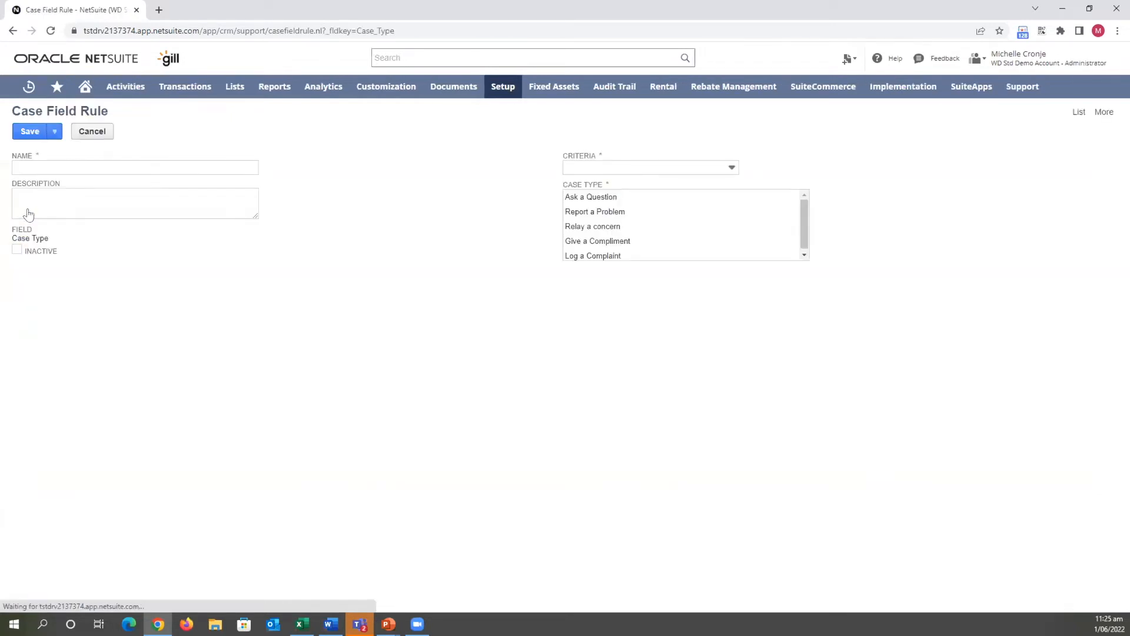
text(C)
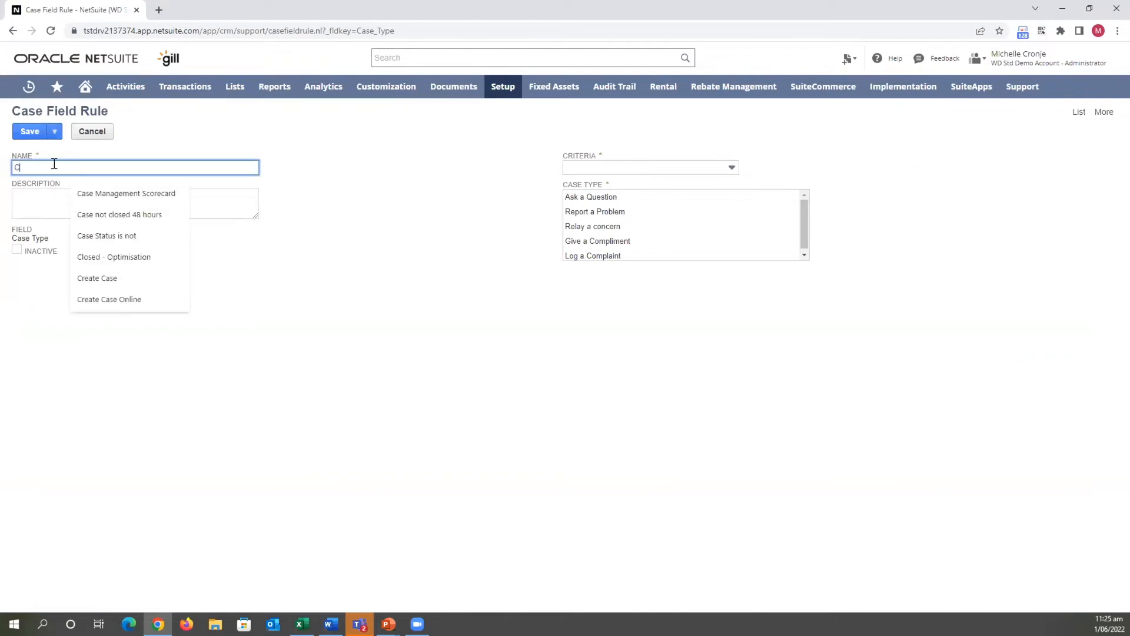
text(ompliments and Comp)
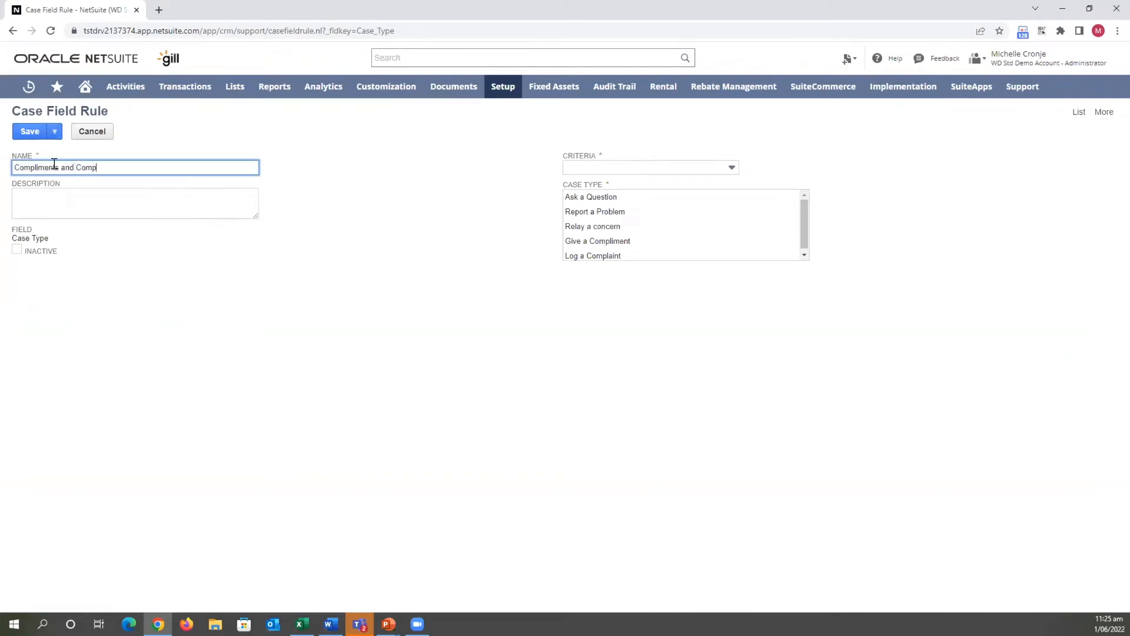
text(laints Rule)
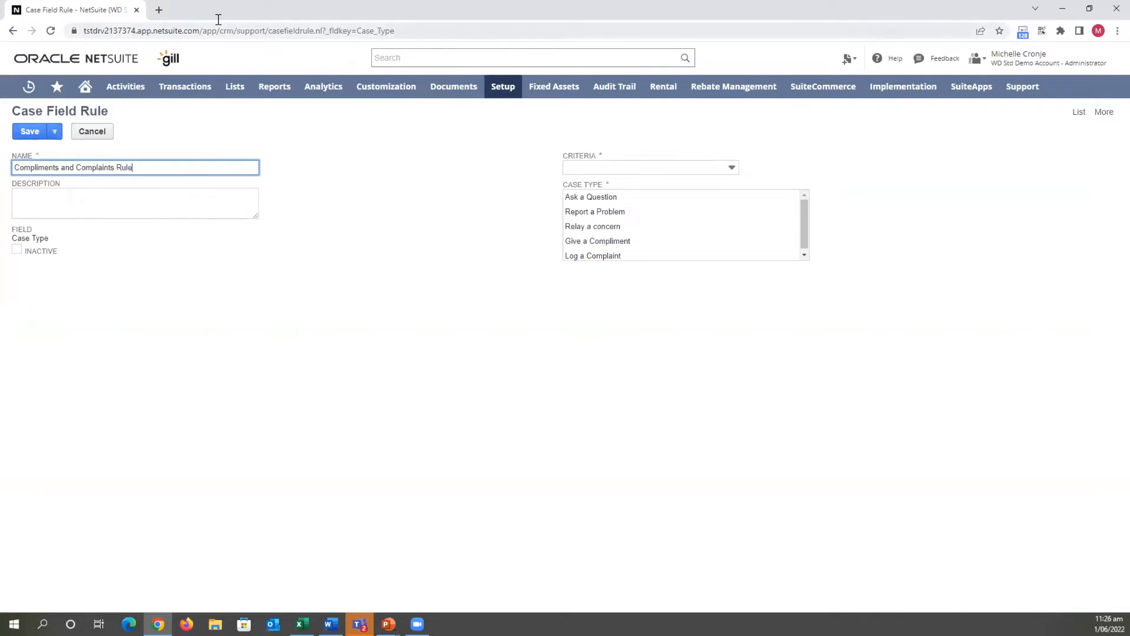
Set the rule's criteria to any of Give a Compliment and Log a Complaint, and save it
click(625, 167)
click(589, 197)
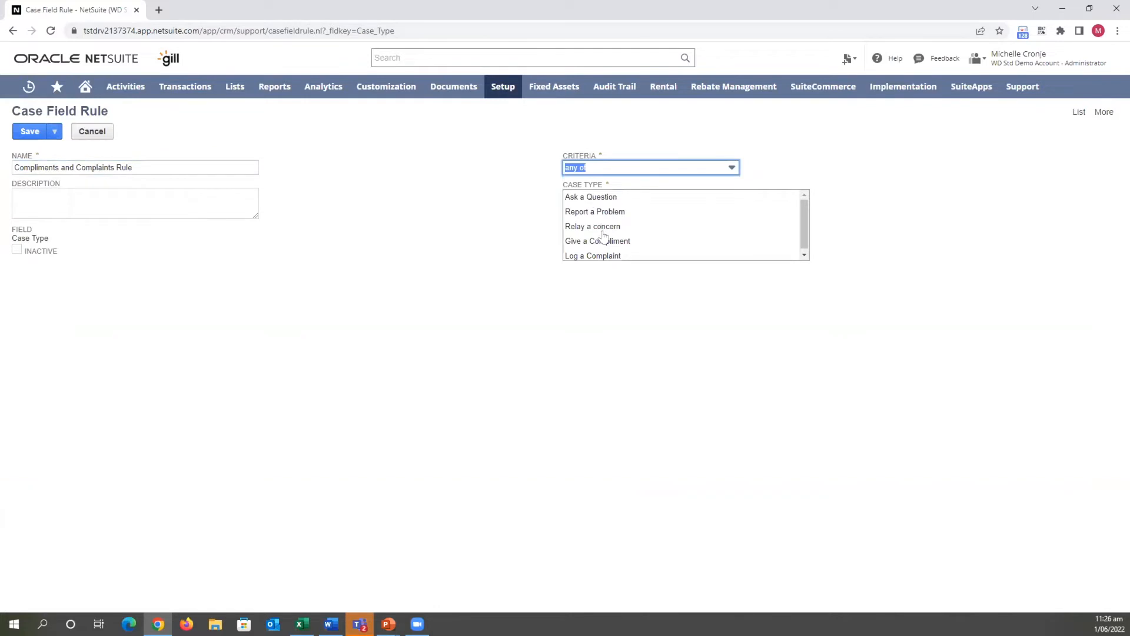
click(602, 240)
ctrl+click(602, 255)
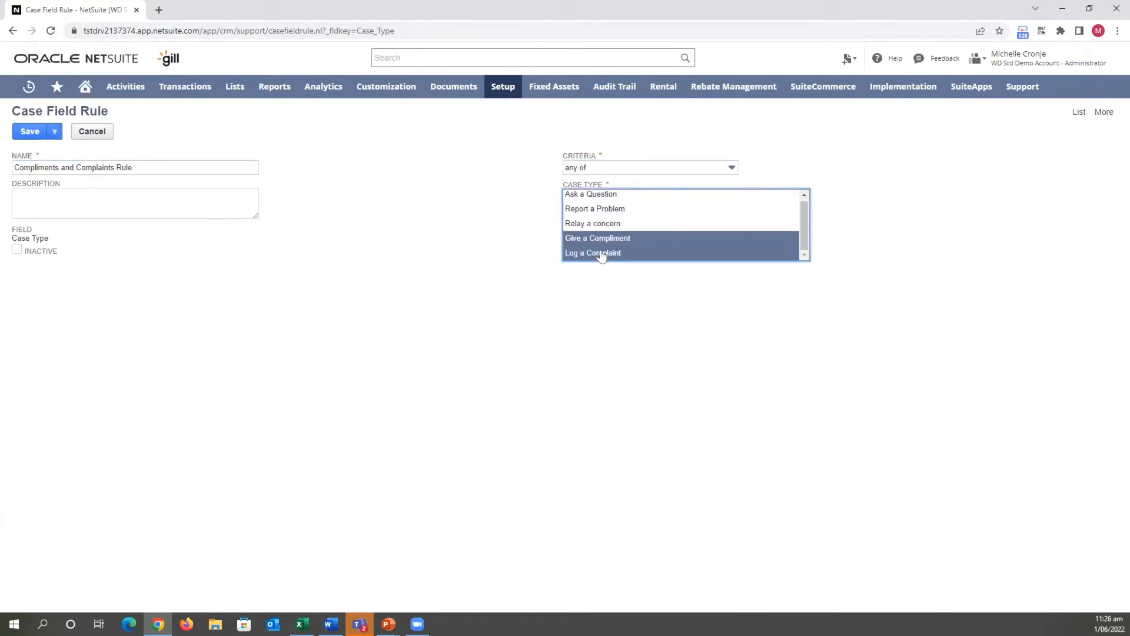
click(28, 132)
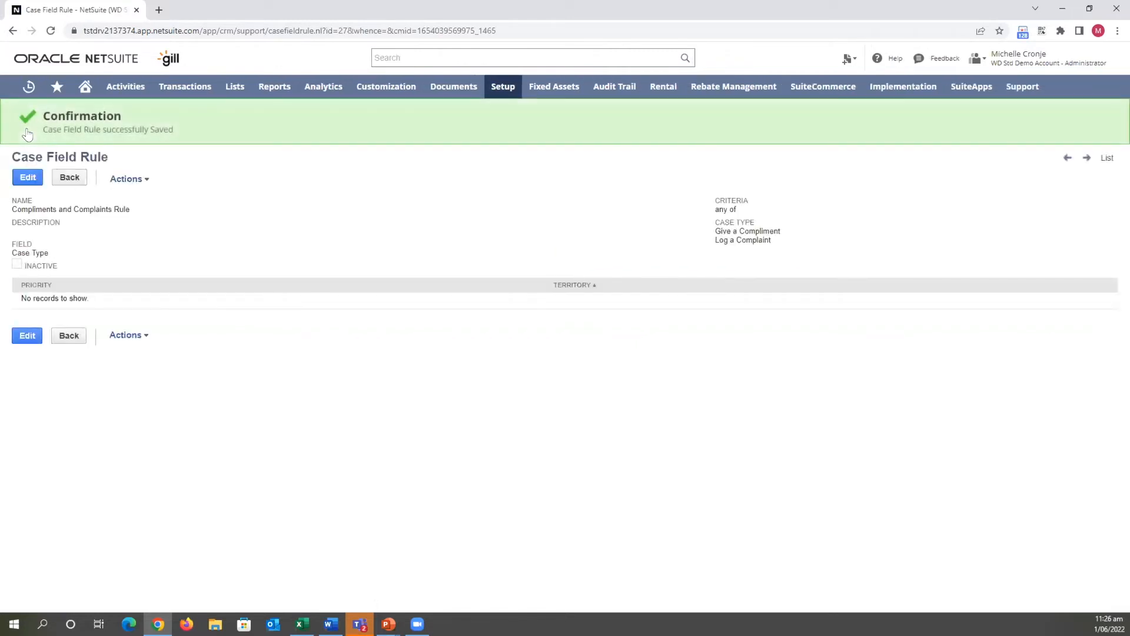
Start another case field rule for the Support Item field and name it Genius Wireless Comfortable Pen Mouse Rule
click(1105, 159)
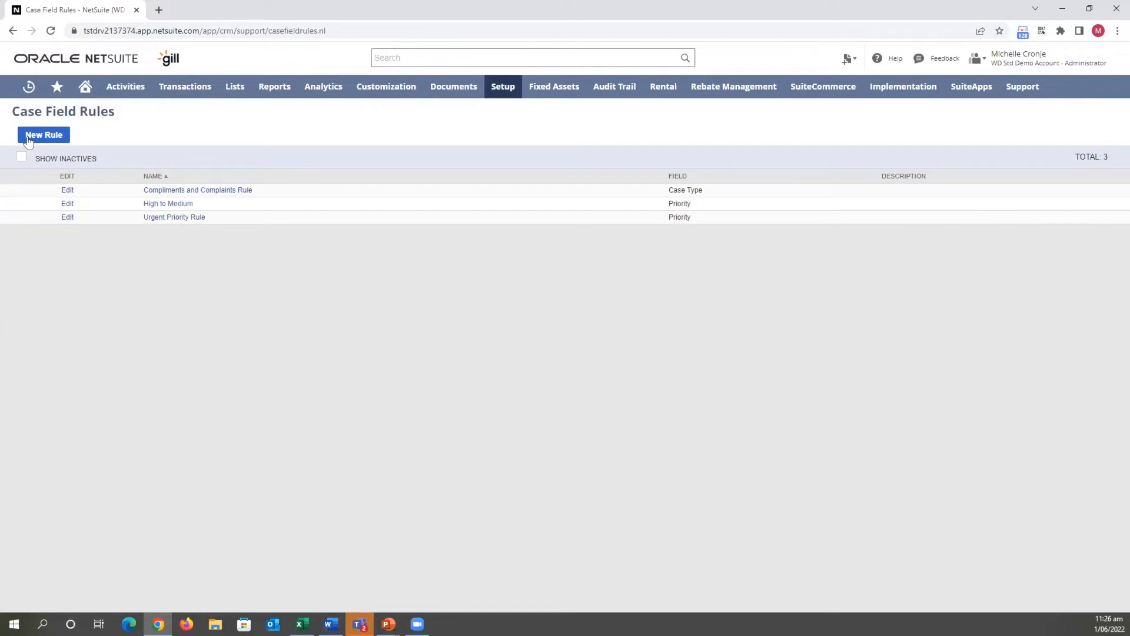
click(28, 139)
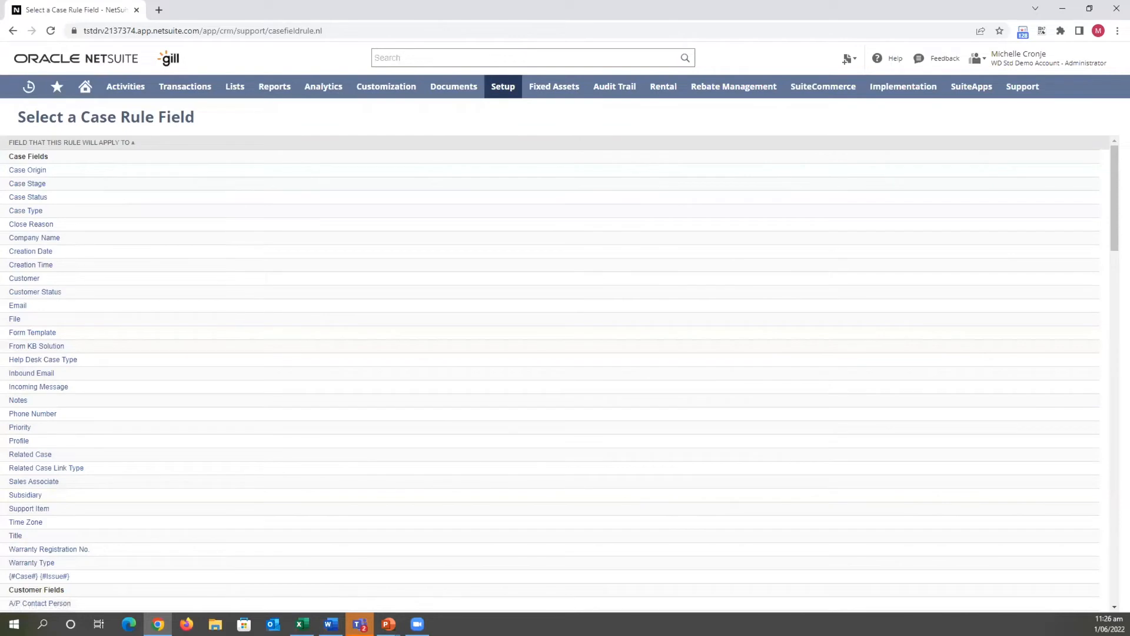
key(alt+Tab)
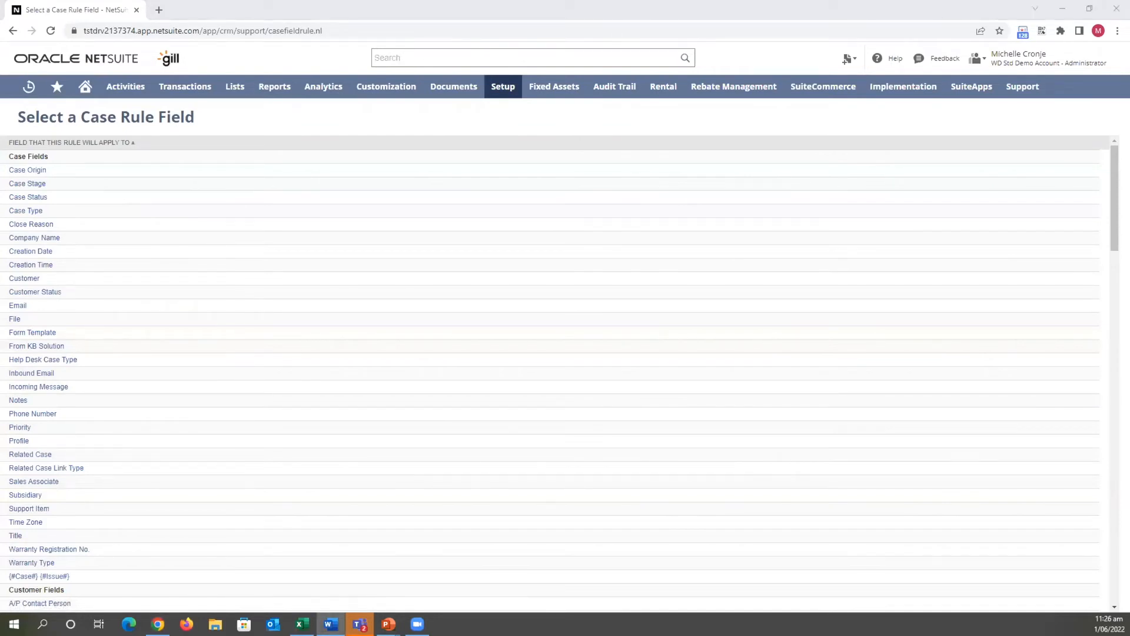
click(20, 508)
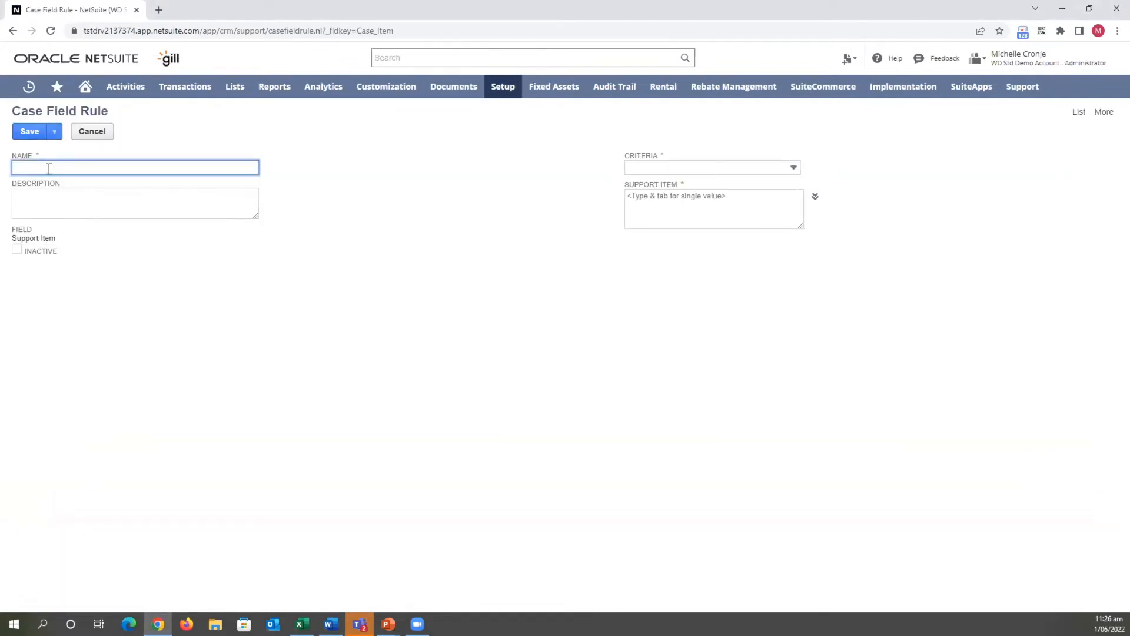
text(Genius Wireless Comfortable Pen Mouse Ru)
Set the criteria to any of, find and add Genius Wireless Comfortable Pen Mouse as the support item, and save the rule
click(648, 167)
click(647, 199)
click(815, 197)
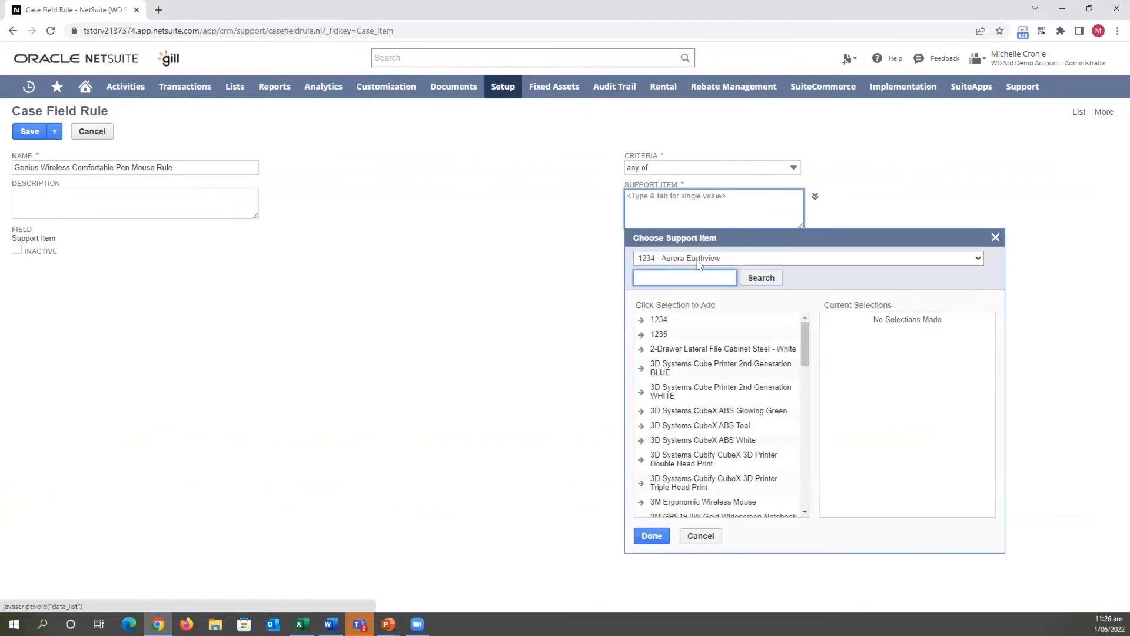
click(684, 276)
text(Genius Wireless Comfortable Pen Mouse)
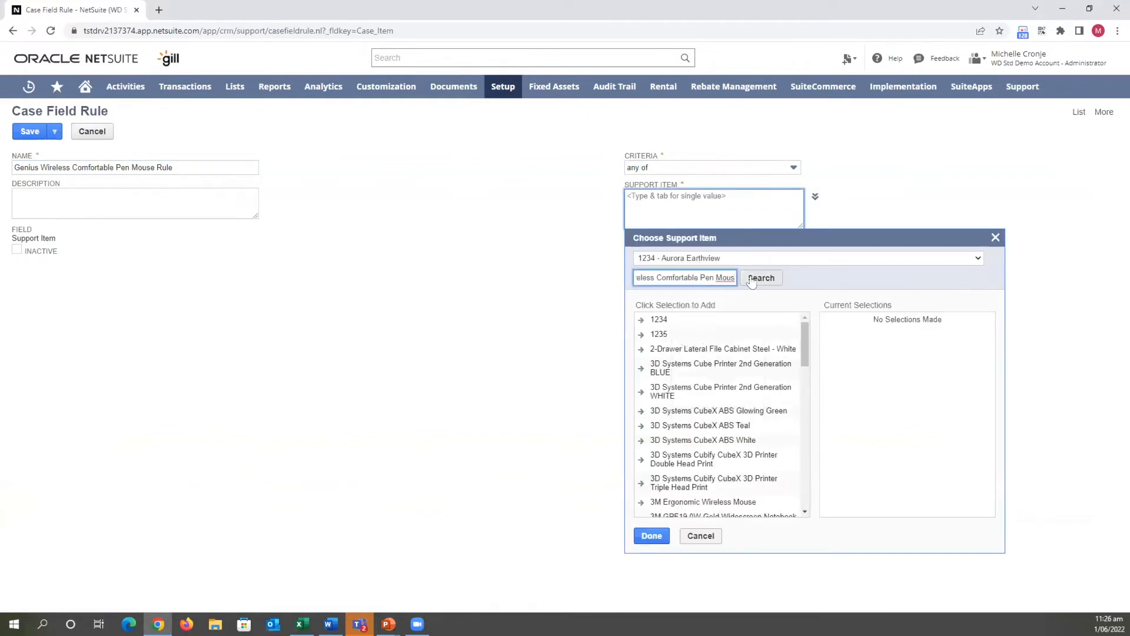
click(762, 277)
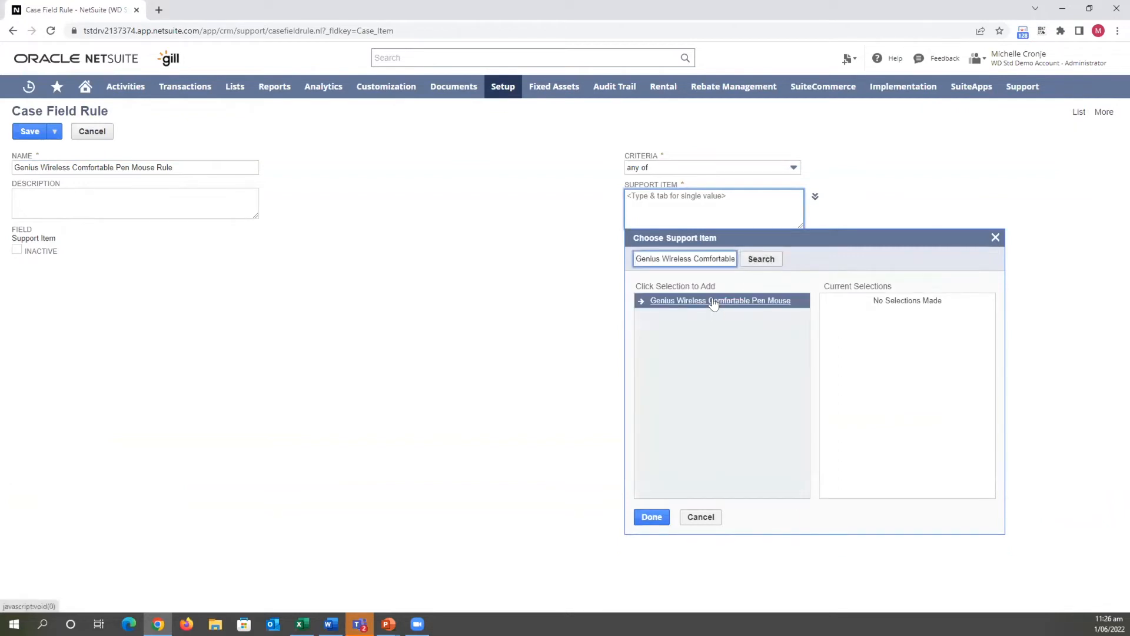
click(713, 303)
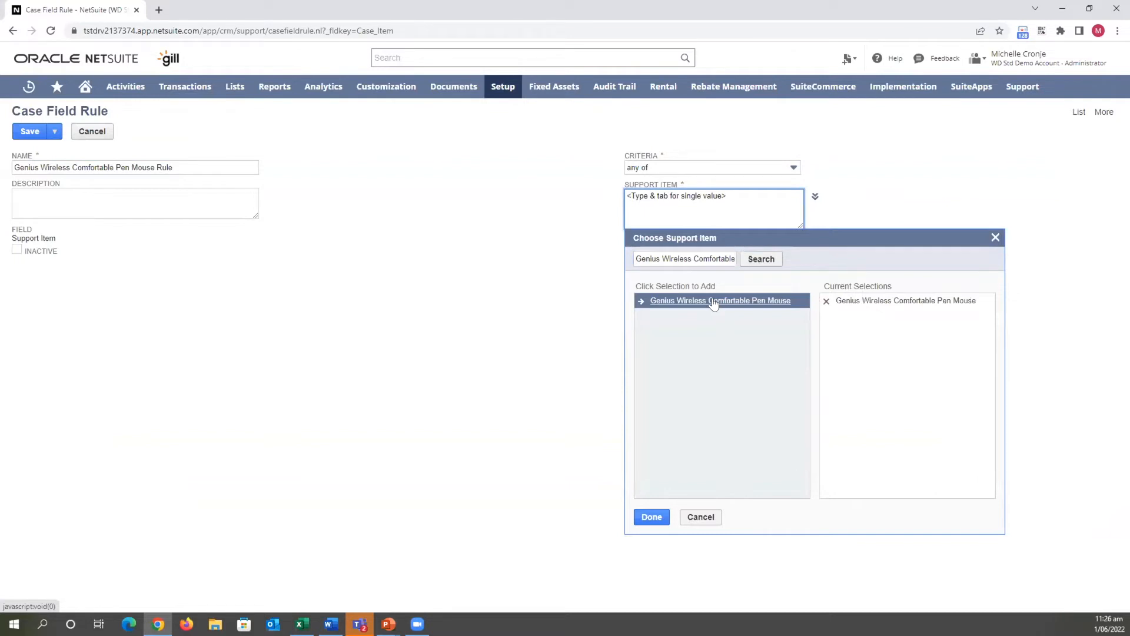
click(654, 518)
click(28, 131)
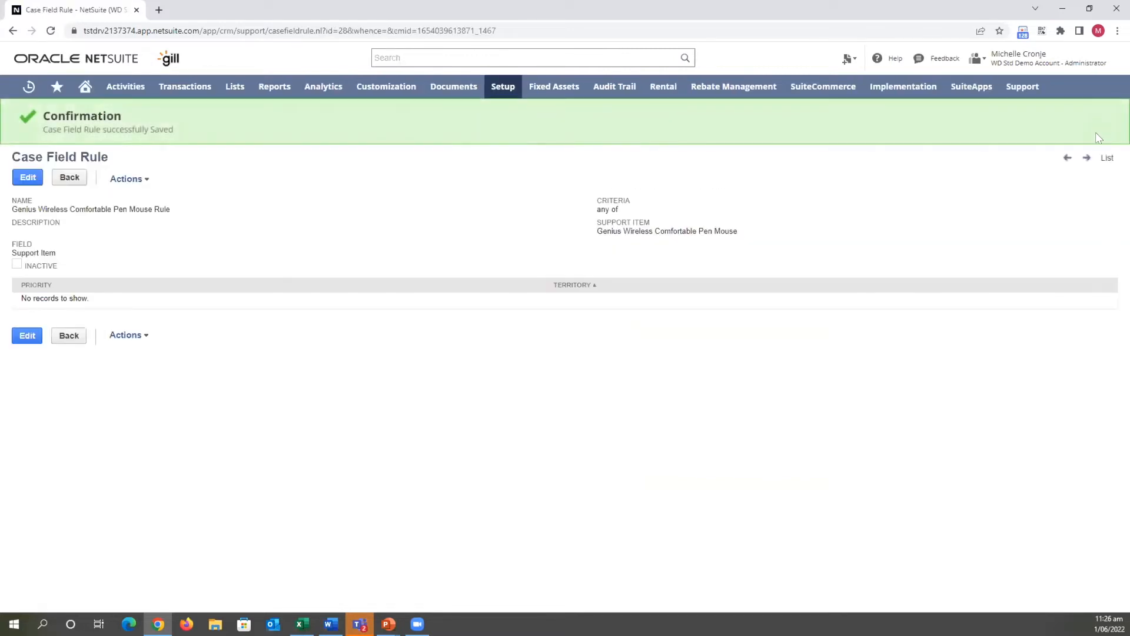
Go to the case territories in the support setup and edit the Default Round-Robin territory
click(1107, 159)
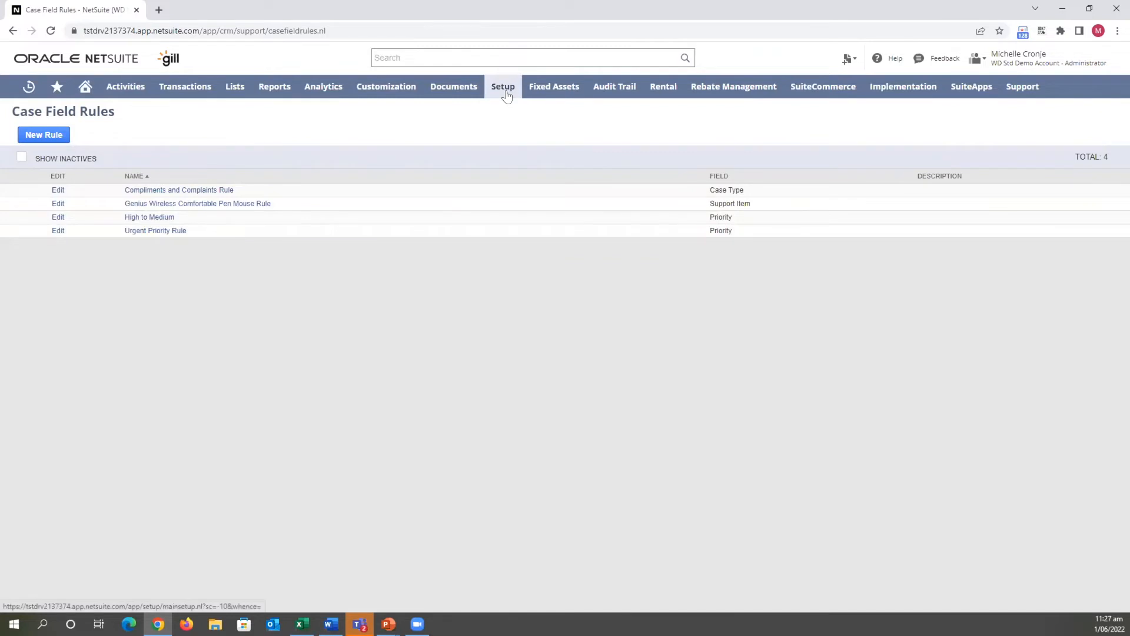
mouse_move(507, 96)
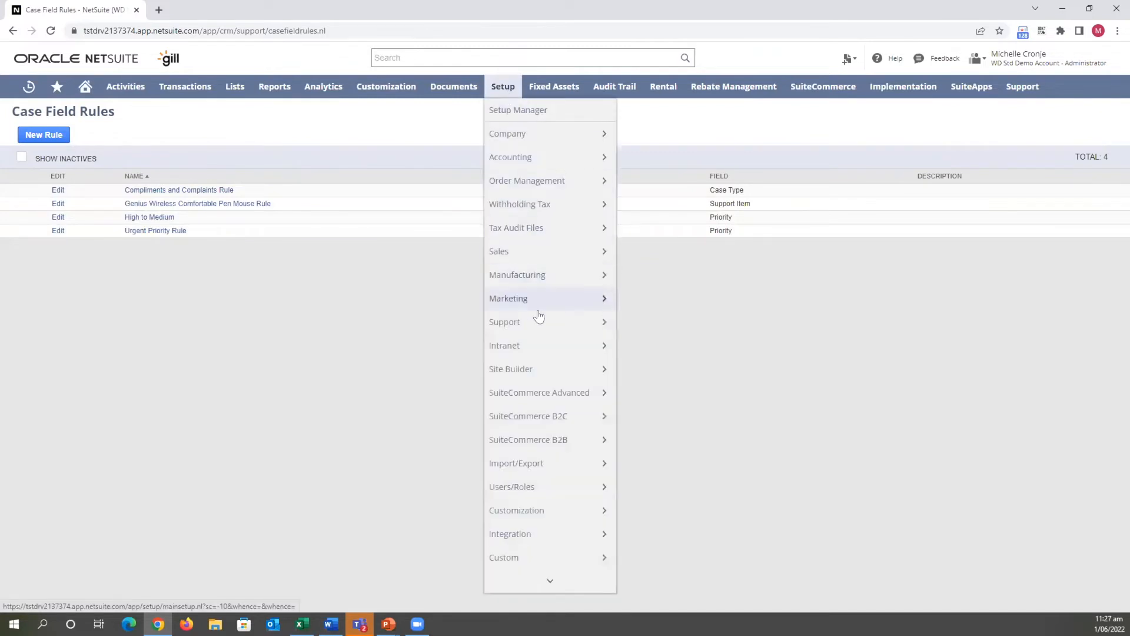
mouse_move(538, 319)
mouse_move(666, 510)
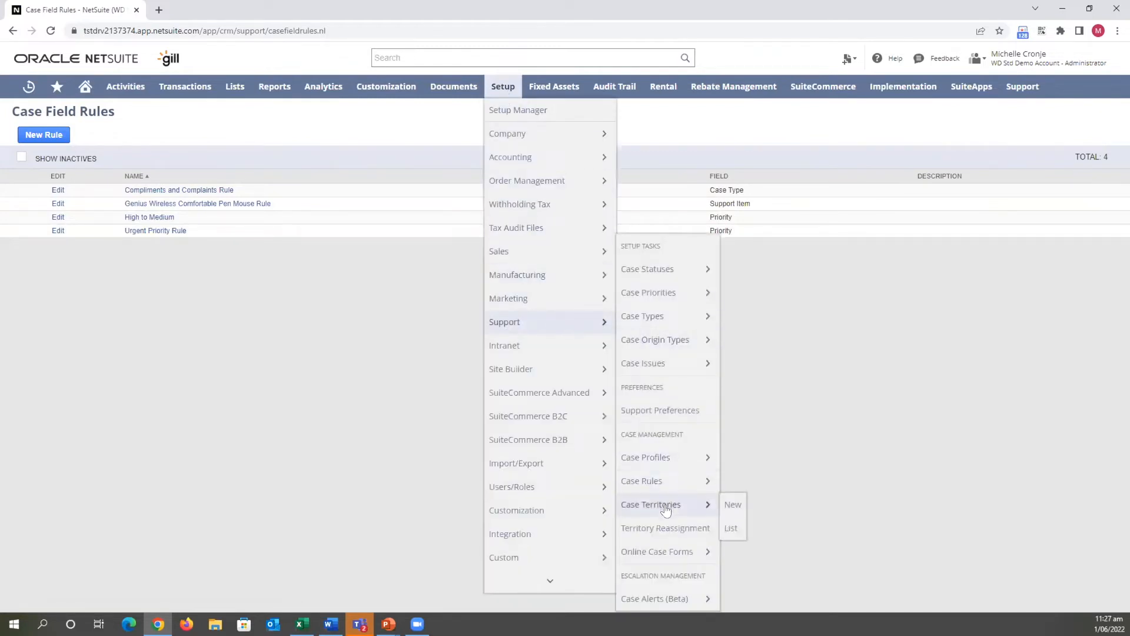
click(665, 509)
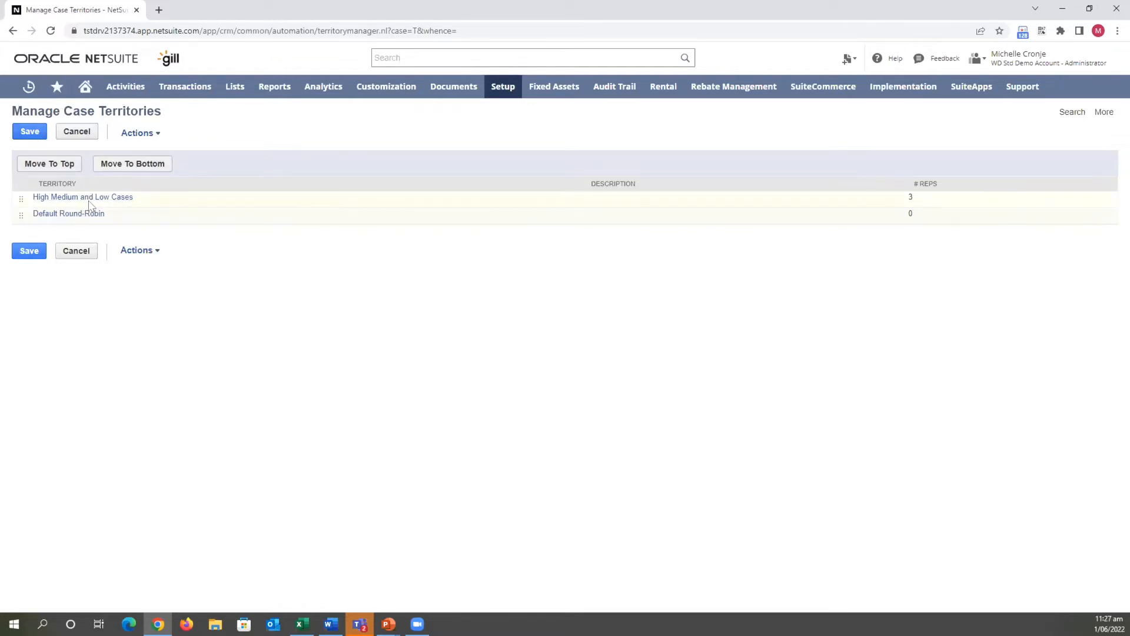
click(61, 215)
click(27, 133)
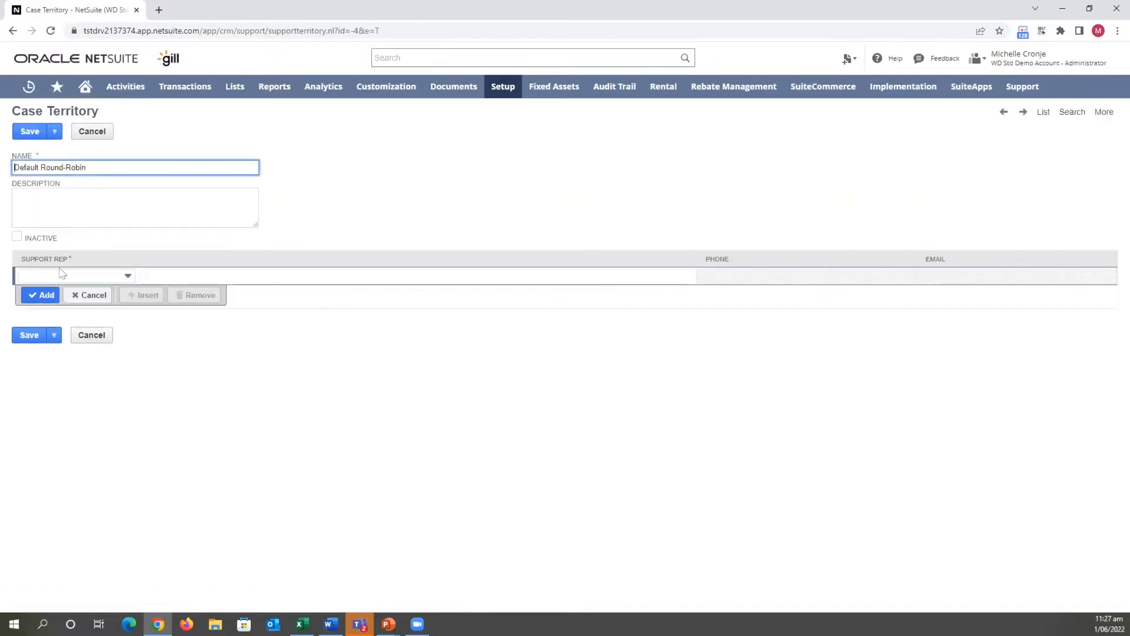
Add three support reps to the Default Round-Robin territory and save it
click(61, 273)
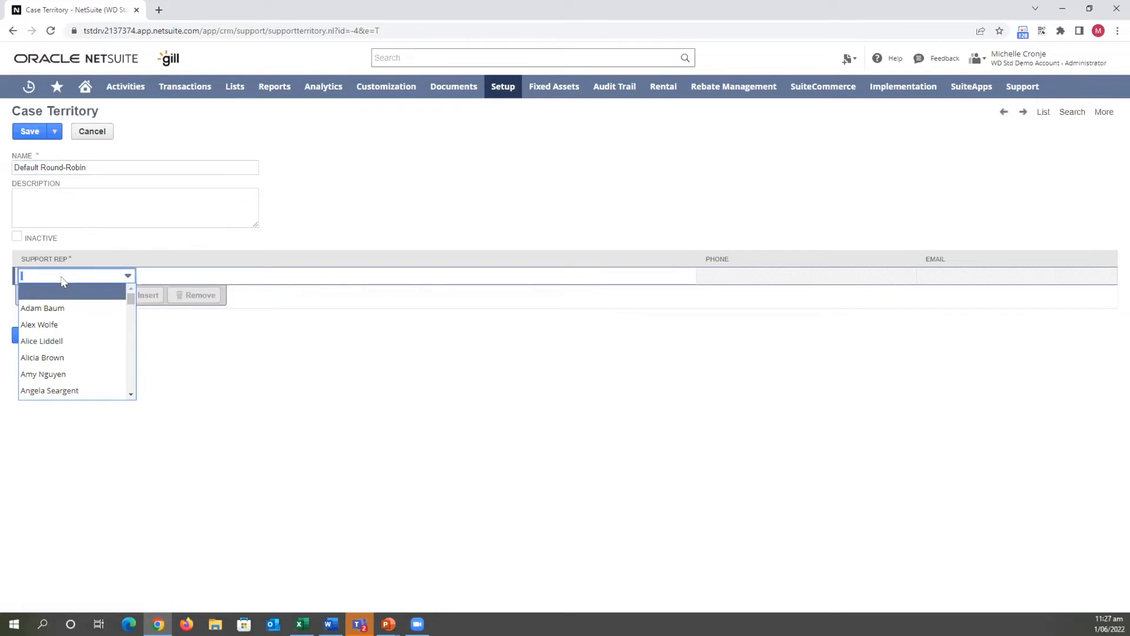
text(fre)
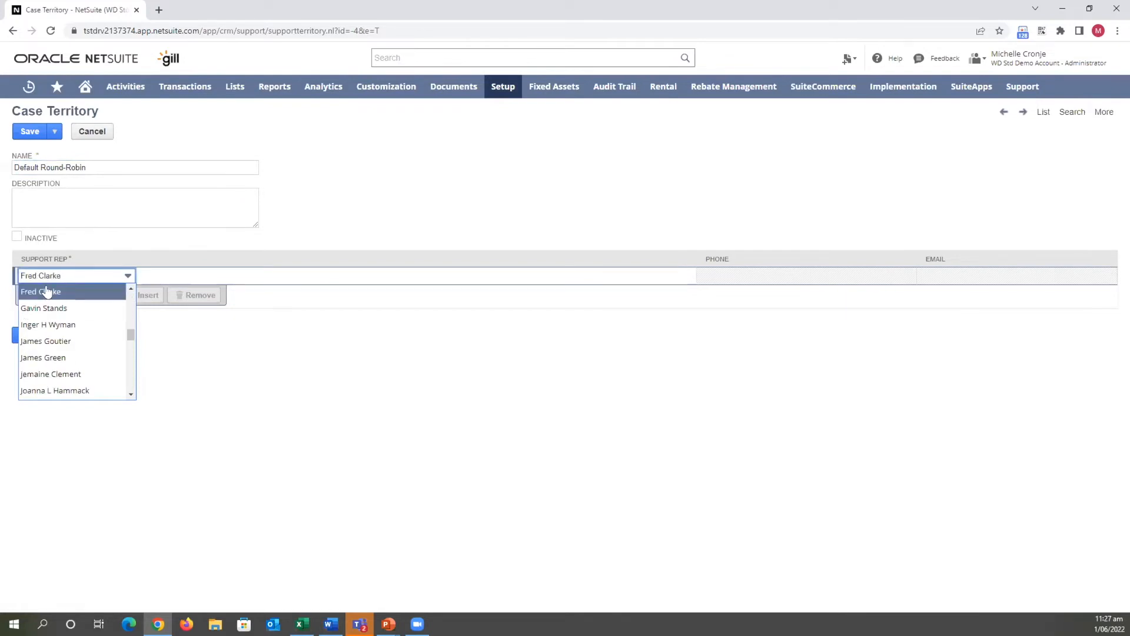
click(46, 291)
click(40, 295)
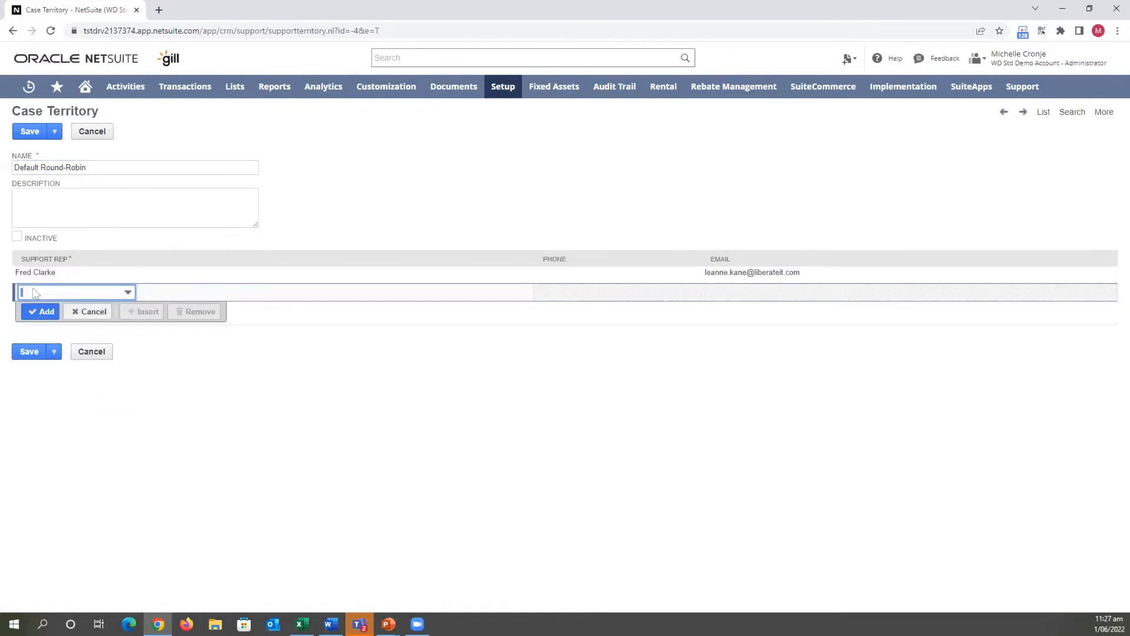
text(jemaine Clement)
click(37, 310)
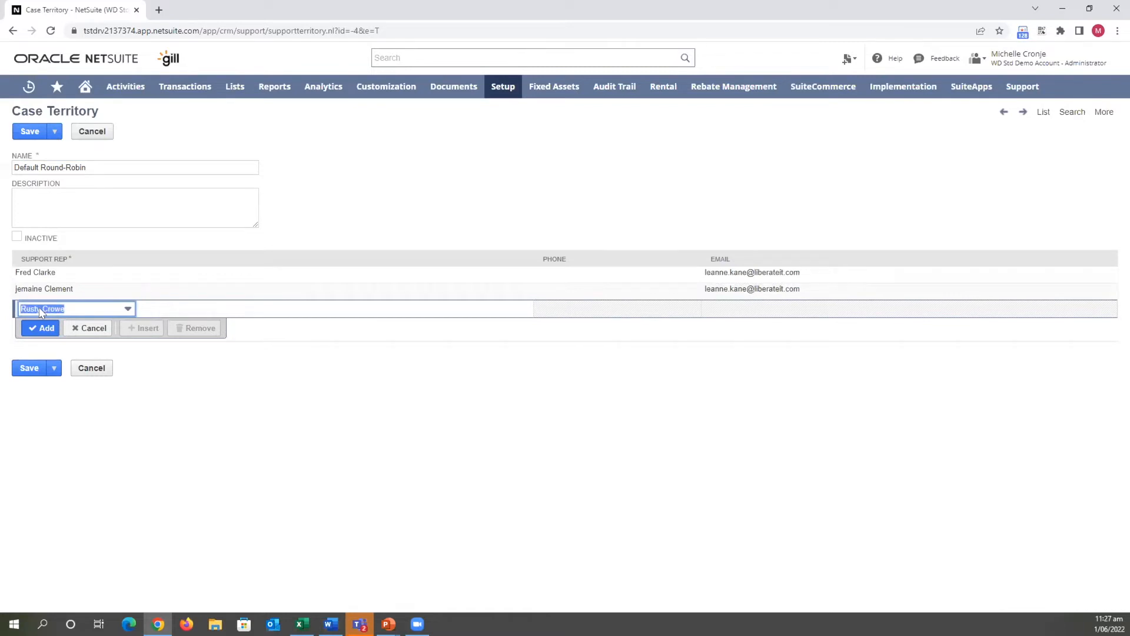
click(36, 327)
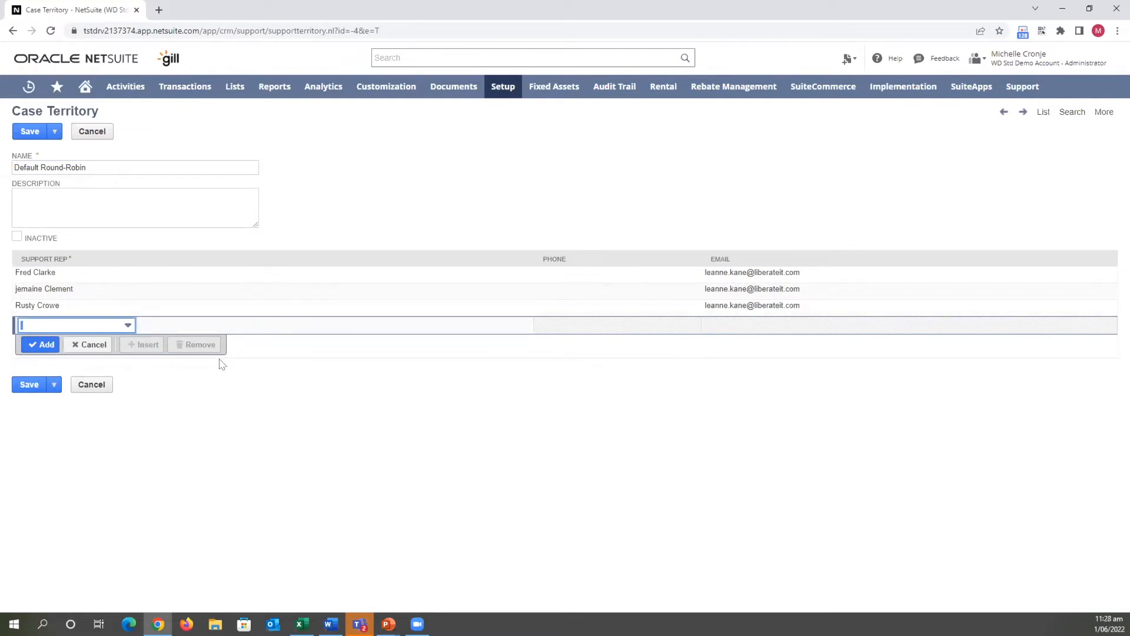
click(21, 132)
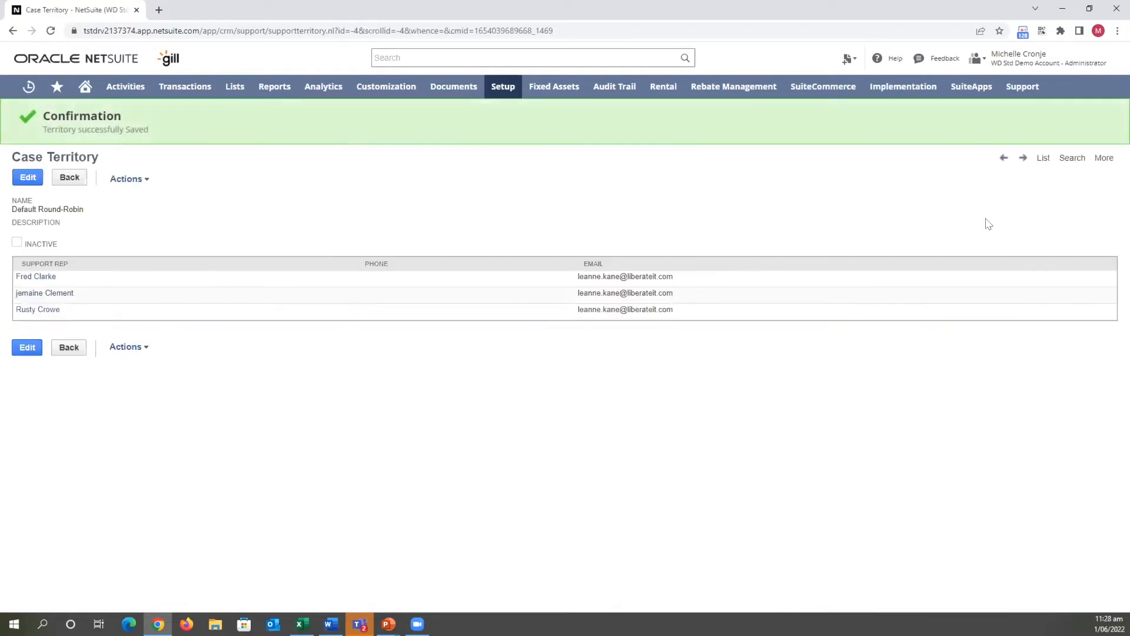
Create a new case territory from the territory list and name it Urgent/ Complaints/Compliments
click(1042, 158)
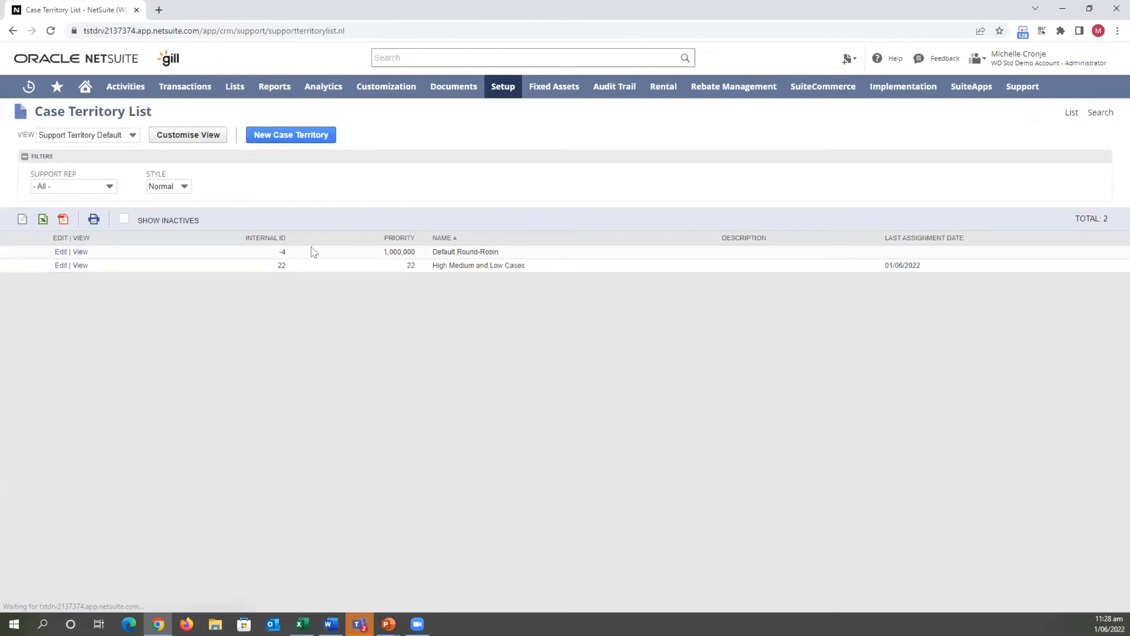
click(302, 134)
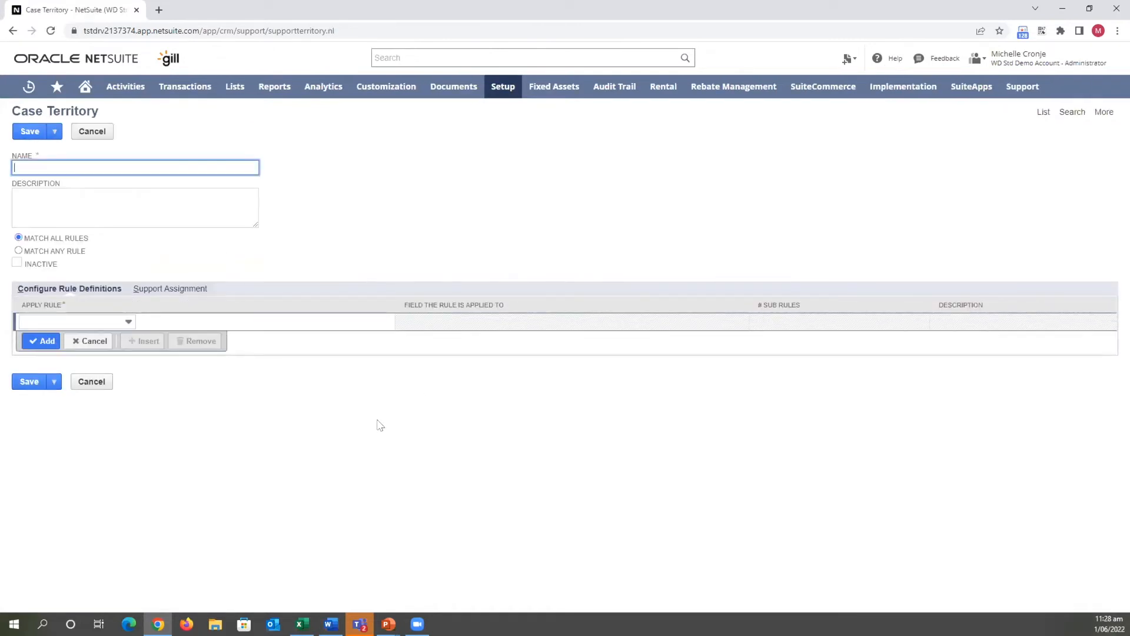
click(44, 167)
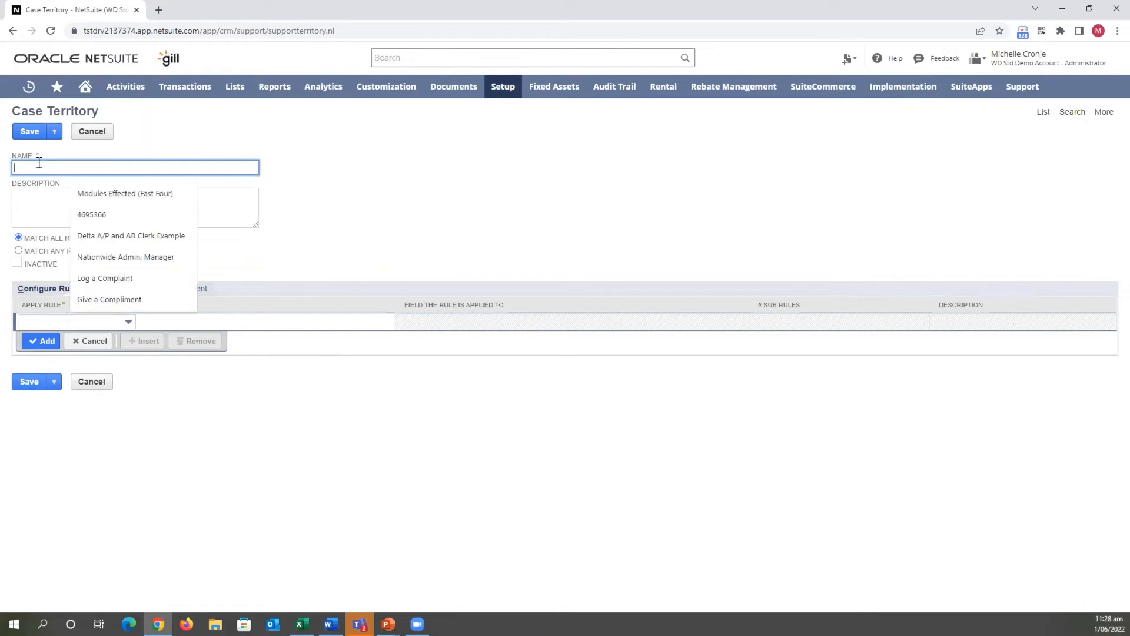
text(Urgent/ Complaints)
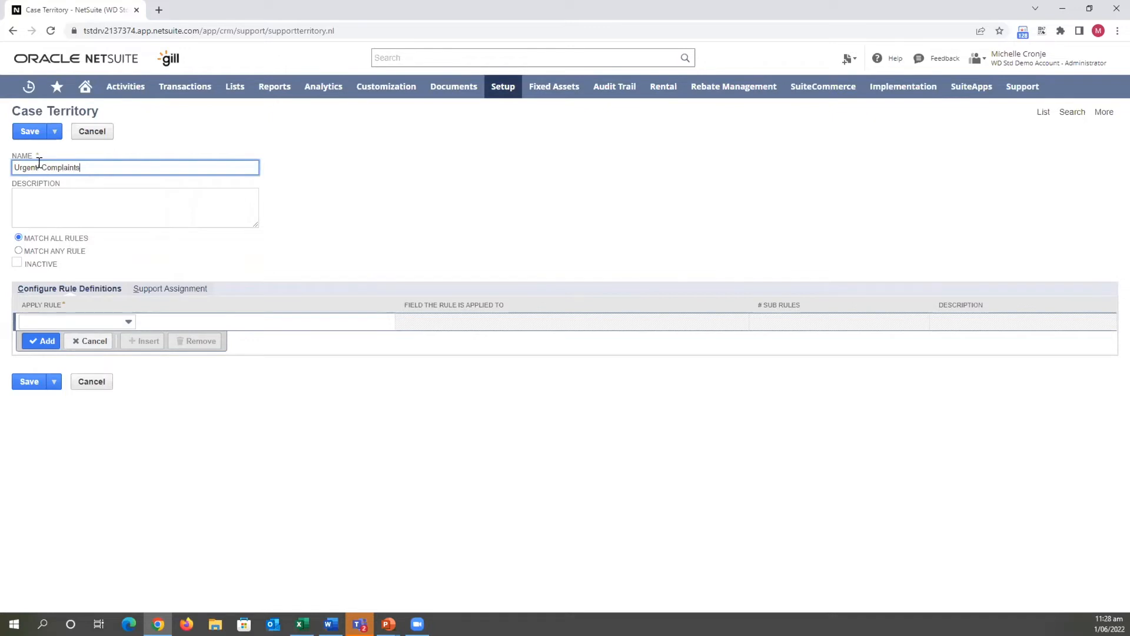
text(/Compliments)
Set the territory to match any rule and apply the Compliments and Complaints Rule and the Urgent Priority Rule
click(18, 251)
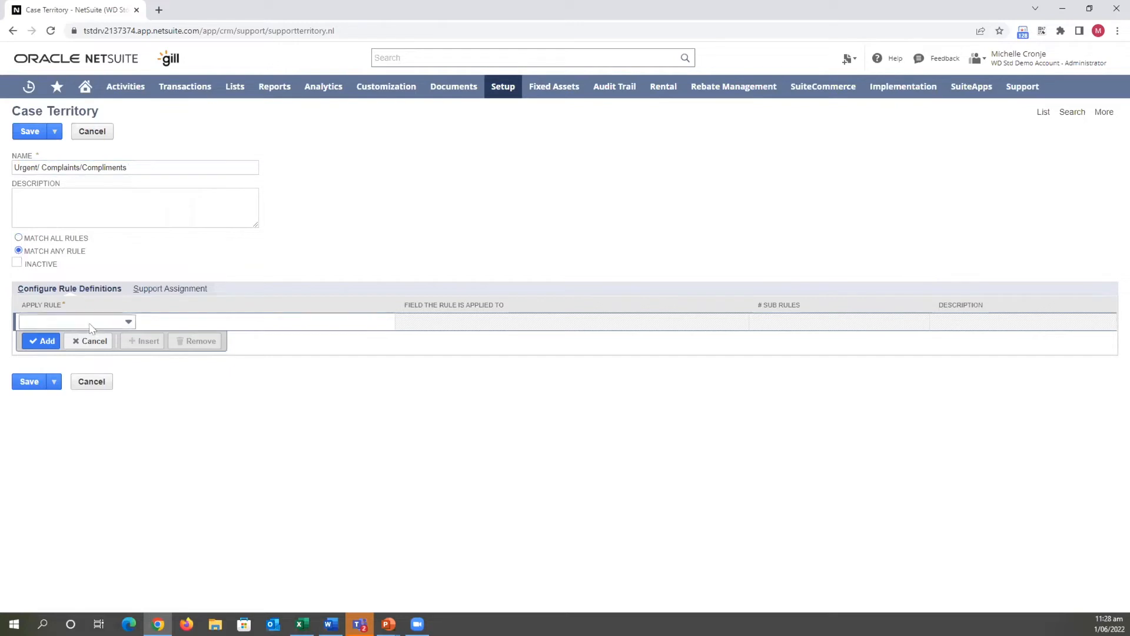
click(92, 328)
click(63, 369)
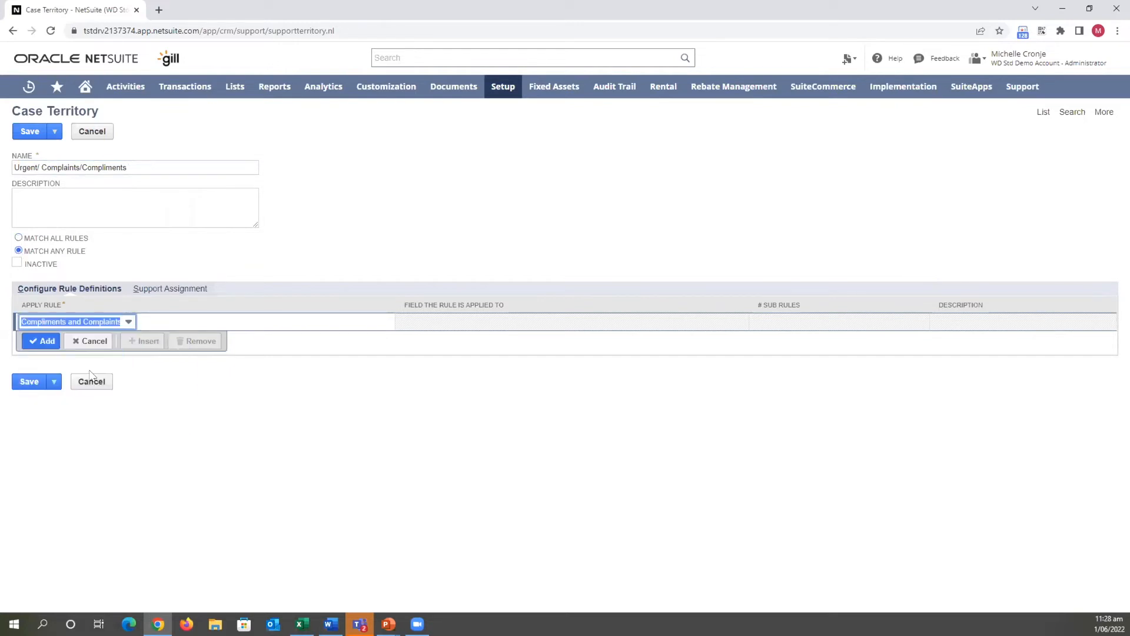
click(46, 341)
click(56, 339)
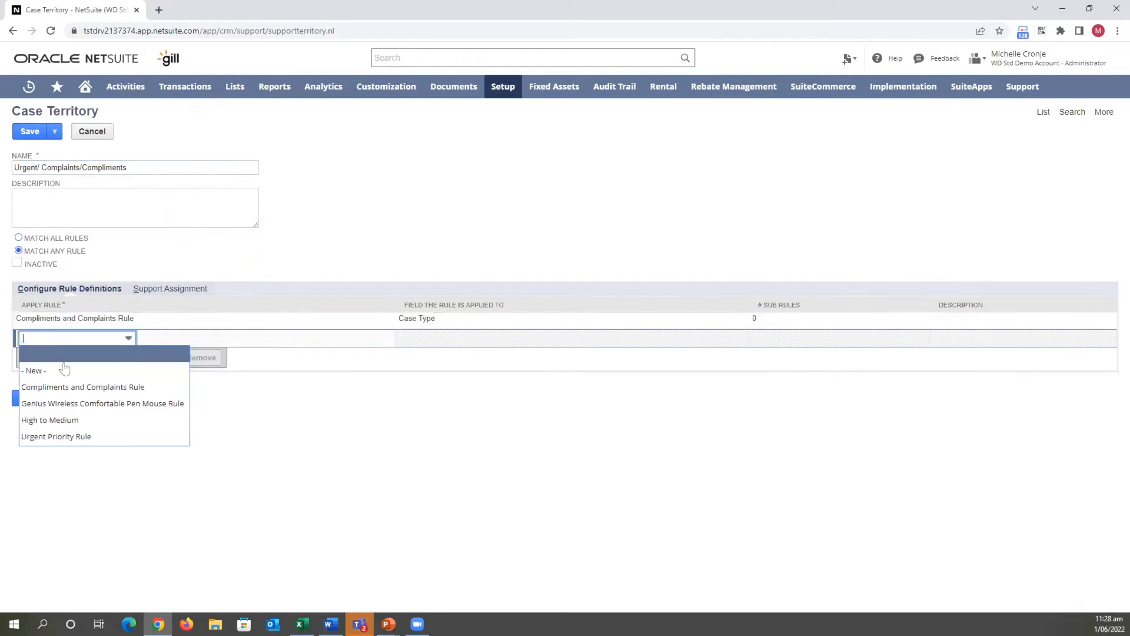
click(59, 437)
click(44, 356)
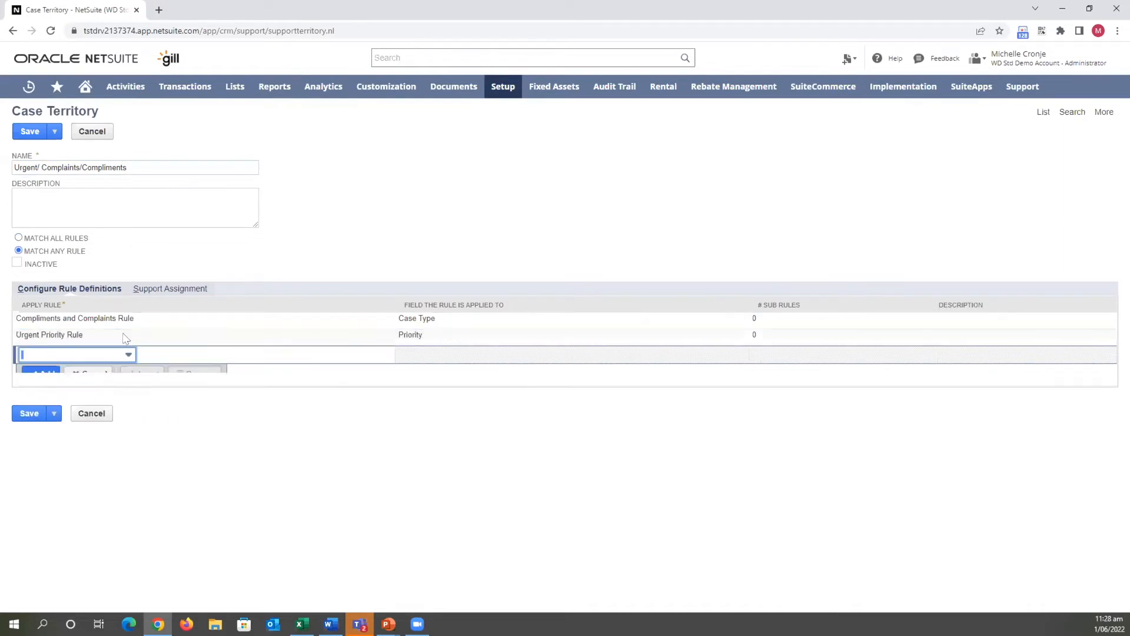
Assign one support rep to the Urgent/ Complaints/Compliments territory and save it
click(177, 288)
click(91, 322)
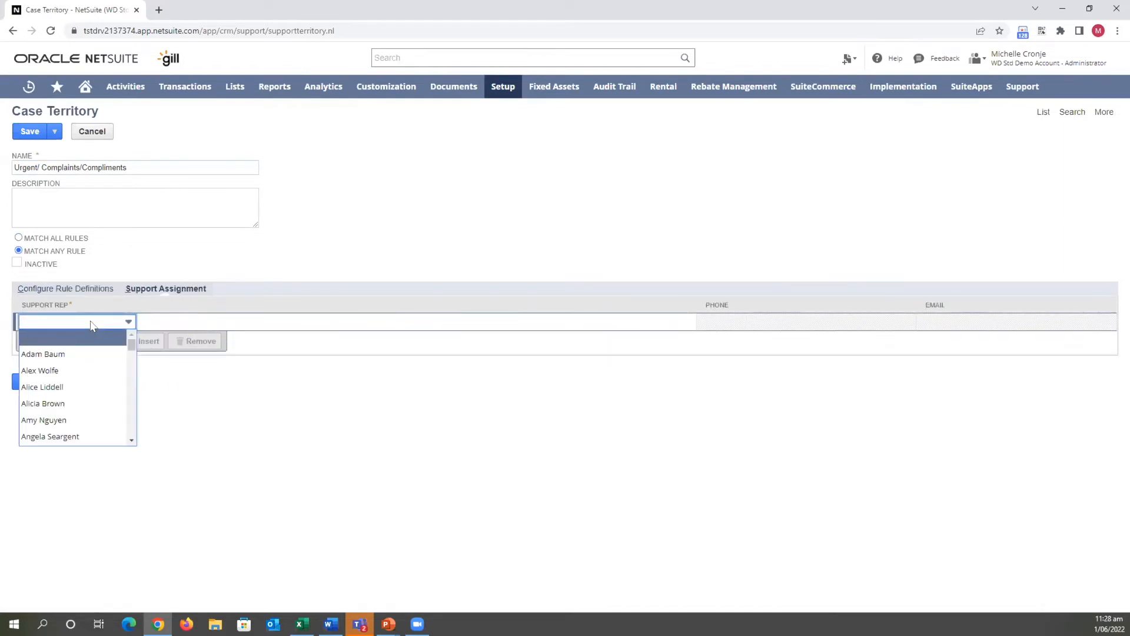
text(Dave Dobbin)
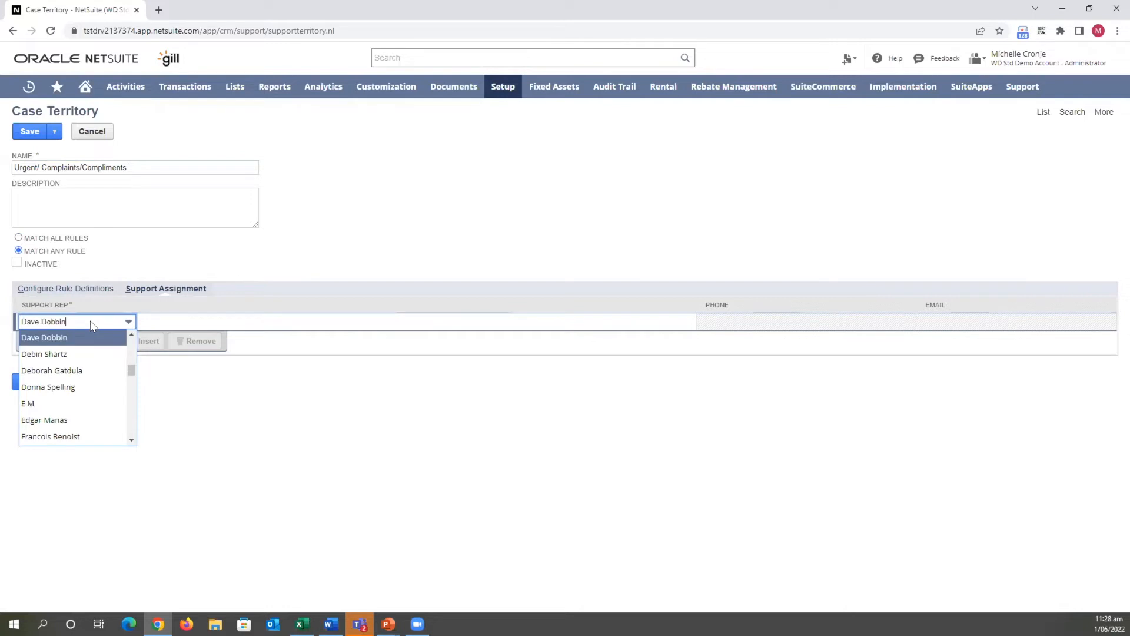
click(53, 337)
click(47, 341)
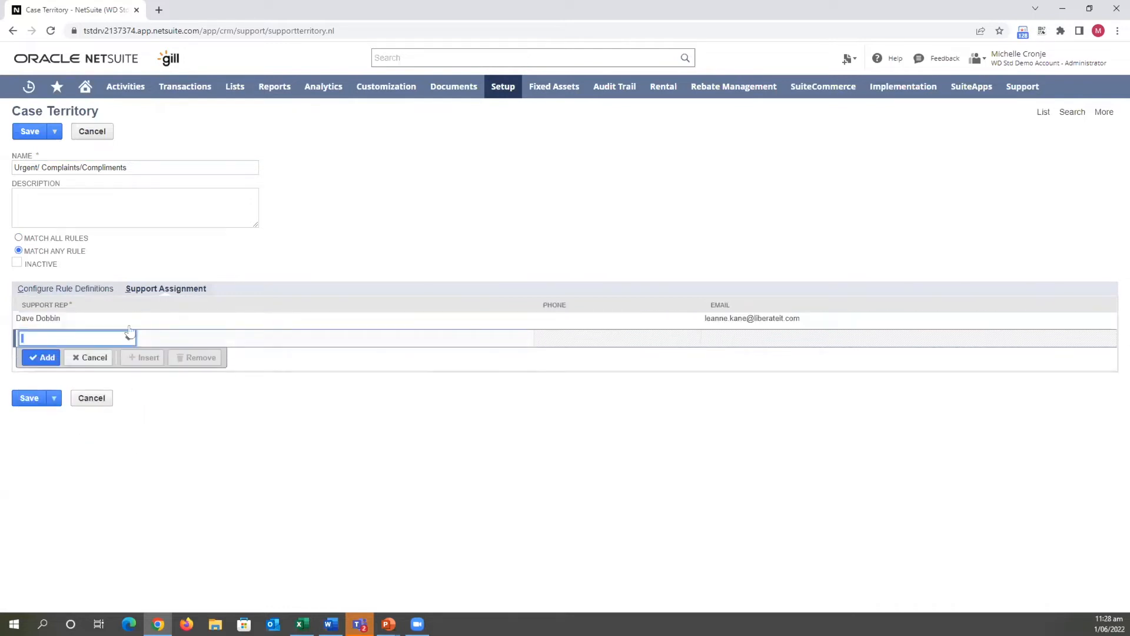
click(18, 132)
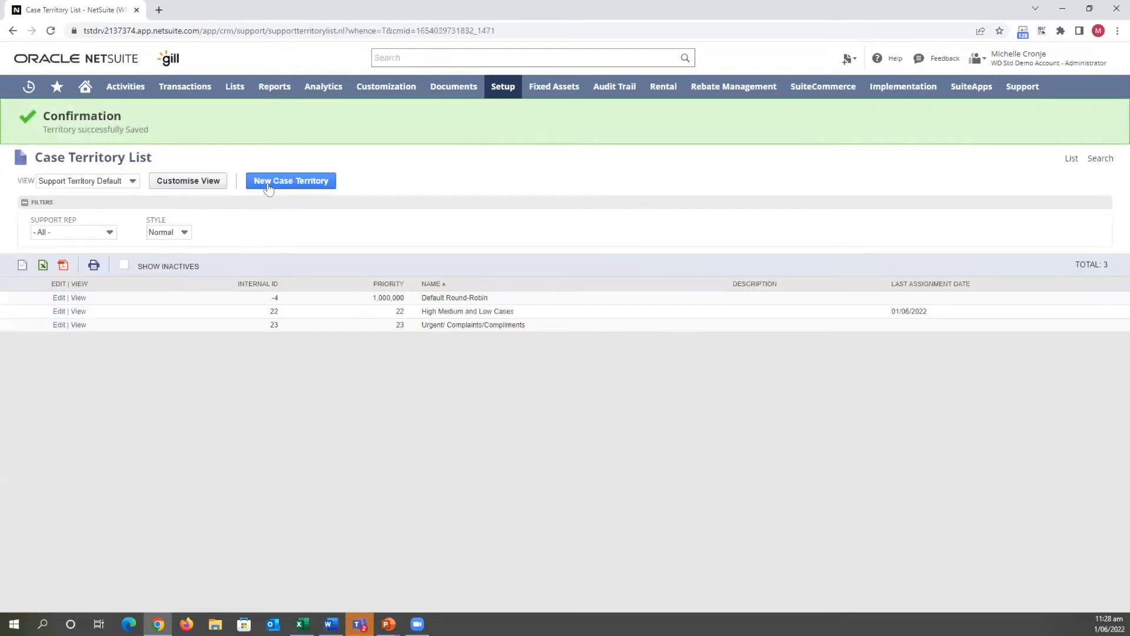
Create another case territory from the territory list and name it Genius Wireless Comfortable Pen Mouse
click(278, 183)
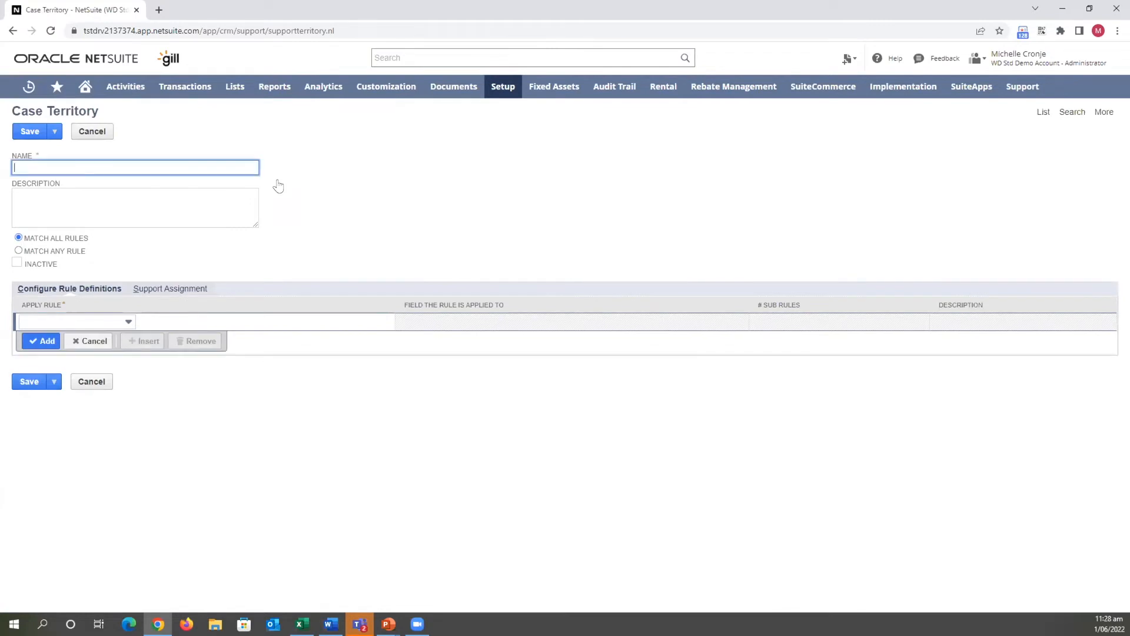
key(alt+Tab)
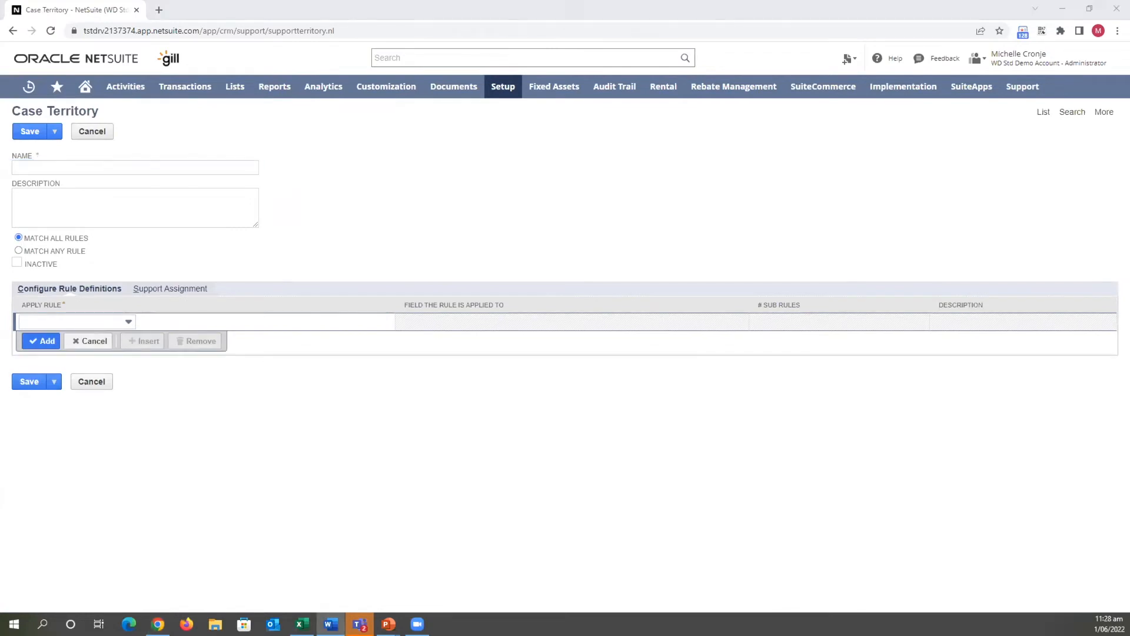
click(41, 167)
text(Genius Wireless Comfortable Pen Mous)
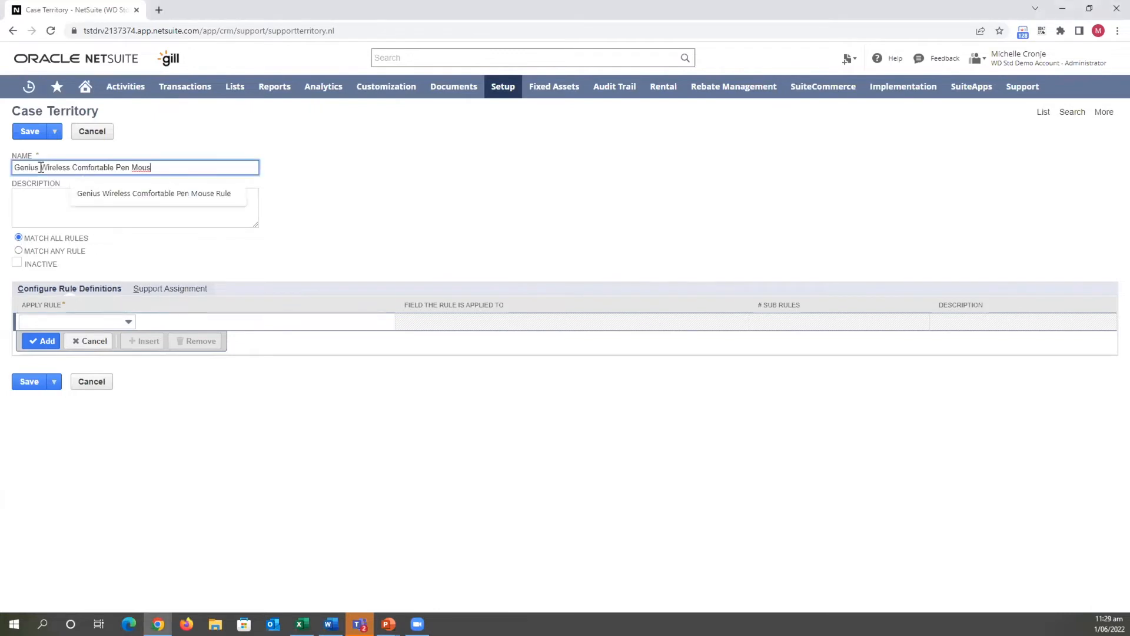
double_click(172, 167)
key(BackSpace)
click(439, 183)
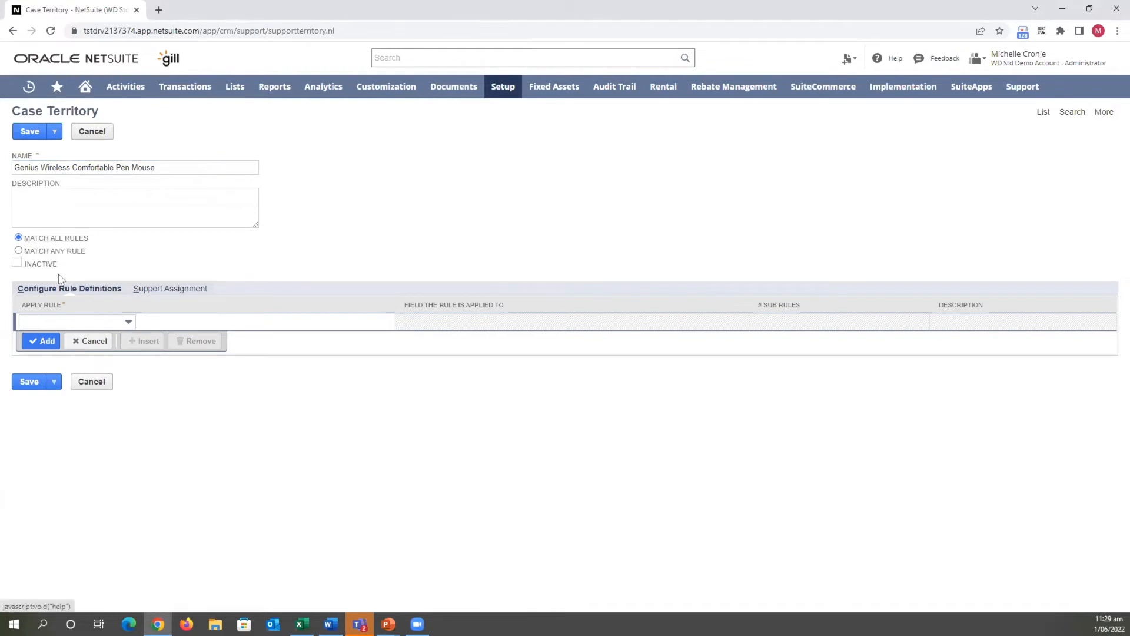
Apply the Genius Wireless Comfortable Pen Mouse Rule to the new territory
click(79, 322)
click(82, 387)
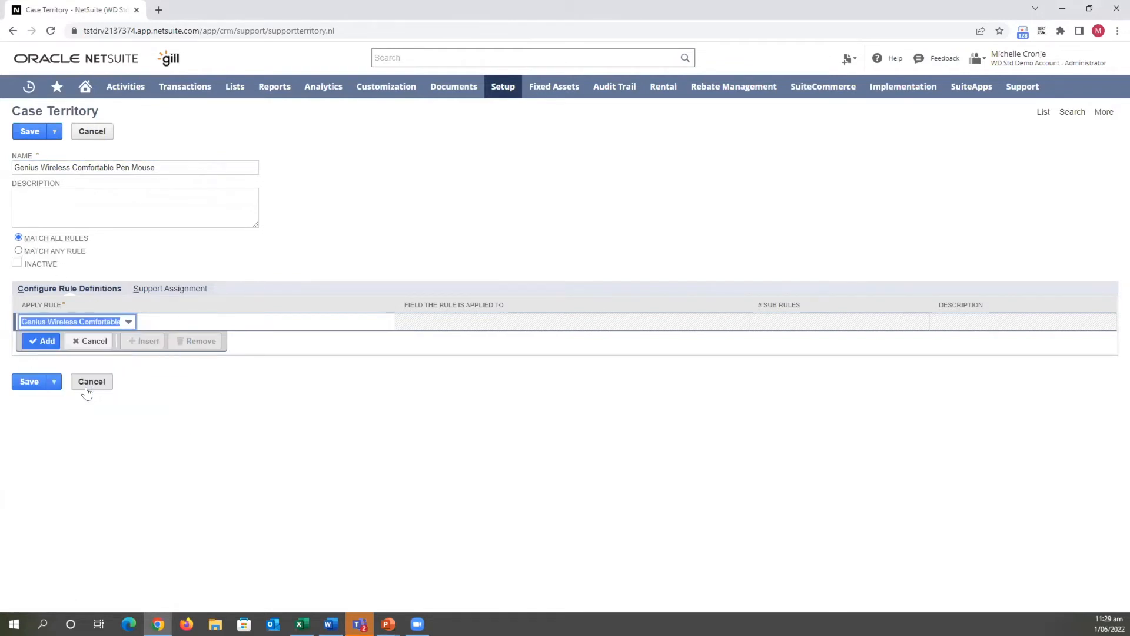
click(43, 343)
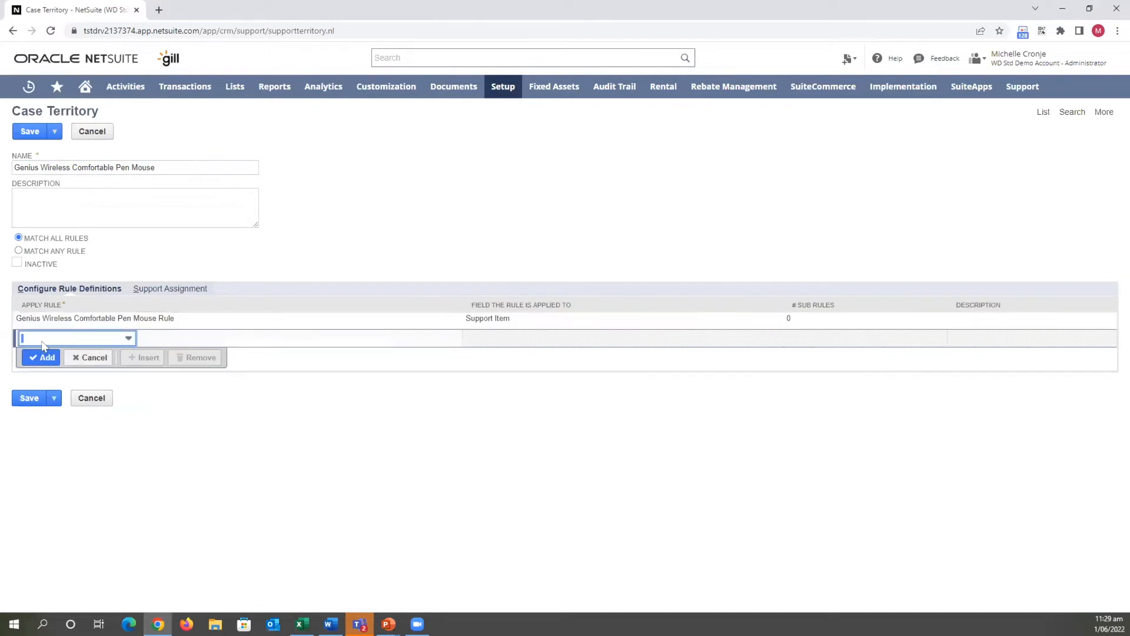
Assign one support rep to the Genius Wireless Comfortable Pen Mouse territory and save it
click(156, 288)
click(81, 323)
text(Jonah Rastovich)
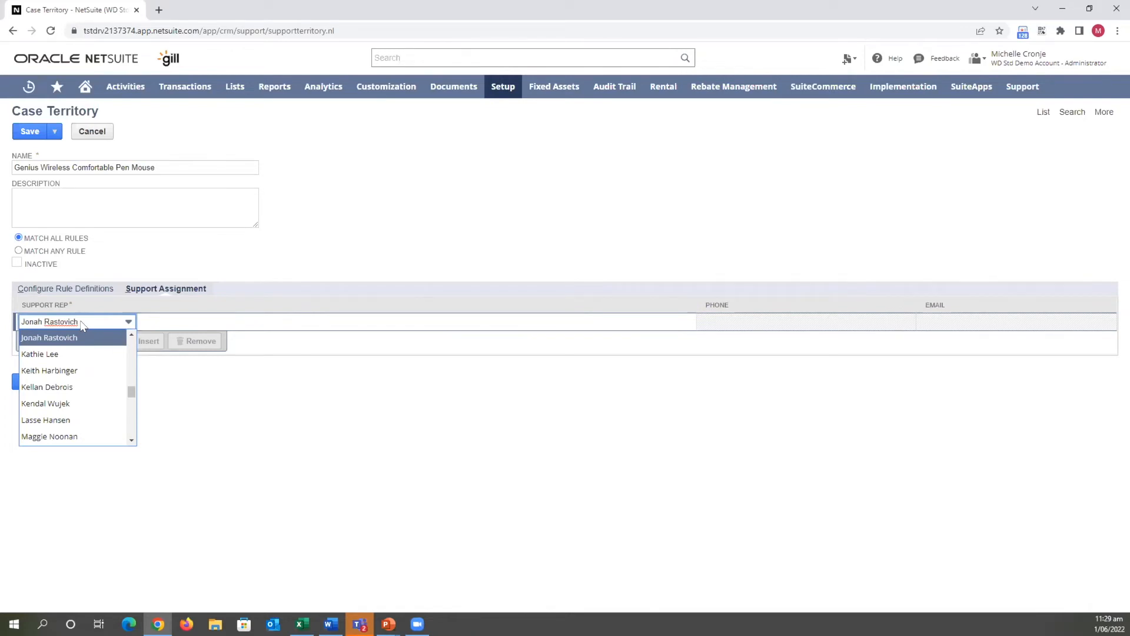
click(71, 339)
click(38, 346)
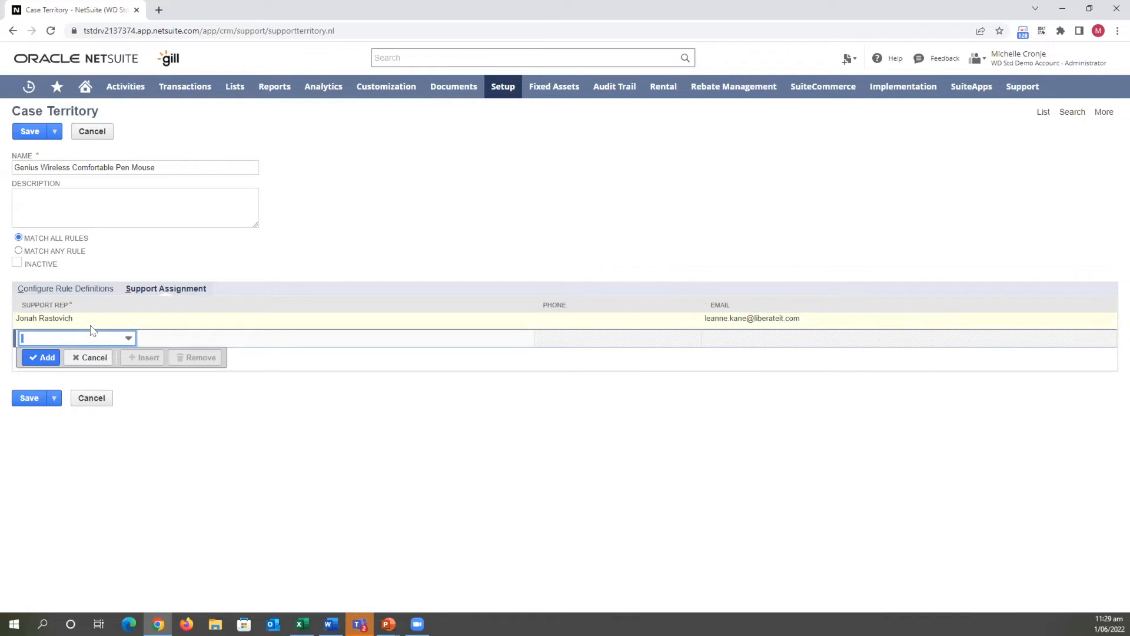
click(27, 132)
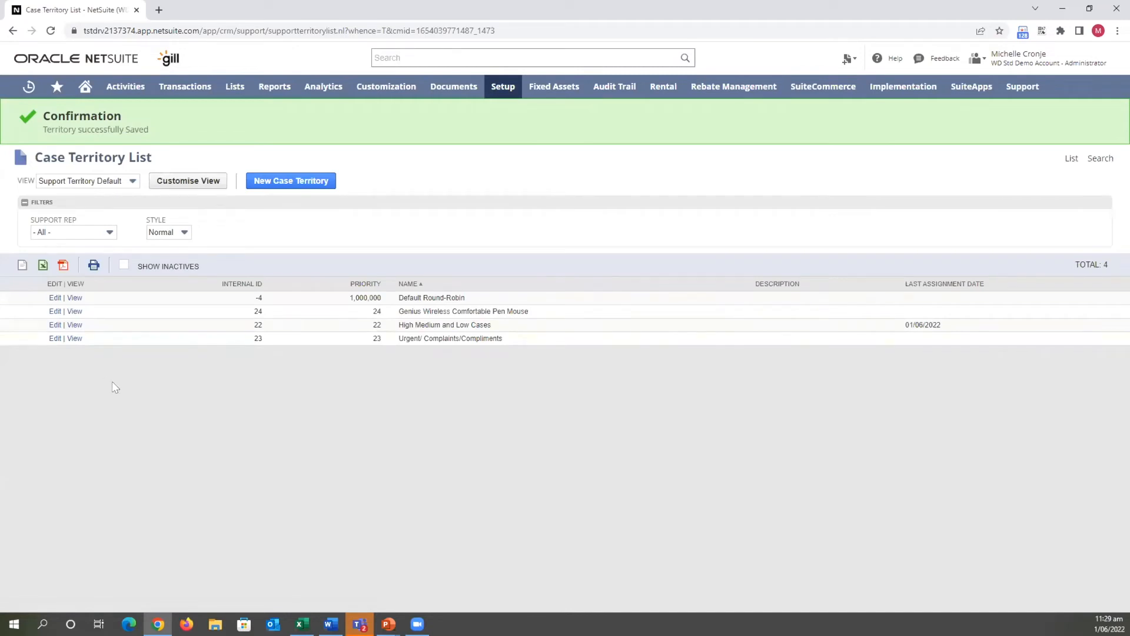
In Manage Case Territories, rank Urgent/ Complaints/Compliments first and Genius Wireless Comfortable Pen Mouse second, above High Medium and Low Cases, and save
mouse_move(500, 94)
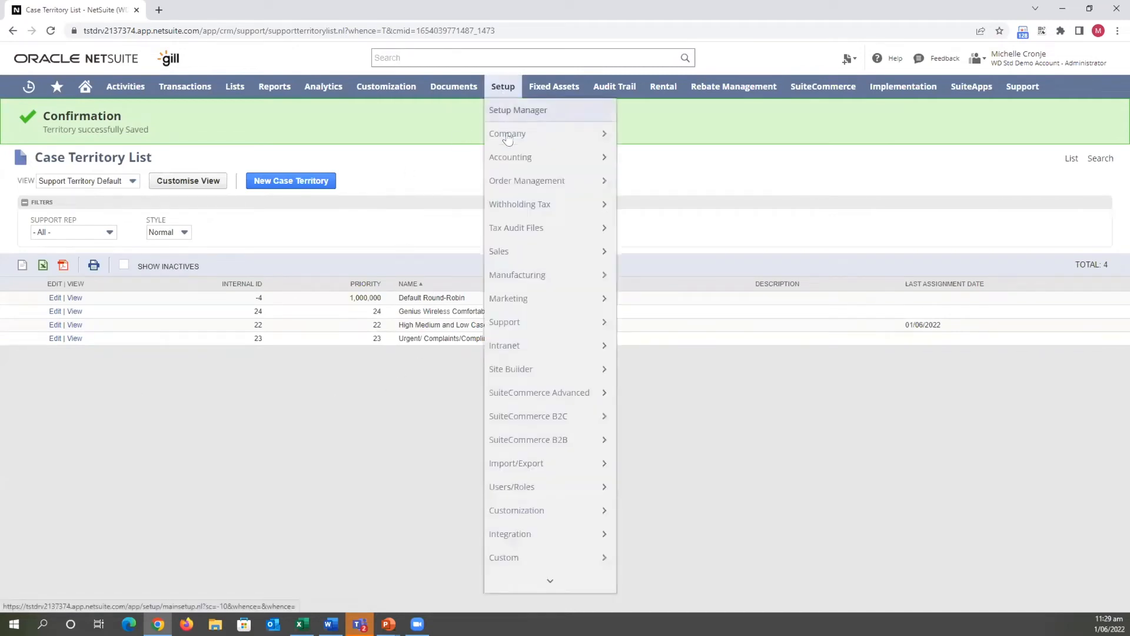
mouse_move(518, 284)
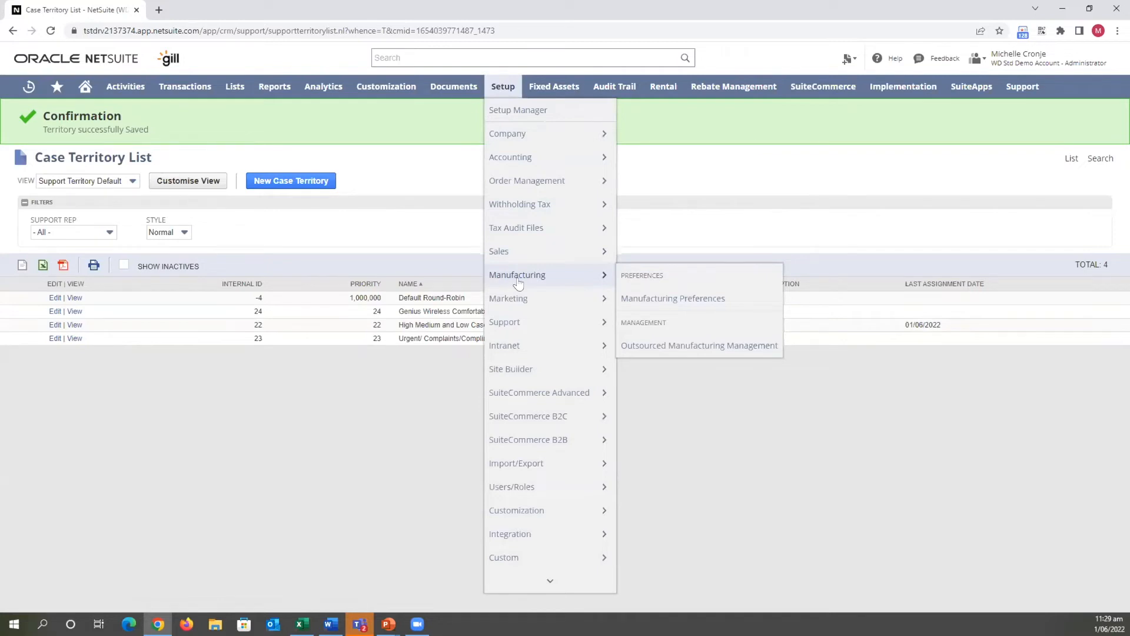
mouse_move(512, 324)
mouse_move(665, 516)
click(666, 512)
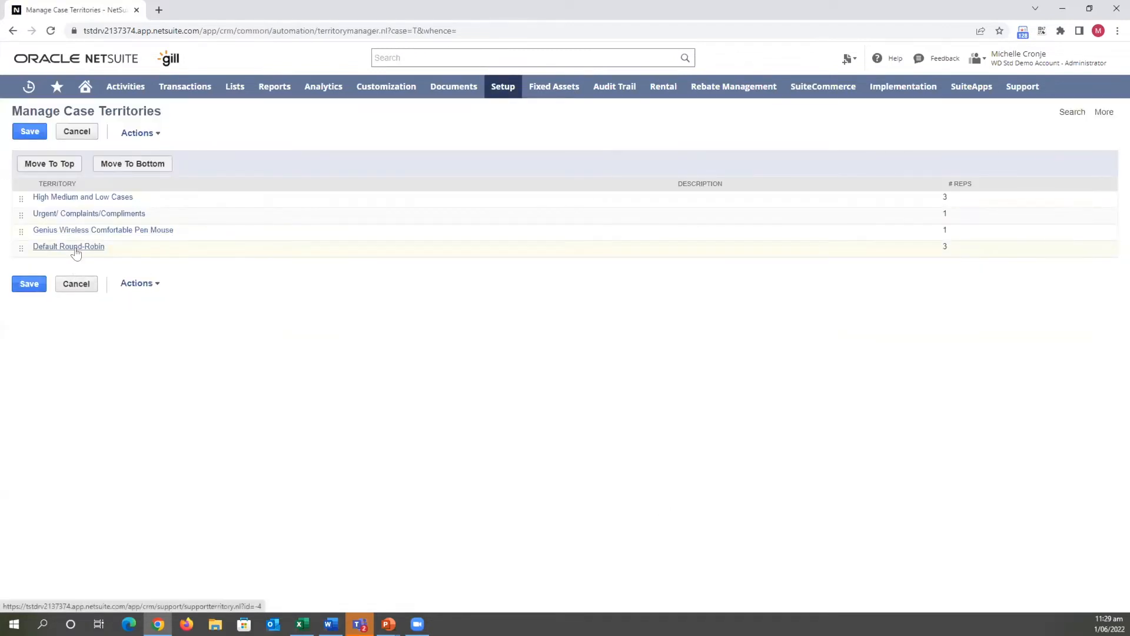
click(20, 213)
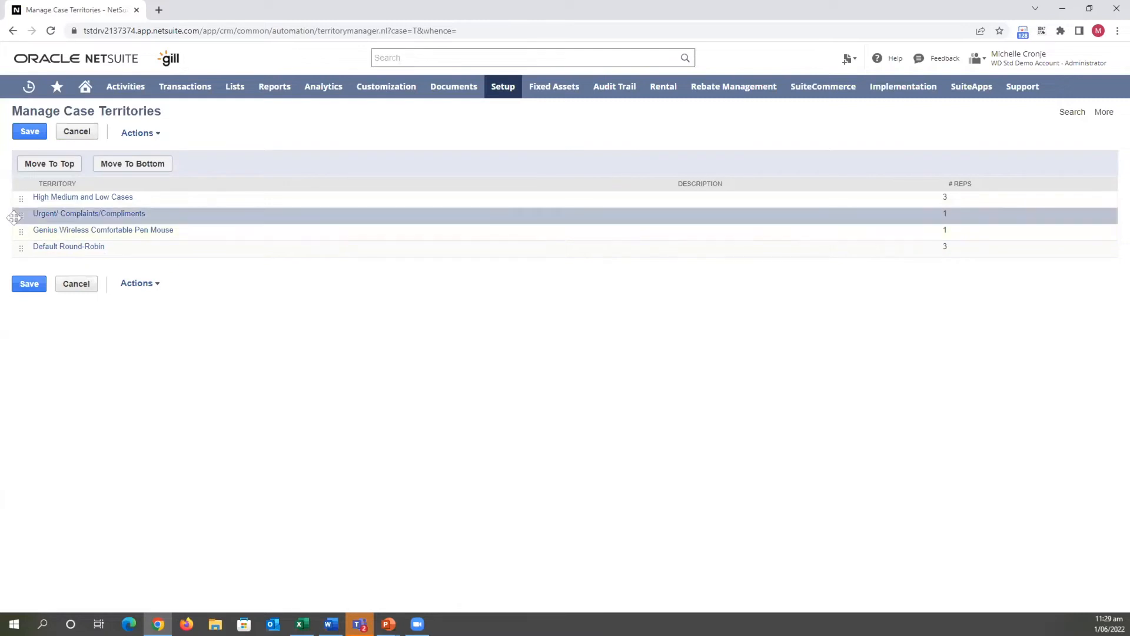
mouse_move(20, 213)
mouse_down()
mouse_move(18, 197)
mouse_move(16, 214)
mouse_up()
click(13, 229)
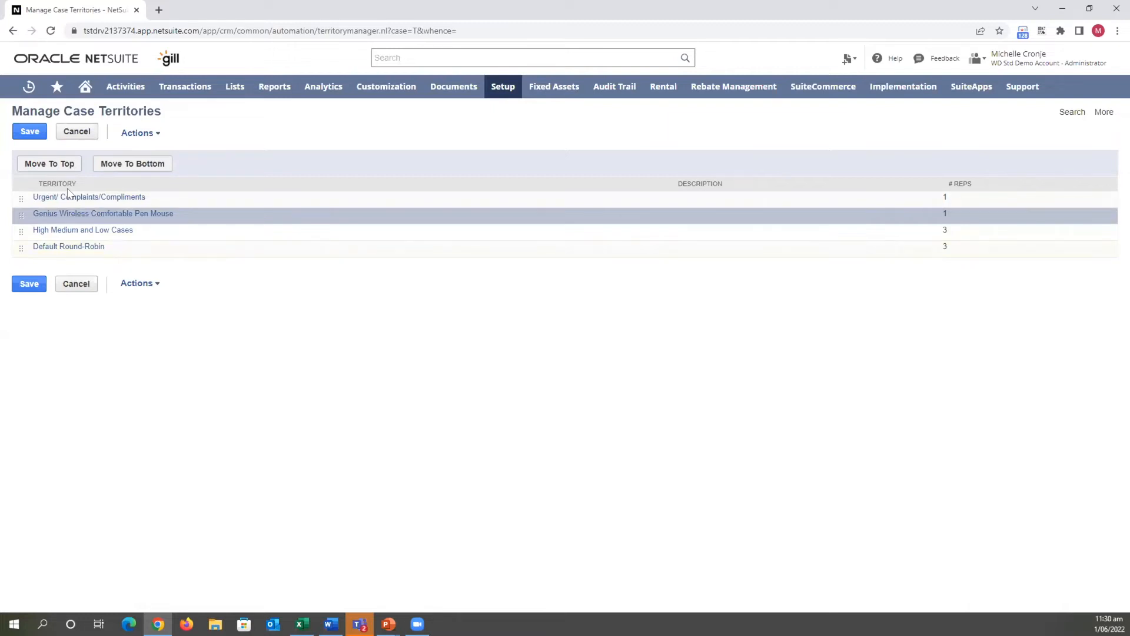
click(30, 131)
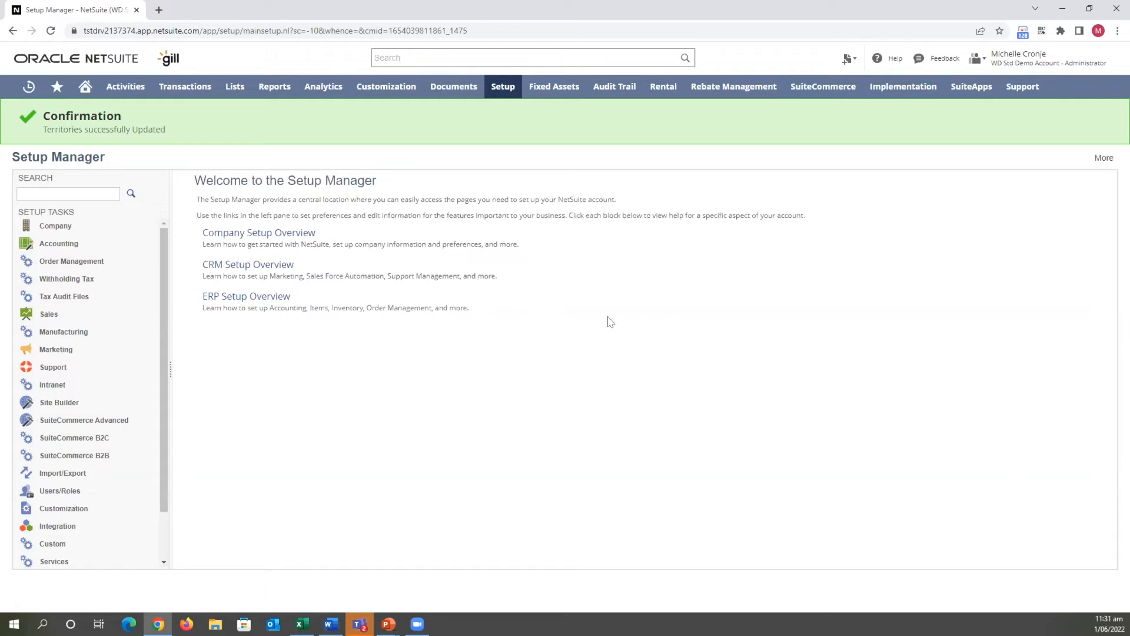
Go to the support preferences and examine the NetSuite address for inbound case email
mouse_move(504, 94)
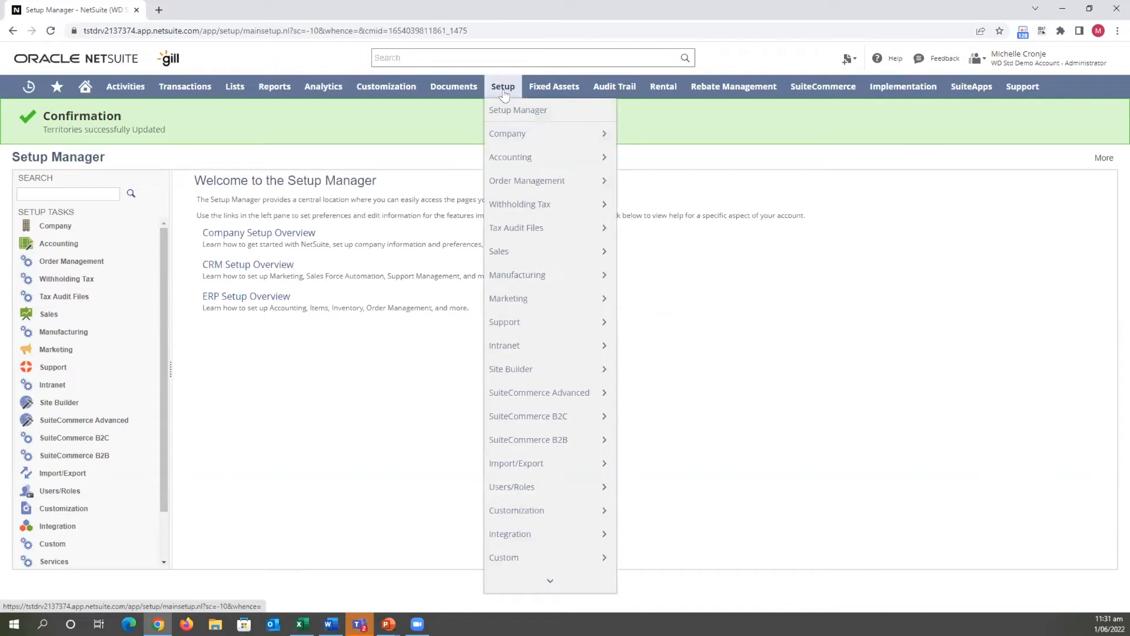
mouse_move(521, 321)
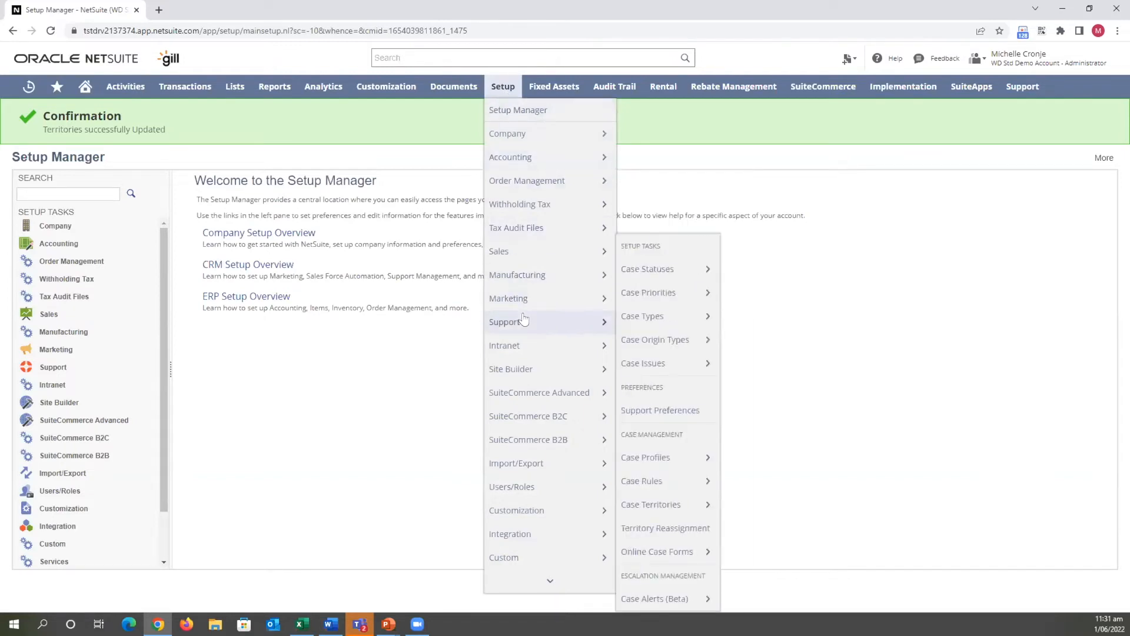
click(674, 412)
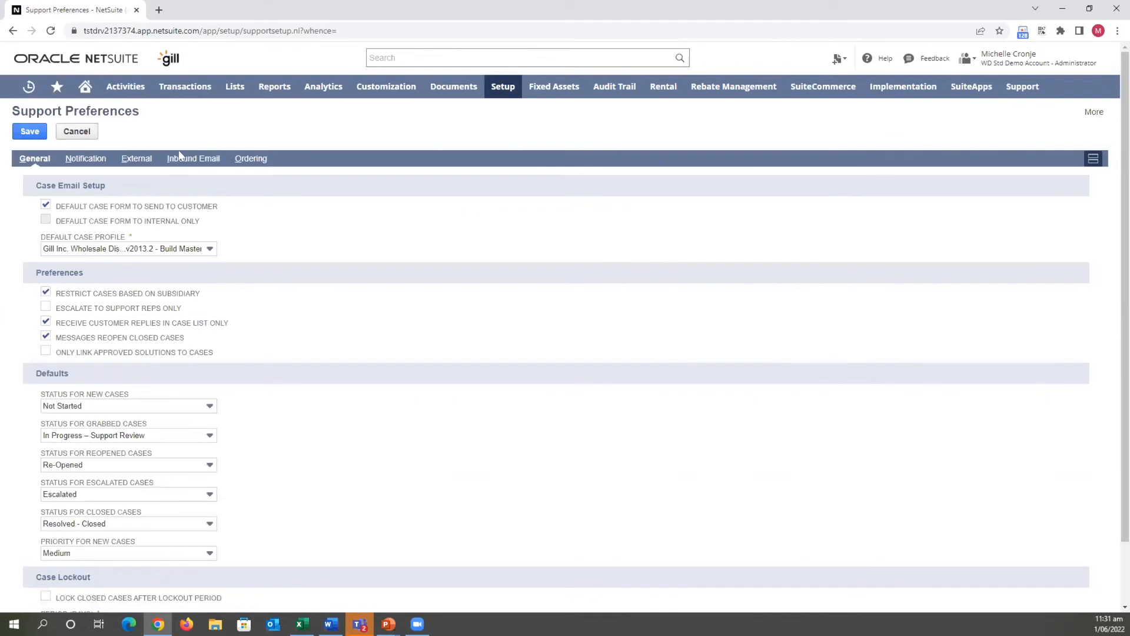
click(186, 160)
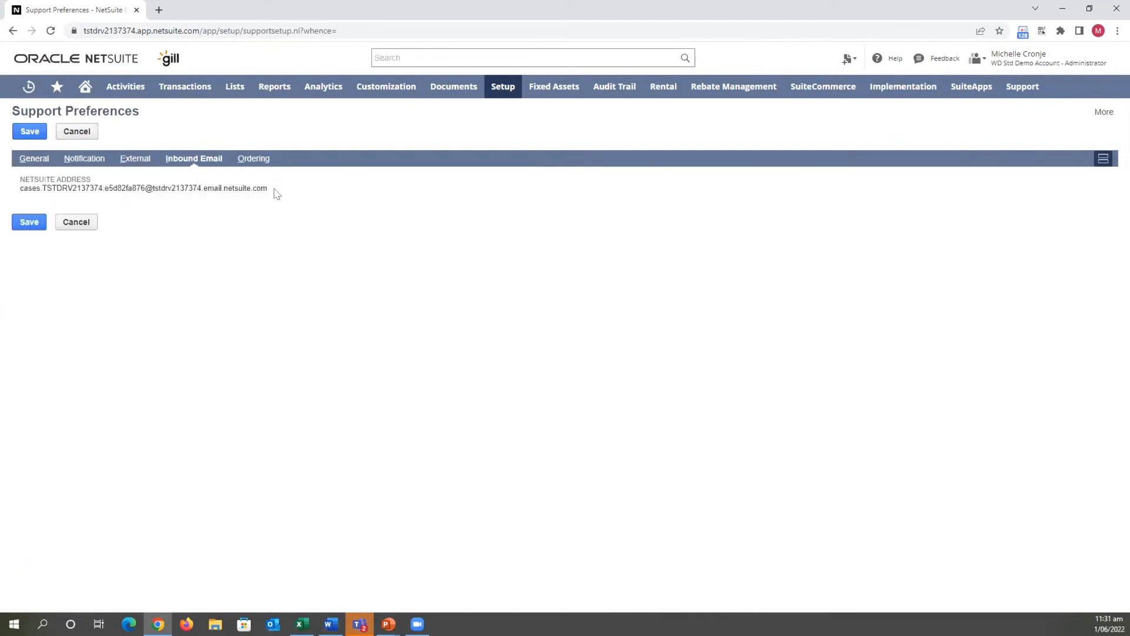
triple_click(85, 189)
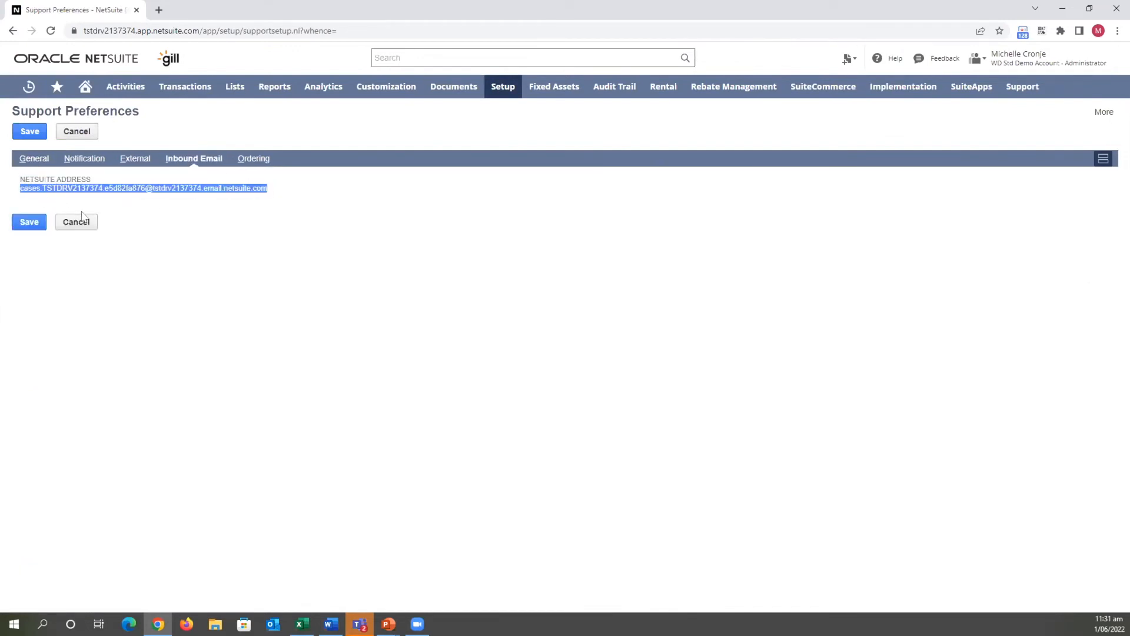
View the Gill Inc. Wholesale Distribution case profile and highlight its NetSuite inbound email address
mouse_move(508, 85)
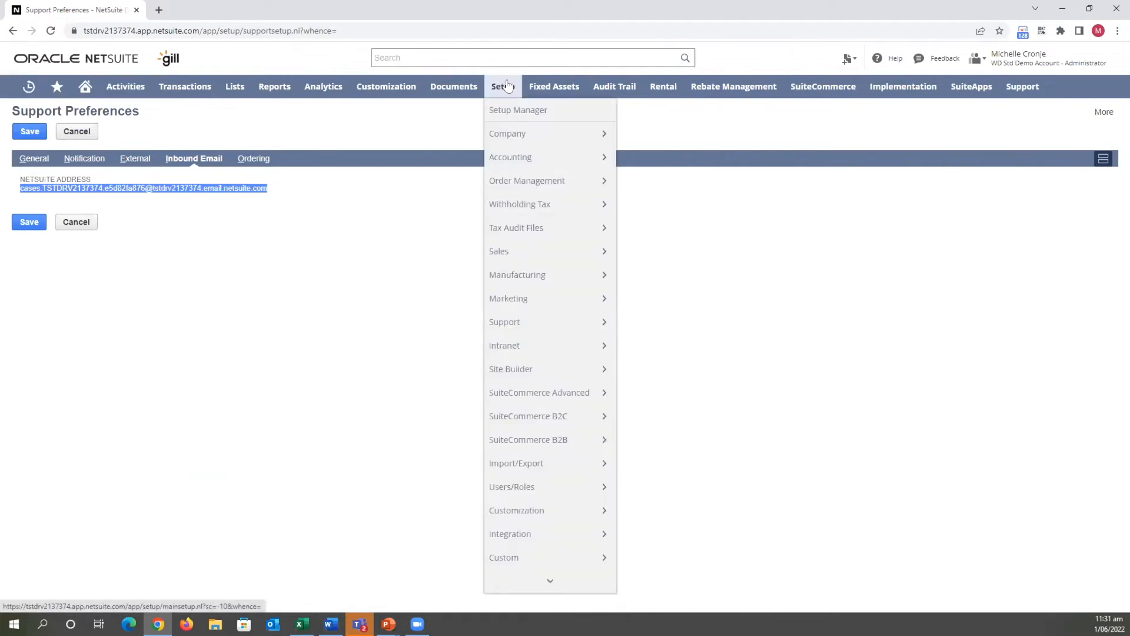
mouse_move(529, 326)
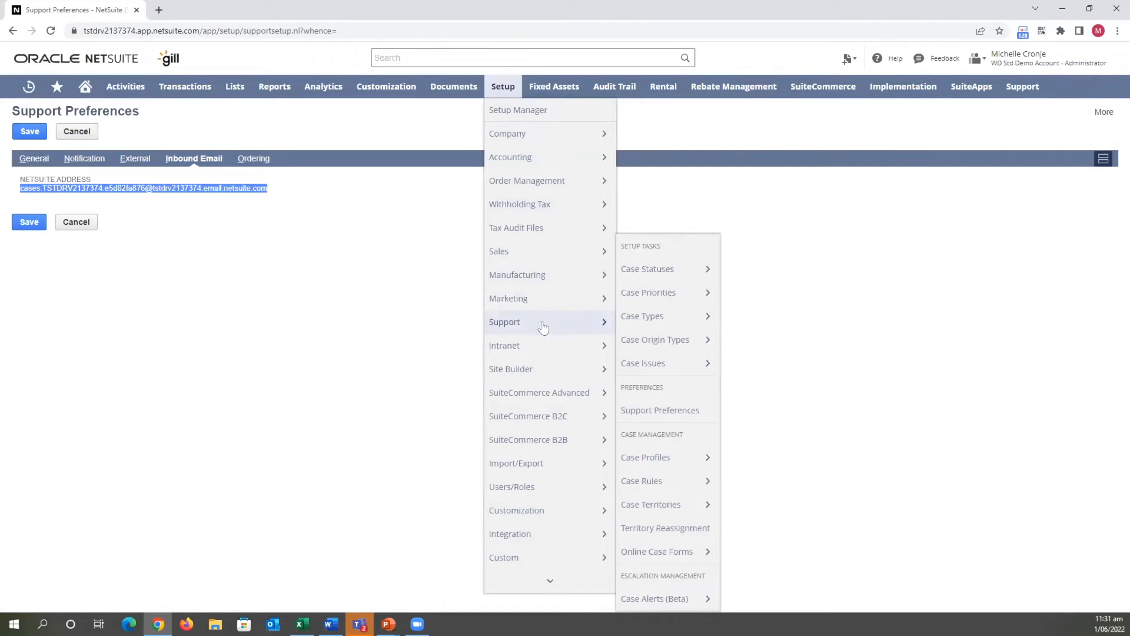
click(654, 457)
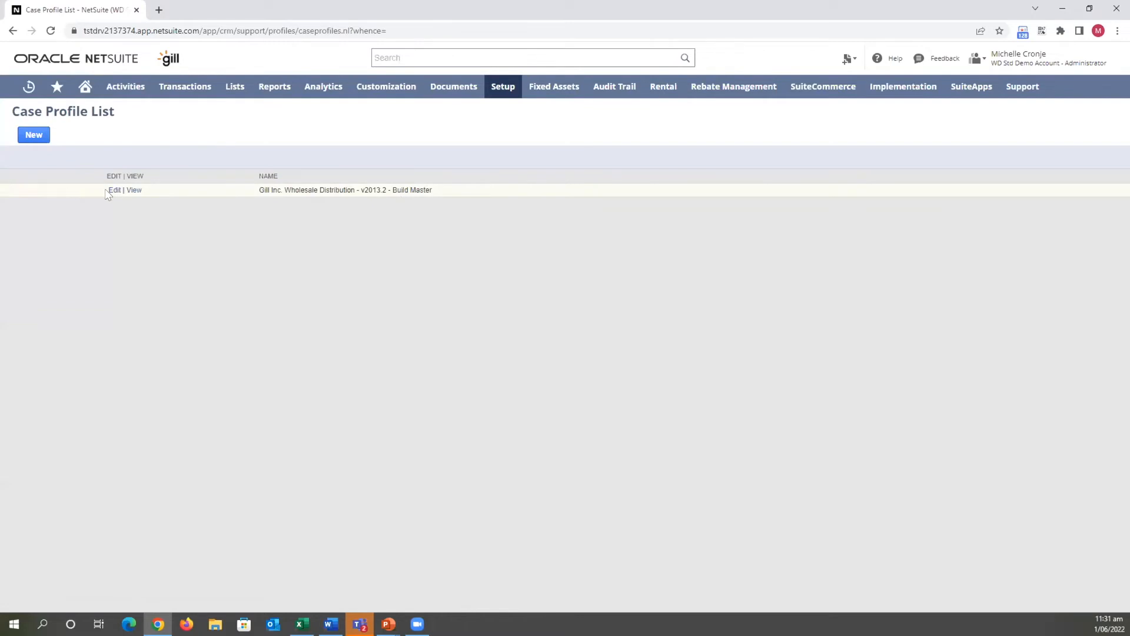
click(133, 191)
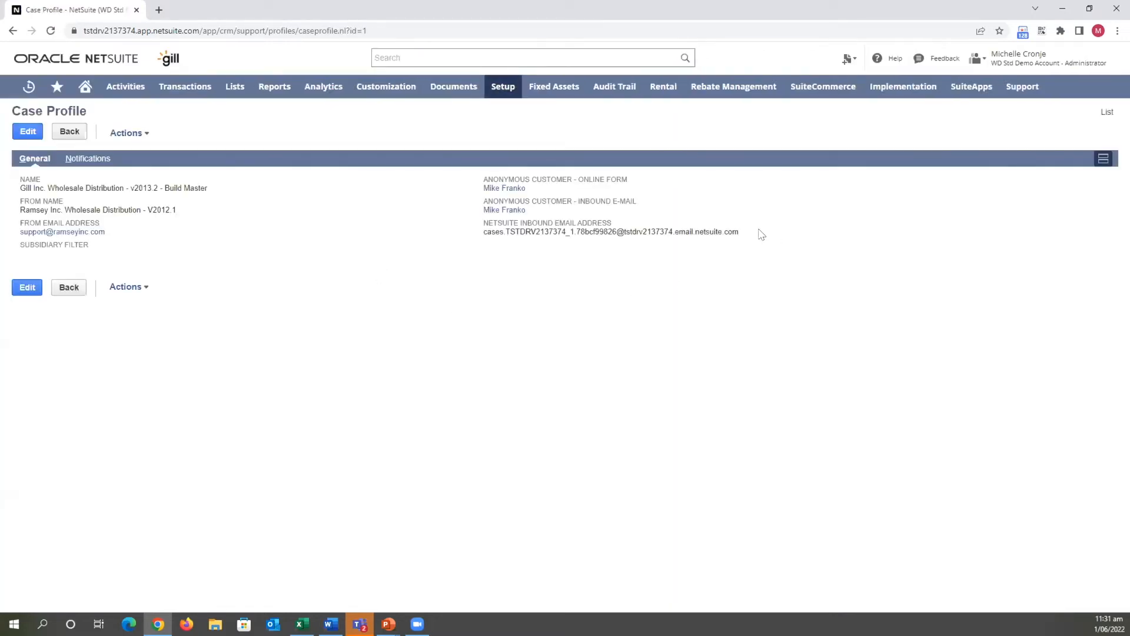
drag(762, 234, 488, 231)
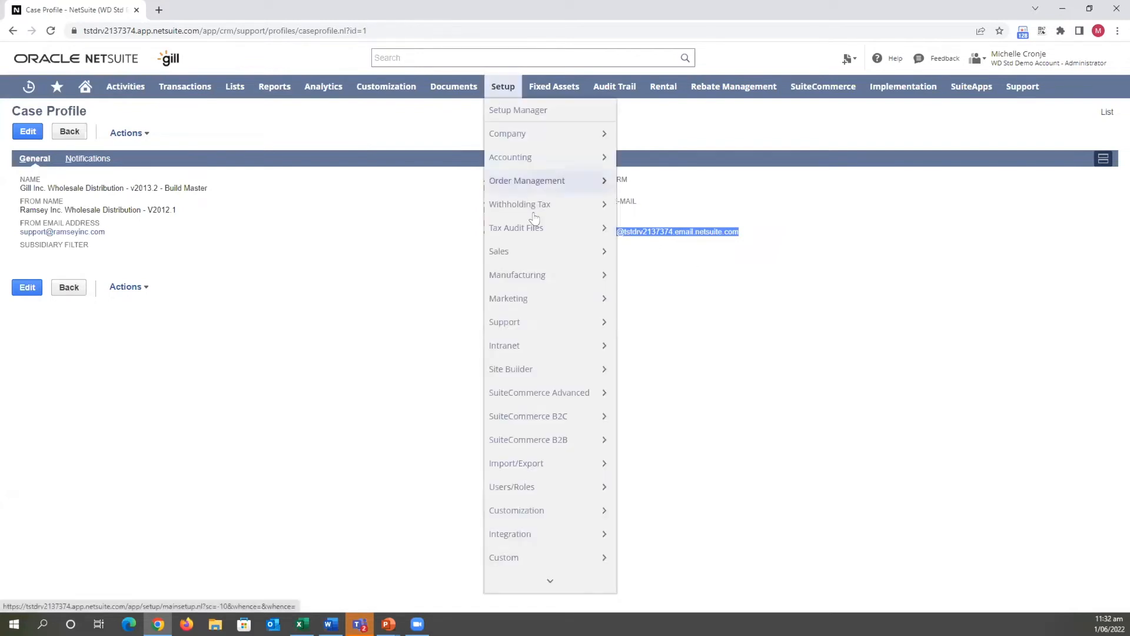
Create a new online case form from the Default Form Template and title it "Log Online Cases"
mouse_move(536, 320)
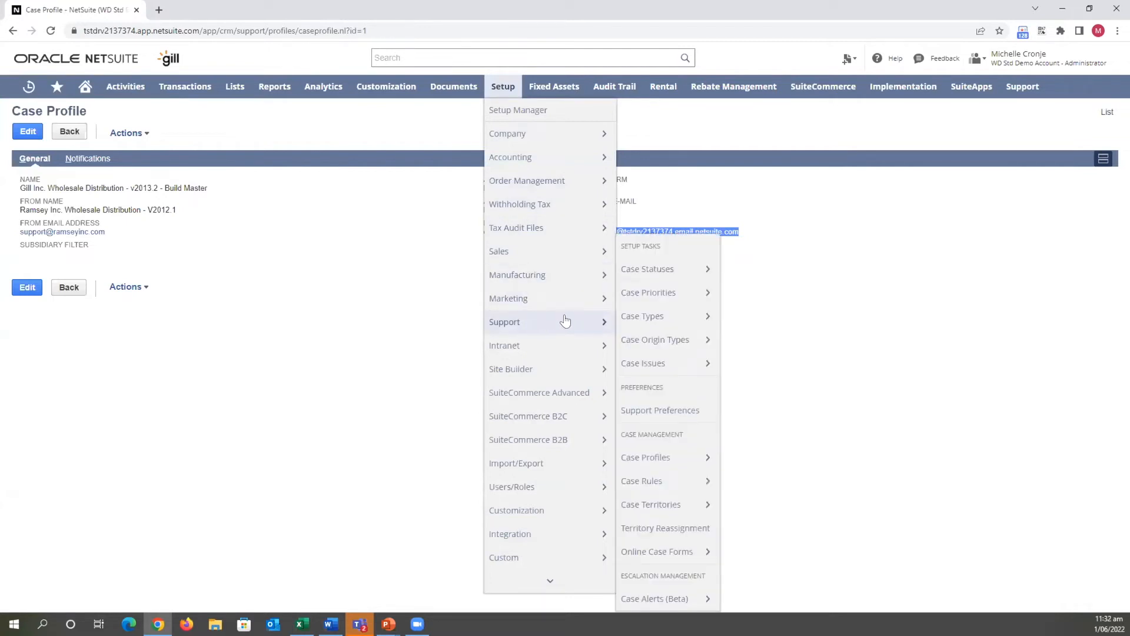
mouse_move(659, 552)
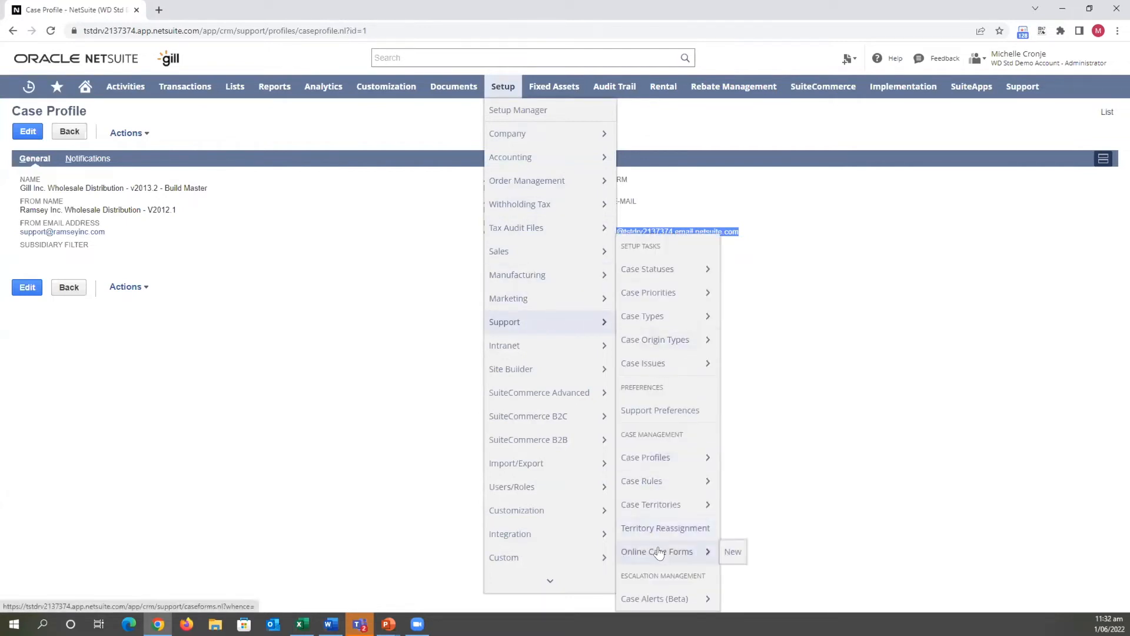
click(732, 553)
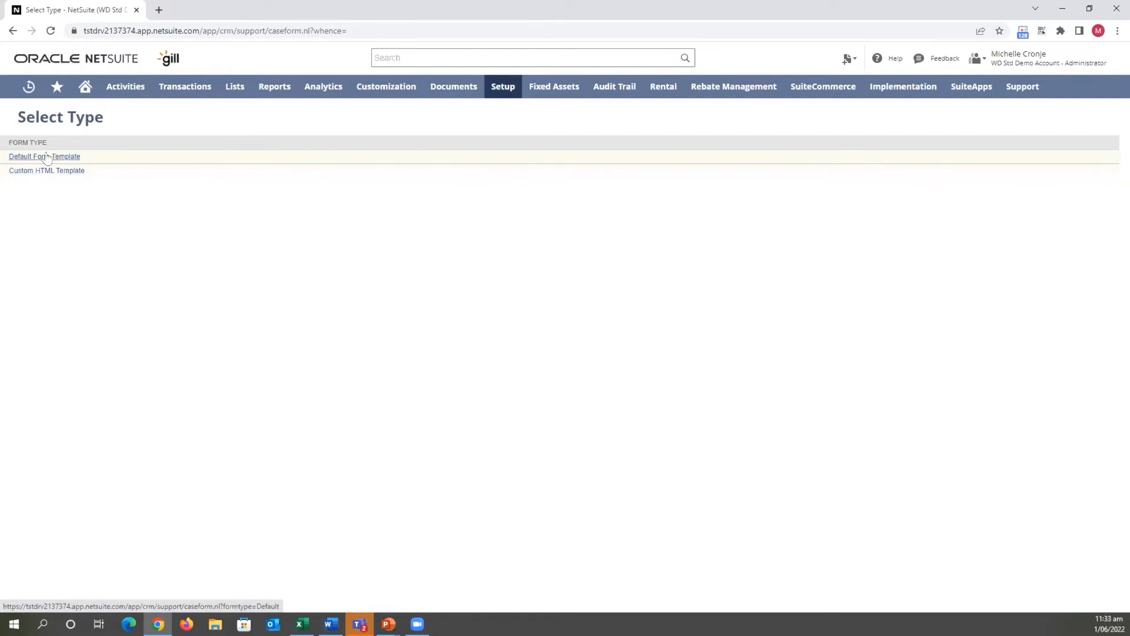
click(47, 157)
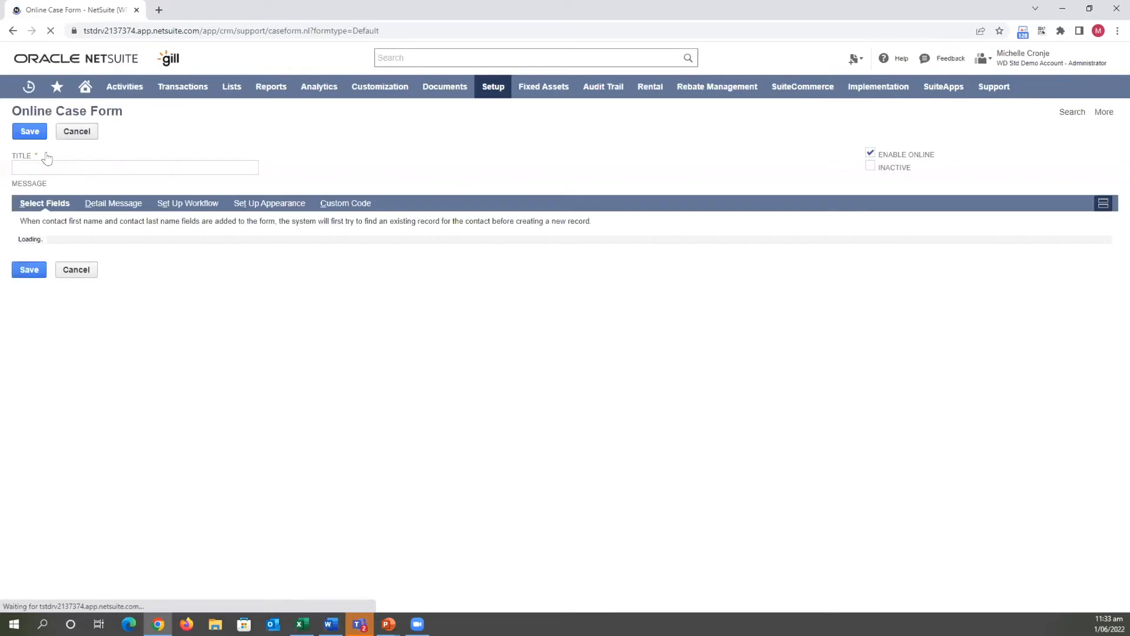
click(18, 165)
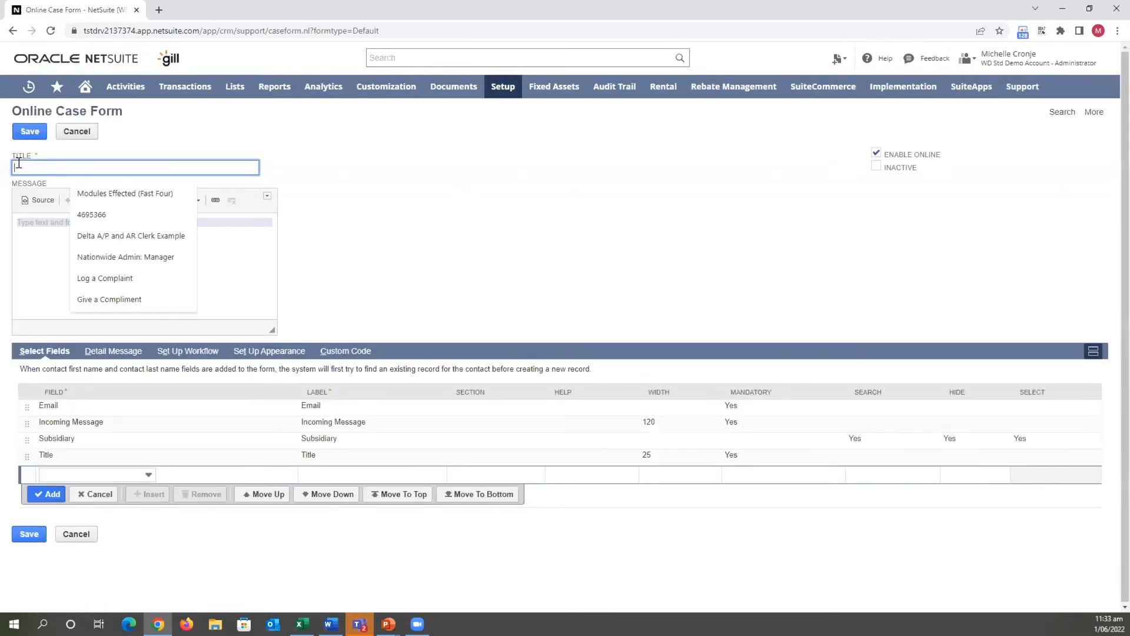
text(Log On)
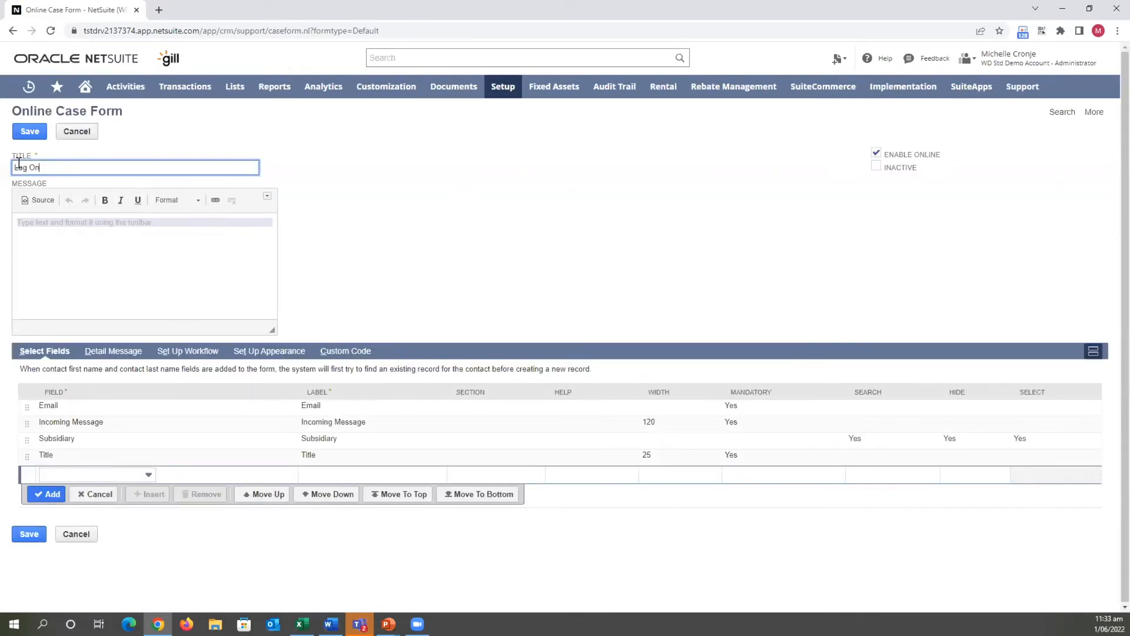
text(line Cases)
Enter "Please complete this form" as the message of the online case form
click(78, 228)
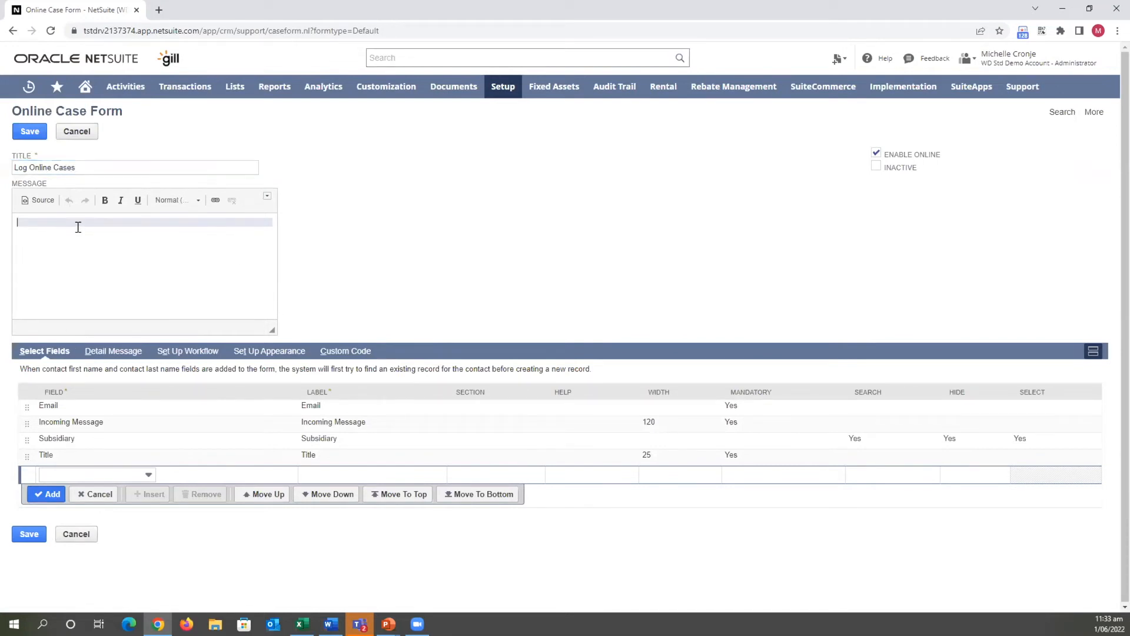
text(Pleas)
text(e log)
key(BackSpace)
text(complete this for)
key(BackSpace)
key(BackSpace)
text(orm)
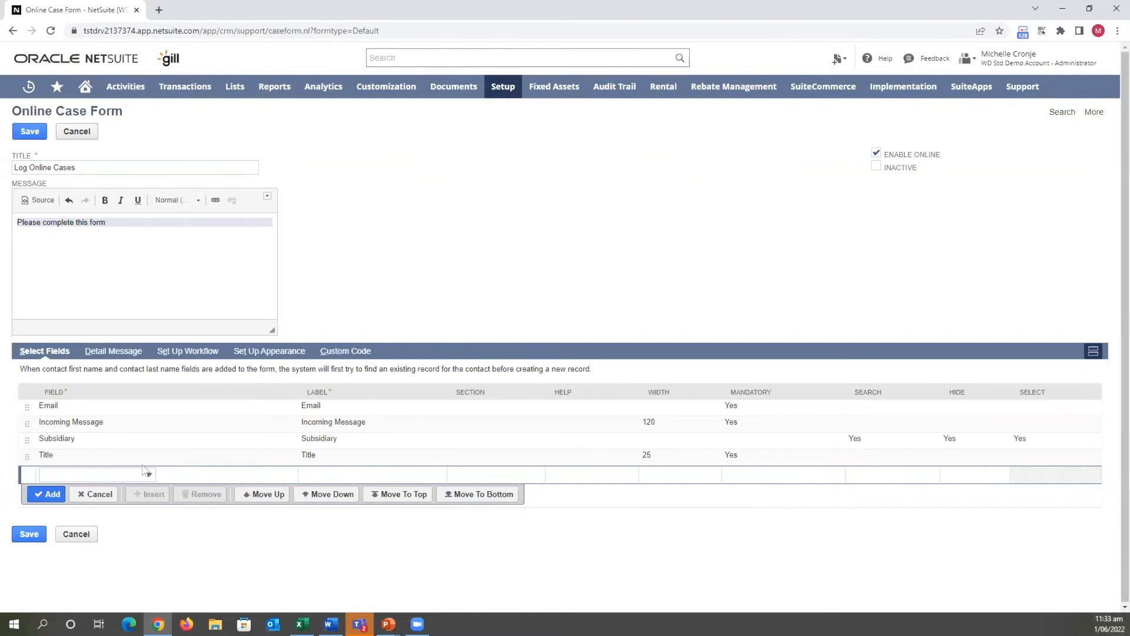
Move the Title field to the top of the form's field list, above Email
click(47, 457)
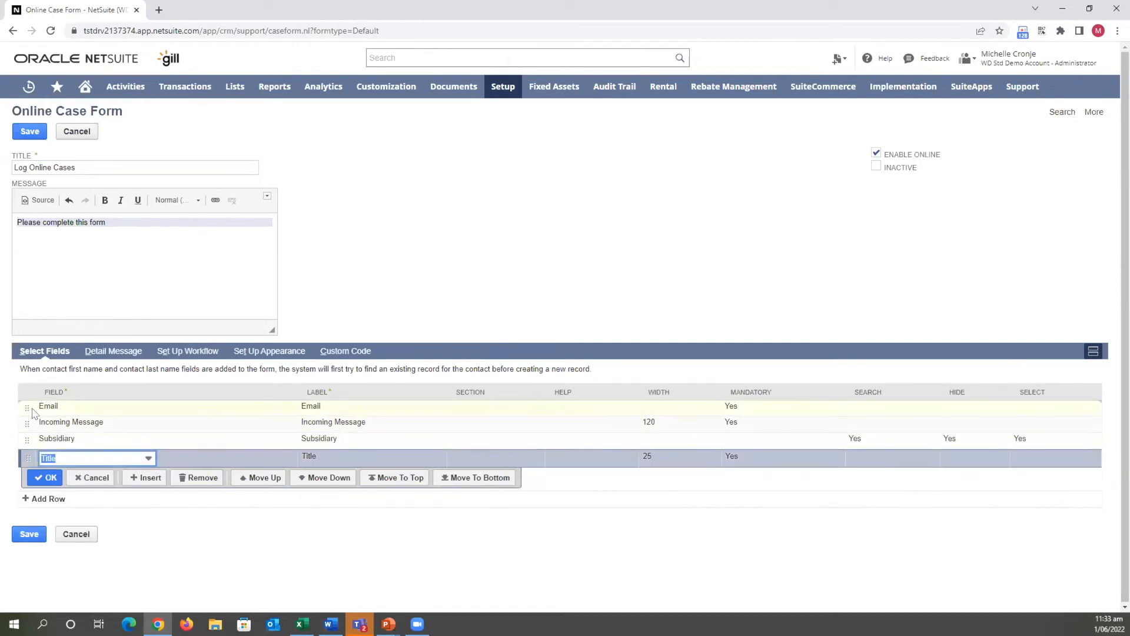
drag(30, 405, 29, 403)
click(52, 430)
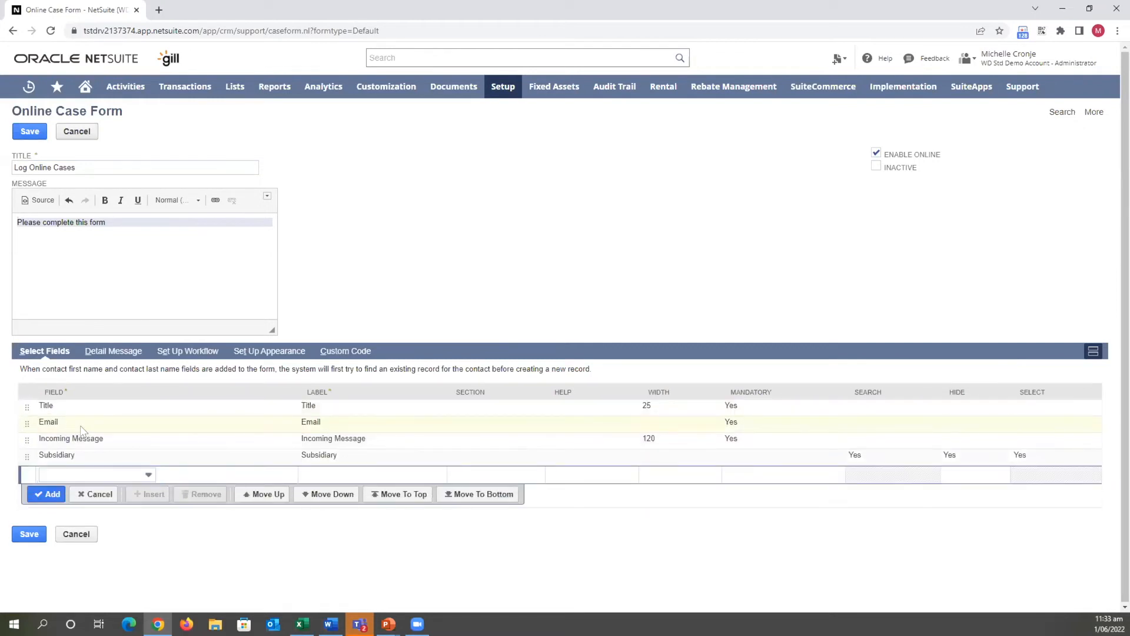
Insert a mandatory Company Name field above Email with the help text "Please enter the name of the company you represent"
click(72, 422)
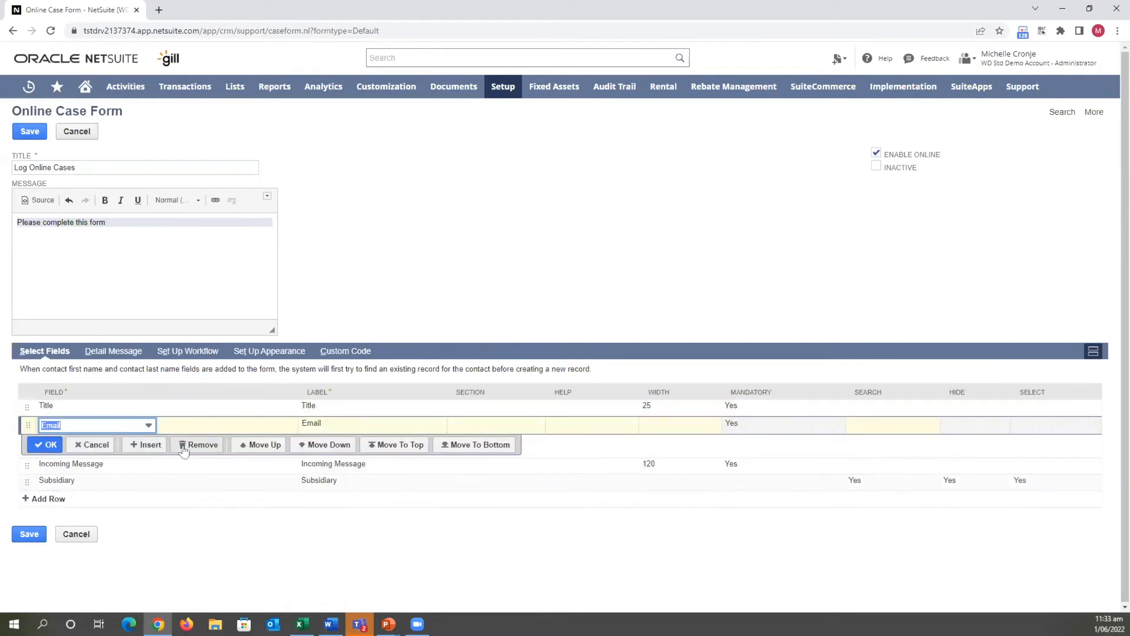
click(133, 449)
text(c)
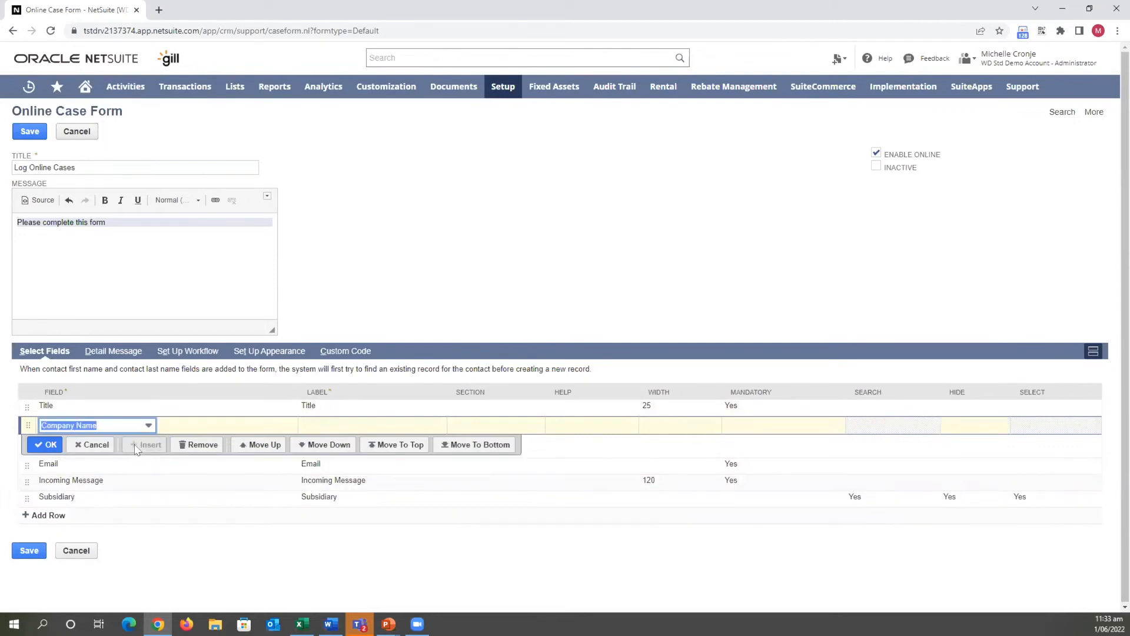
key(Tab)
key(Tab)
click(624, 424)
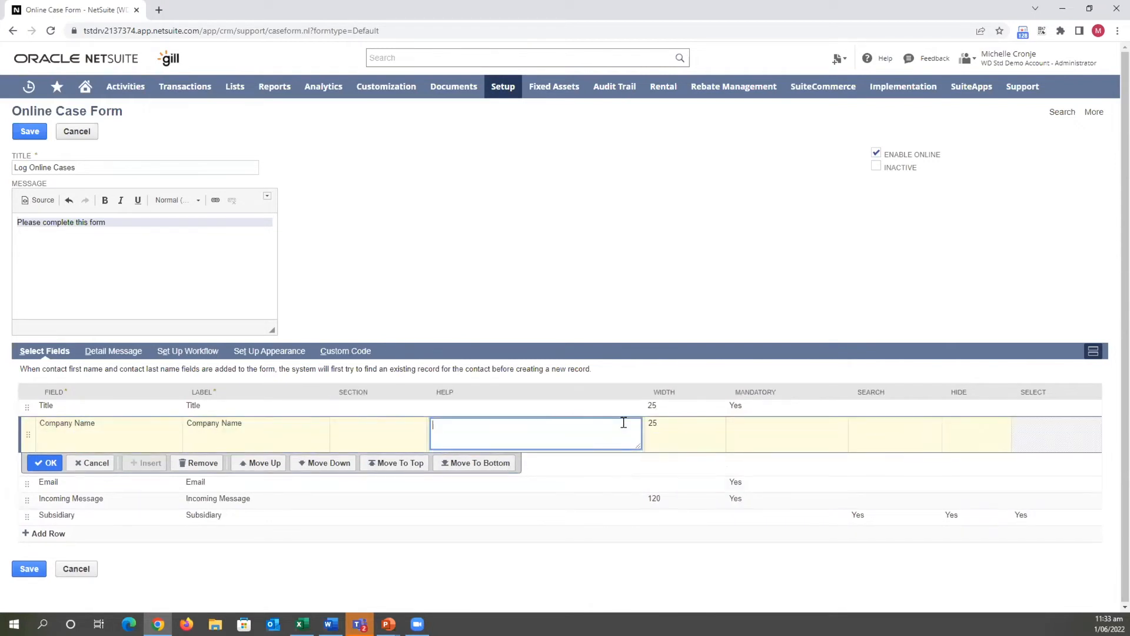
text(Please enter the name of the companuy you represent)
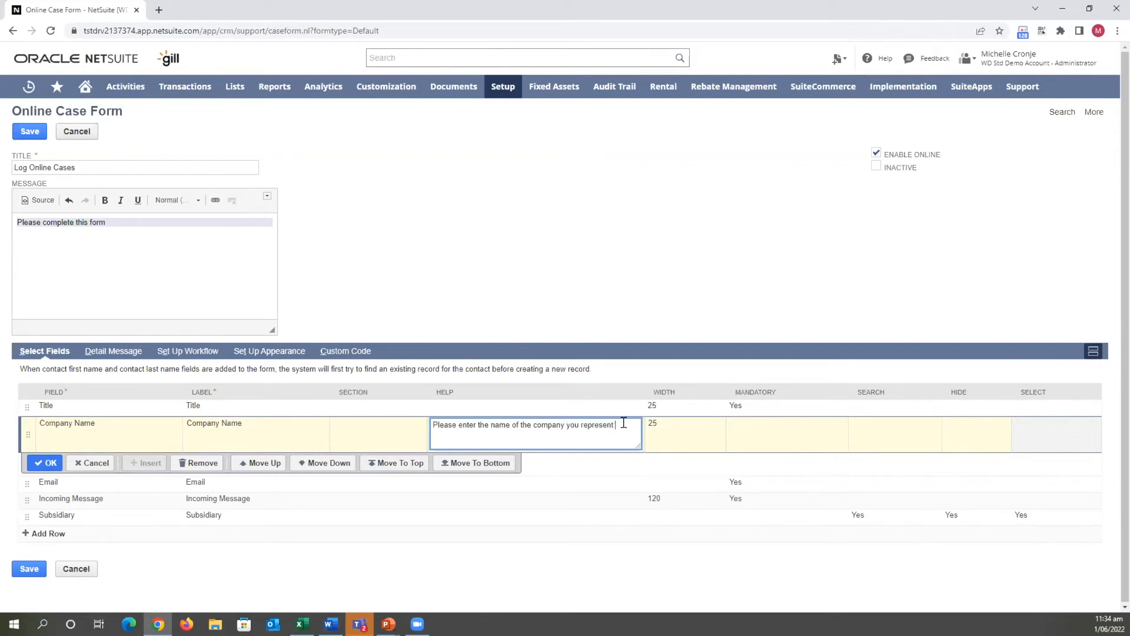
key(Tab)
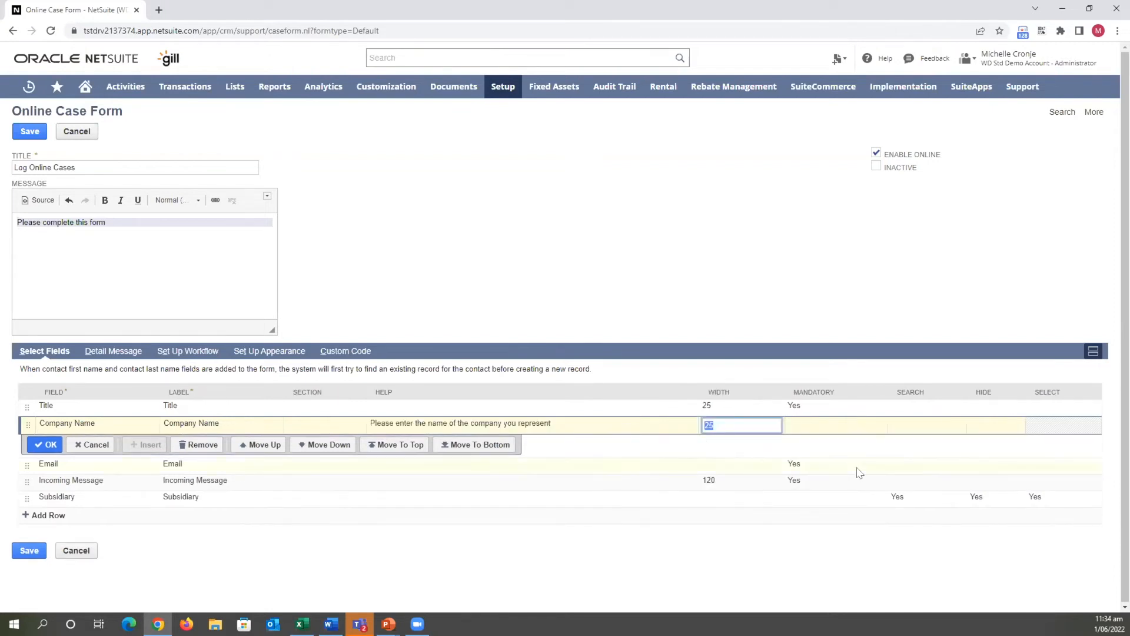
click(788, 431)
click(788, 426)
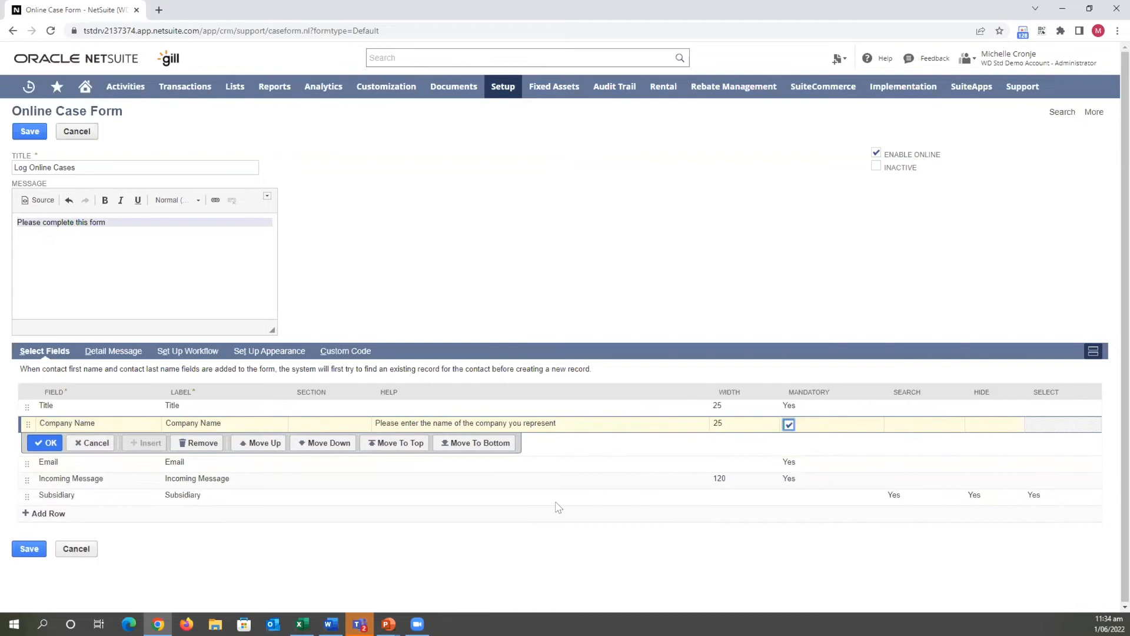
click(46, 442)
Insert a mandatory First Name field between Company Name and Email
click(87, 446)
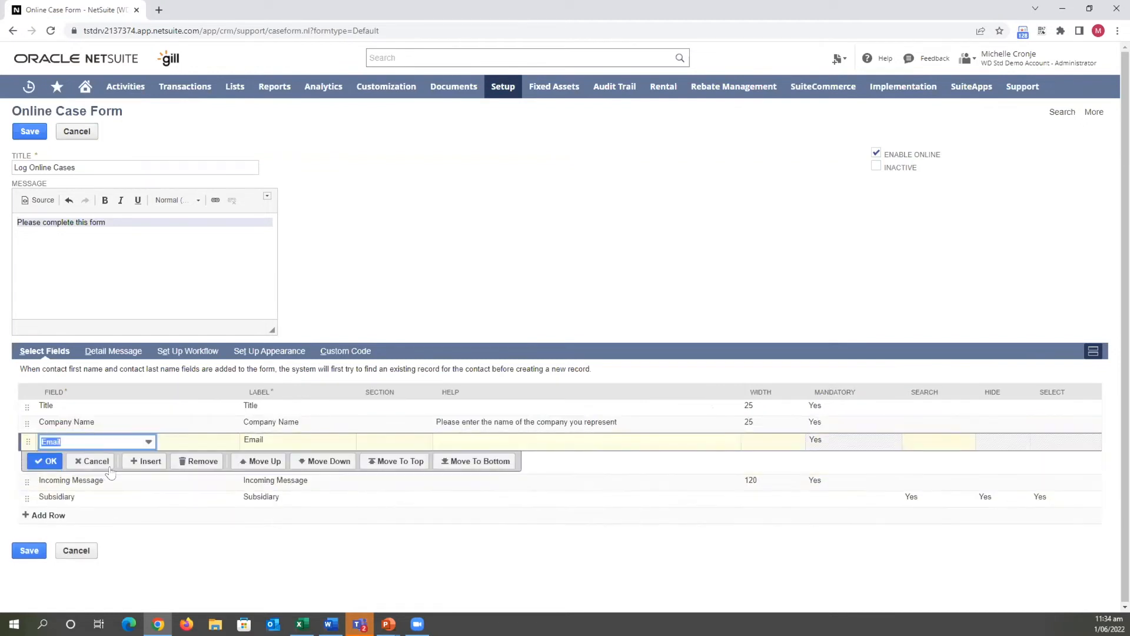
click(149, 461)
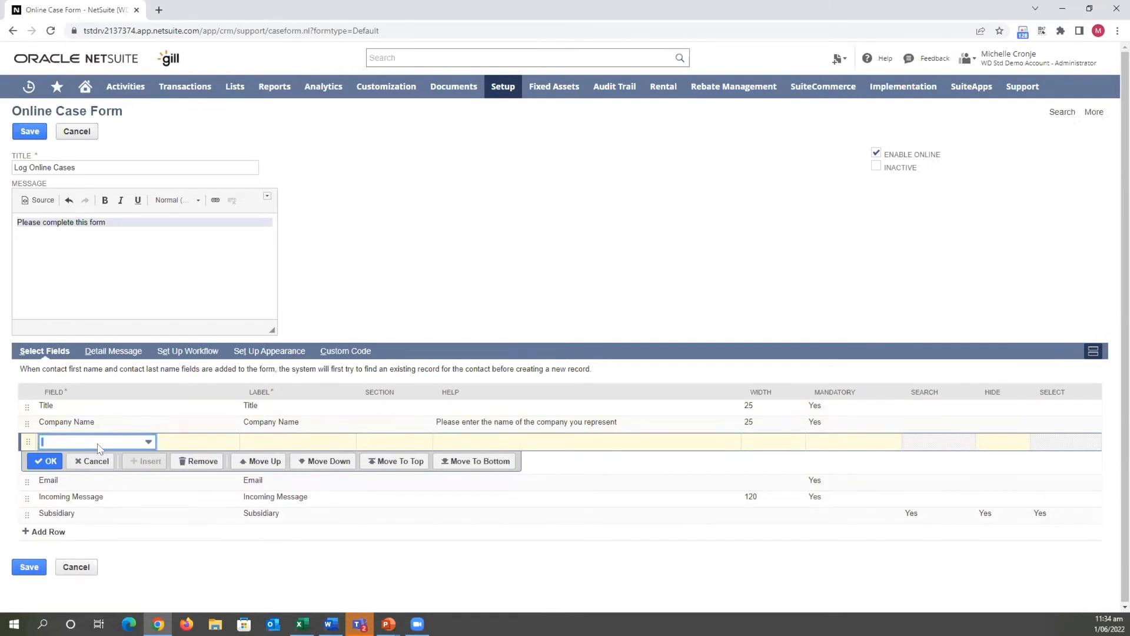
text(fi)
key(Tab)
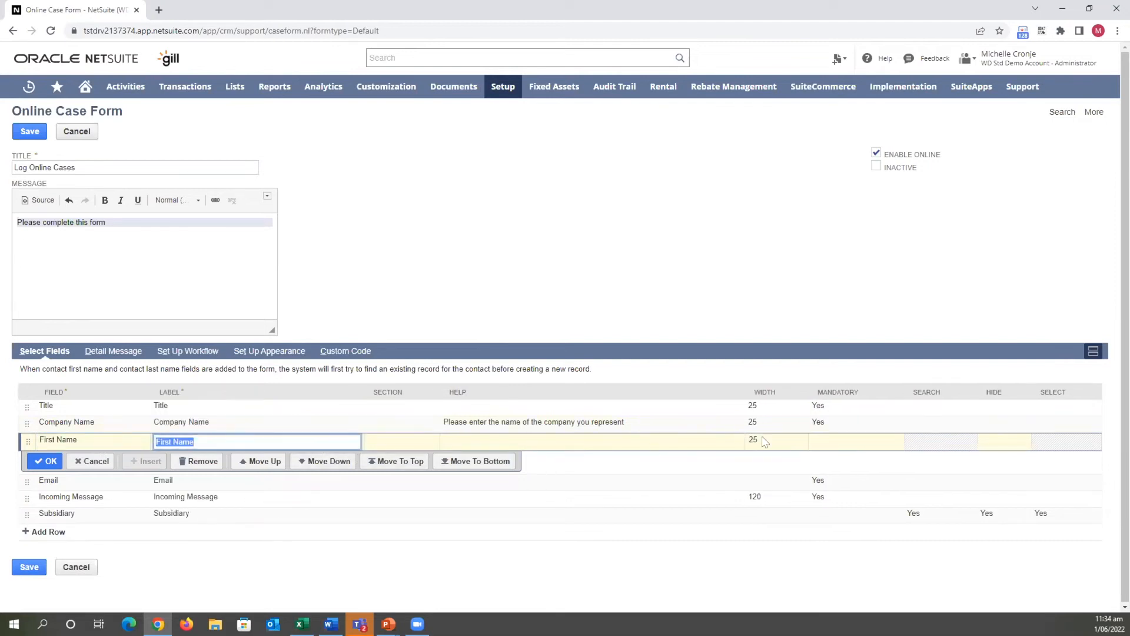
click(811, 448)
click(788, 441)
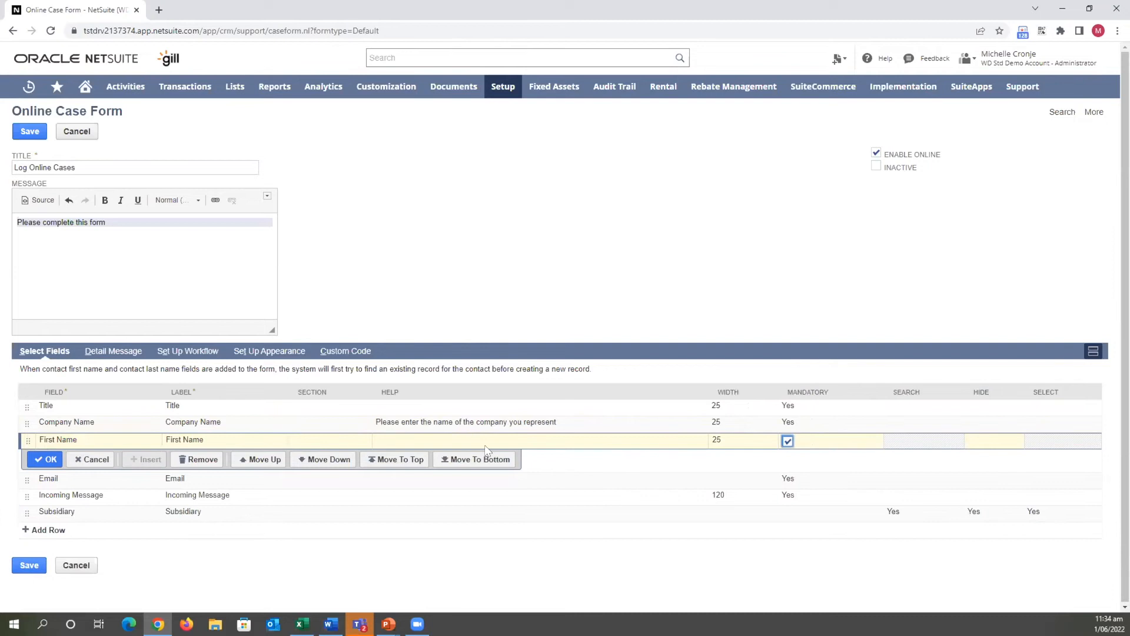
click(44, 459)
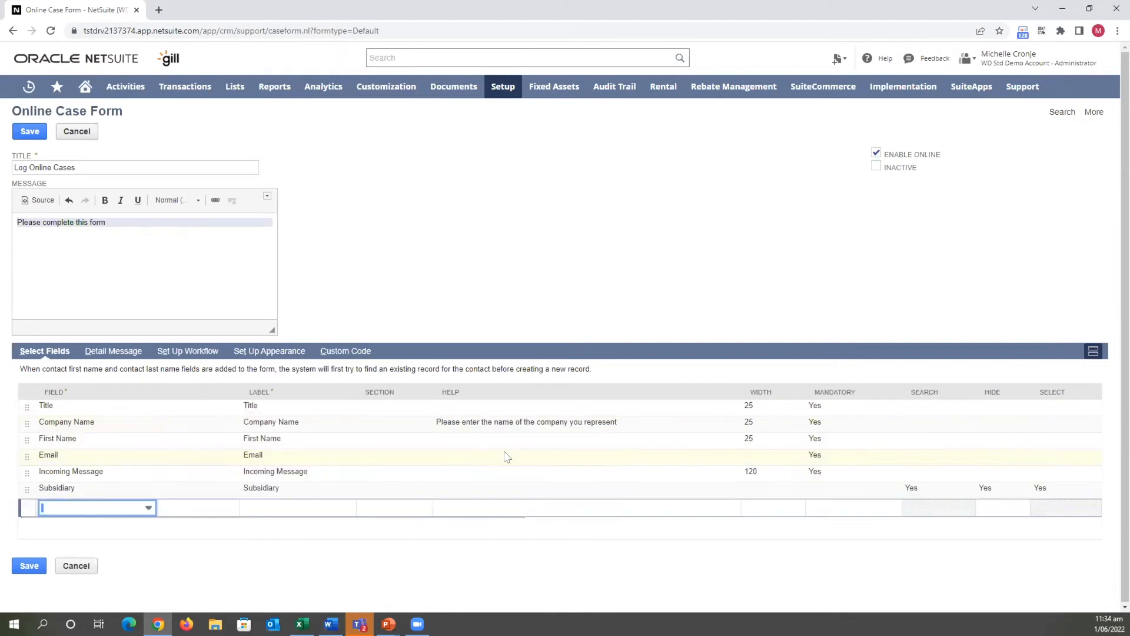
Insert a mandatory Last Name field between First Name and Email
click(56, 458)
click(55, 459)
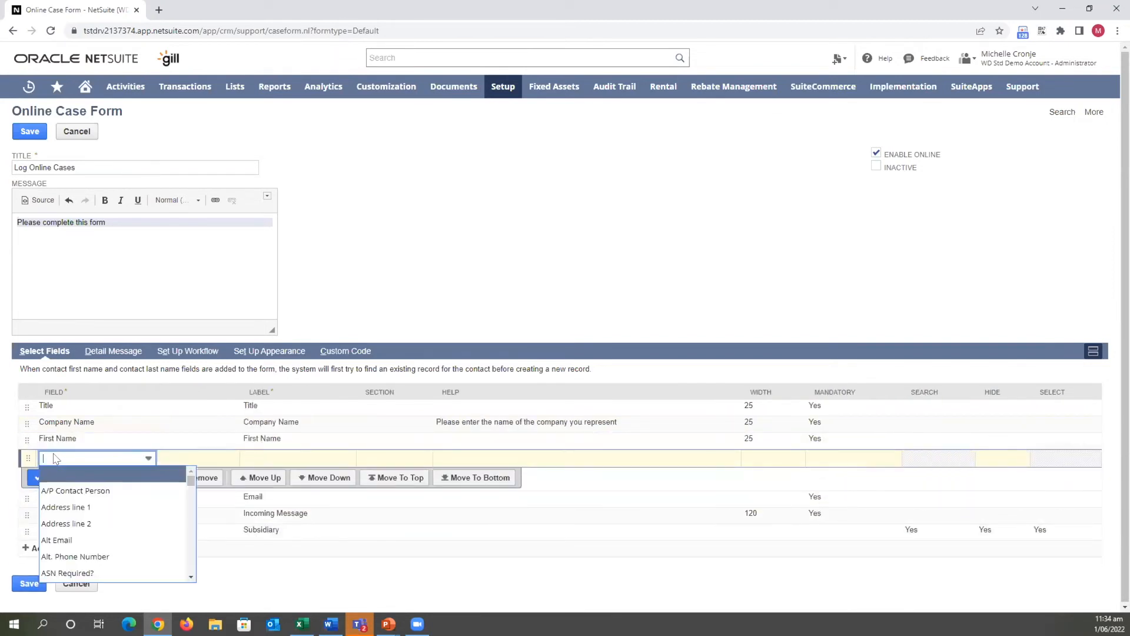
text(Last Name)
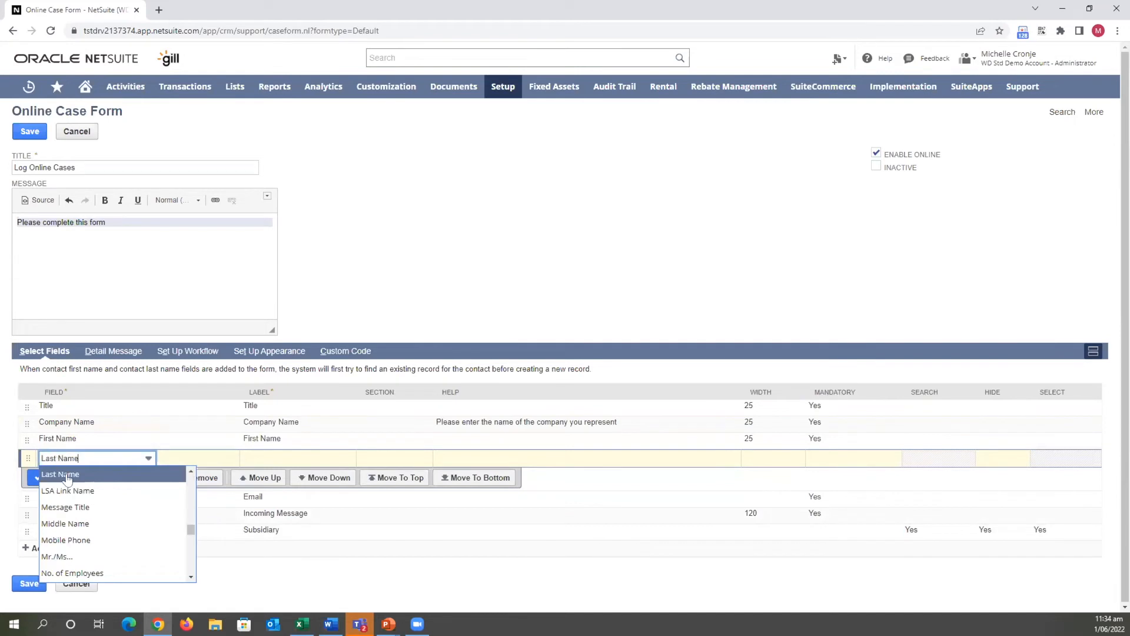
key(Return)
click(804, 462)
click(788, 458)
click(44, 476)
Insert a mandatory Phone Number field between Email and Incoming Message
click(77, 471)
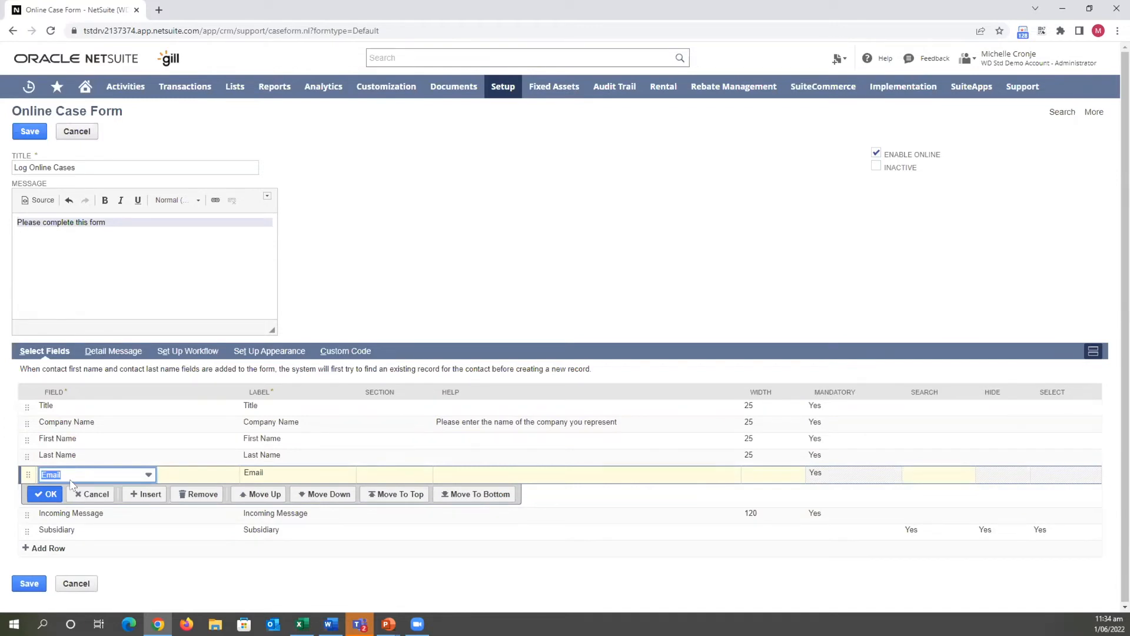
click(48, 495)
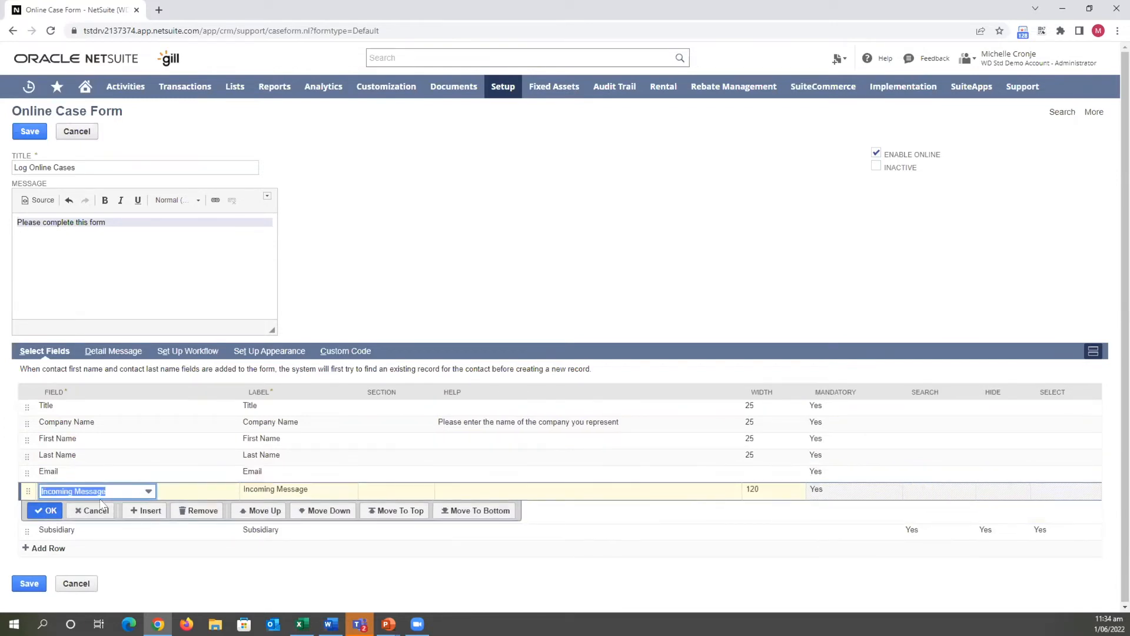
click(143, 510)
click(62, 493)
text(Phone Number)
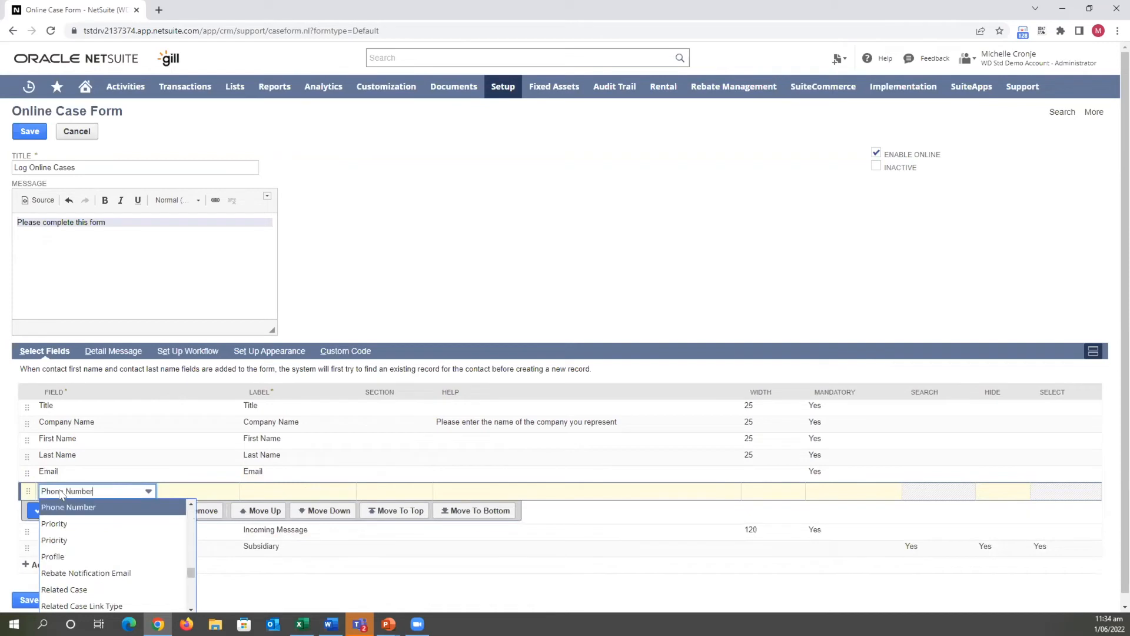
click(63, 508)
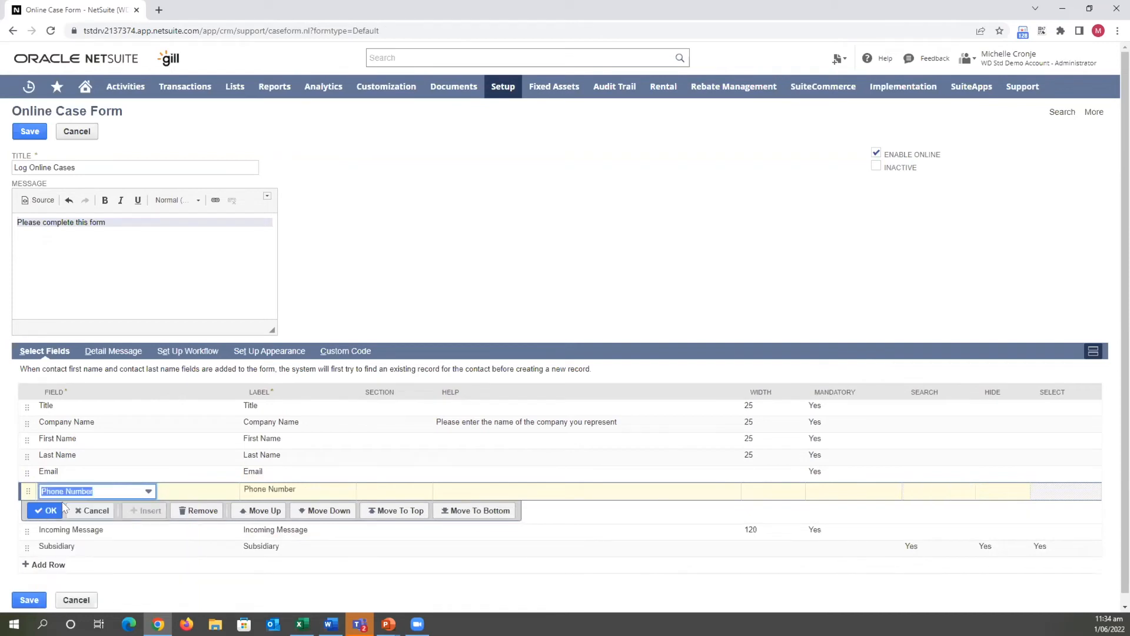
click(788, 491)
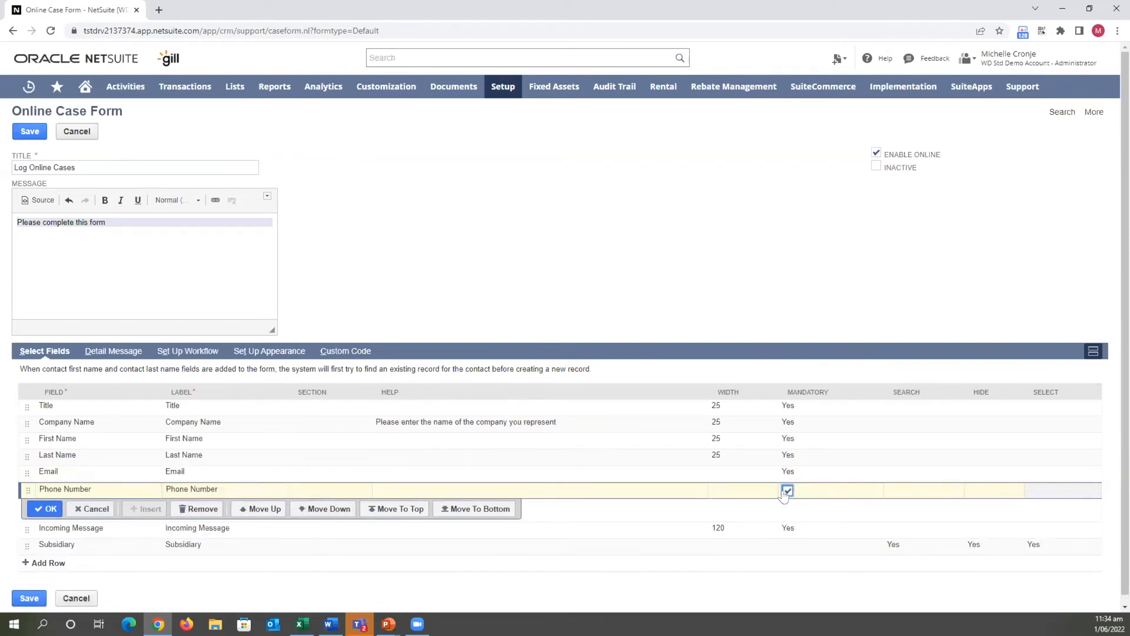
click(46, 509)
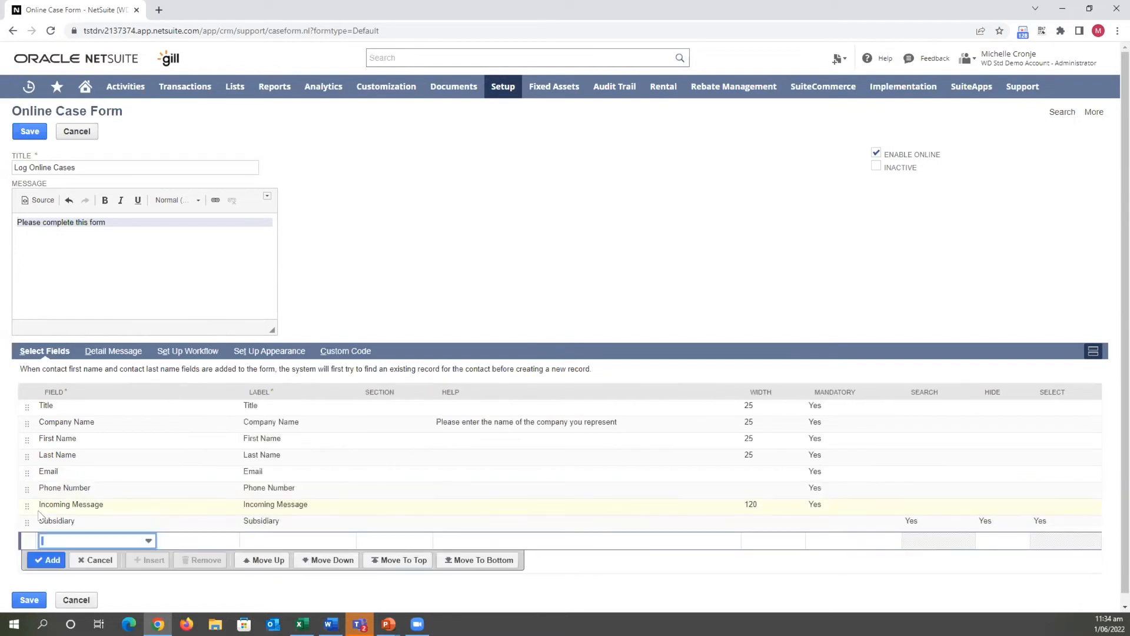
Change the label of the Incoming Message field to "Please enter the detail of your concern"
click(82, 505)
click(288, 509)
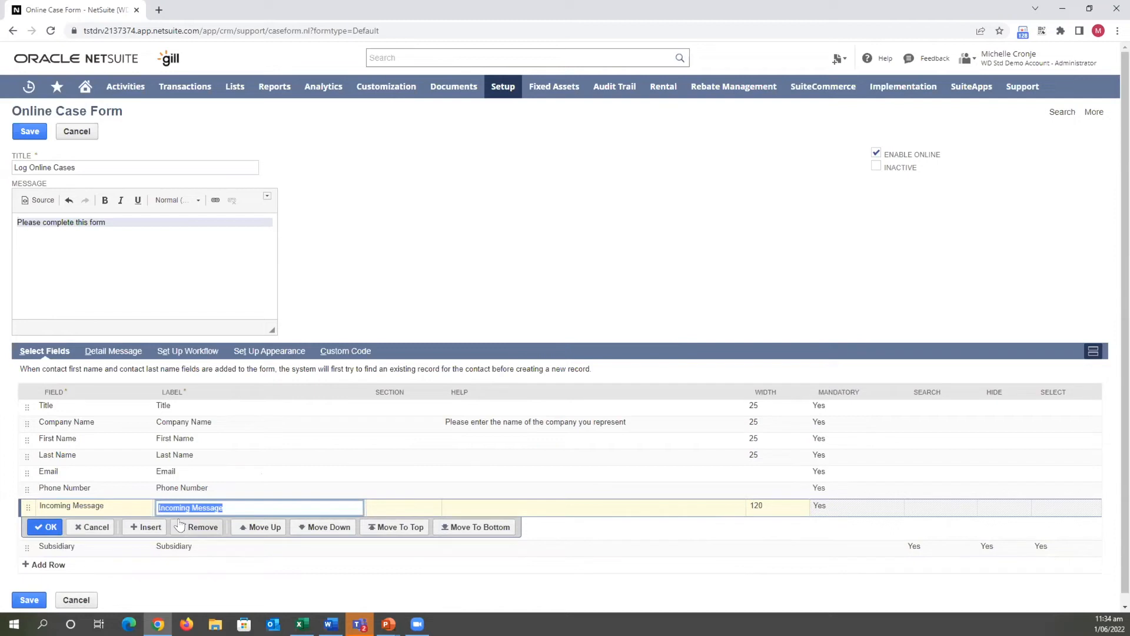
text(Please enter the detail of your concern)
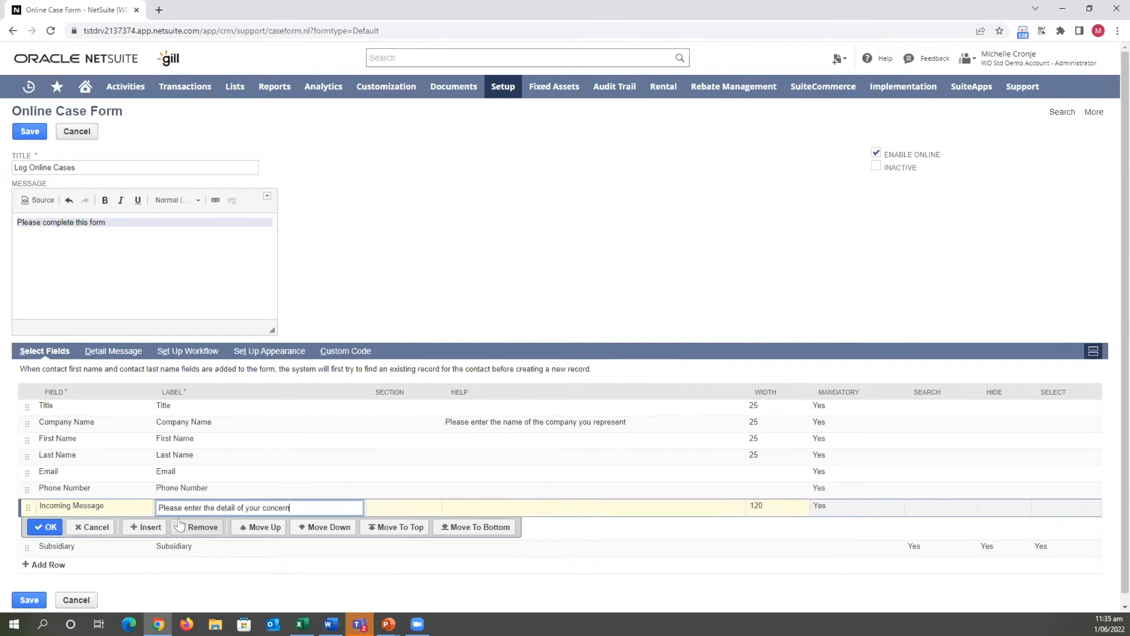
click(46, 527)
Insert a Case Type field between Phone Number and Incoming Message
click(68, 509)
click(141, 527)
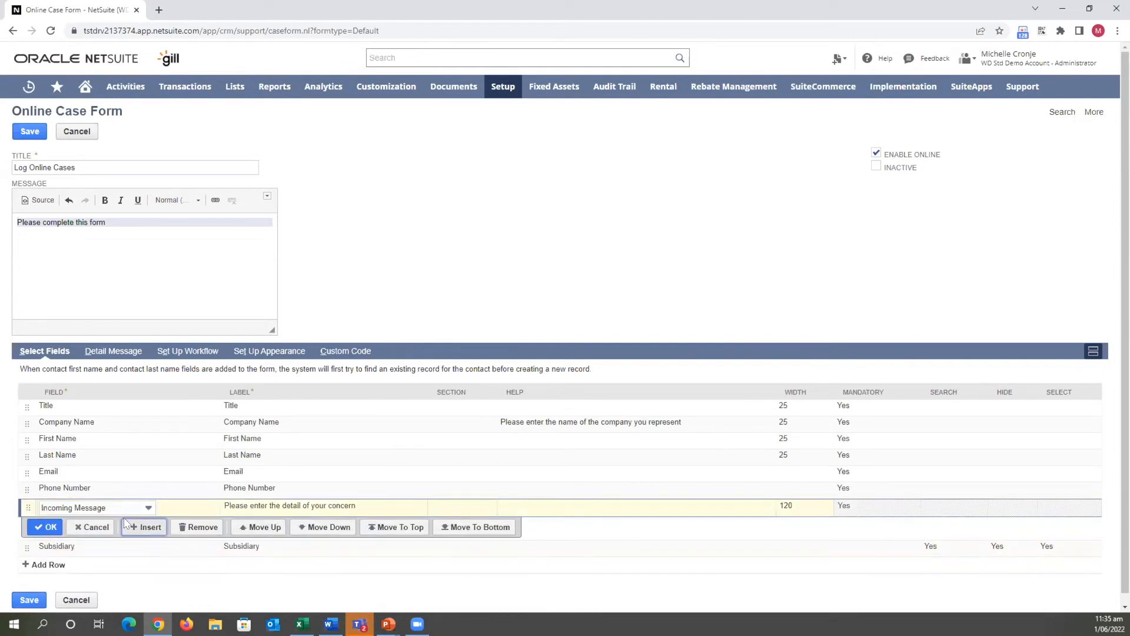
click(98, 506)
text(Case Origin)
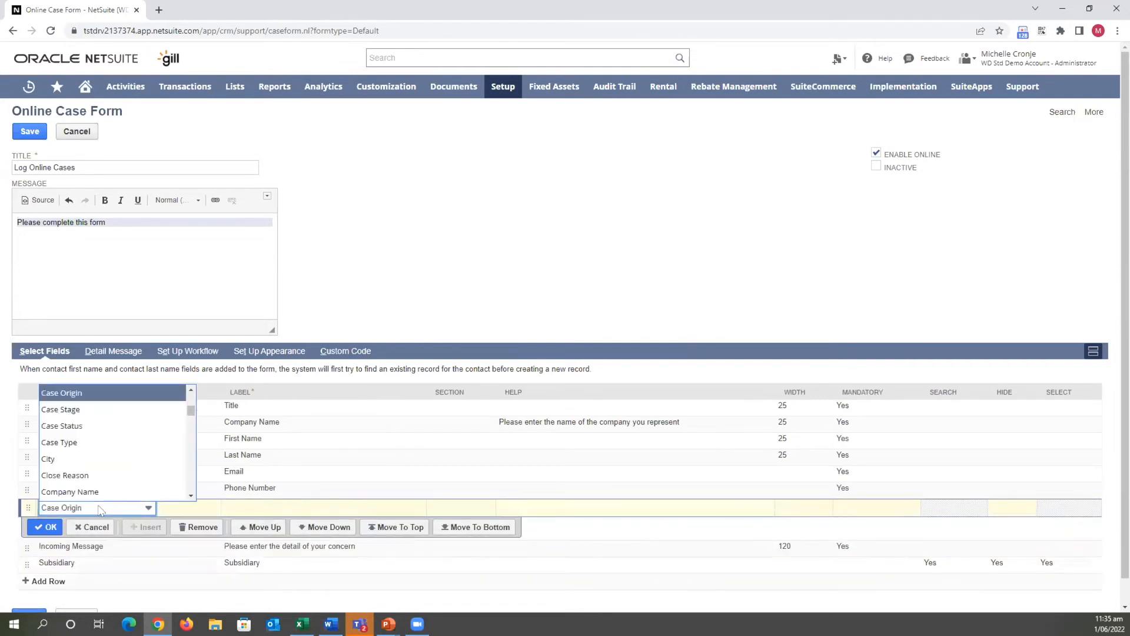
click(100, 444)
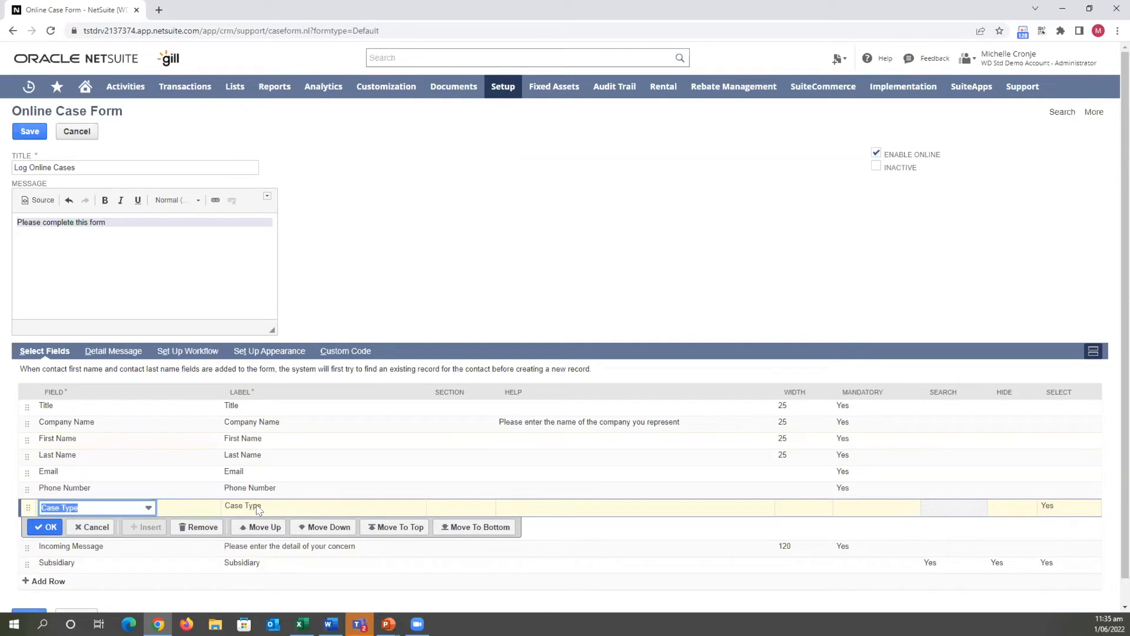
Label the Case Type field "Please select type most relevant" and make it mandatory
click(242, 507)
text(Please select)
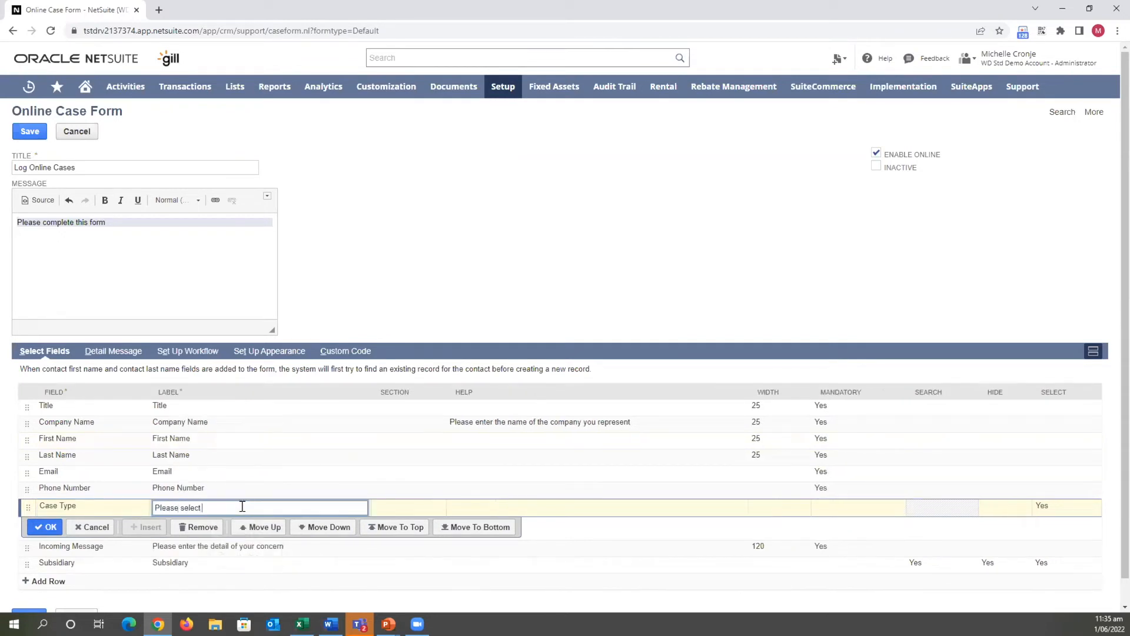
text( Ctype relev)
key(BackSpace)
key(BackSpace)
key(BackSpace)
key(BackSpace)
key(BackSpace)
text(most relevant)
click(831, 514)
click(819, 508)
click(45, 525)
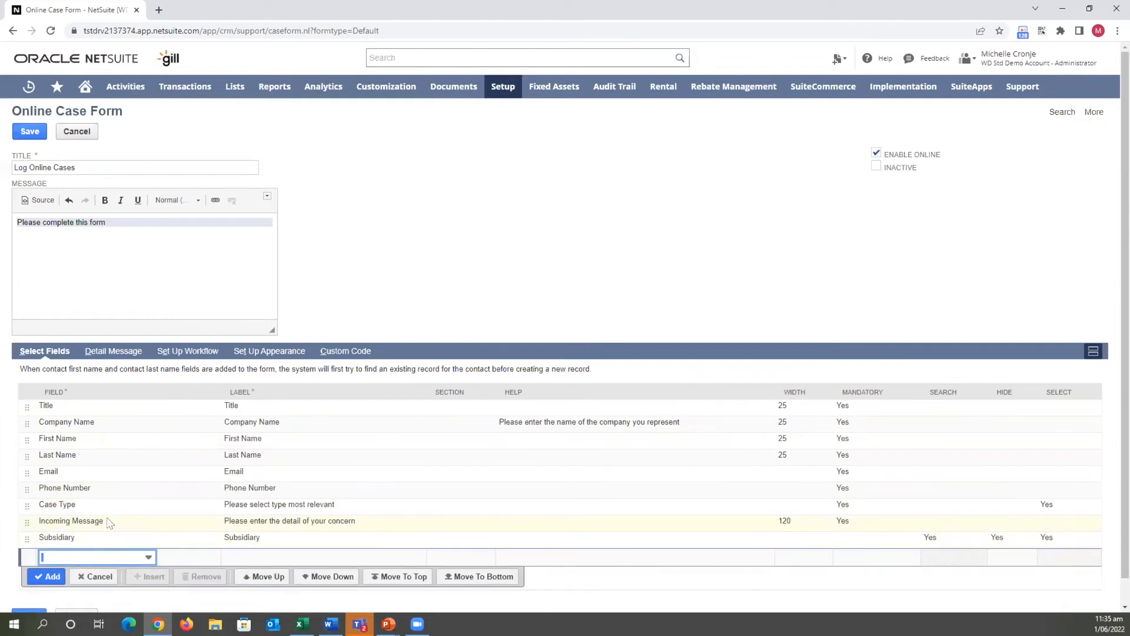
Insert a Support Item field between Case Type and Incoming Message and label it "Product"
click(89, 519)
click(147, 544)
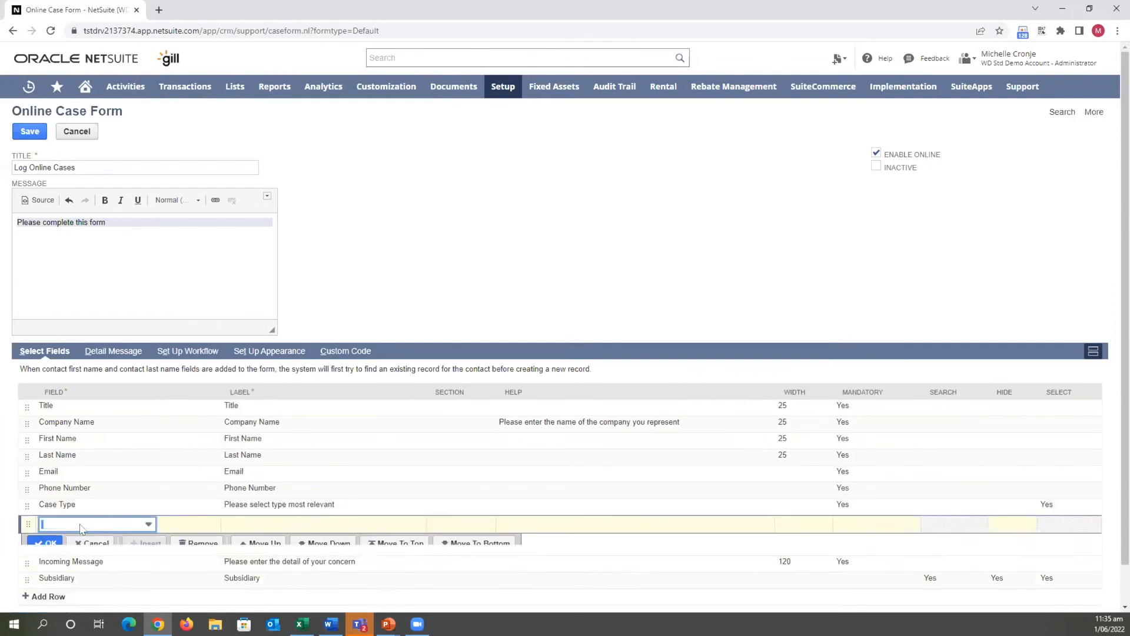
click(63, 524)
text(sup)
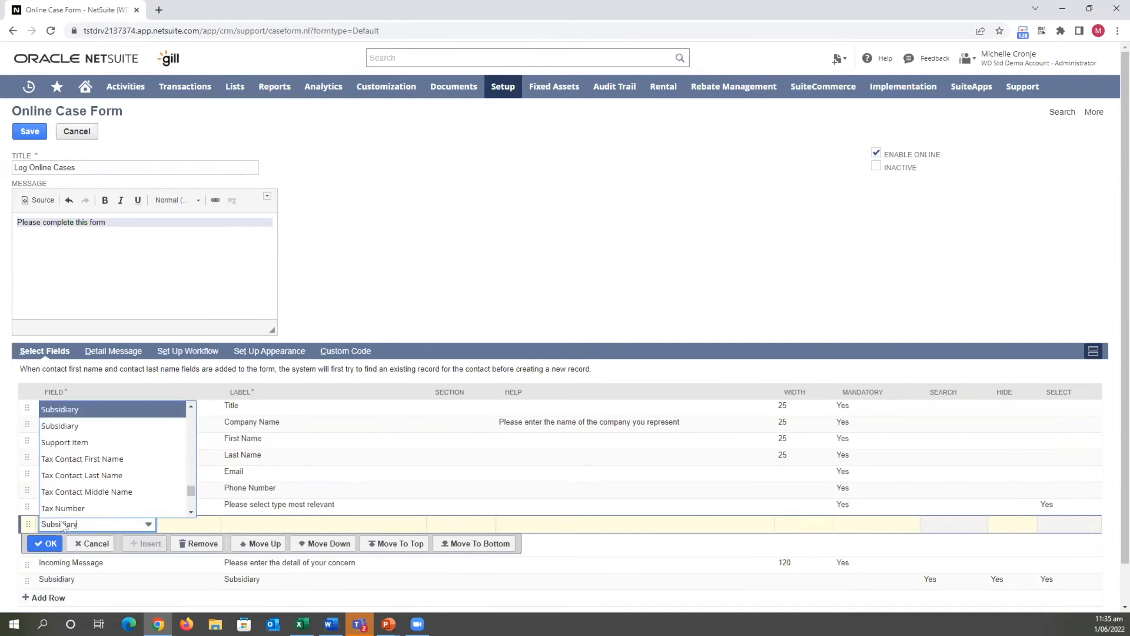
click(71, 414)
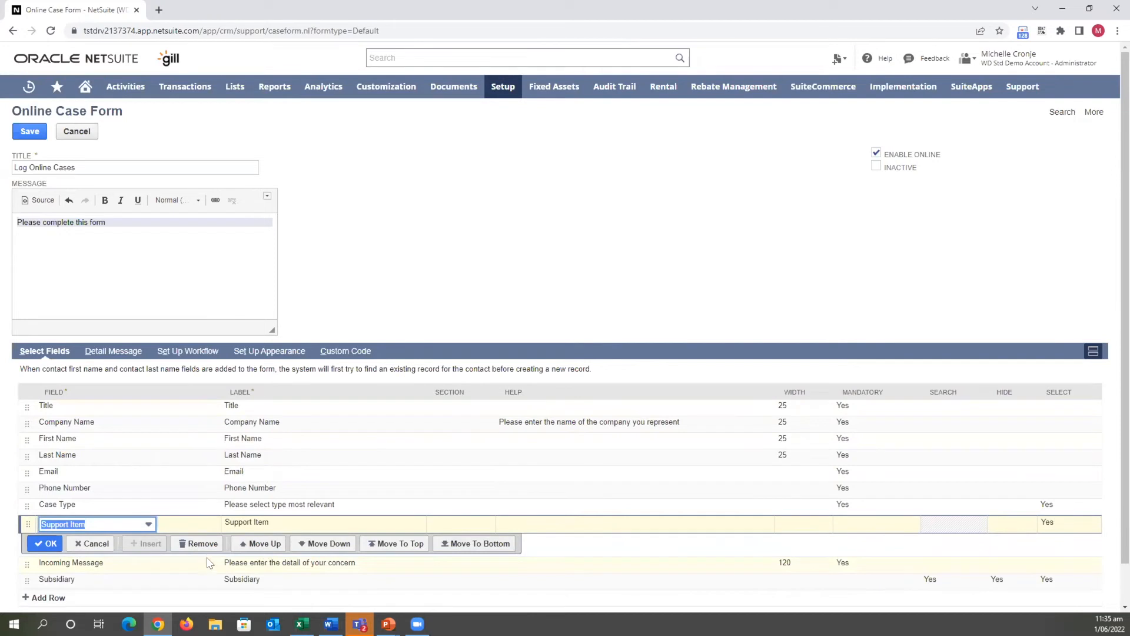
click(267, 528)
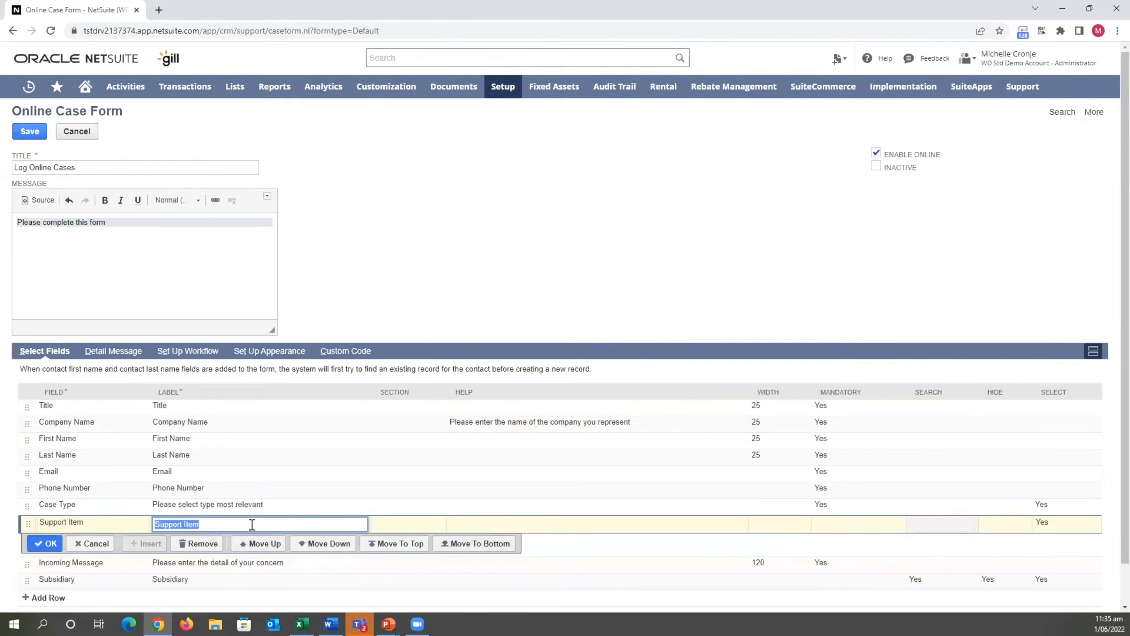
text(Product)
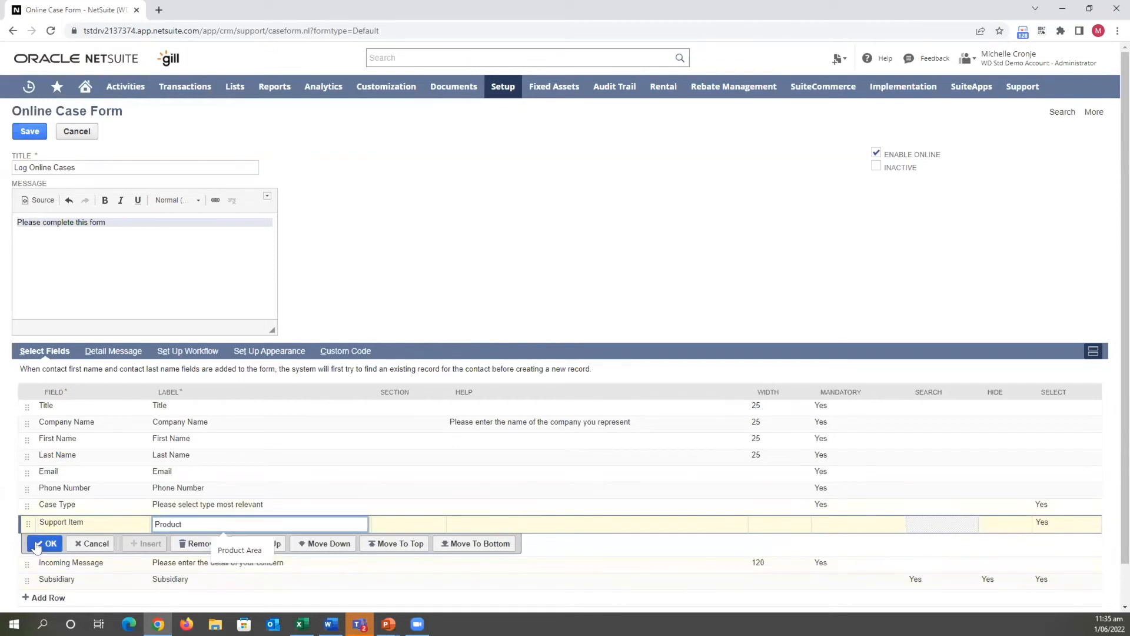
Add the help text "Please select the product you are referring to" to the Support Item field, correcting the spelling
click(520, 526)
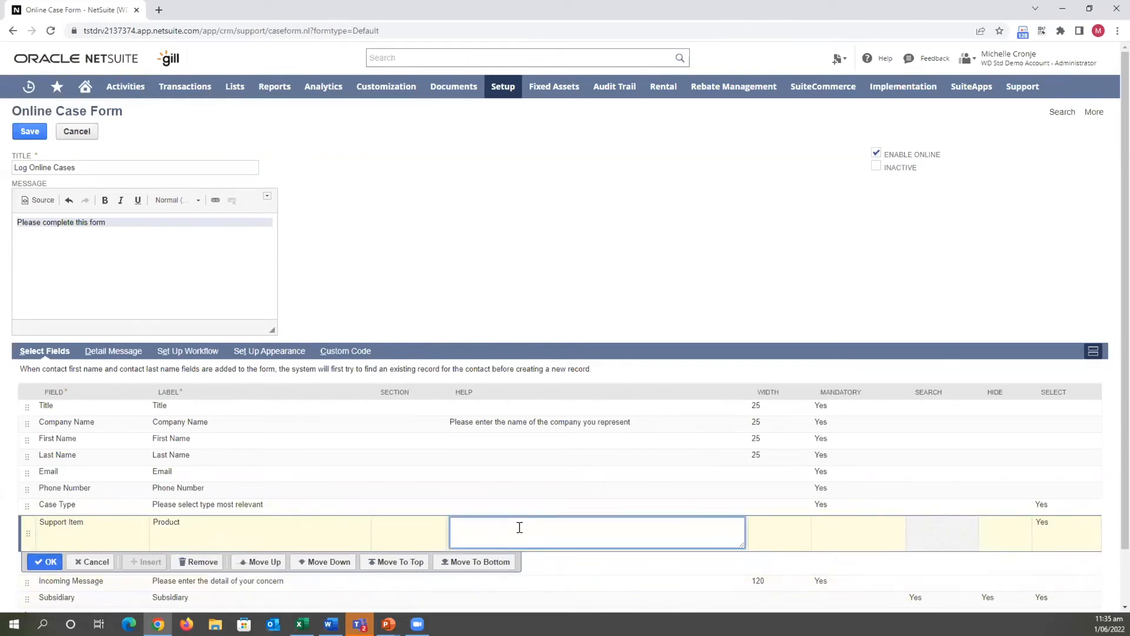
text(Please select the product you are refering to)
right_click(580, 524)
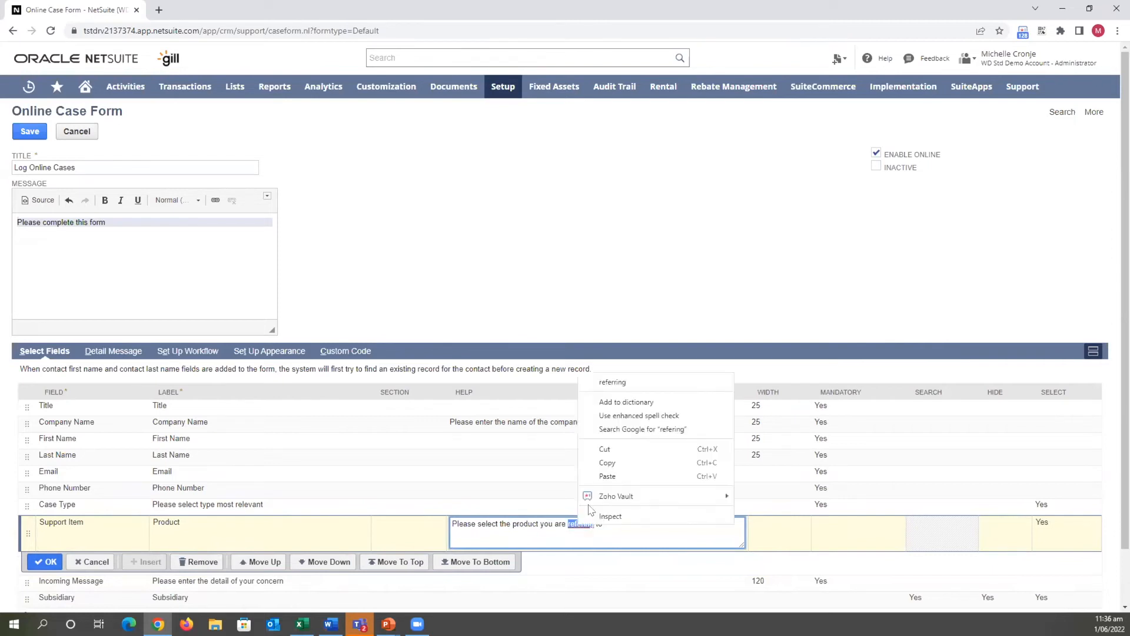
click(612, 382)
click(45, 562)
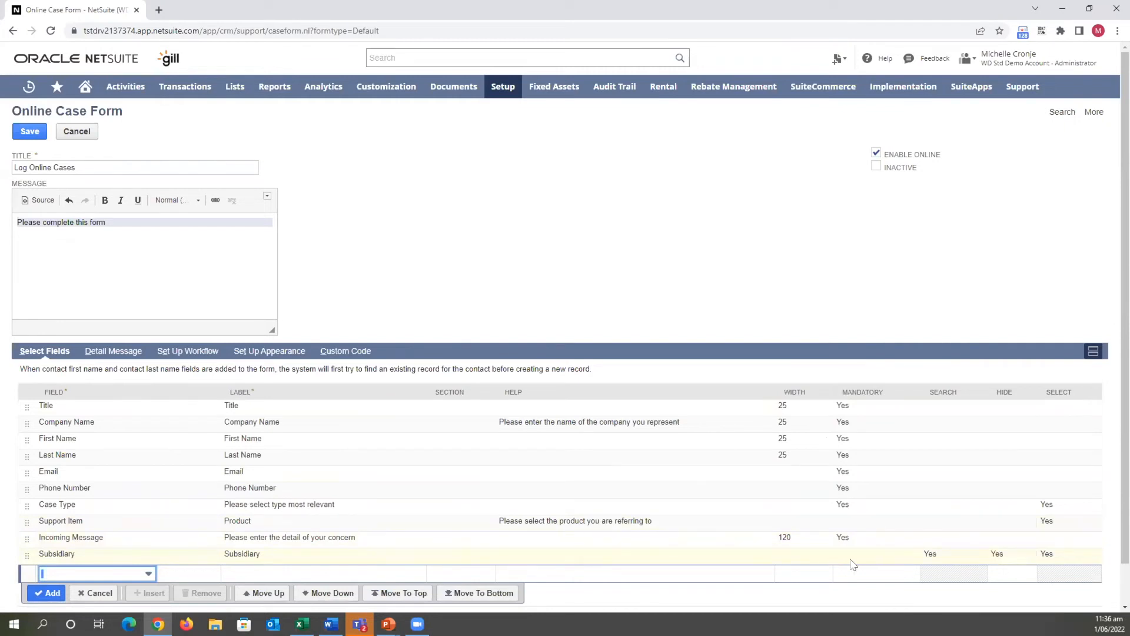
Turn off the Hide option for the Subsidiary field
click(996, 555)
click(995, 556)
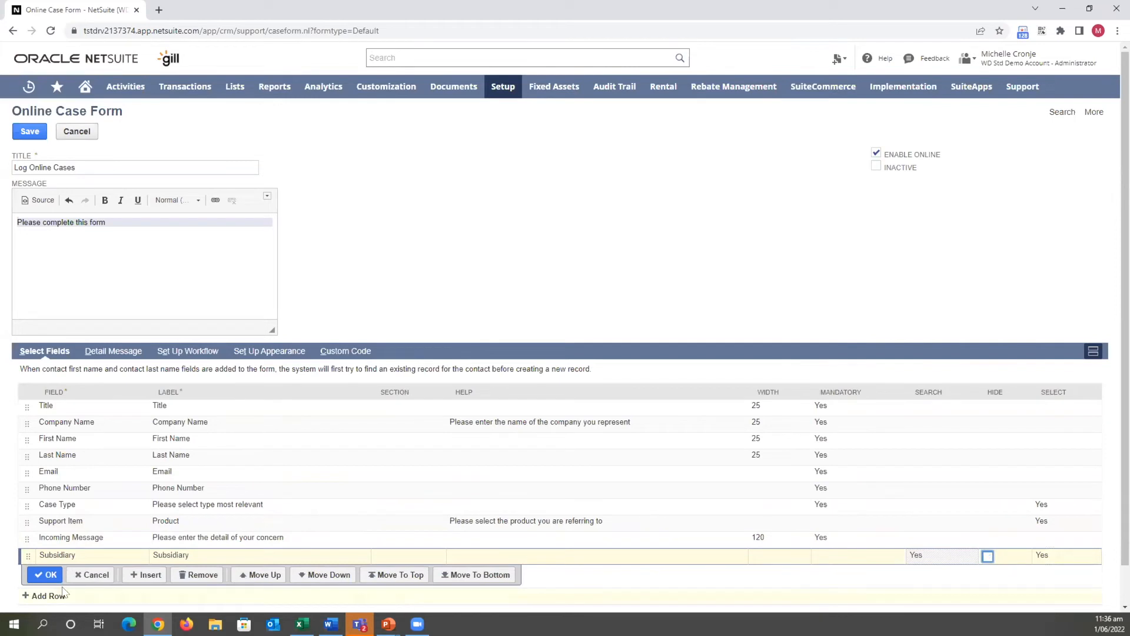
click(43, 575)
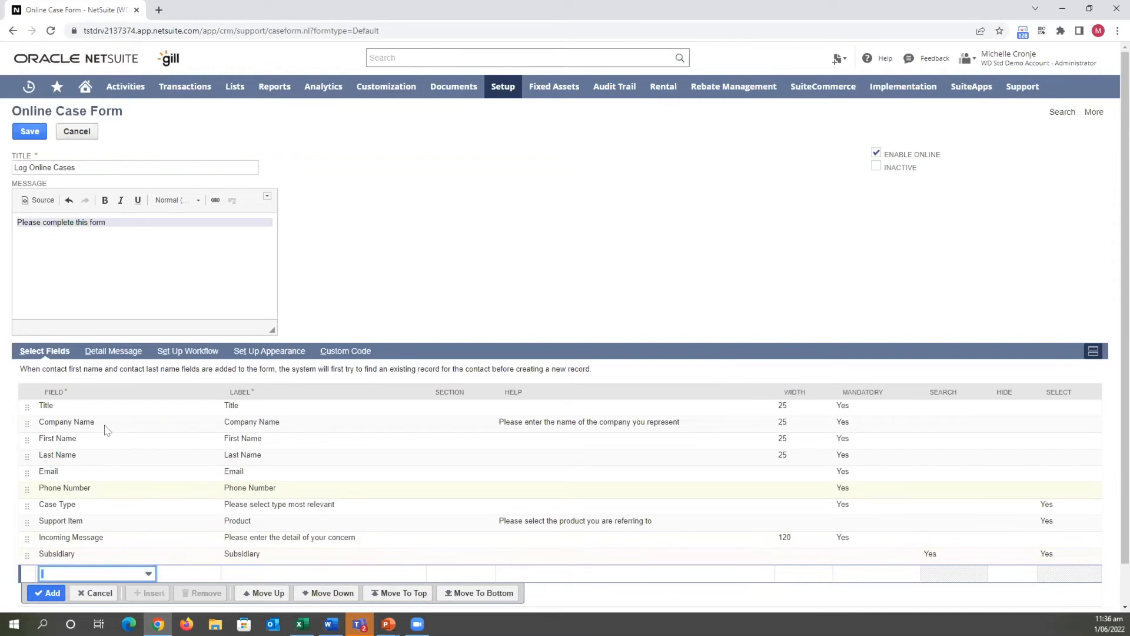
Enter the form's detail message "Please complete form and submit a support rep will be in contact with you."
click(109, 350)
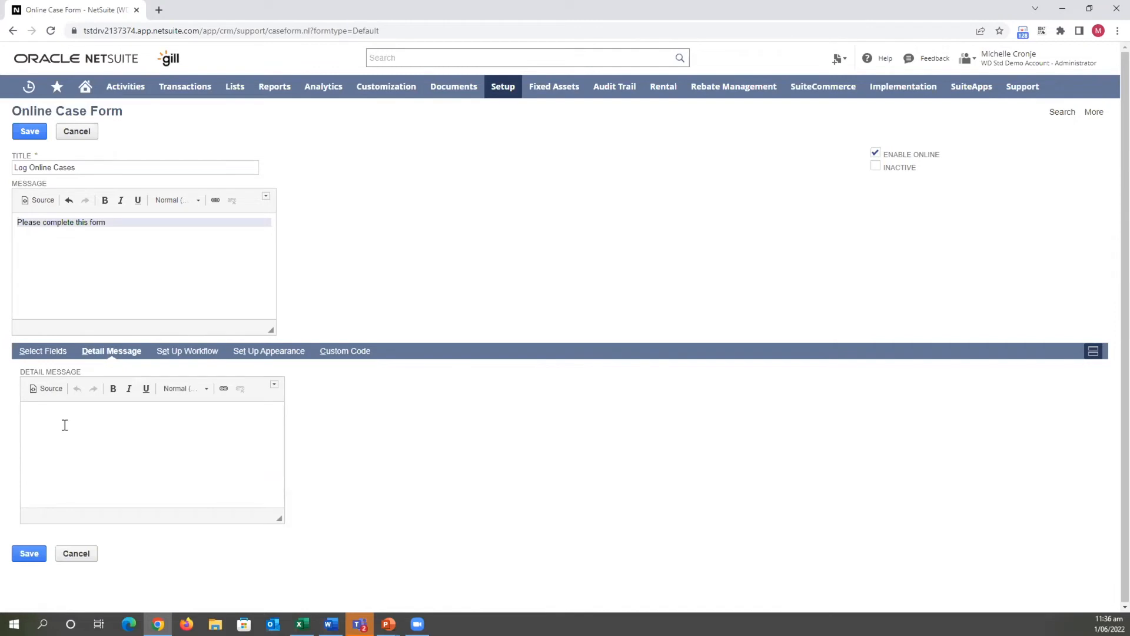
text(Please complete form and submit ad)
key(BackSpace)
text(support rep will be in co)
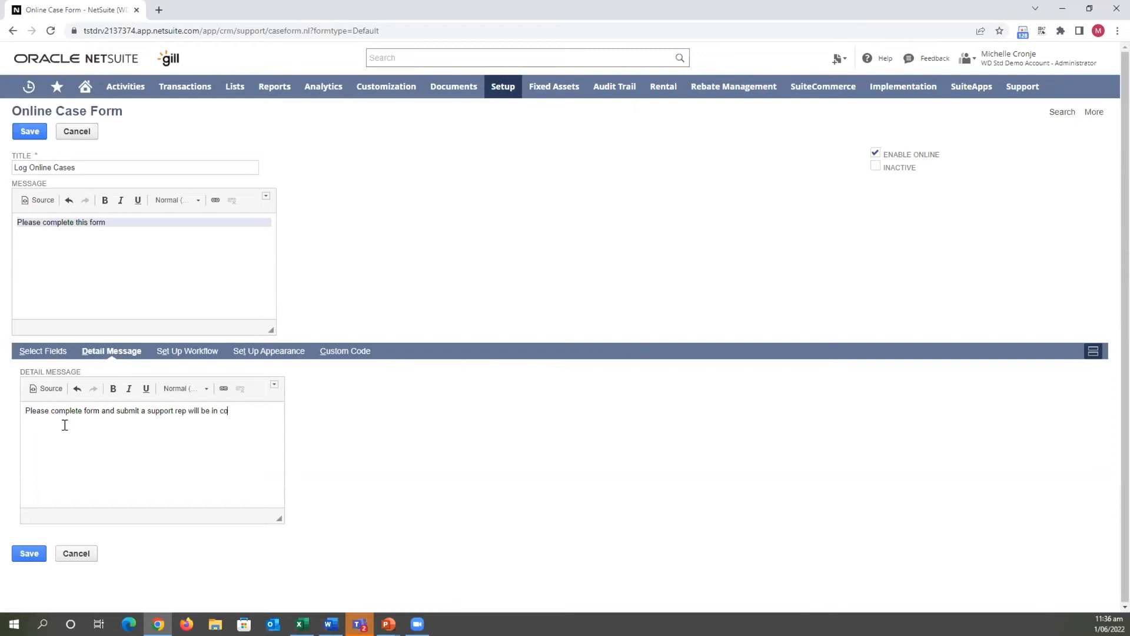
text(ntact with you.)
Set the case origin to Online in the form's workflow preferences
click(176, 354)
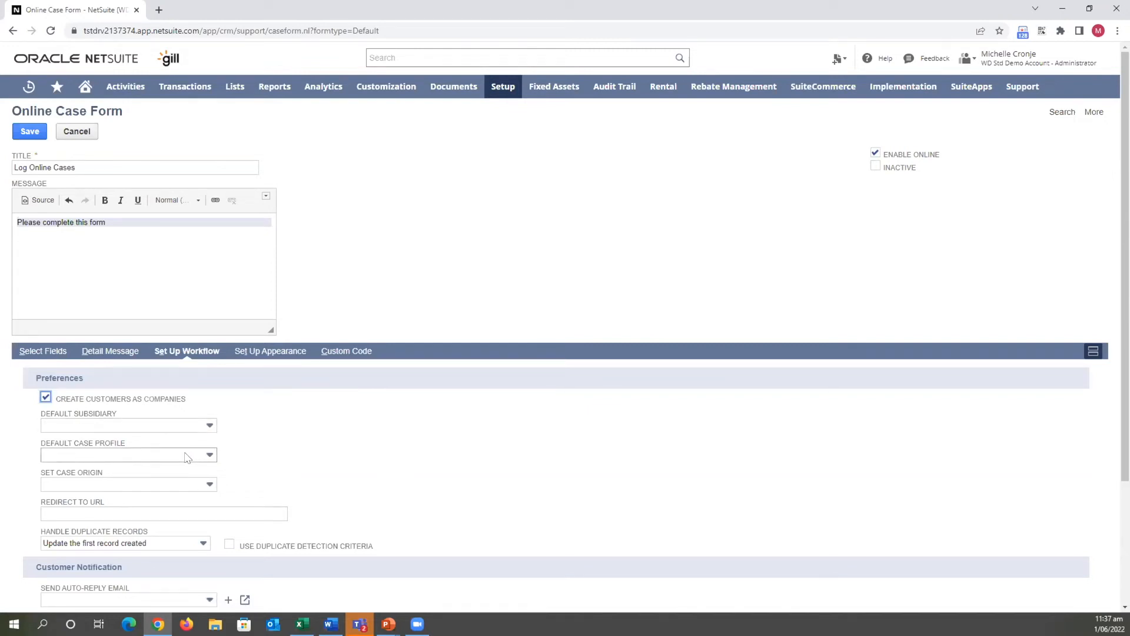
click(183, 483)
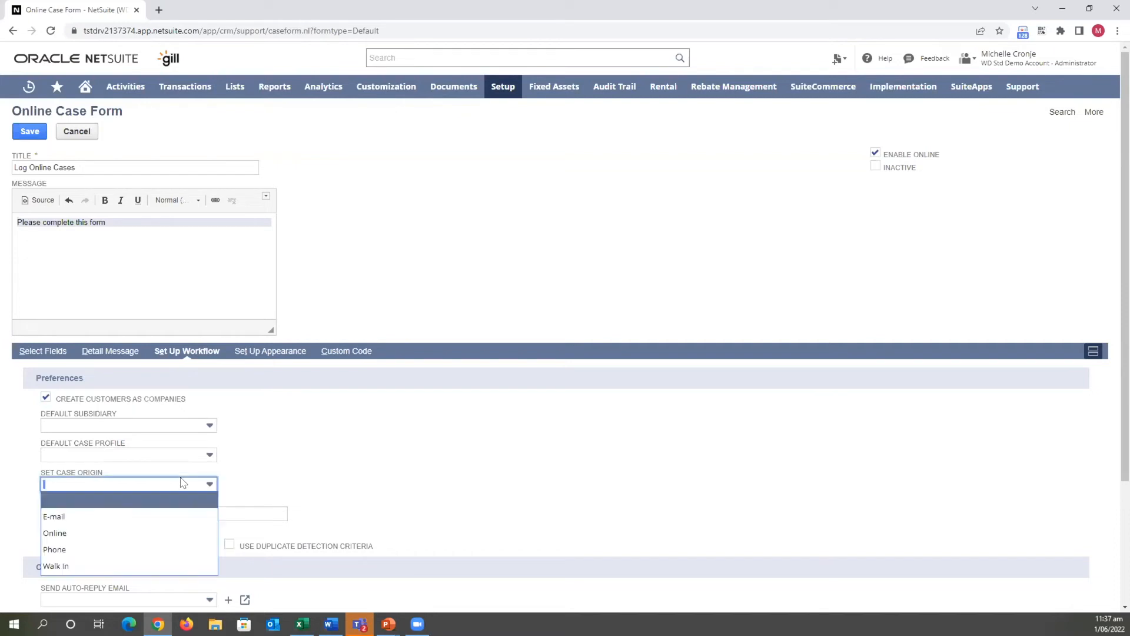
click(137, 533)
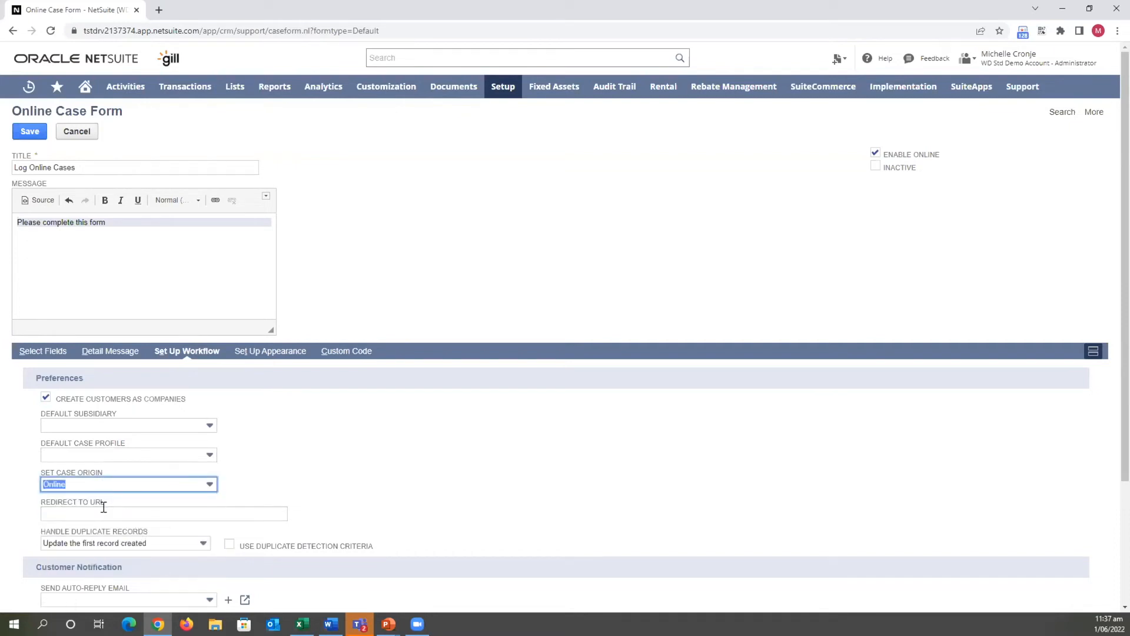
Set the redirect URL to the suggested liberateit.com address and enable the use of duplicate detection criteria
click(134, 511)
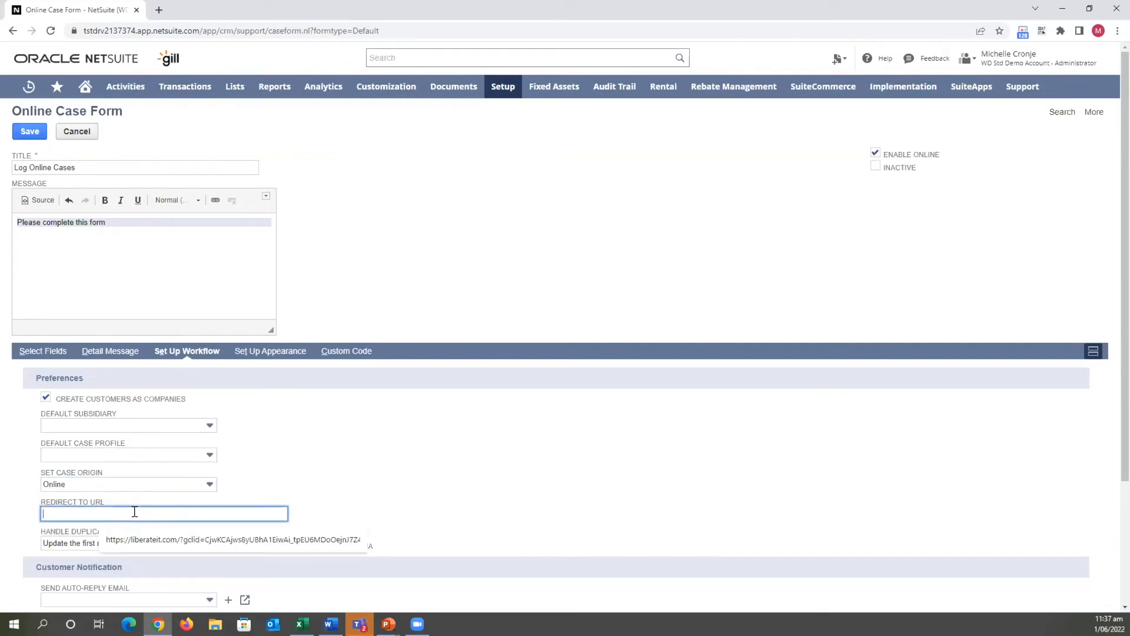
click(155, 539)
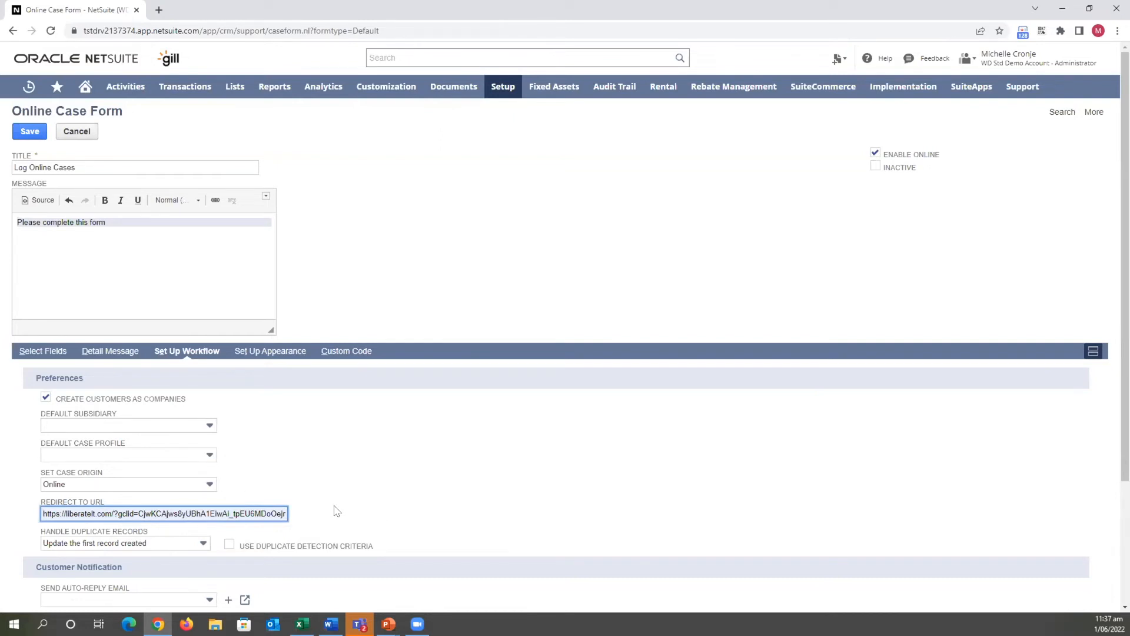
scroll(320, 507, down, 2)
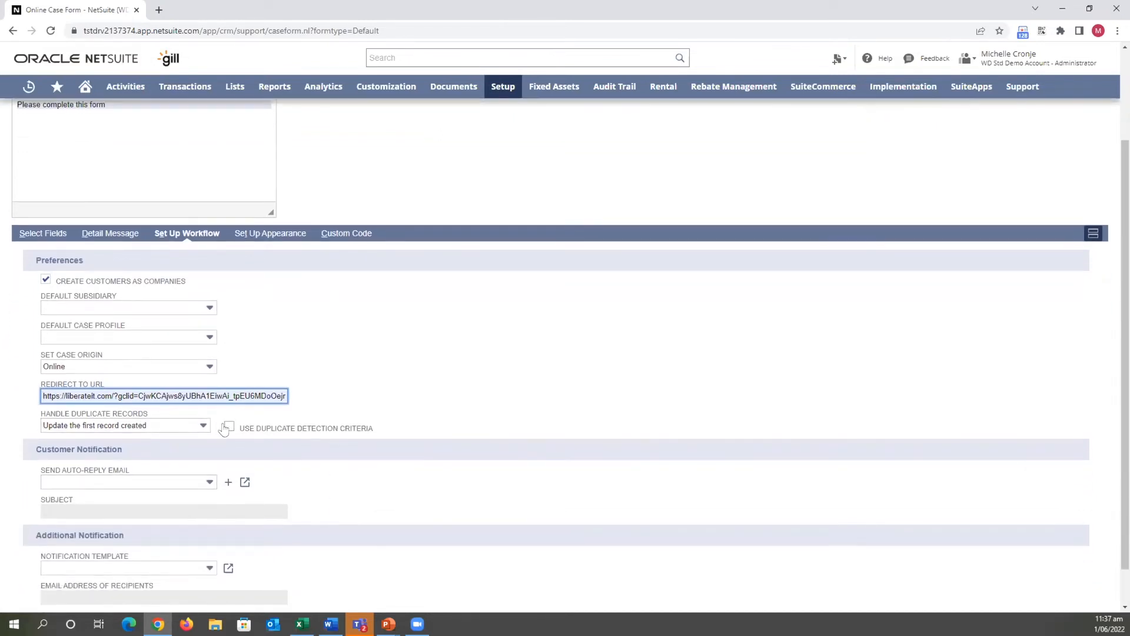
click(227, 427)
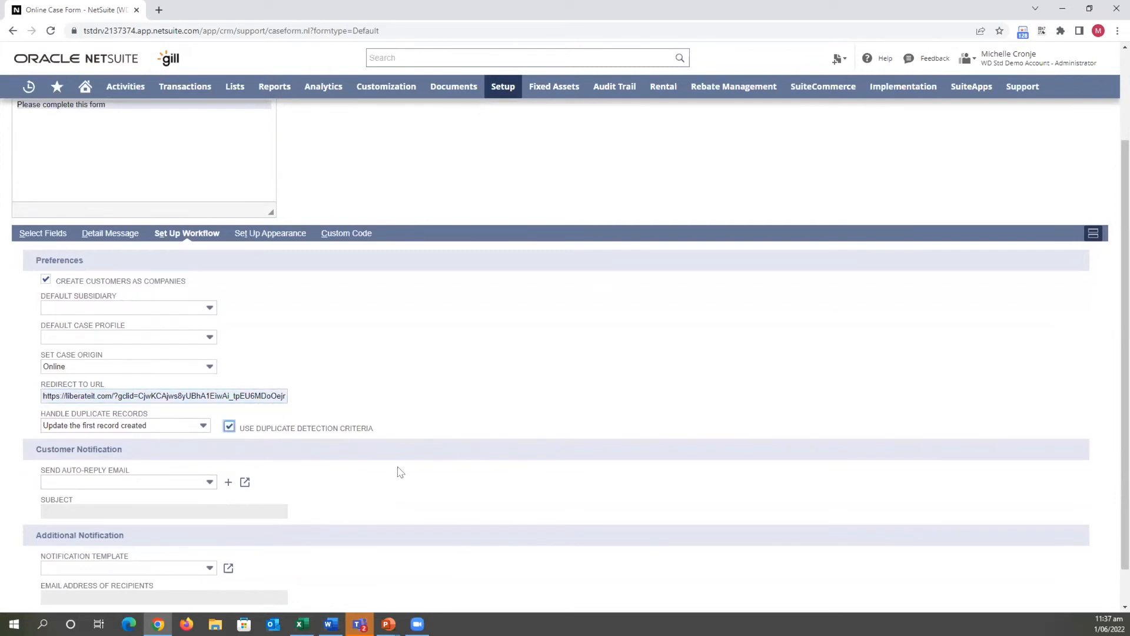
Set the customer notification's auto-reply email to the Support Case Creation Email template
scroll(400, 472, down, 1)
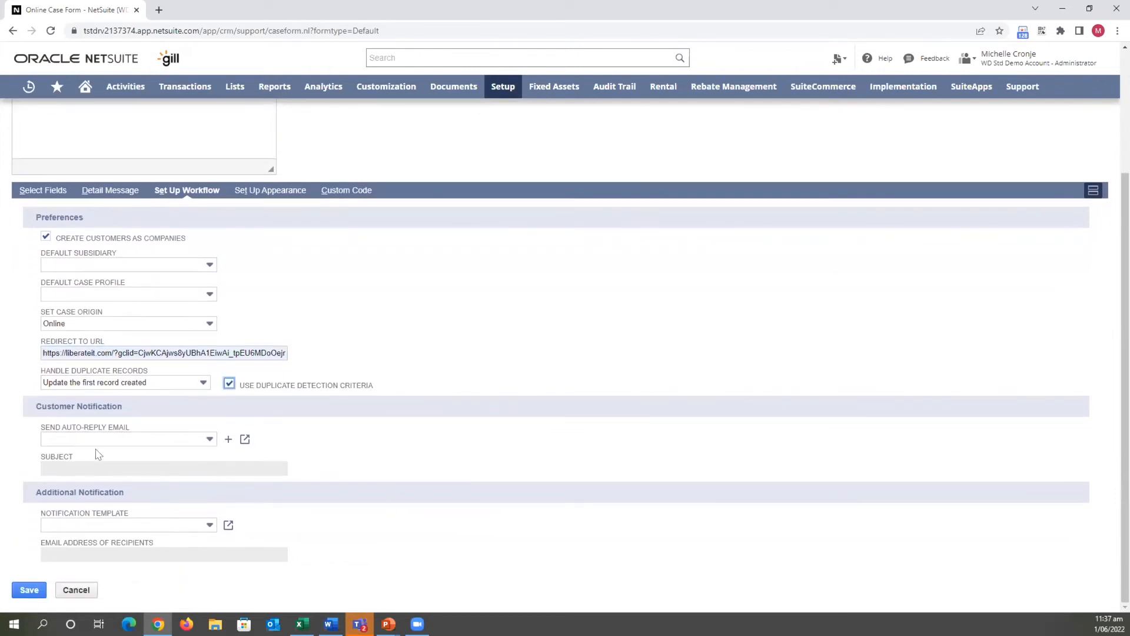
click(105, 439)
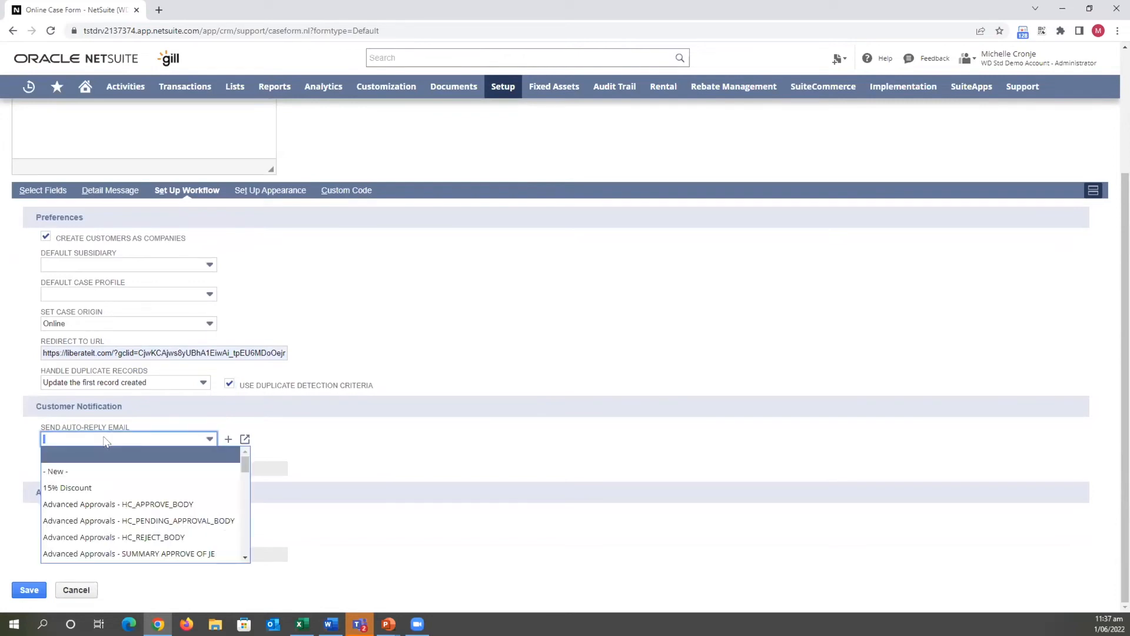
text(su)
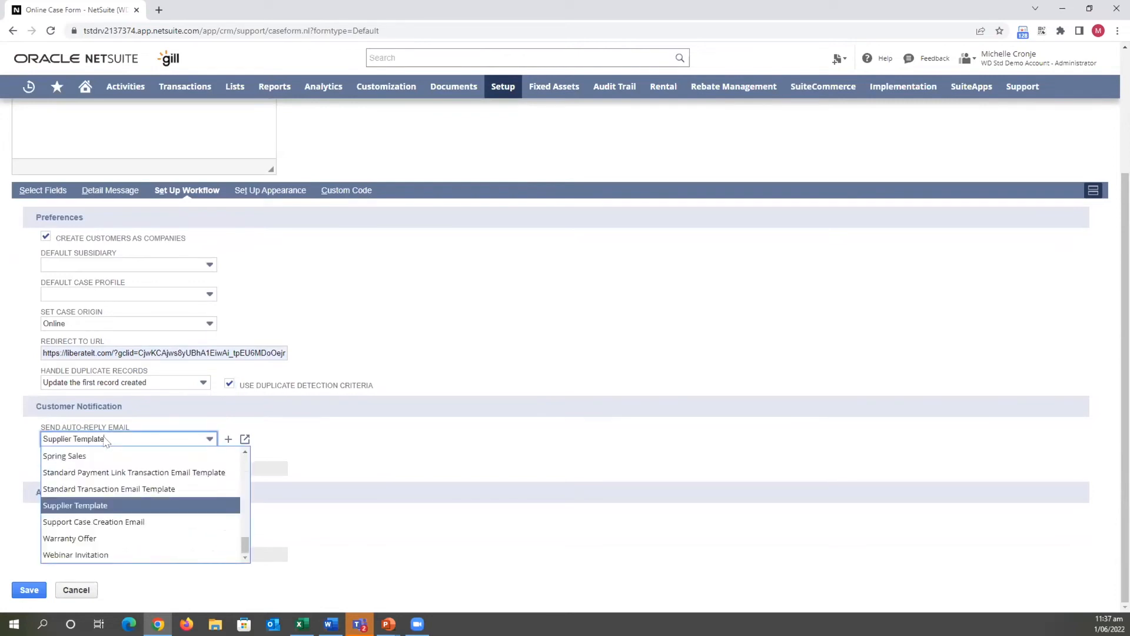
click(106, 523)
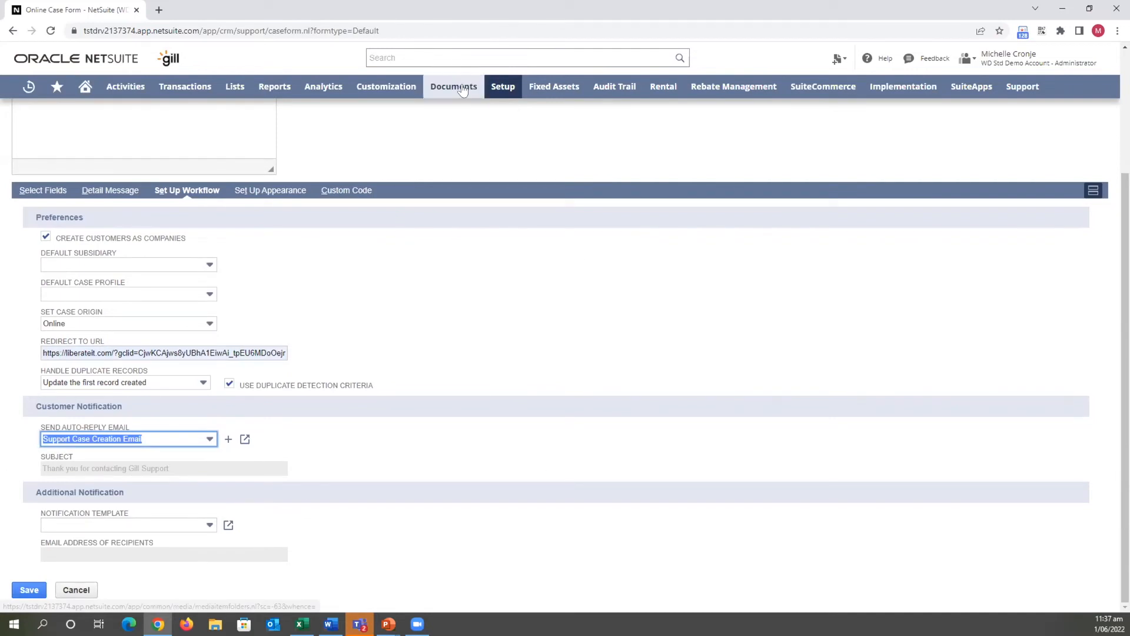
mouse_move(463, 89)
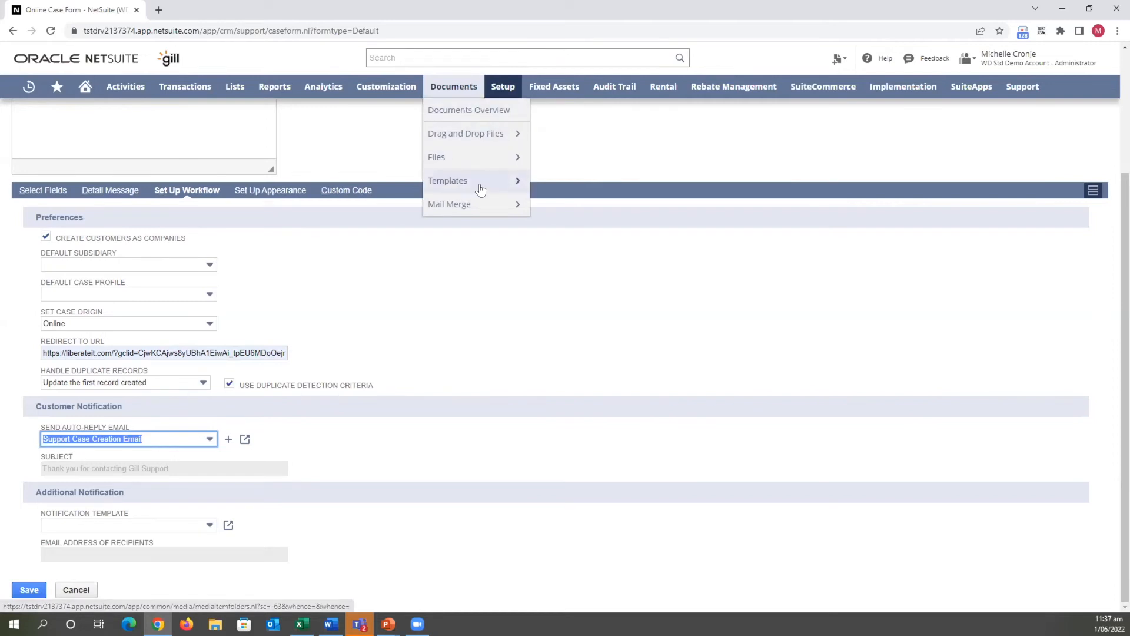
mouse_move(500, 181)
mouse_move(553, 188)
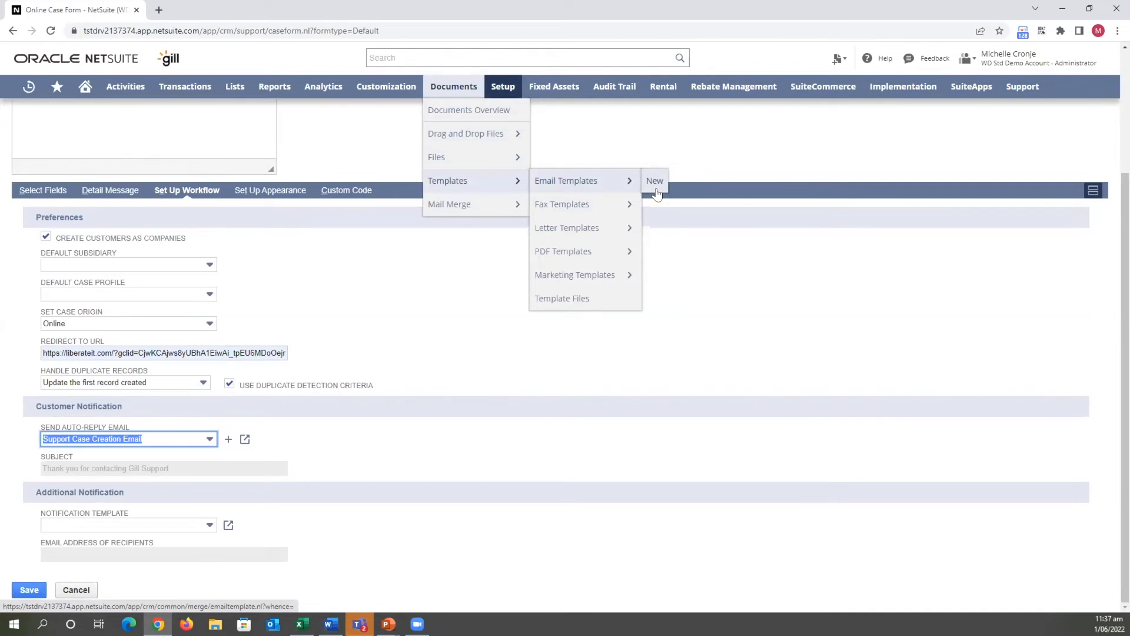
Set the number of columns shown to 2 in the form's appearance settings
click(268, 190)
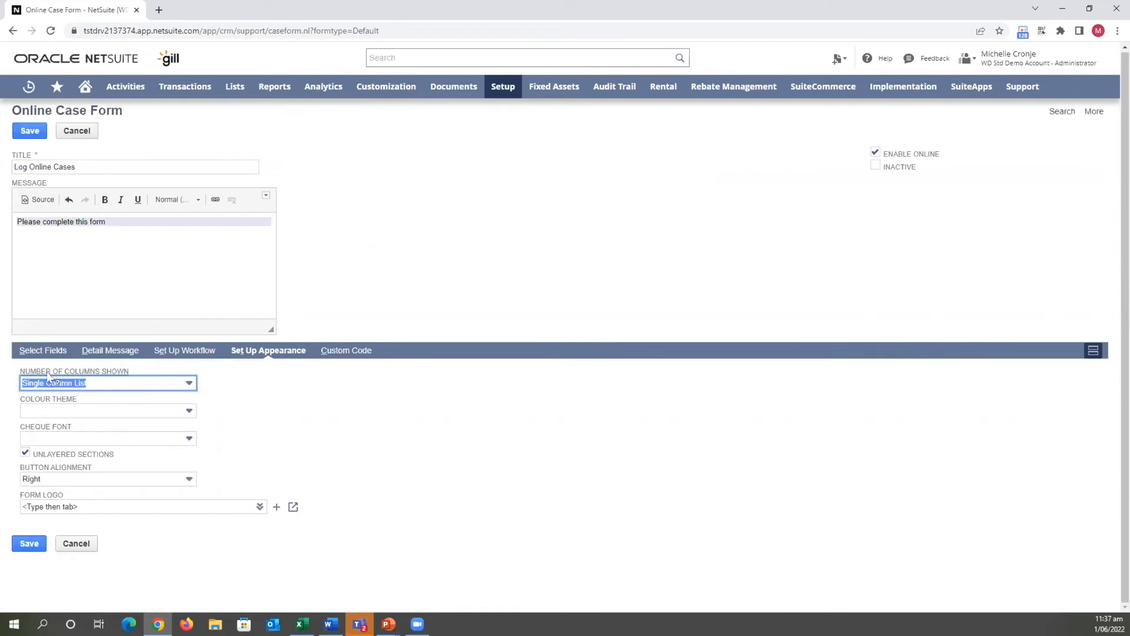
click(81, 384)
click(65, 416)
click(78, 383)
click(56, 431)
click(74, 383)
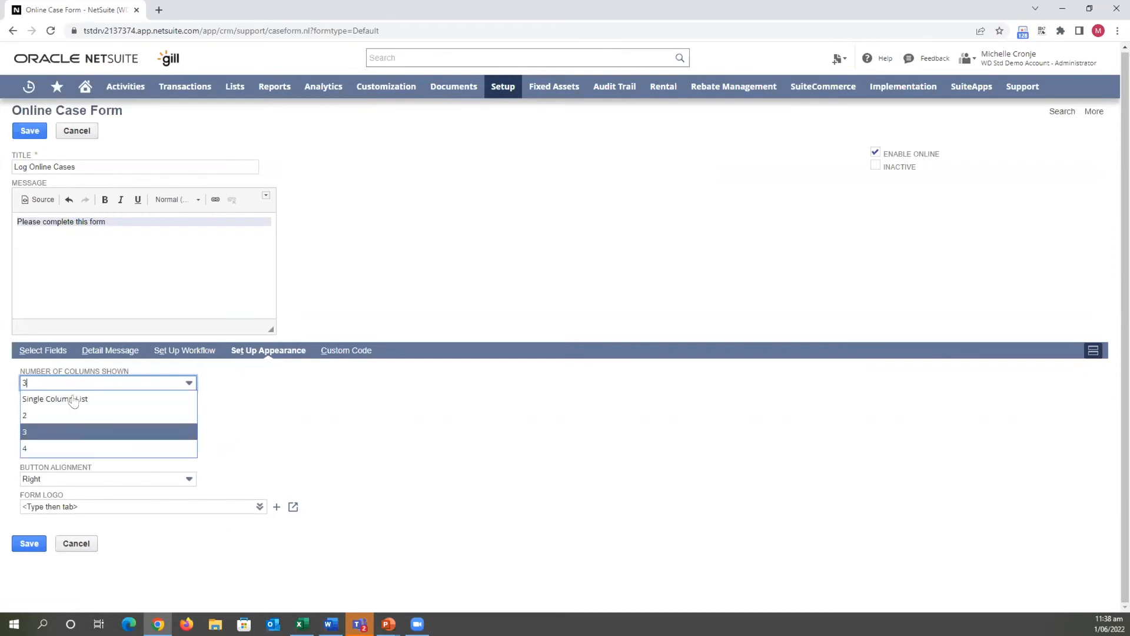
click(63, 416)
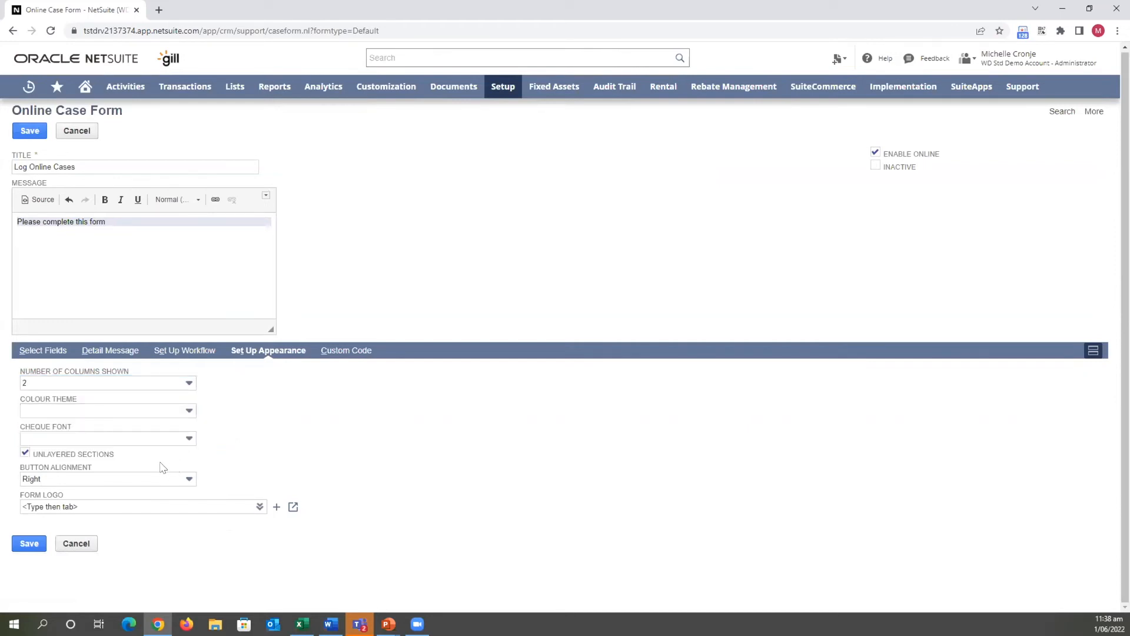
Set the form's colour theme to Basic : Pumpkin & Grey in the appearance settings
click(147, 410)
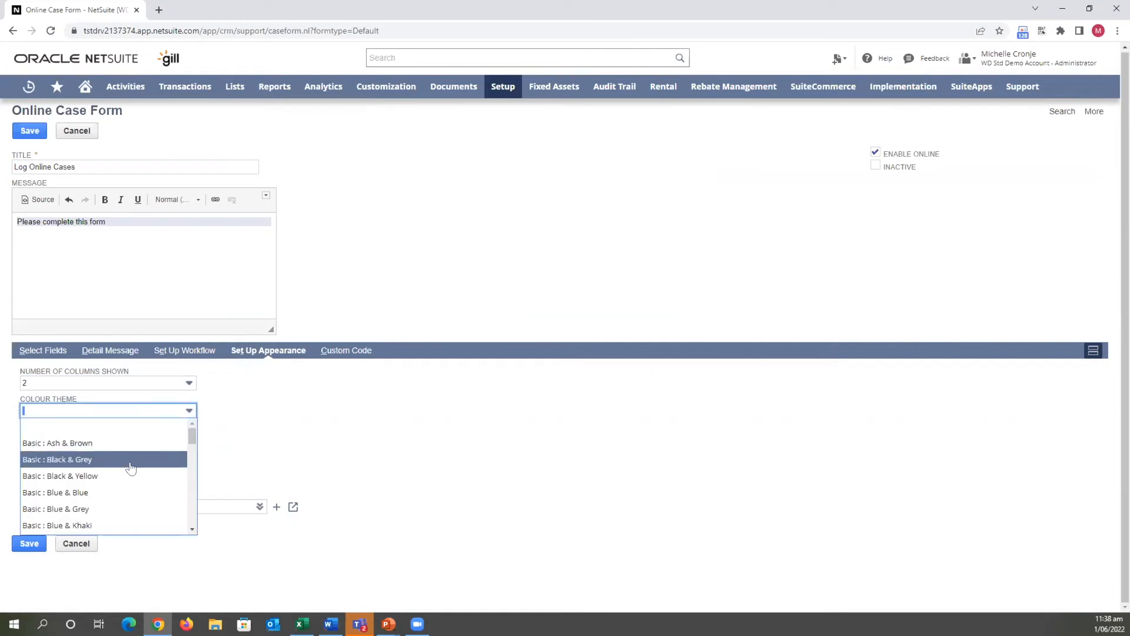
scroll(128, 508, down, 3)
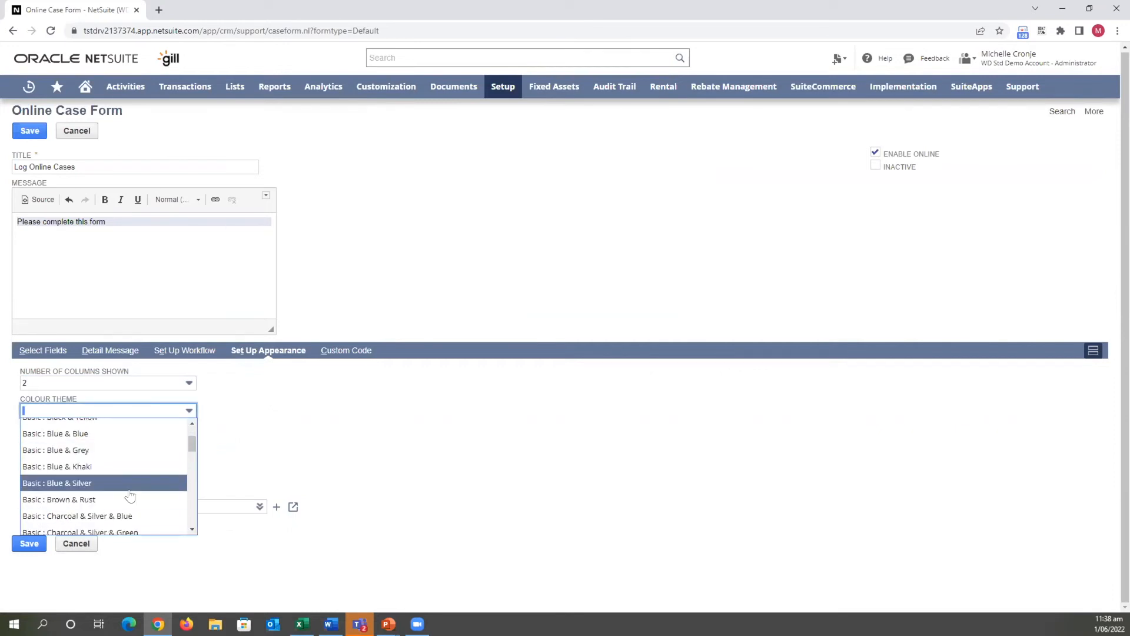
scroll(130, 488, down, 1)
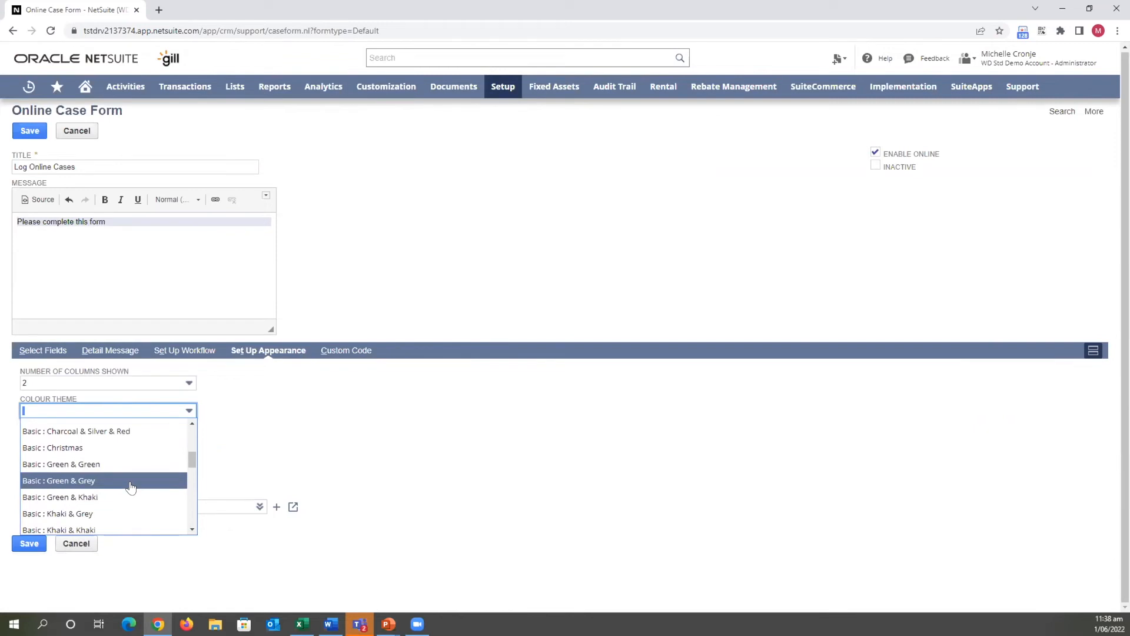
scroll(130, 488, down, 3)
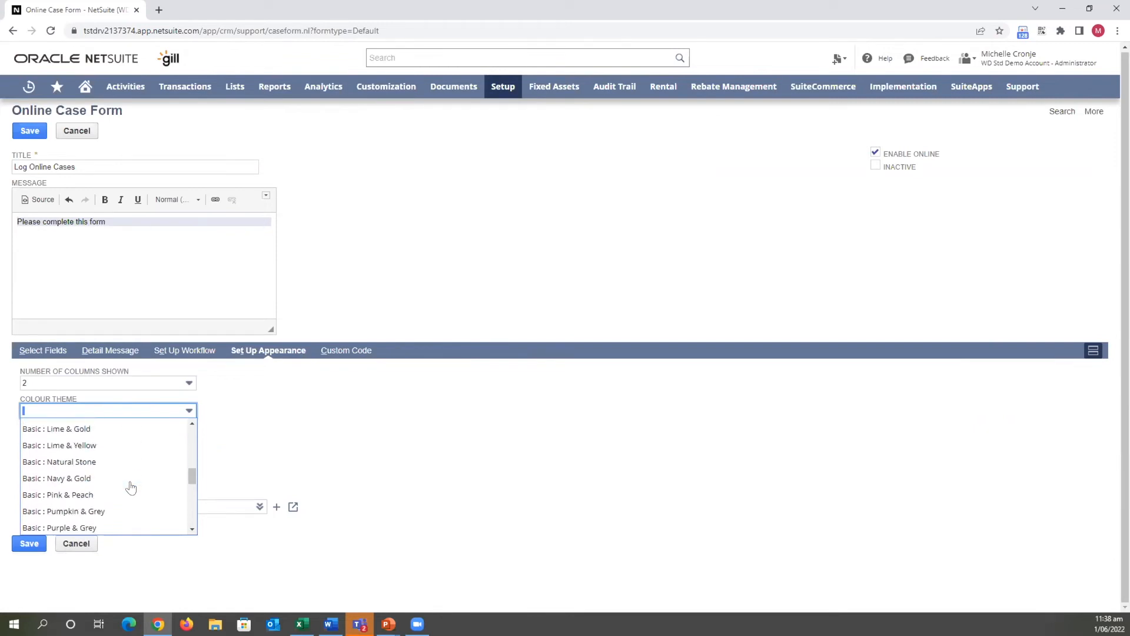
scroll(130, 487, down, 1)
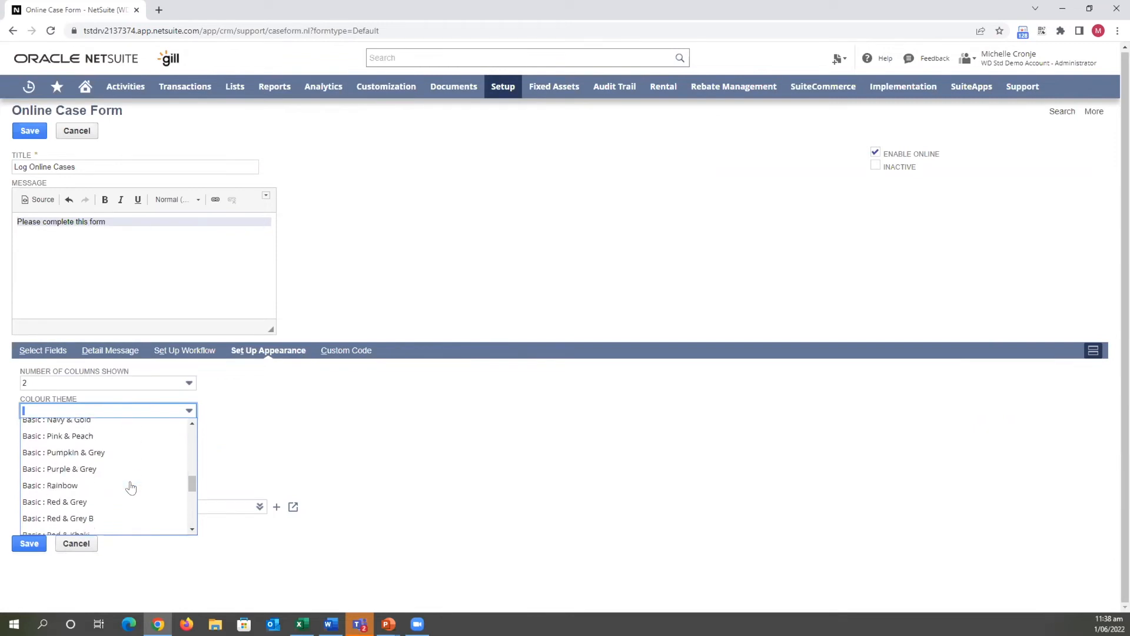
click(112, 454)
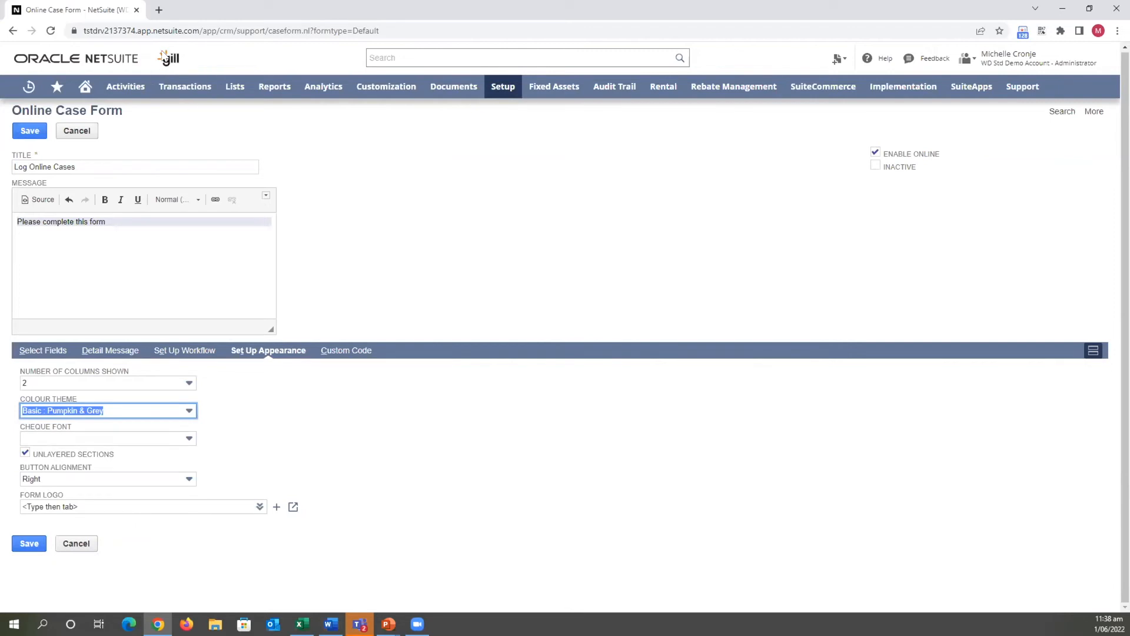
Set the form logo to Gill Logo and save the online case form
click(66, 506)
text(%)
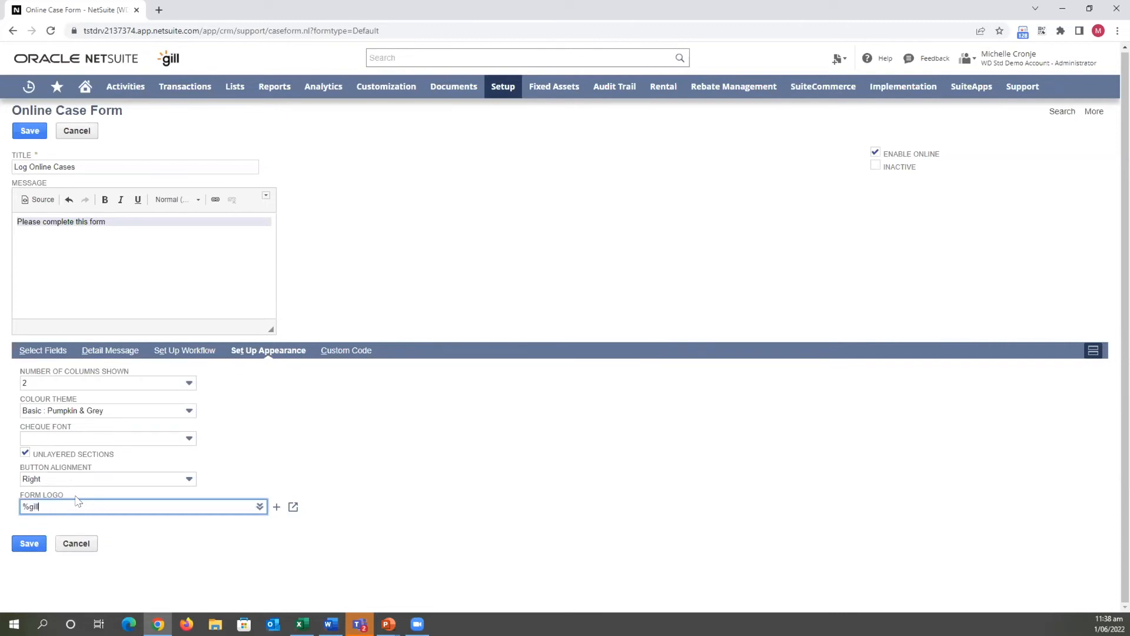
text(gill)
click(33, 467)
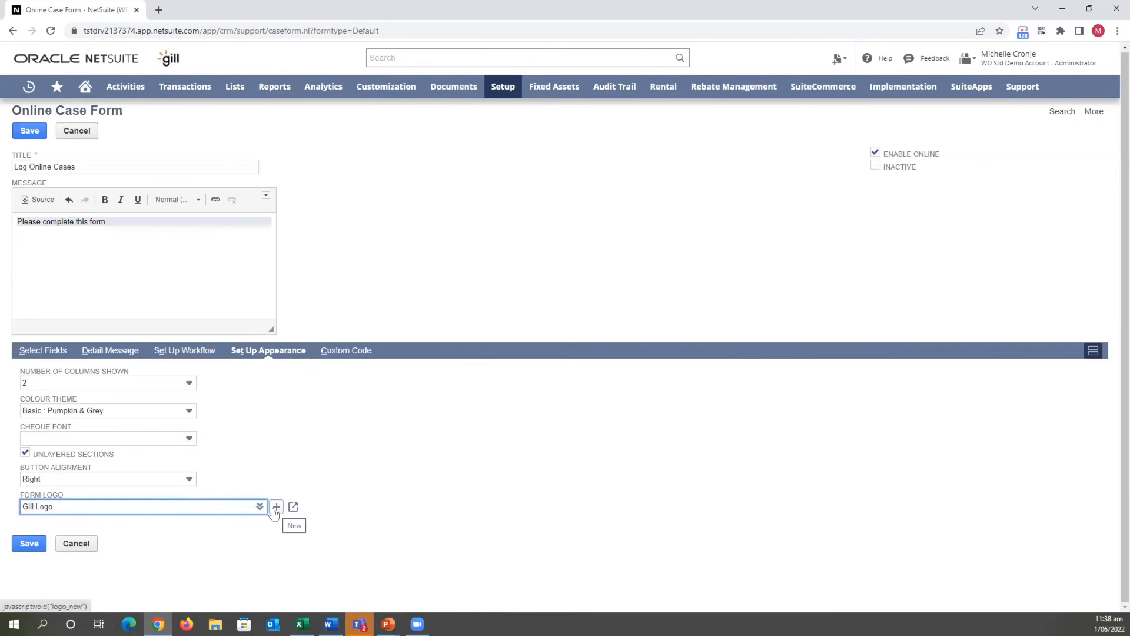
click(397, 449)
click(335, 352)
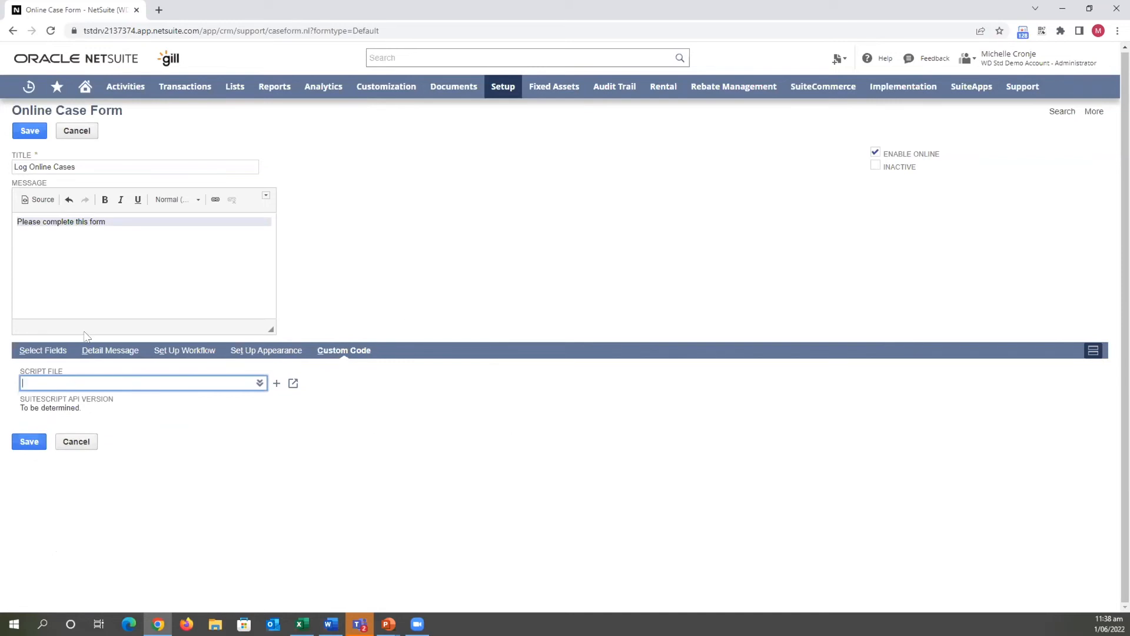
click(32, 131)
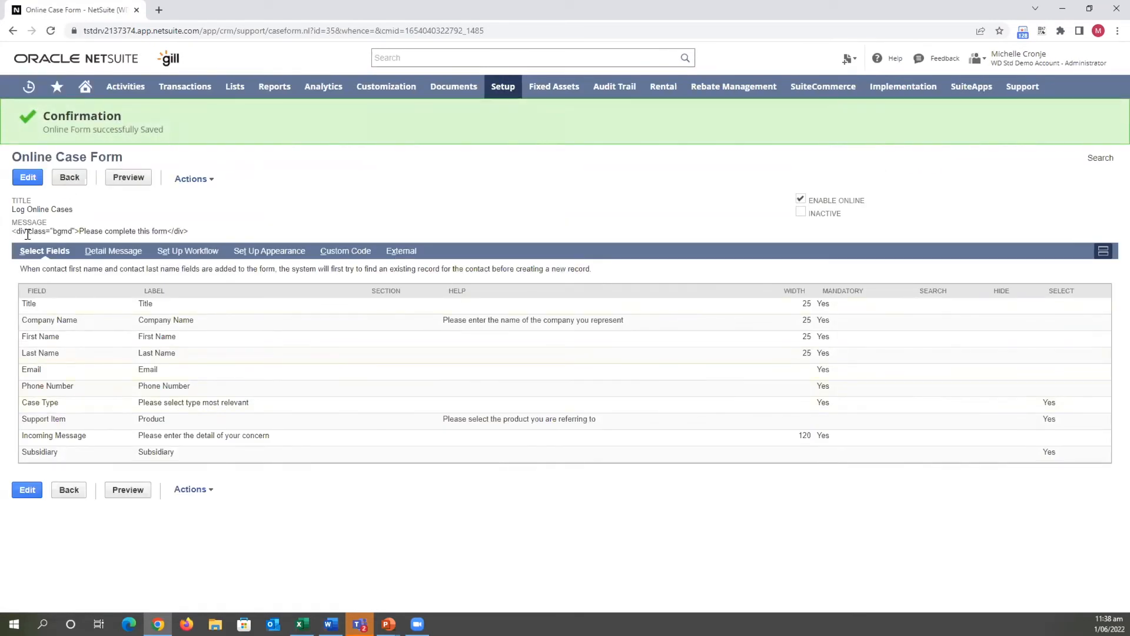
Open the saved form's publishable URL and compare the published page's layout and message with the form record
click(409, 253)
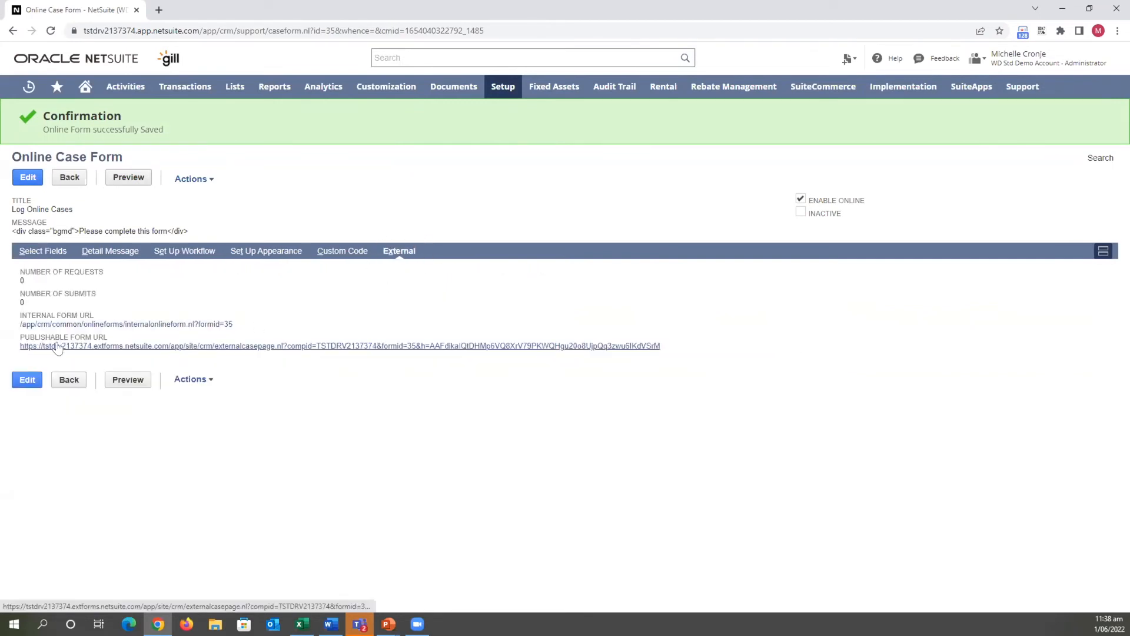
click(93, 346)
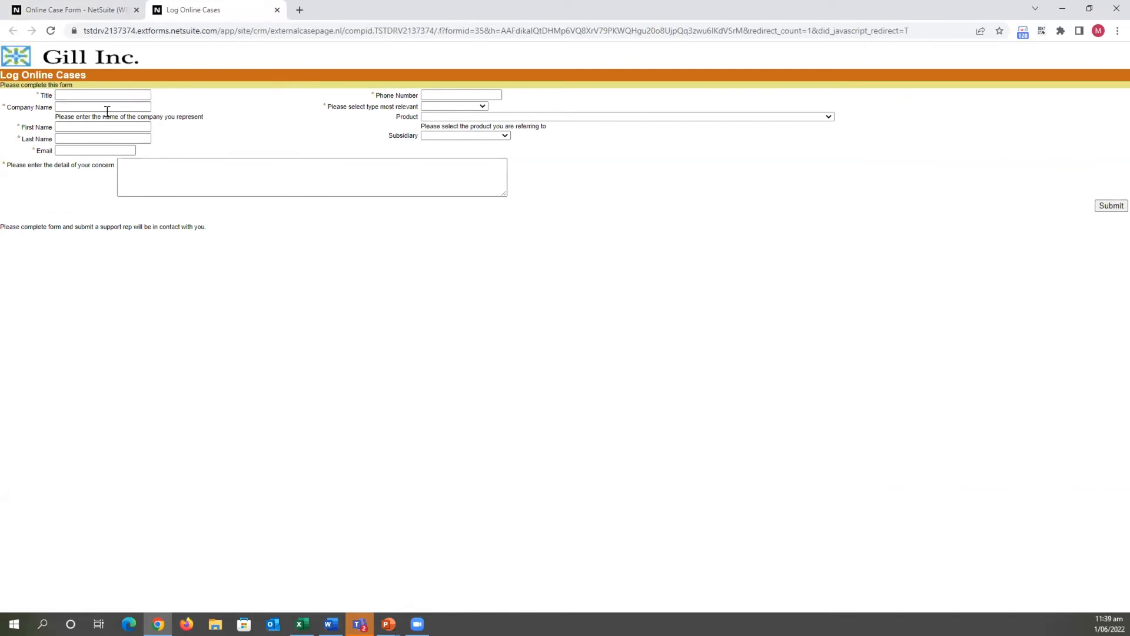
click(57, 13)
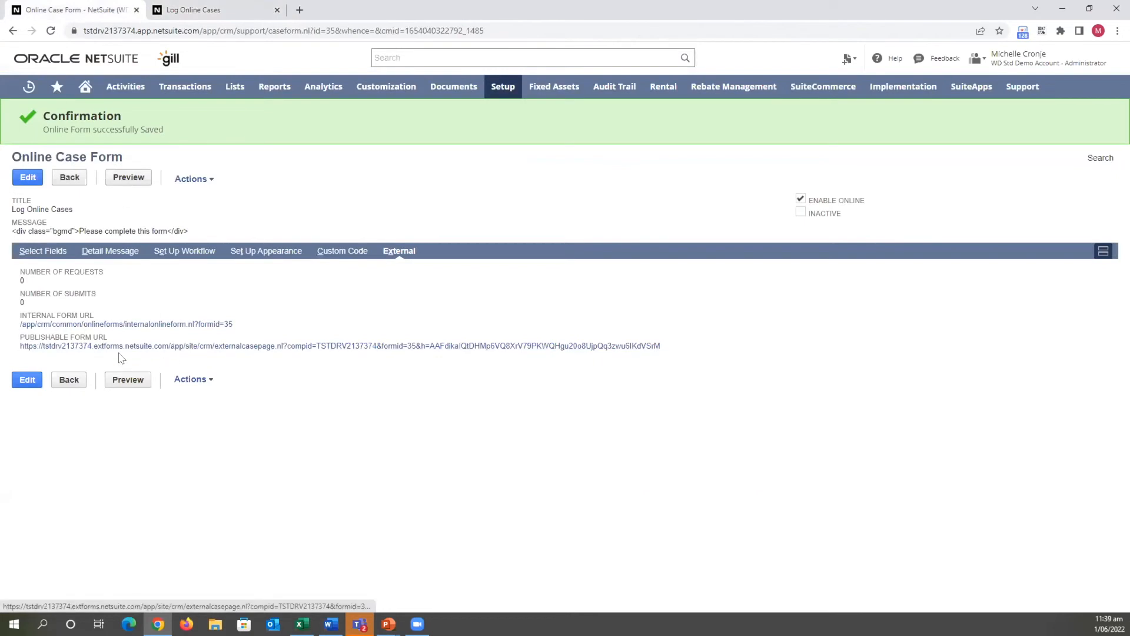
click(197, 10)
drag(13, 85, 78, 93)
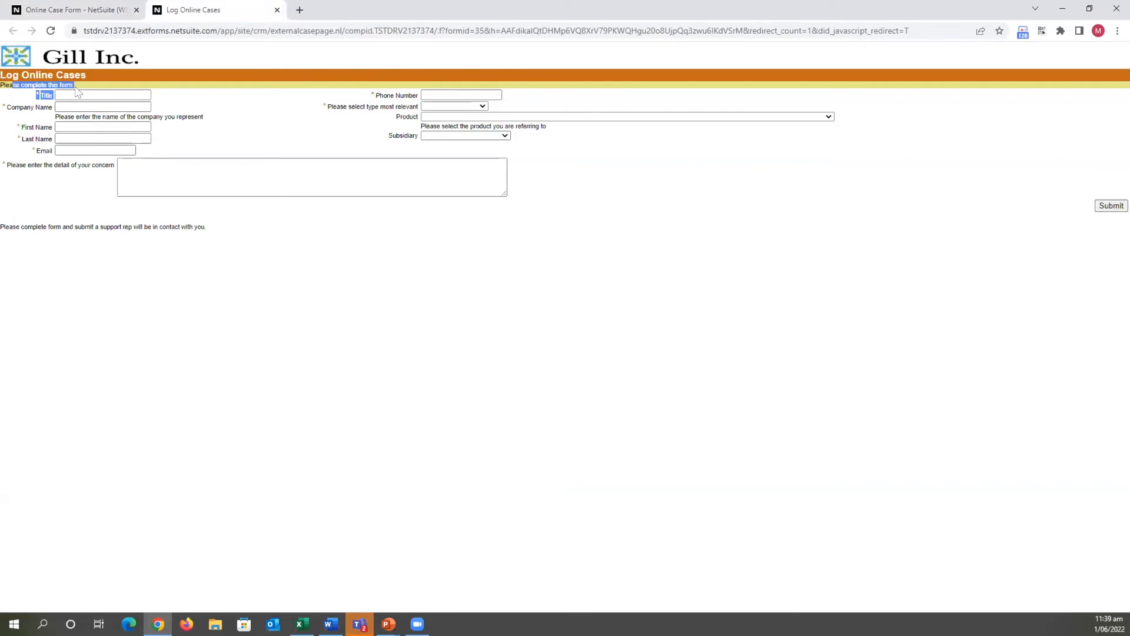
click(85, 17)
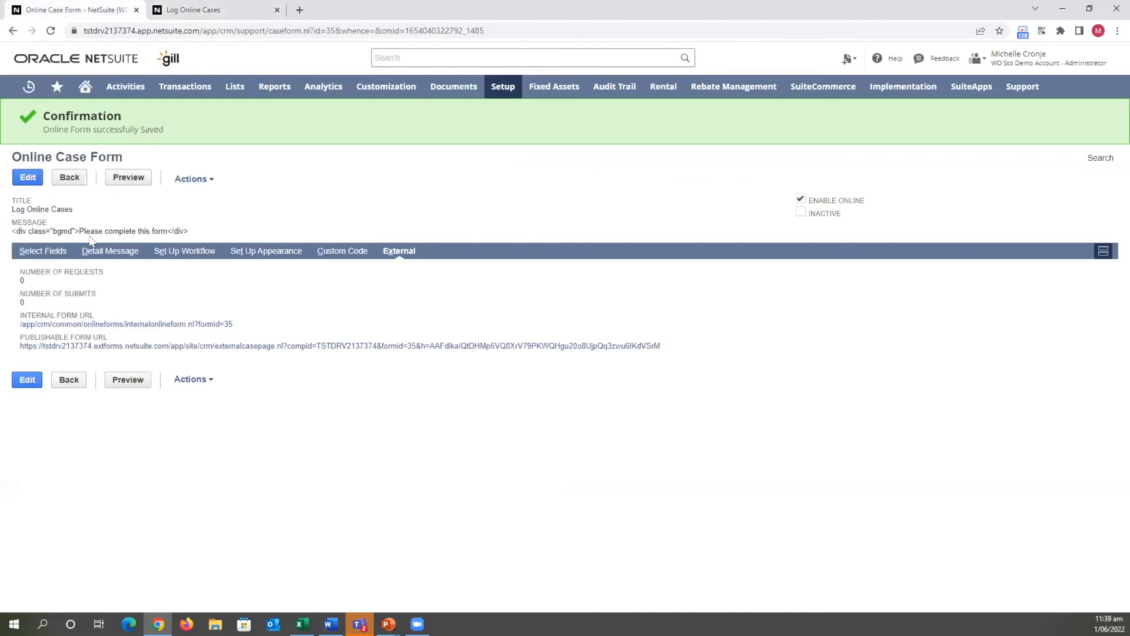
click(185, 12)
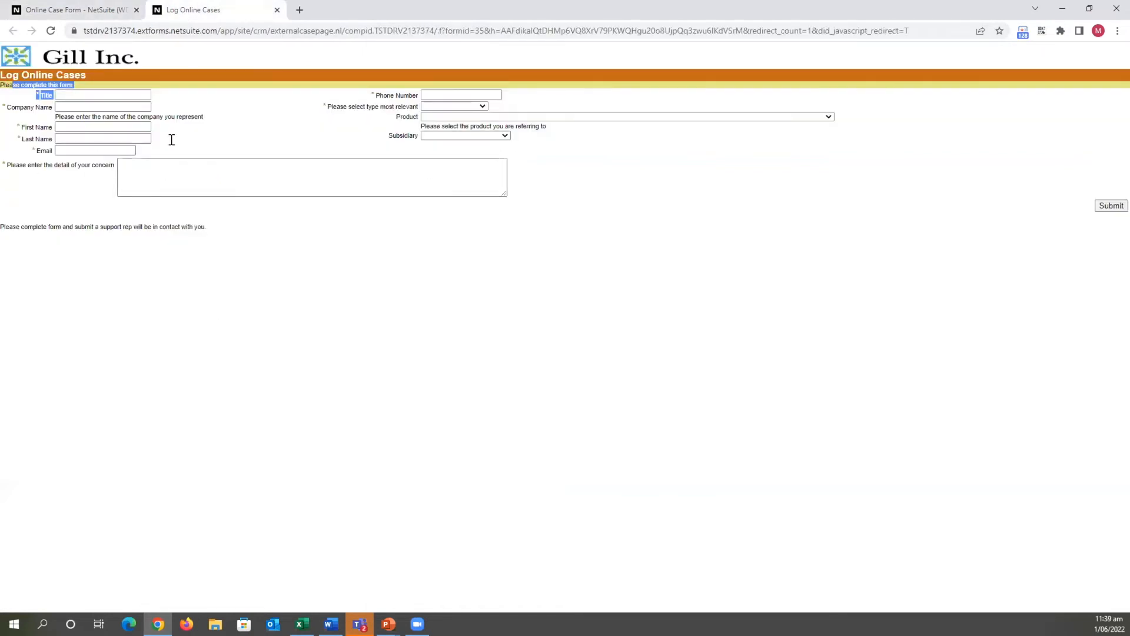
Change the form's number of columns shown to Single Column List, save it, and reload the published form
click(83, 10)
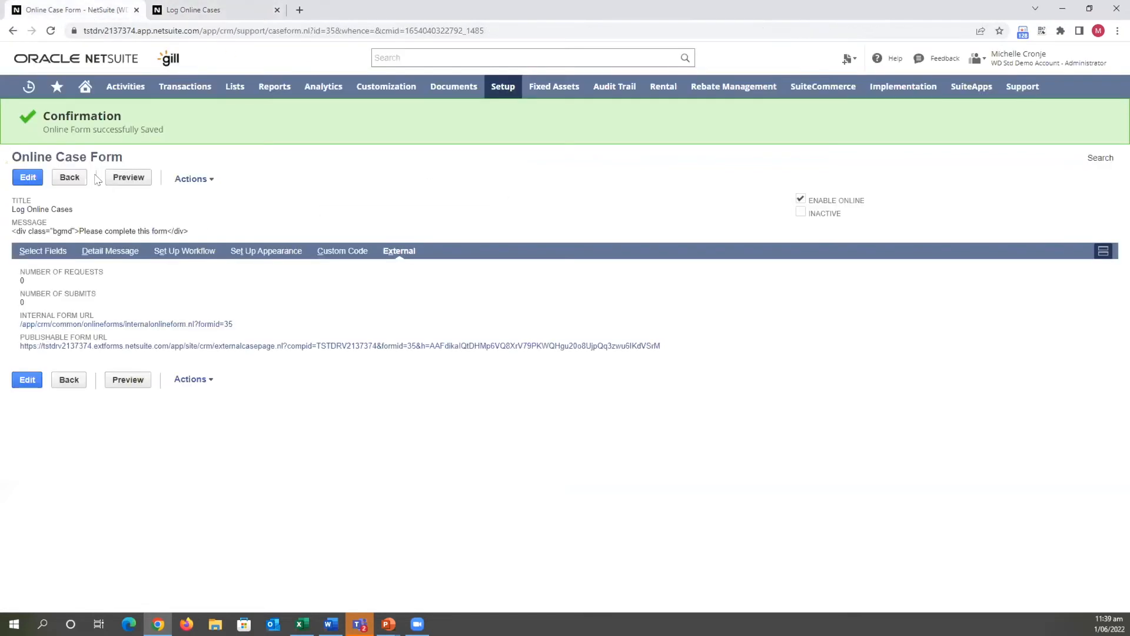
click(41, 180)
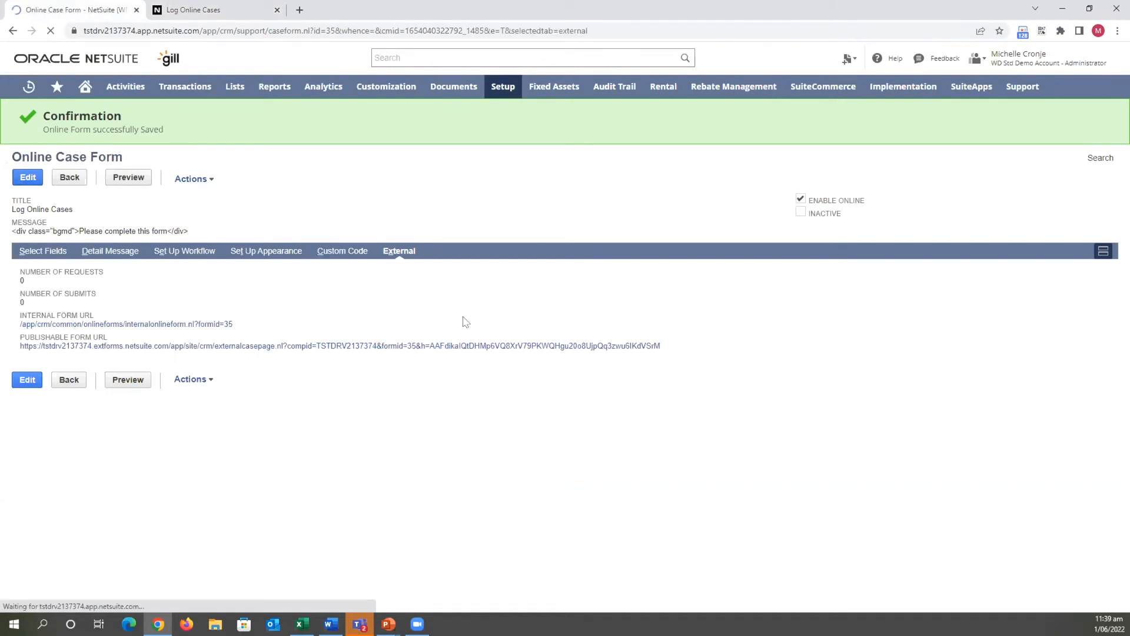
click(245, 351)
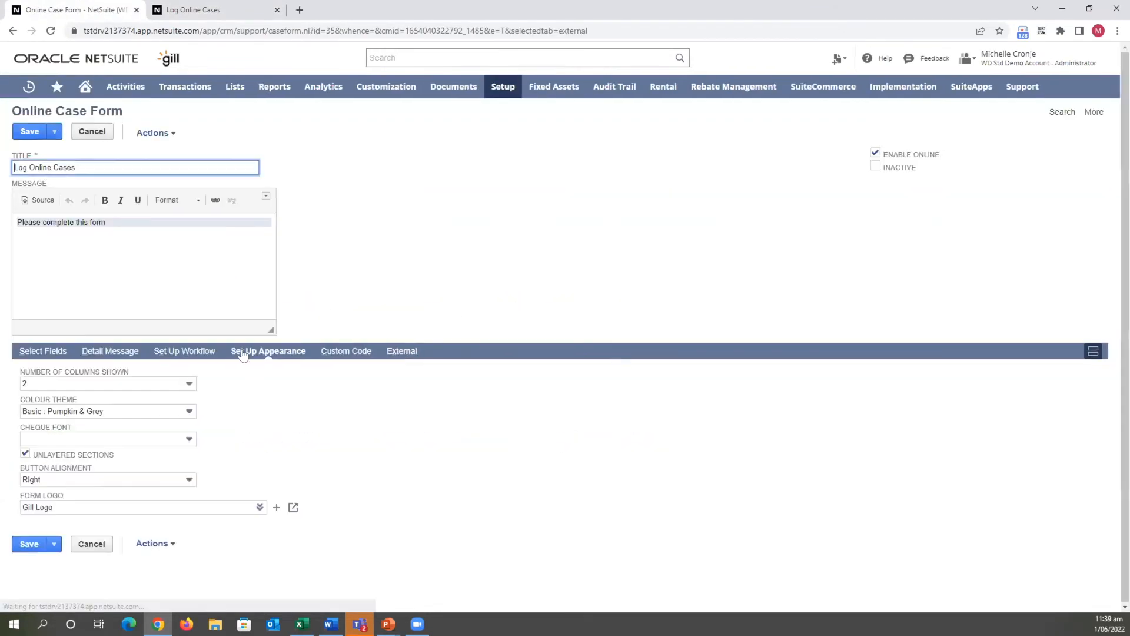
click(71, 384)
click(63, 400)
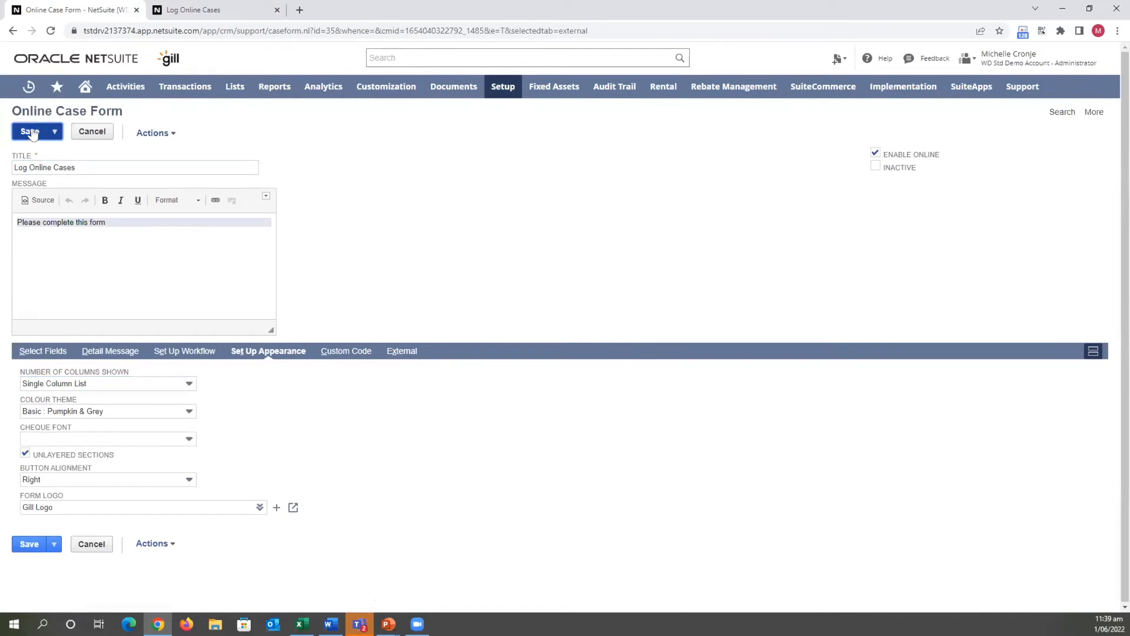
click(29, 131)
click(250, 13)
click(50, 31)
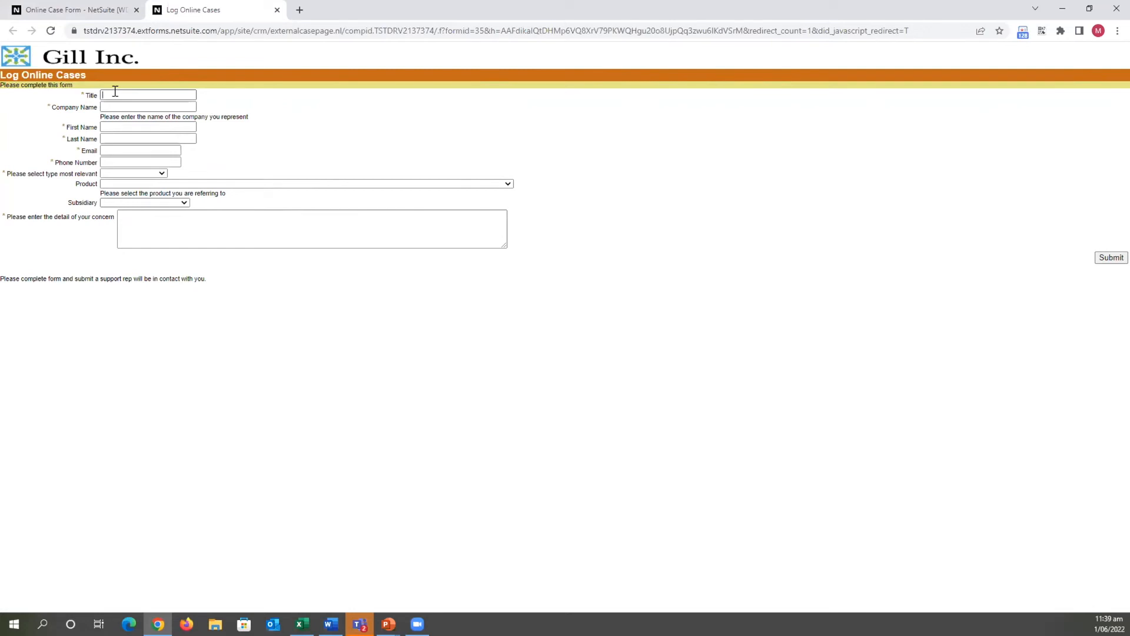
Enter the title "Give a Compliment" and the company name ABM Industries on the published form
text(Compliment)
click(142, 108)
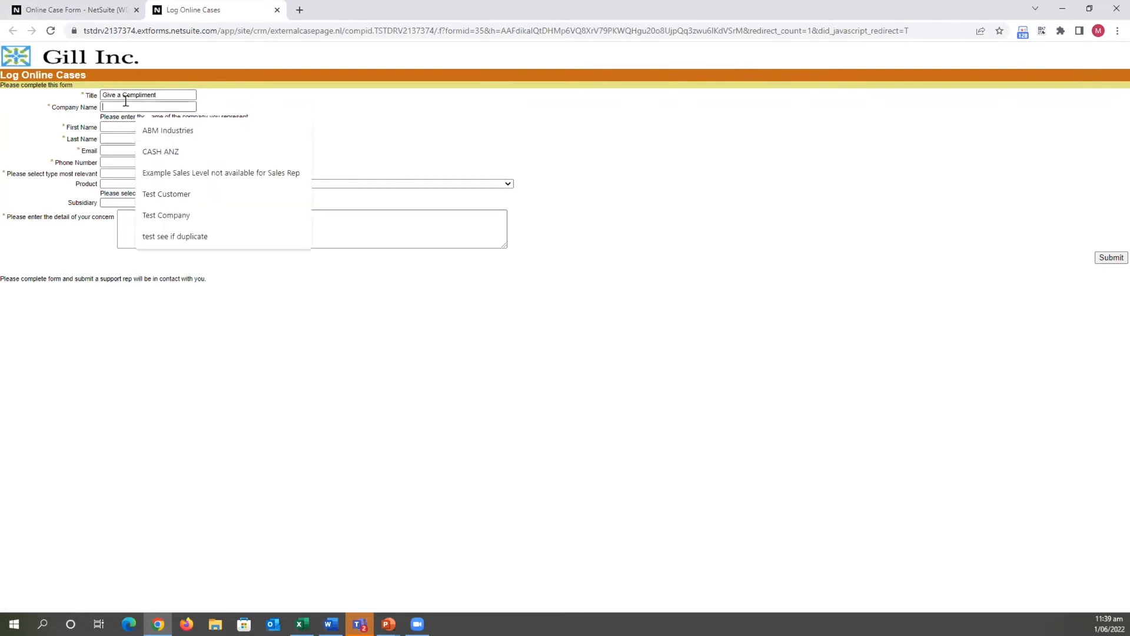
click(163, 138)
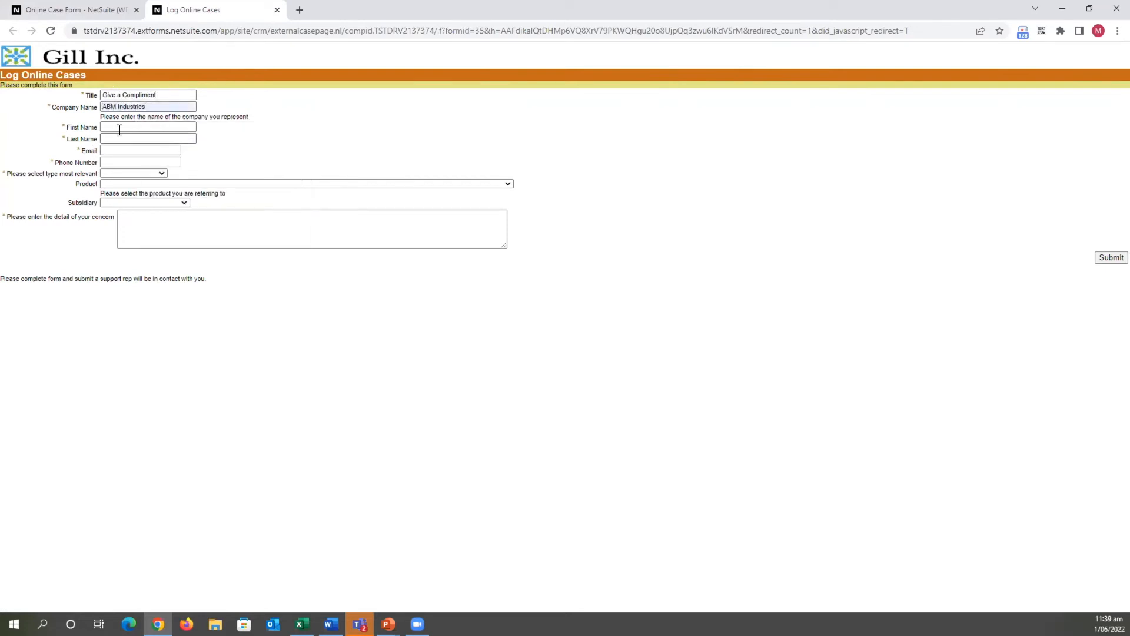
Fill in the contact's first name, last name, email and phone number from the saved suggestions
click(129, 124)
click(156, 150)
click(155, 138)
click(165, 170)
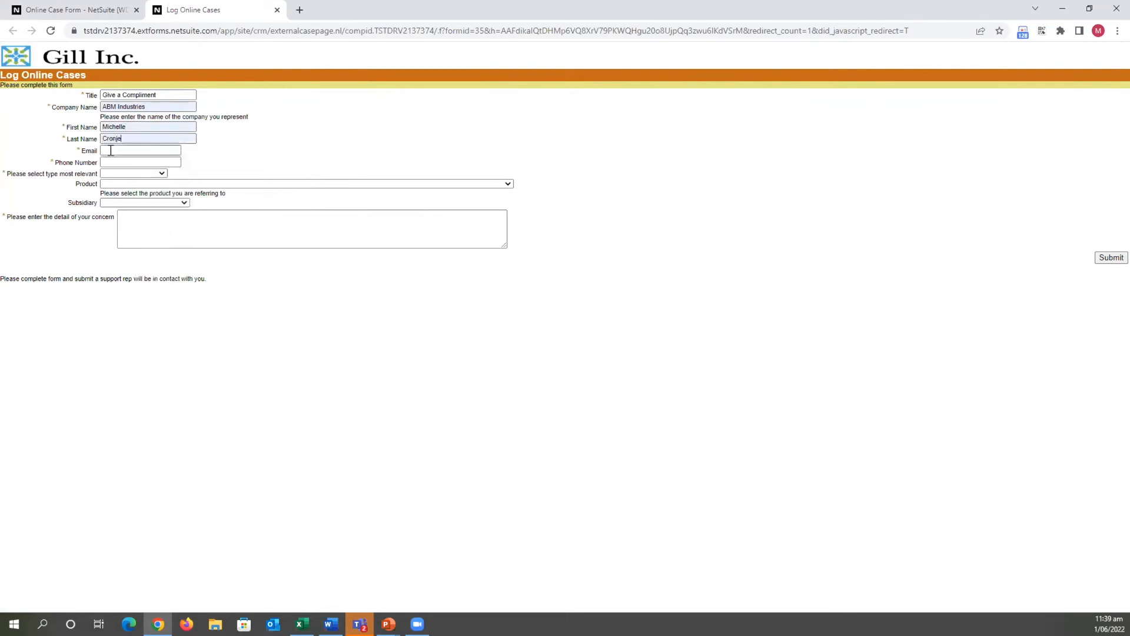
click(154, 151)
click(174, 197)
click(114, 162)
click(141, 177)
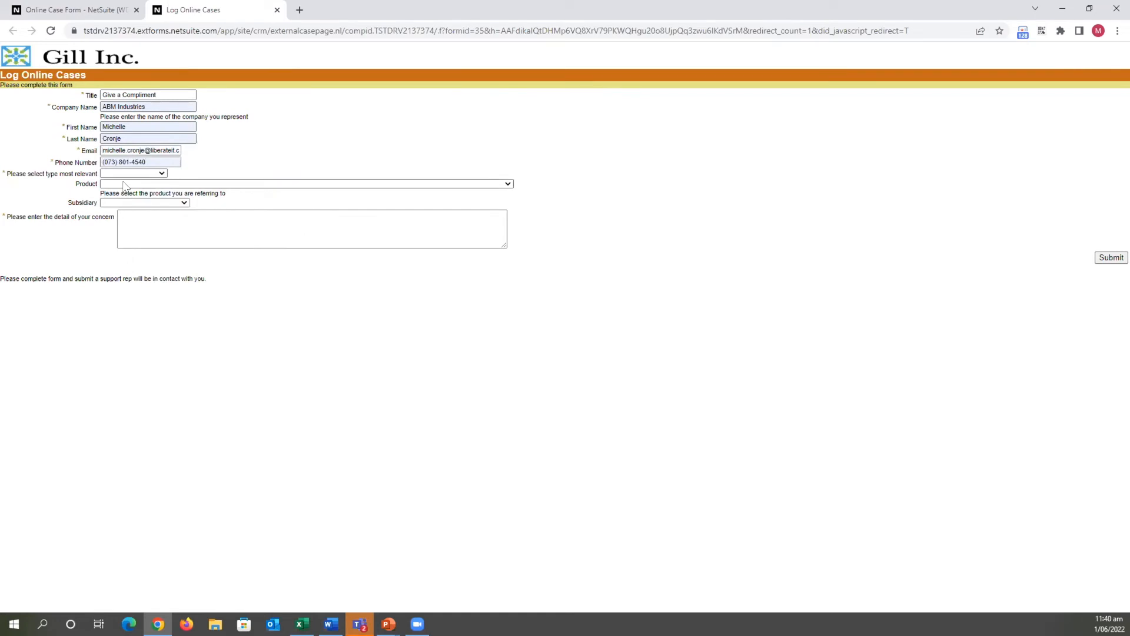
Choose Give a Compliment as the most relevant case type and New Zealand as the subsidiary, leaving the product blank
click(115, 172)
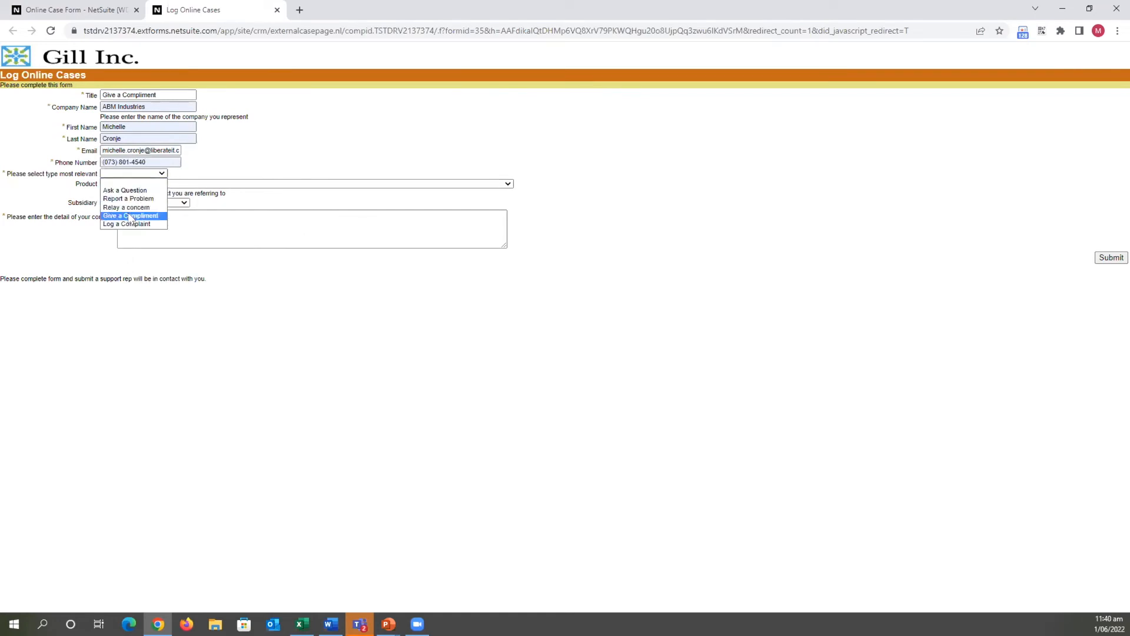
click(131, 216)
click(118, 183)
click(118, 185)
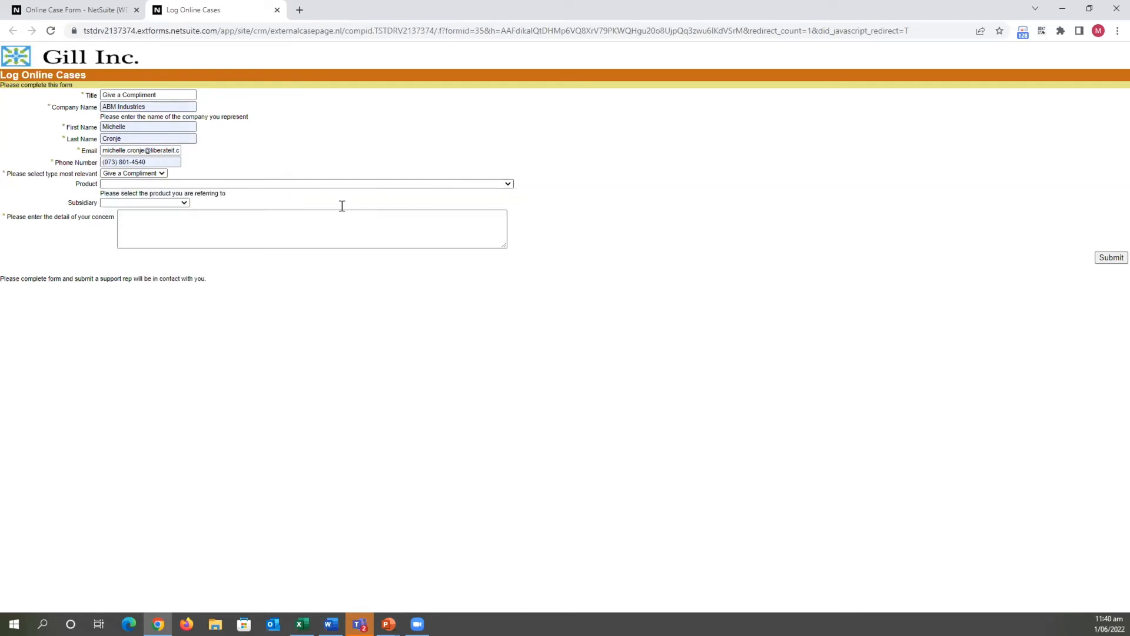
click(118, 203)
click(118, 202)
click(117, 203)
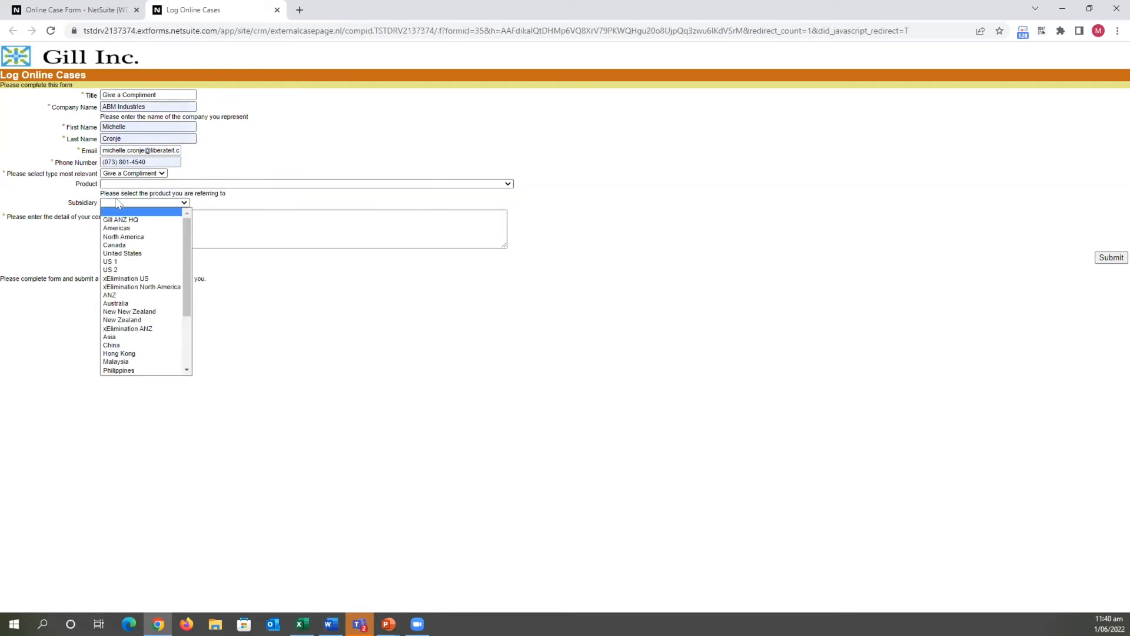
click(135, 321)
Enter a short compliment about a staff member as the detail of the concern and submit the case
click(157, 234)
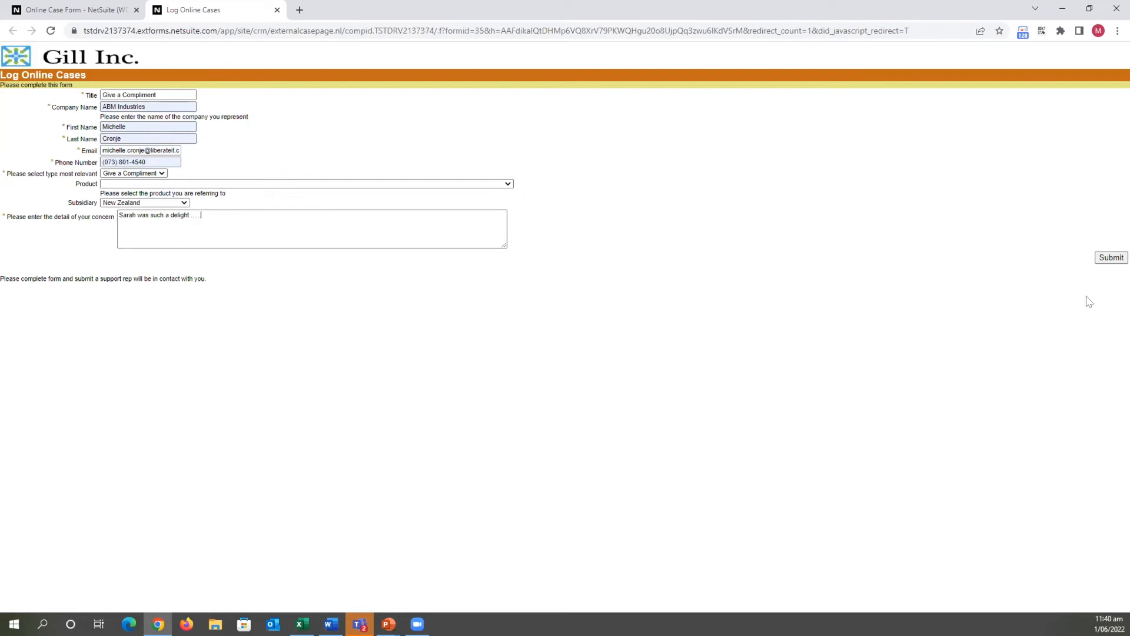
click(1111, 258)
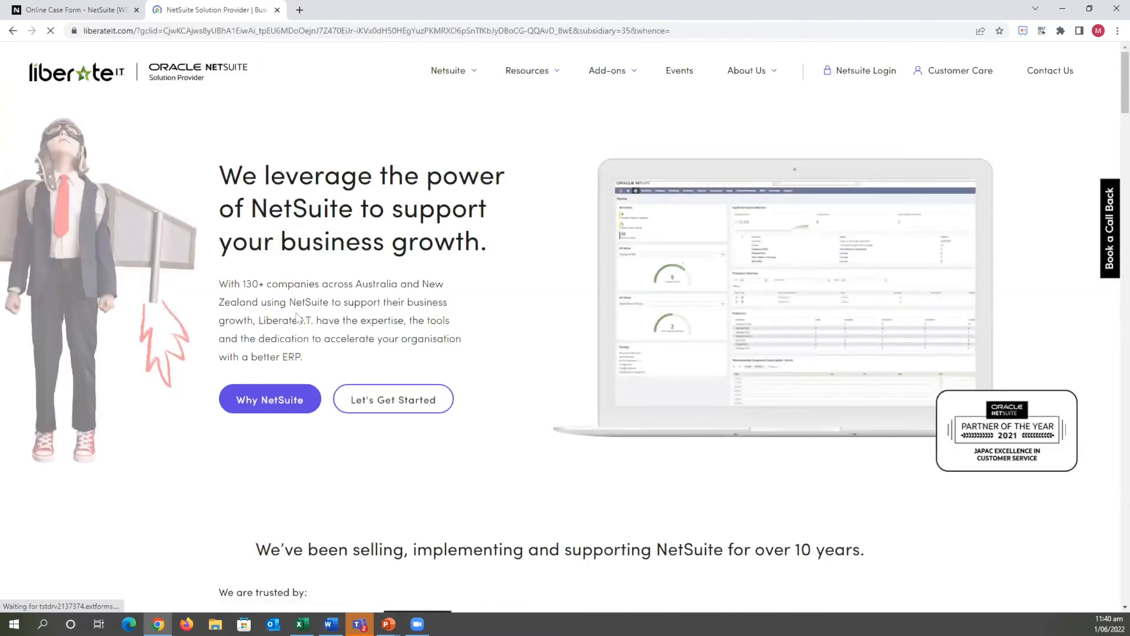
Compare the page reached after submission with the form's redirect URL, and review its detail message and customer notification settings
click(99, 9)
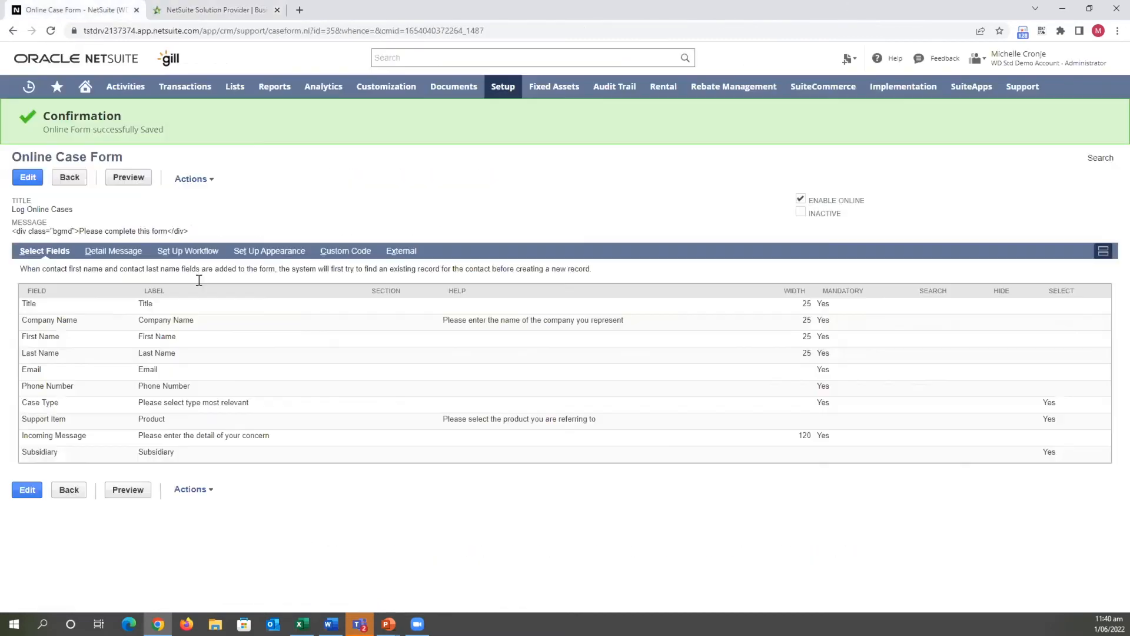
click(167, 252)
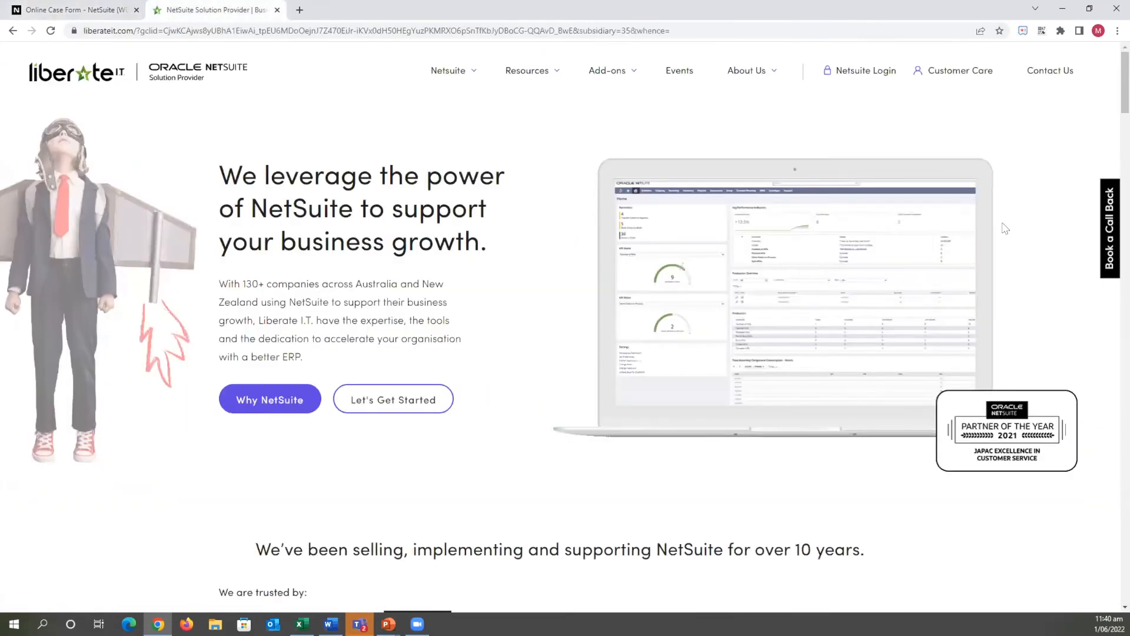
click(216, 11)
click(82, 11)
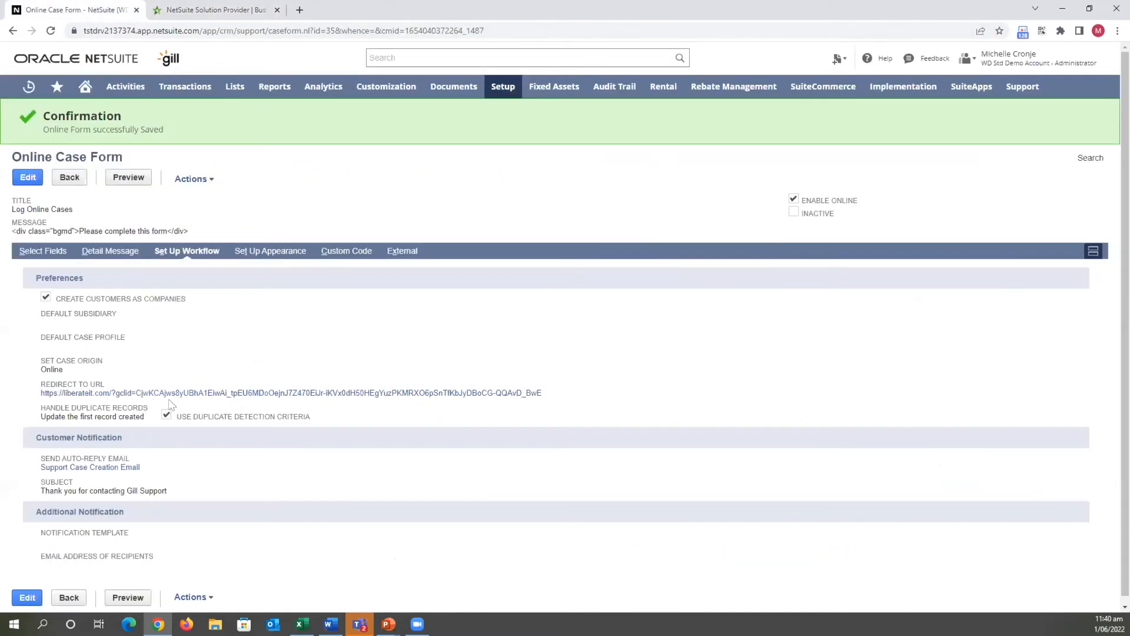
click(100, 255)
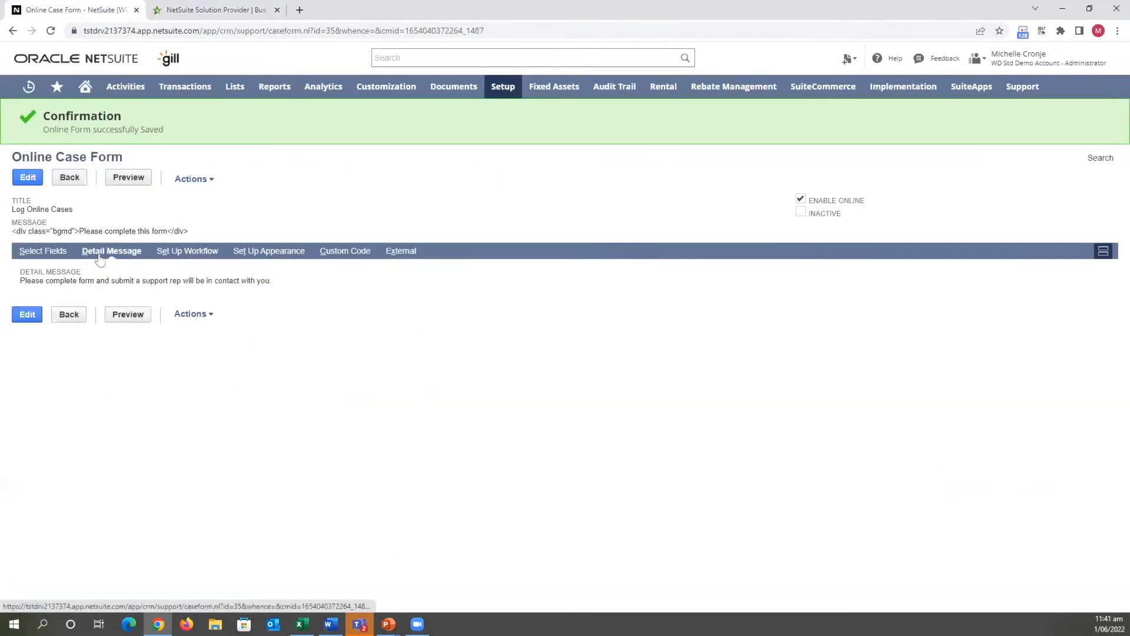
click(165, 253)
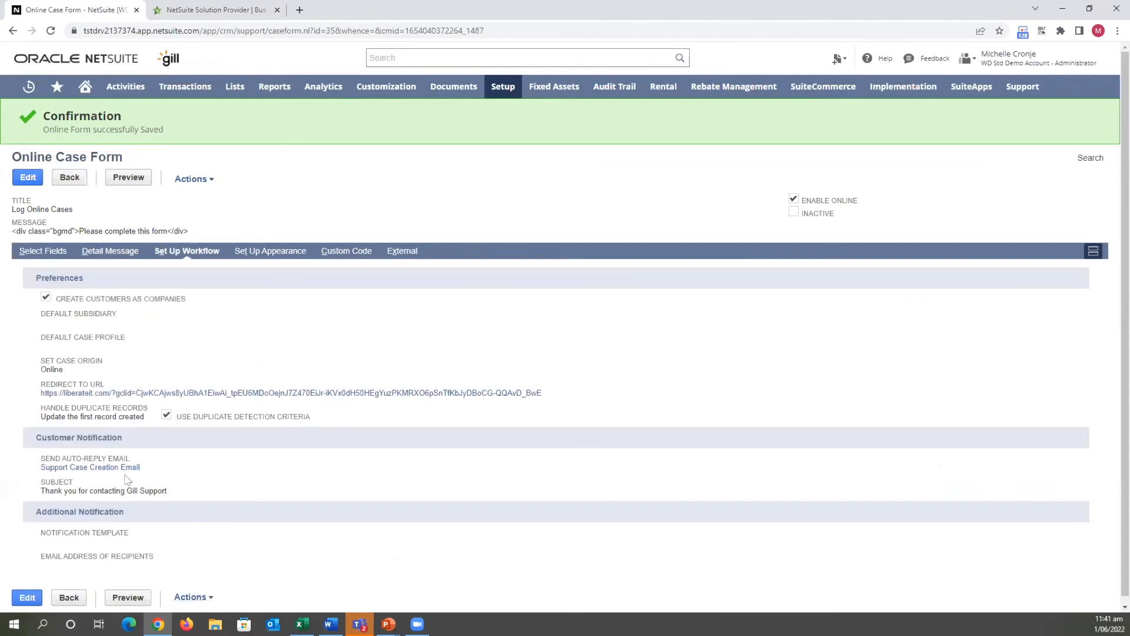
Close the redirected website page and refresh the Case Management Scorecard and Open Cases by Priority portlets on the home dashboard
click(199, 16)
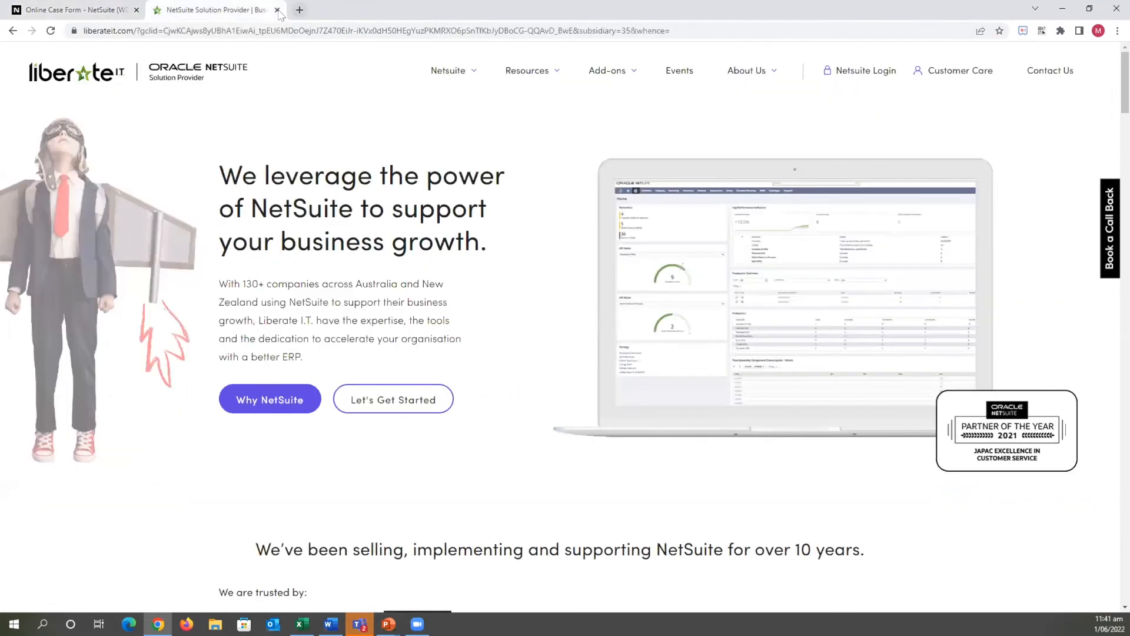
click(277, 10)
click(87, 88)
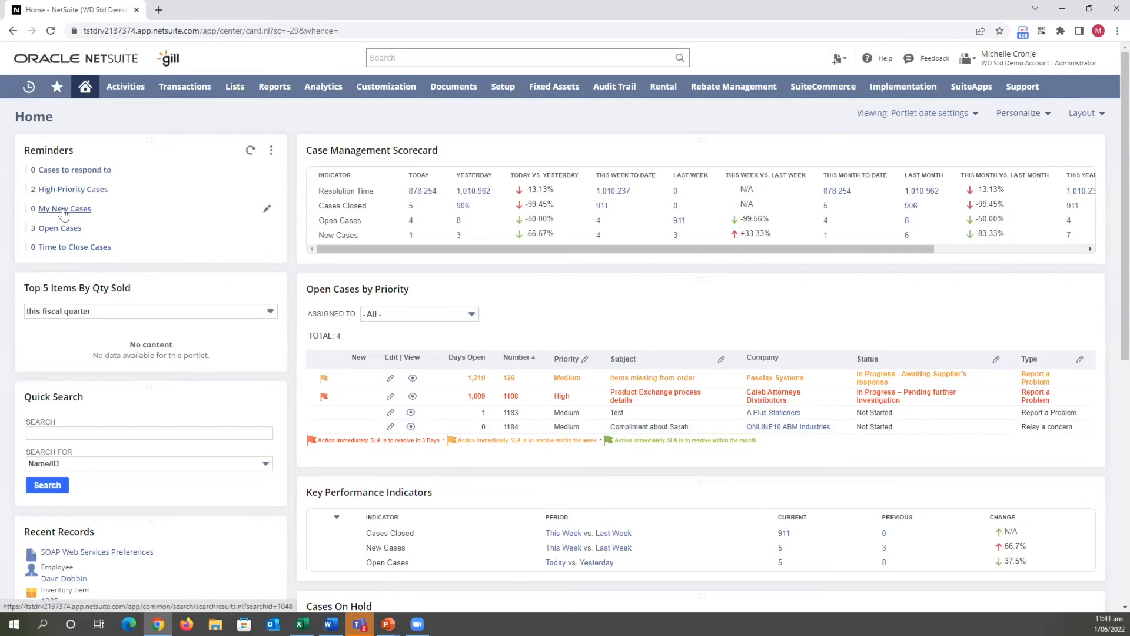
click(1069, 150)
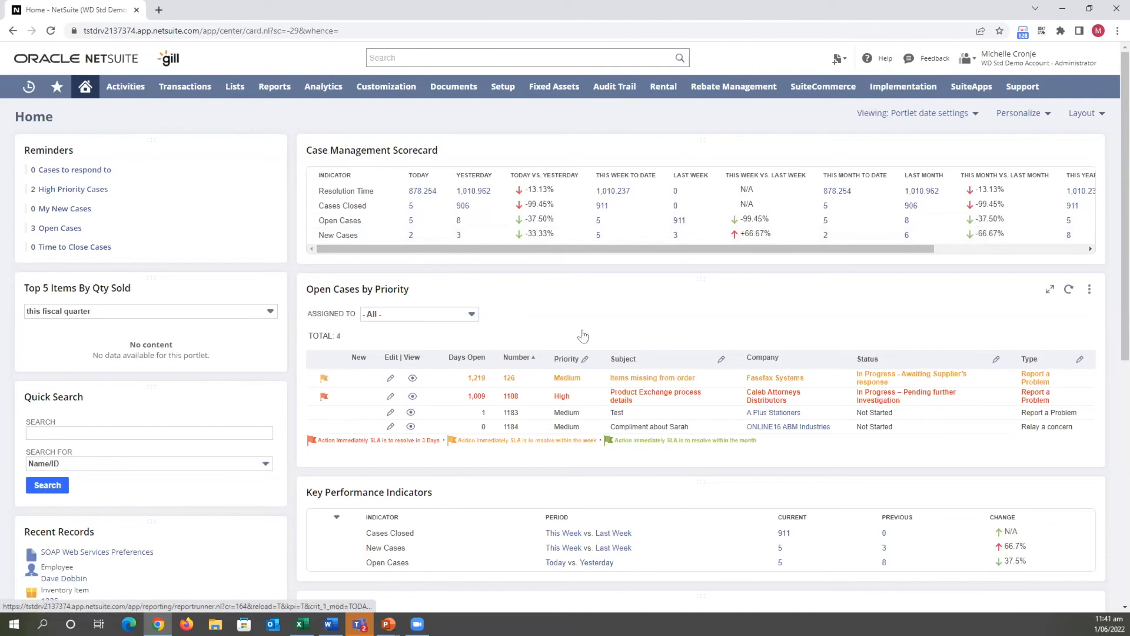
click(1068, 289)
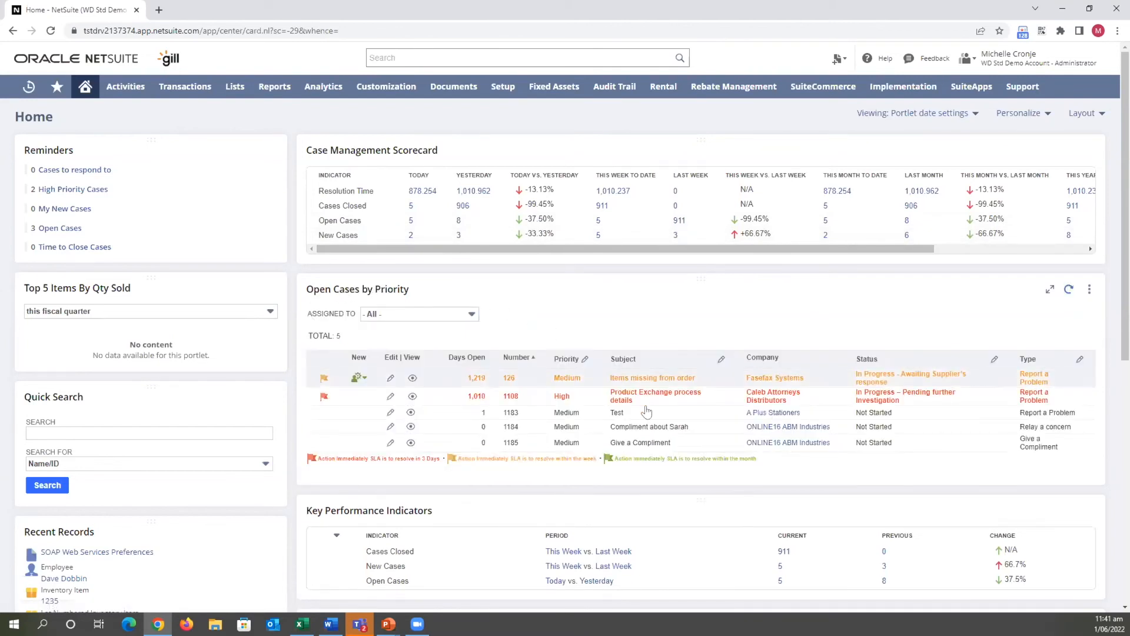
Open the Give a Compliment case logged online, review its details and customer message, and return to the home dashboard
mouse_move(662, 446)
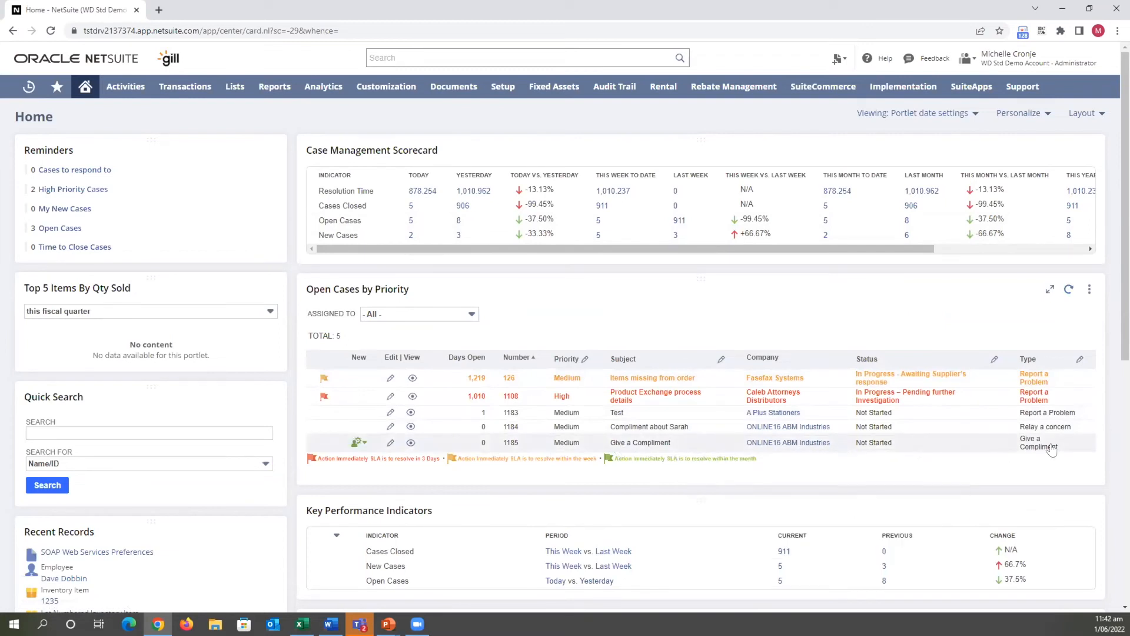
click(407, 446)
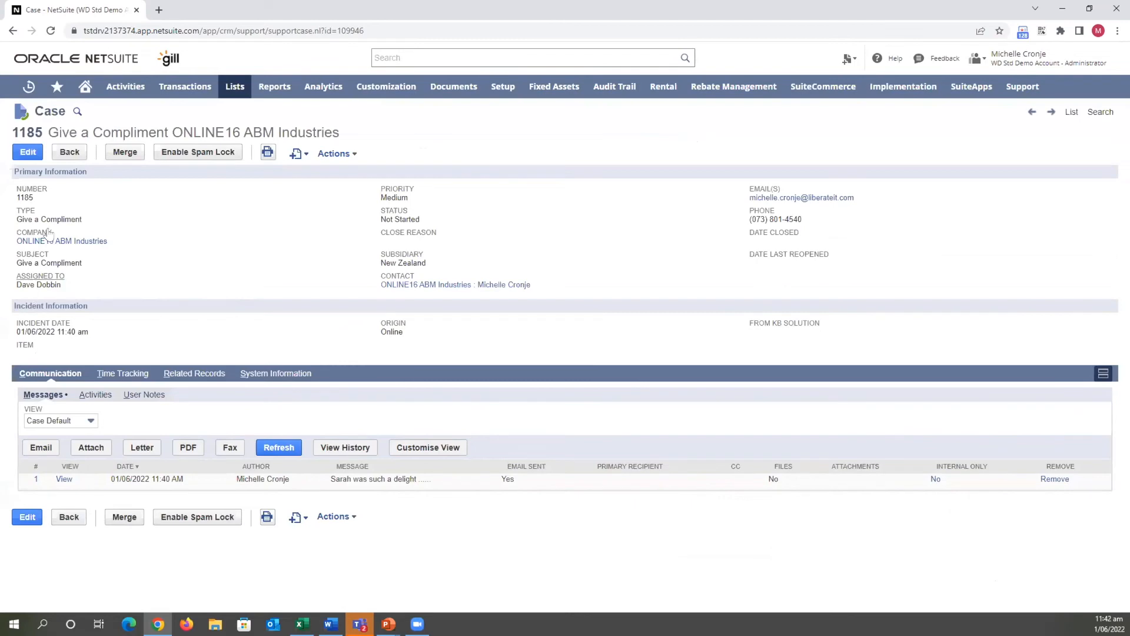
click(77, 86)
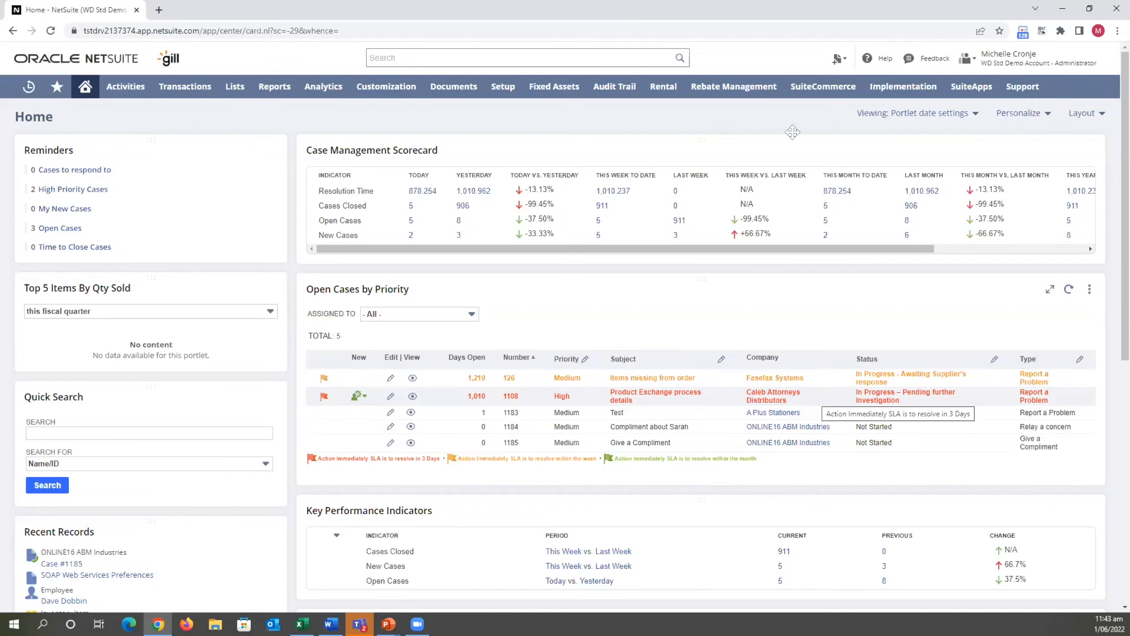
Create a new support case manually and set its type to Report a Problem
mouse_move(839, 57)
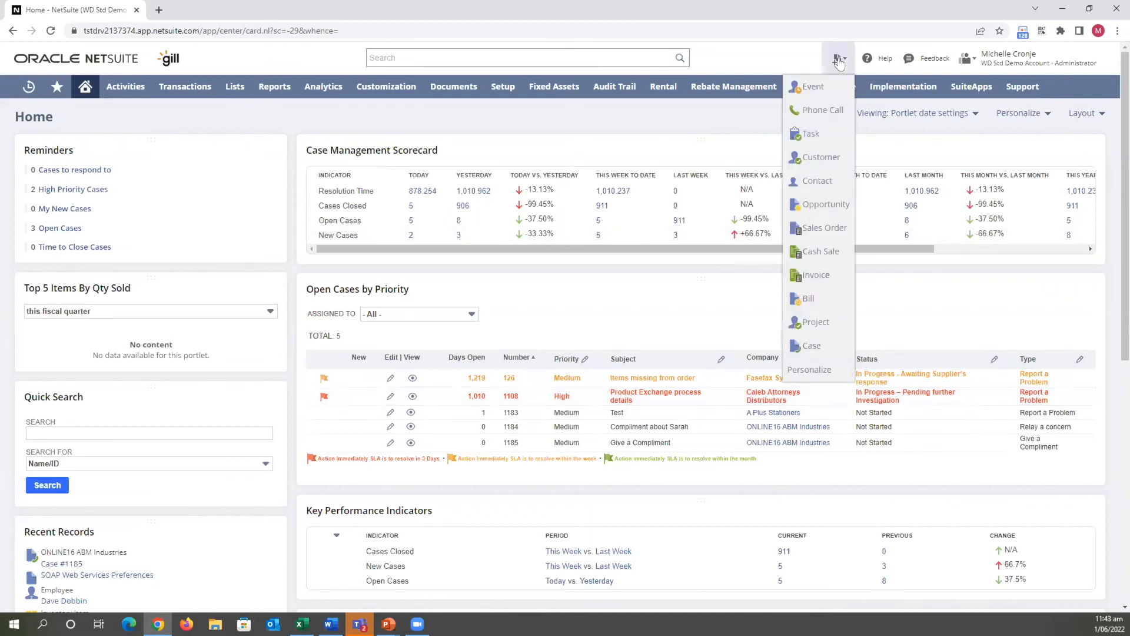
click(807, 350)
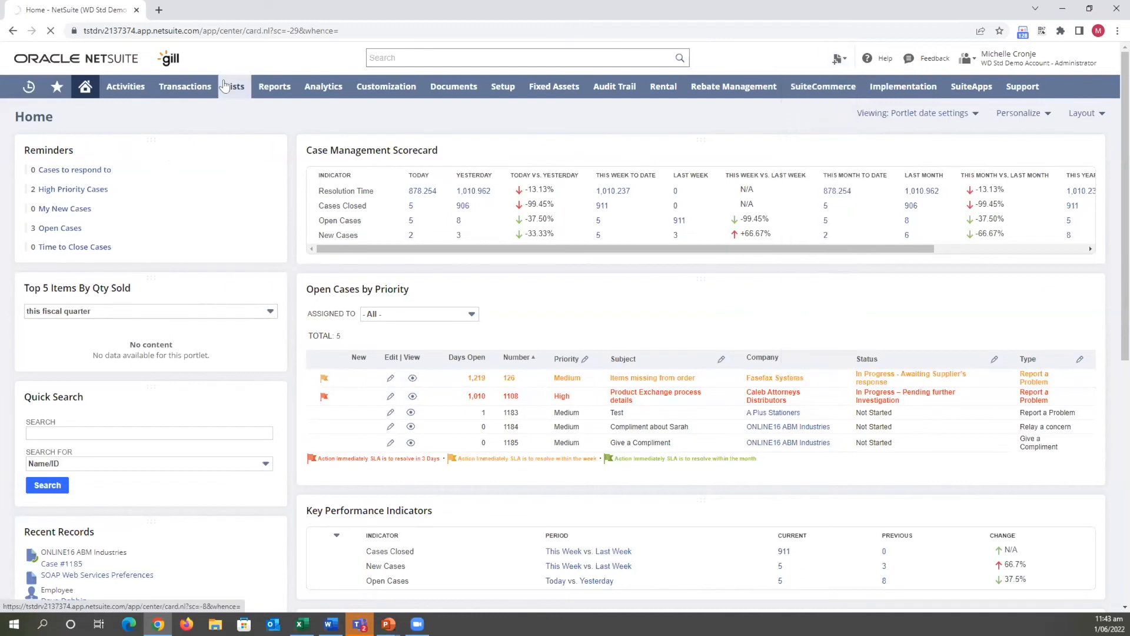
mouse_move(225, 86)
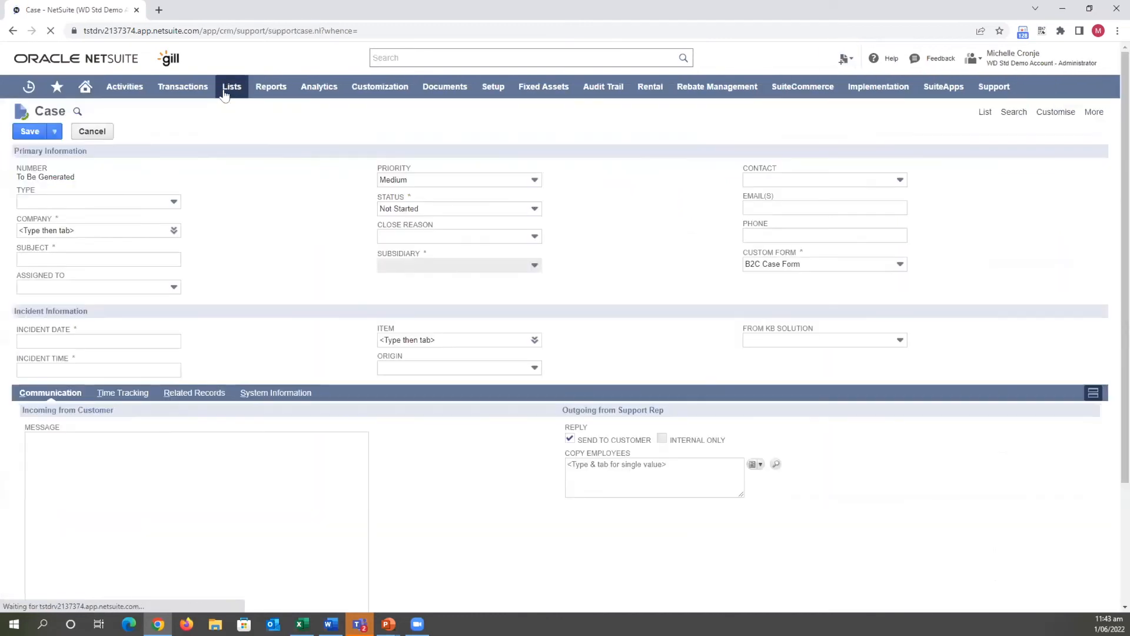
mouse_move(262, 322)
mouse_move(400, 321)
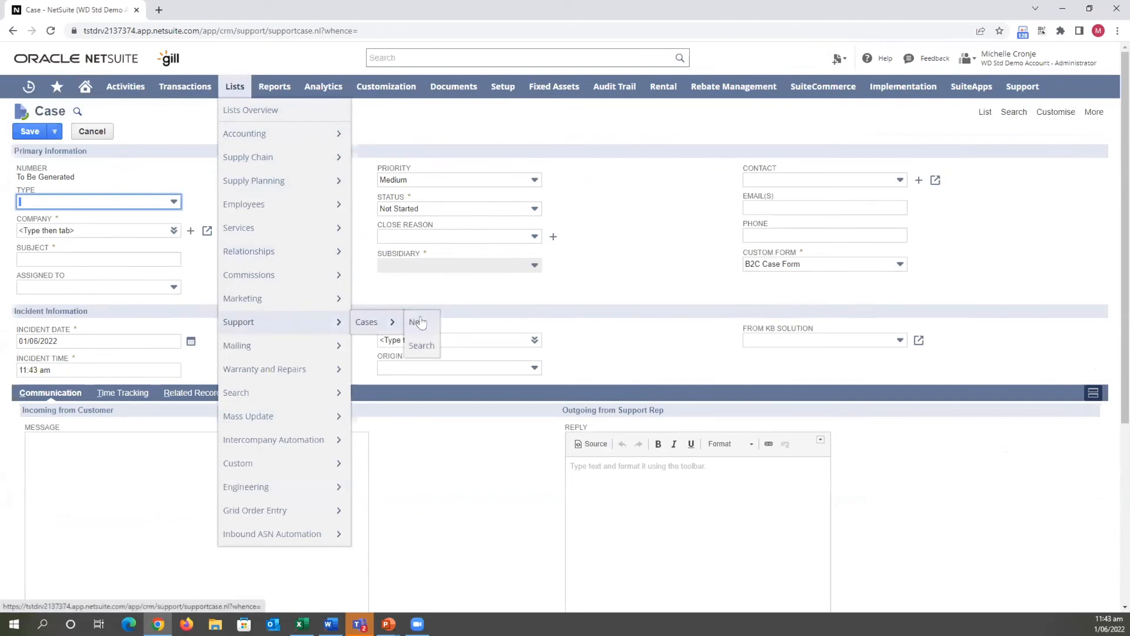
click(82, 202)
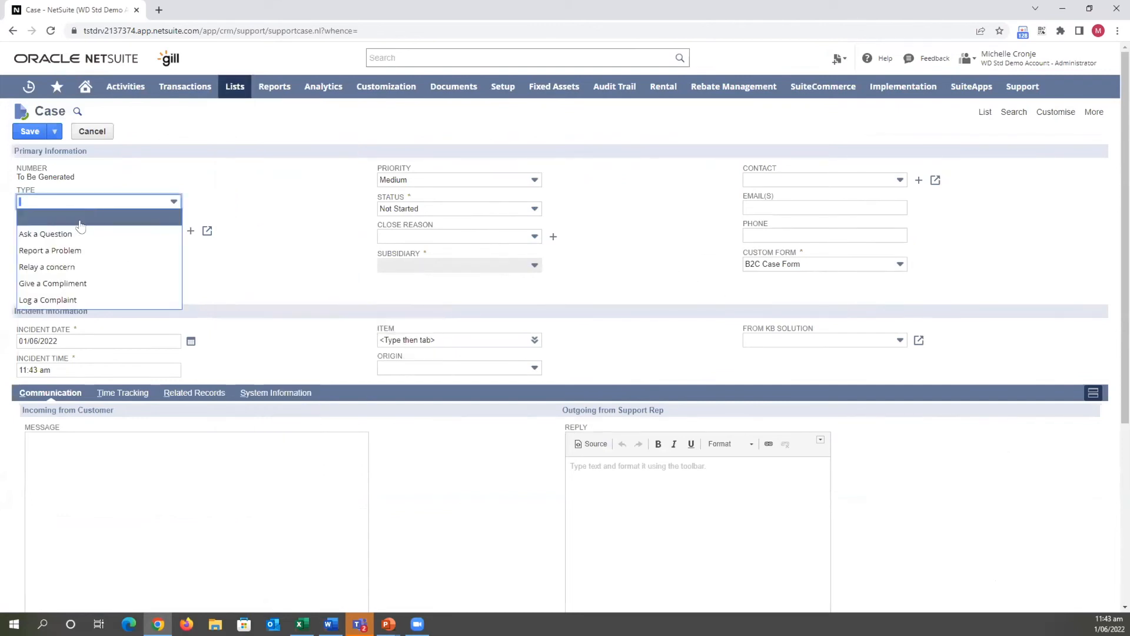
click(71, 254)
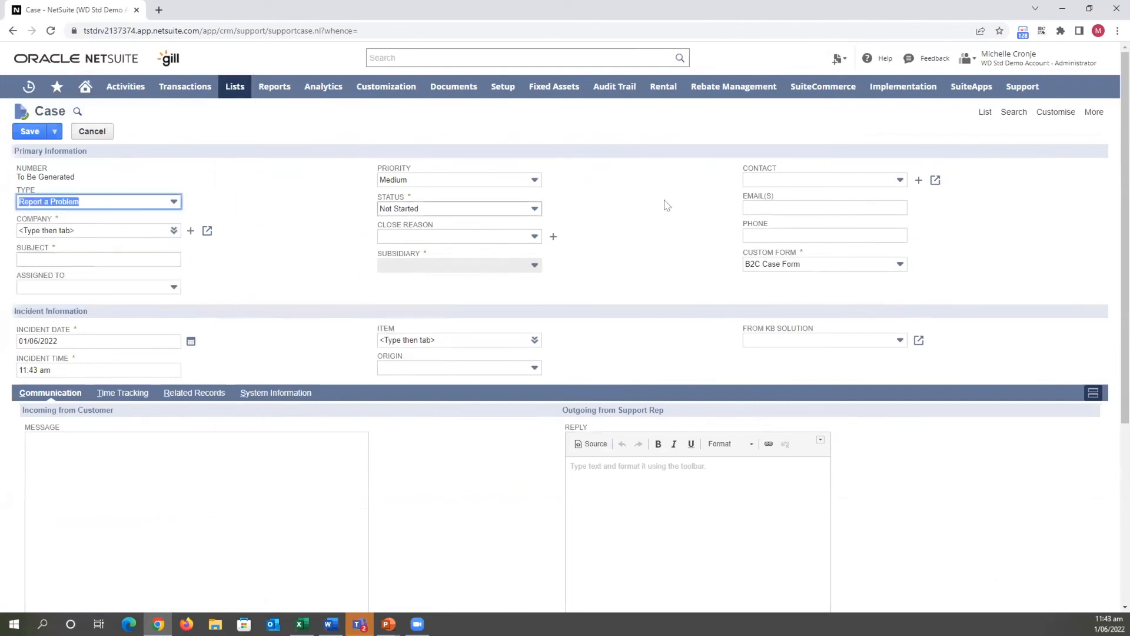
Find an individual customer in the company list and select them as the case's company
mouse_move(1062, 114)
click(147, 230)
click(173, 230)
click(159, 246)
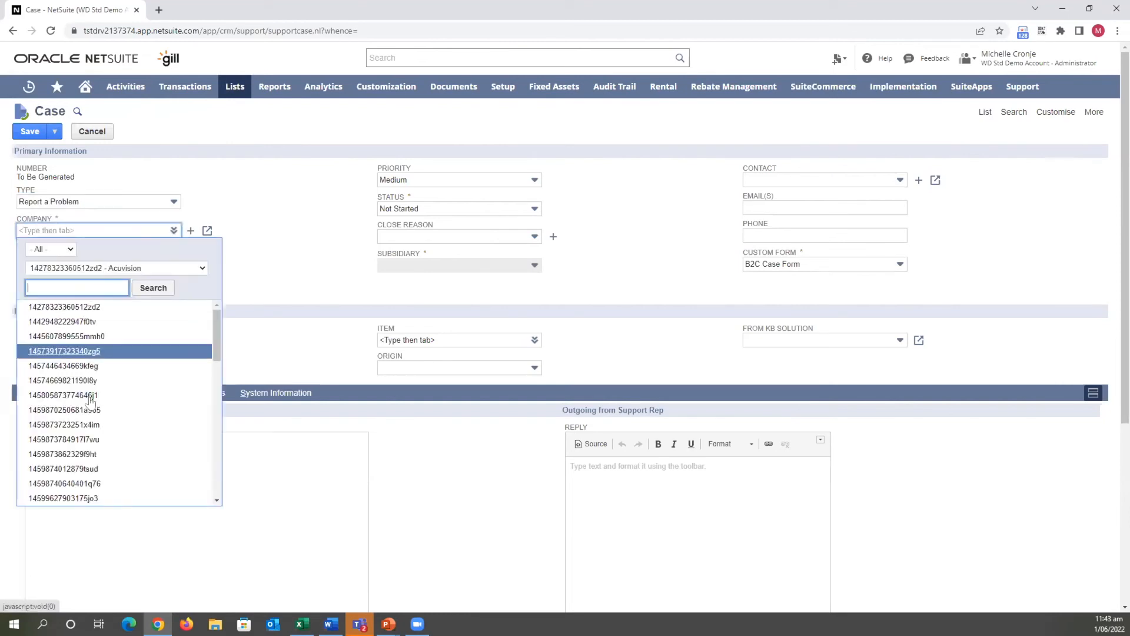
click(58, 286)
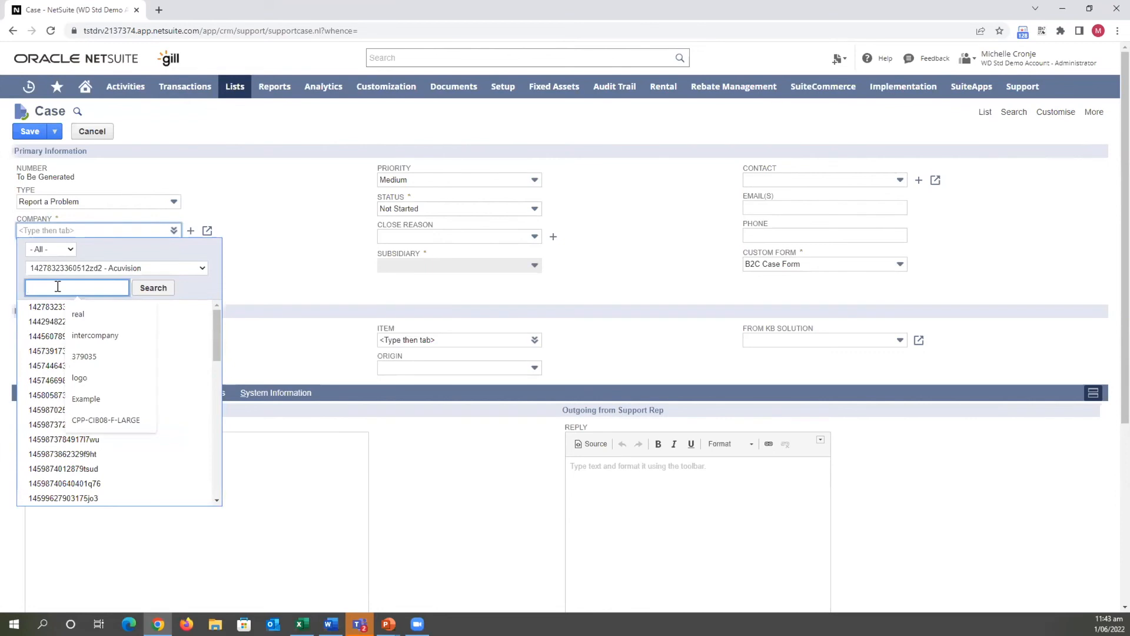
text(J)
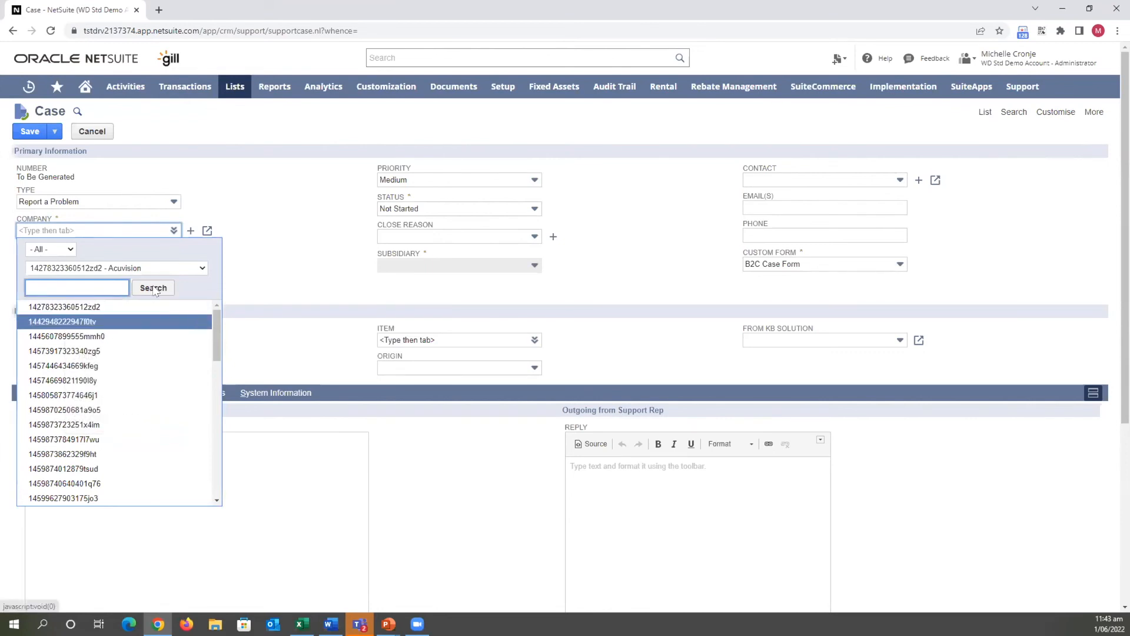
click(133, 267)
click(109, 330)
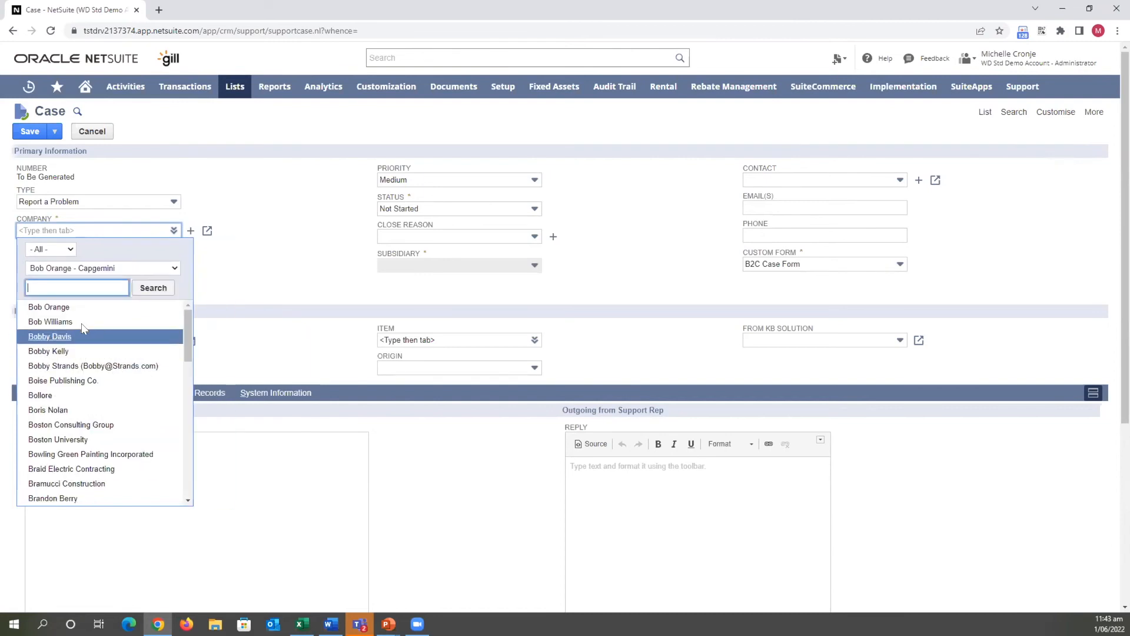
click(58, 321)
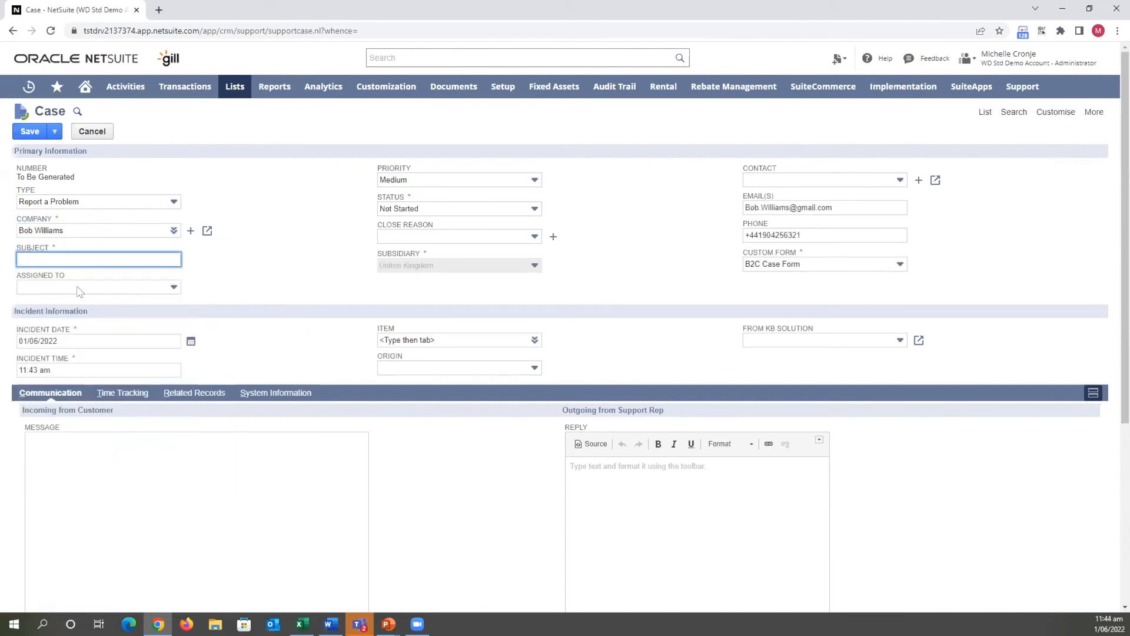
Enter "Problem with Item z" as the case subject and assign the case to a support employee
text(Concern)
key(BackSpace)
key(BackSpace)
key(BackSpace)
key(BackSpace)
key(BackSpace)
key(BackSpace)
key(BackSpace)
key(BackSpace)
text(Problem with Item z)
click(112, 287)
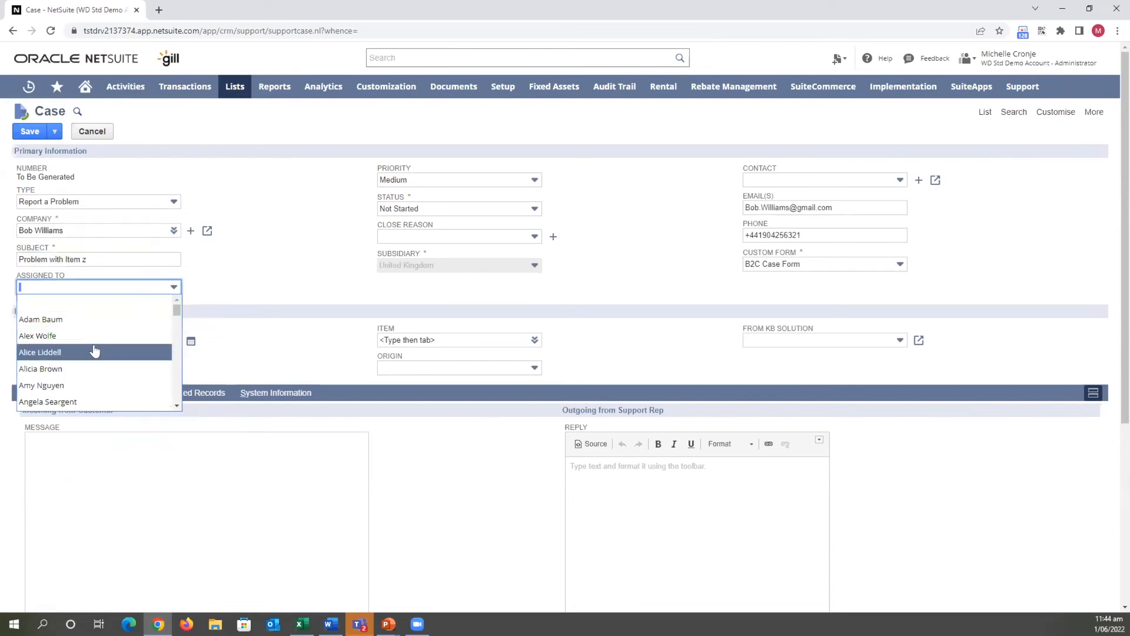
click(58, 385)
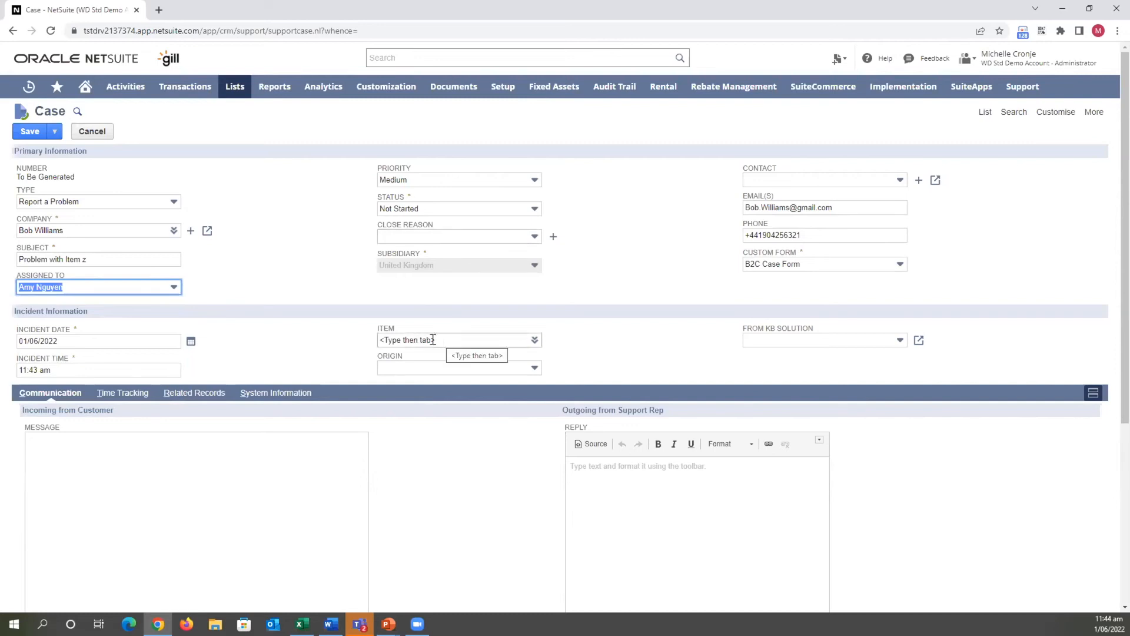
Set the item to "1234 Example item with warranty" and the origin to Phone, leaving the contact blank
click(534, 341)
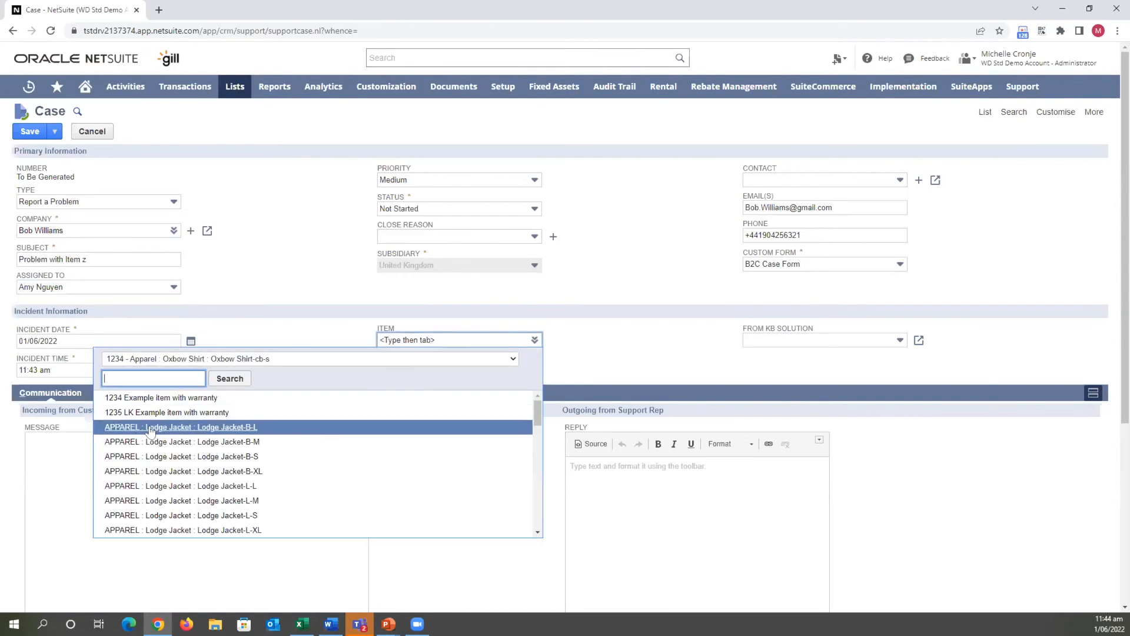
click(154, 398)
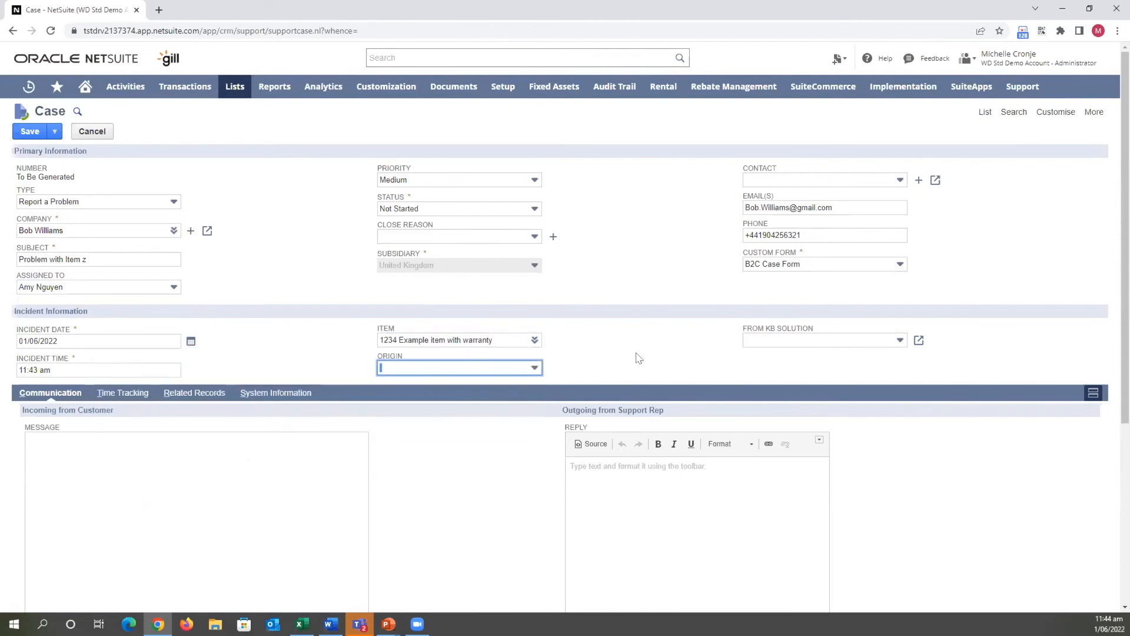
click(483, 369)
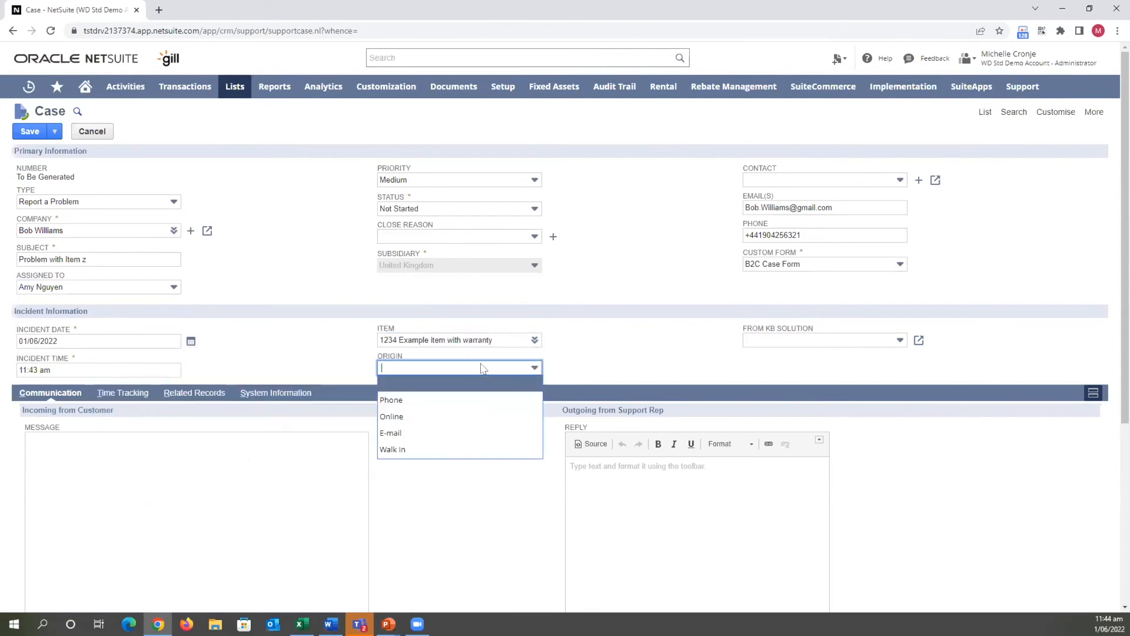
click(426, 402)
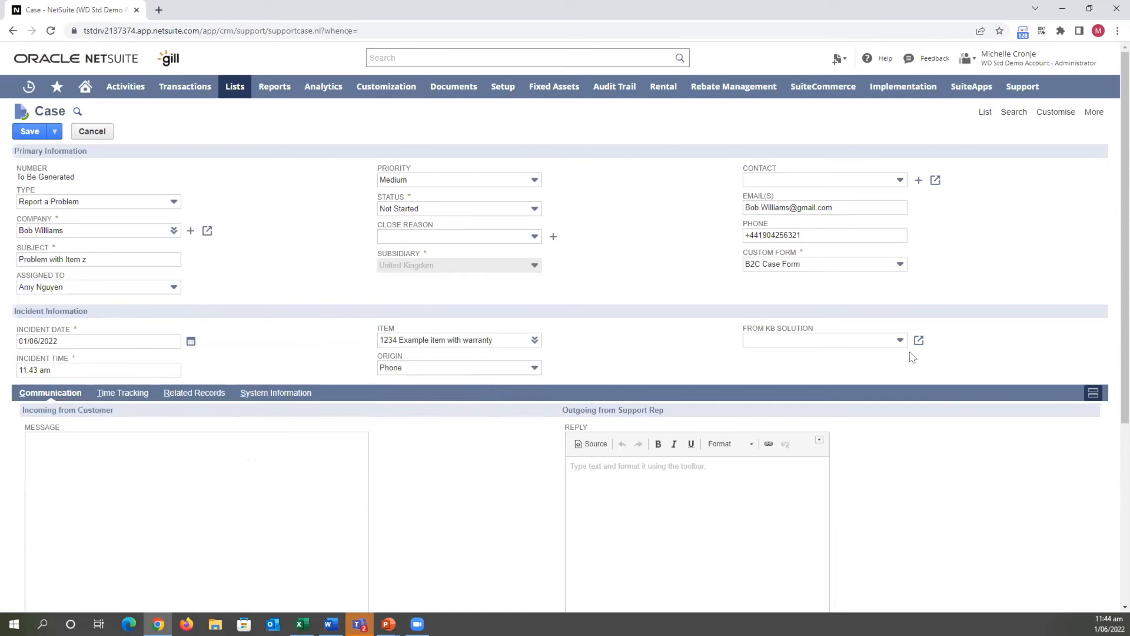
click(822, 181)
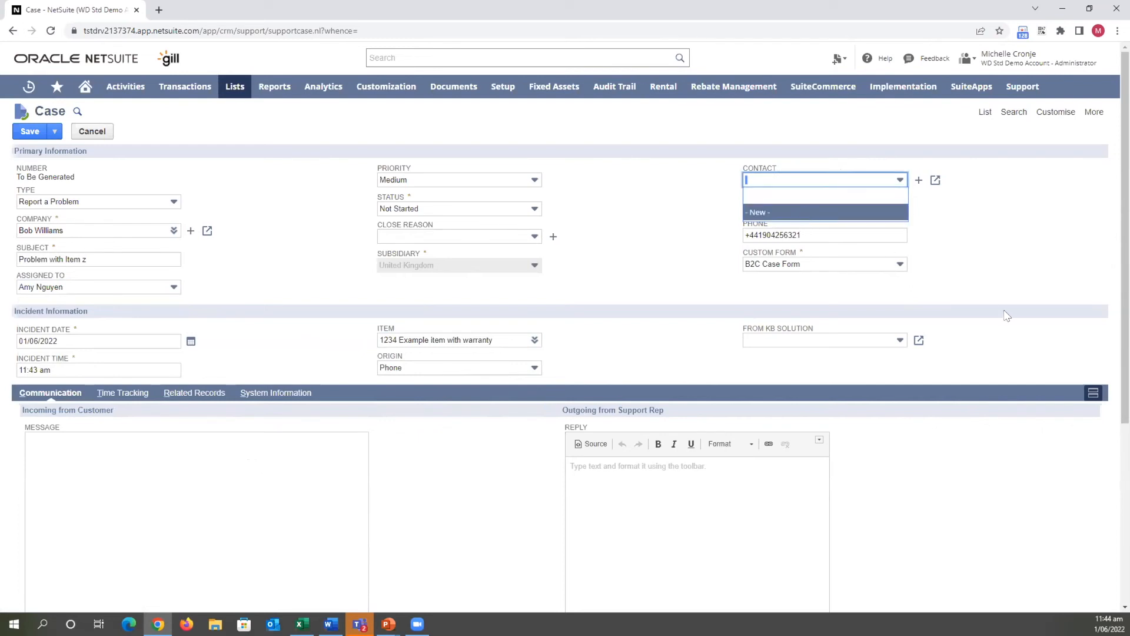
click(994, 290)
Enter an incoming customer message starting with "Hi team customer called"
click(93, 468)
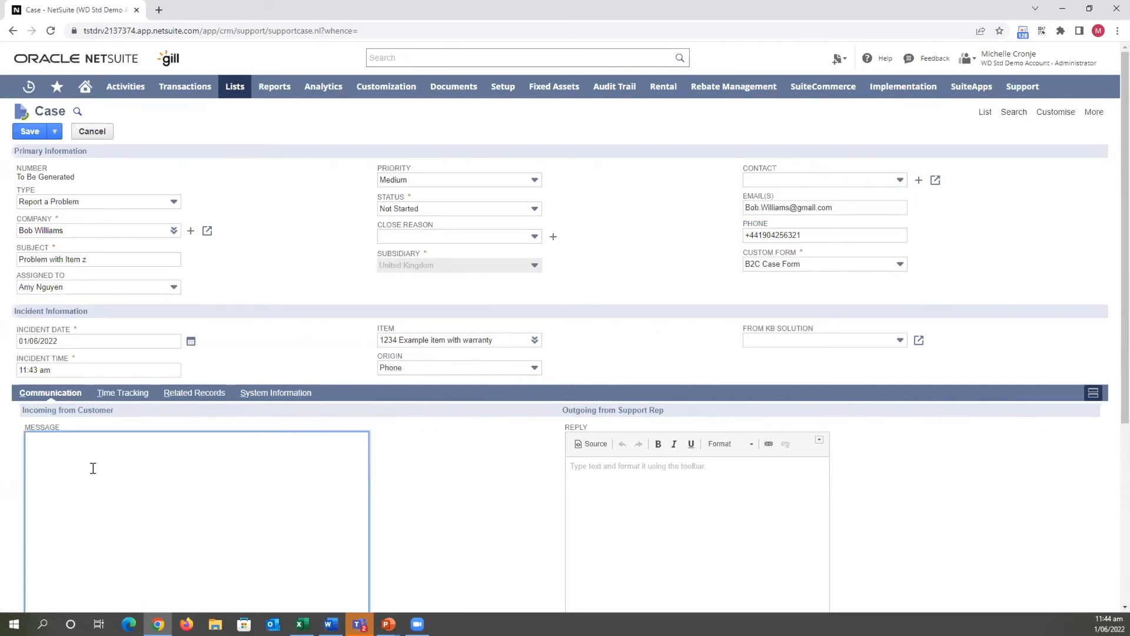
scroll(93, 468, down, 3)
text(Hi team)
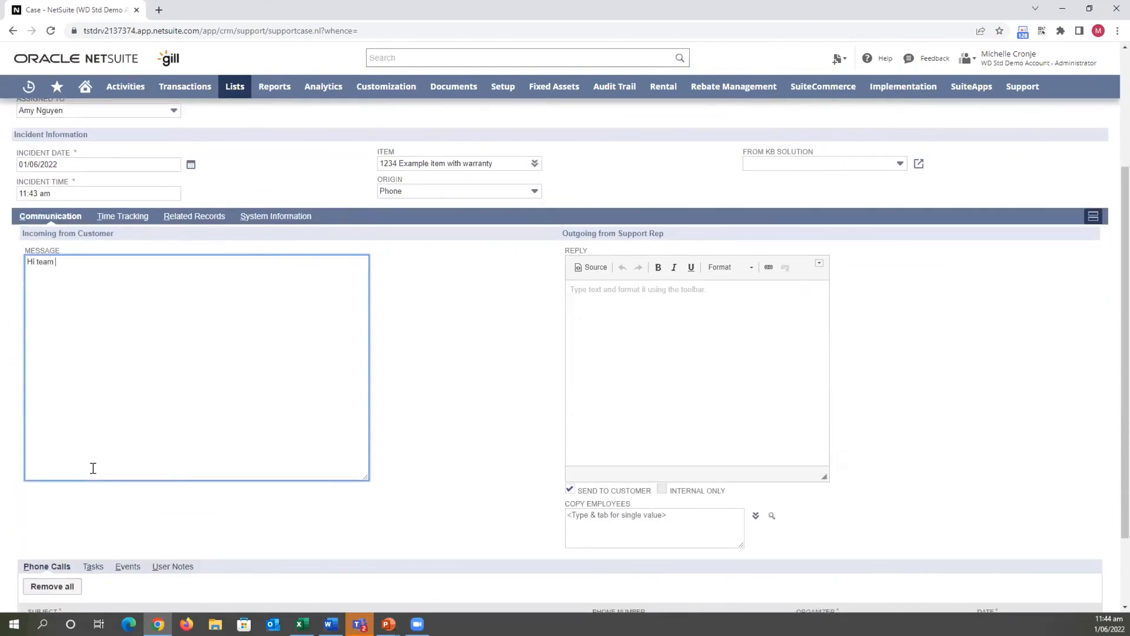
text( customer called ...........)
Write a reply with a greeting by first name and "We have created this case, I've assigned", send it to the customer, and save the case
click(677, 356)
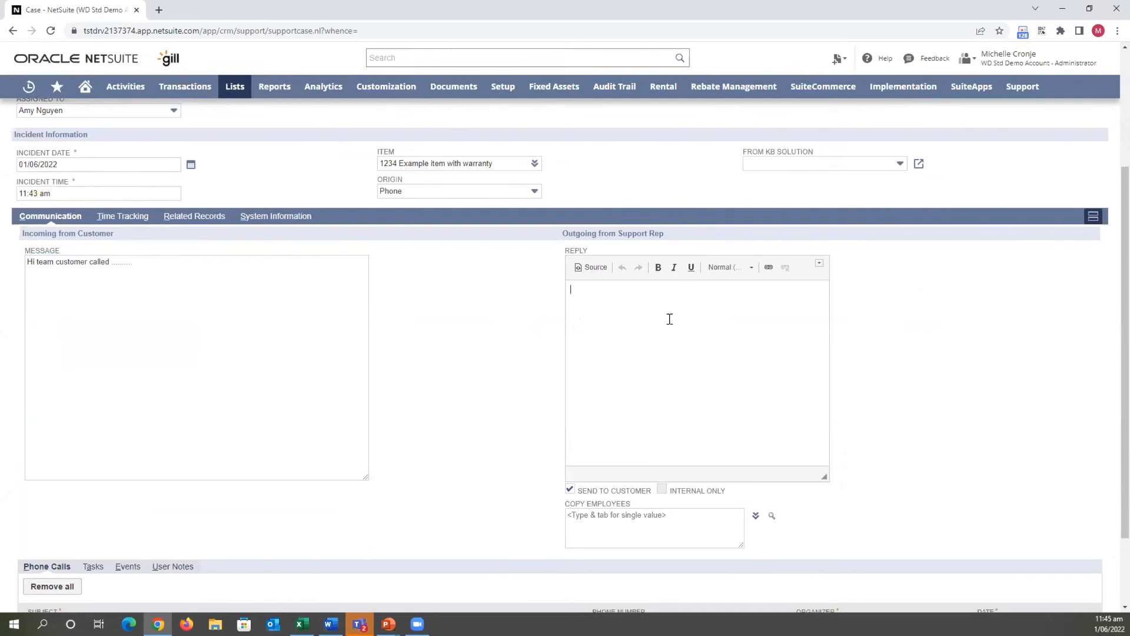
text(H)
text(i Jarred )
text(We have crea)
text(ted this case)
text(, I've a)
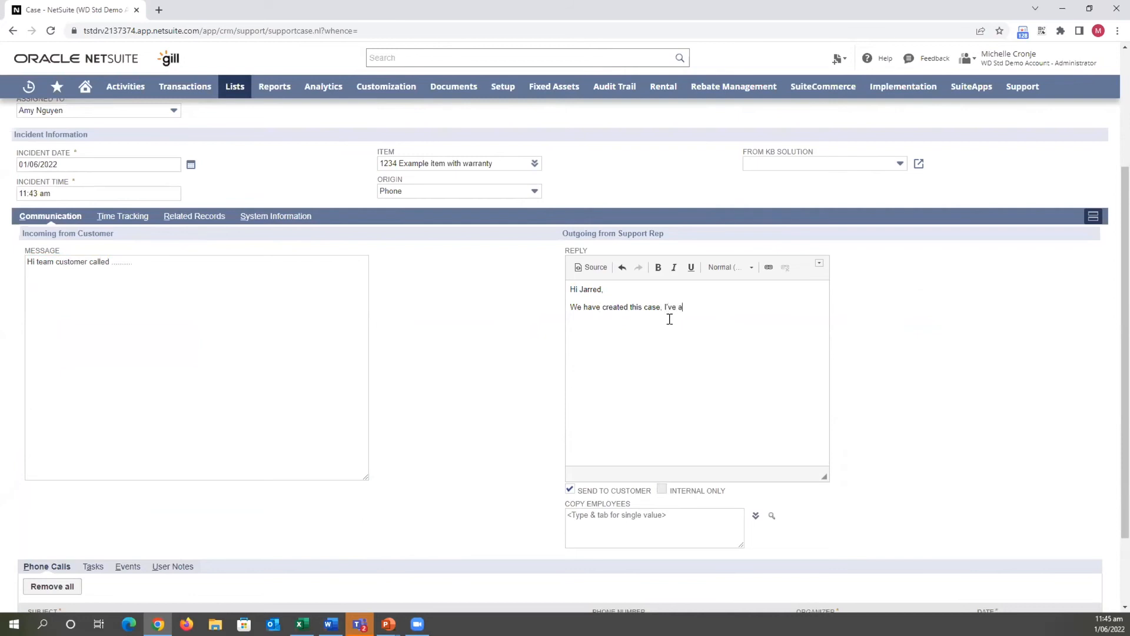
text(ssigned......)
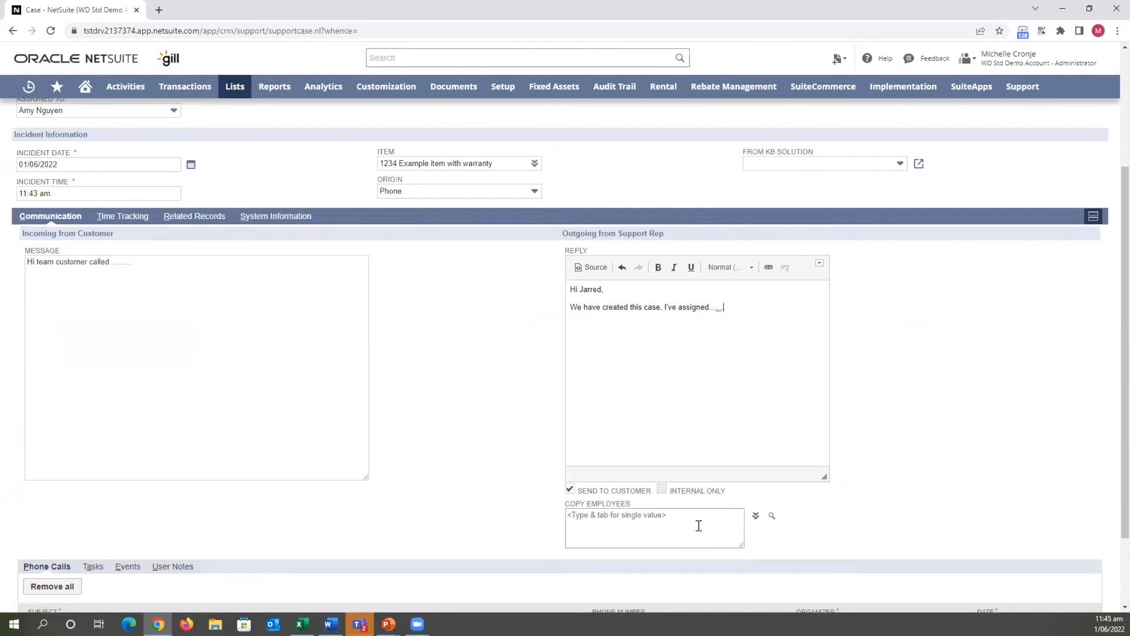
scroll(699, 526, down, 3)
scroll(280, 442, up, 5)
click(26, 131)
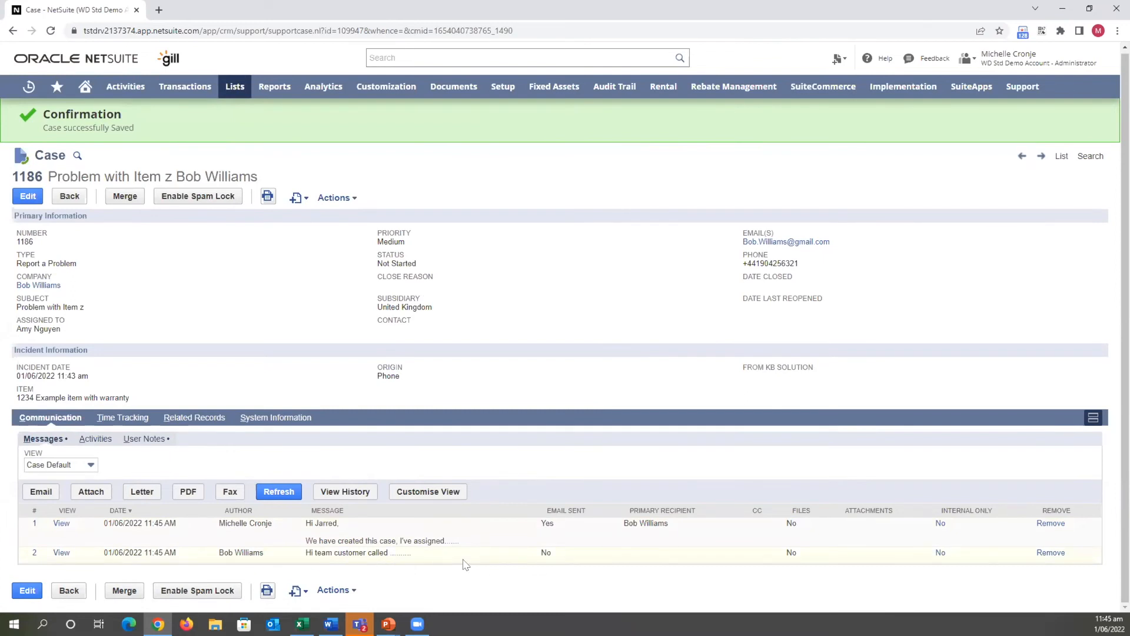
Review the saved case's activities and user notes, opening a blank new note and closing it without saving
click(91, 440)
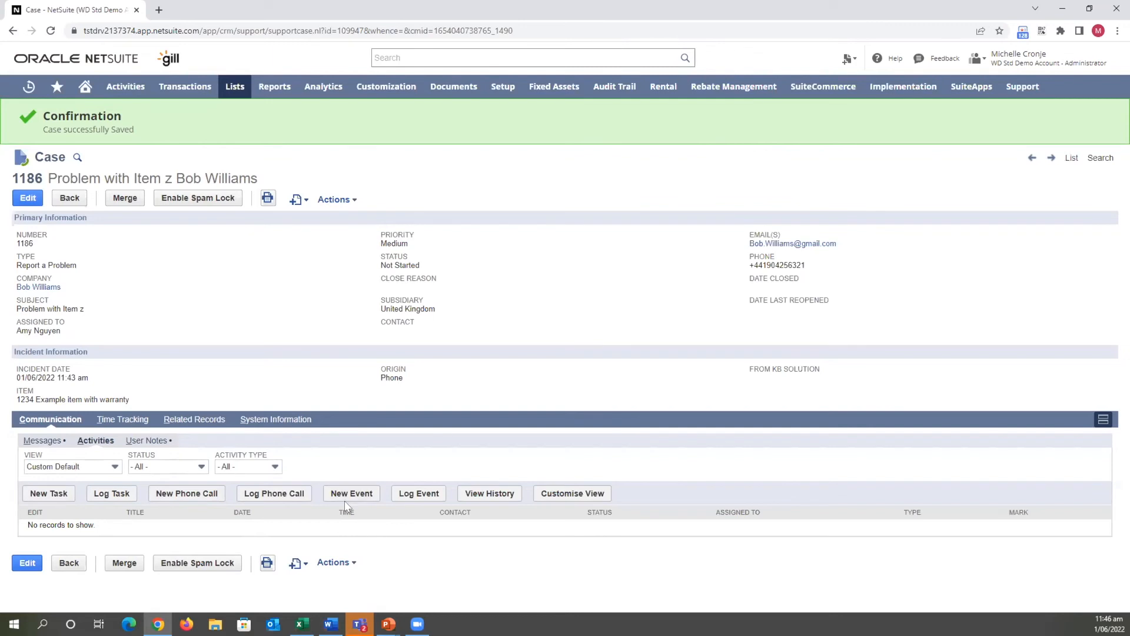
click(141, 441)
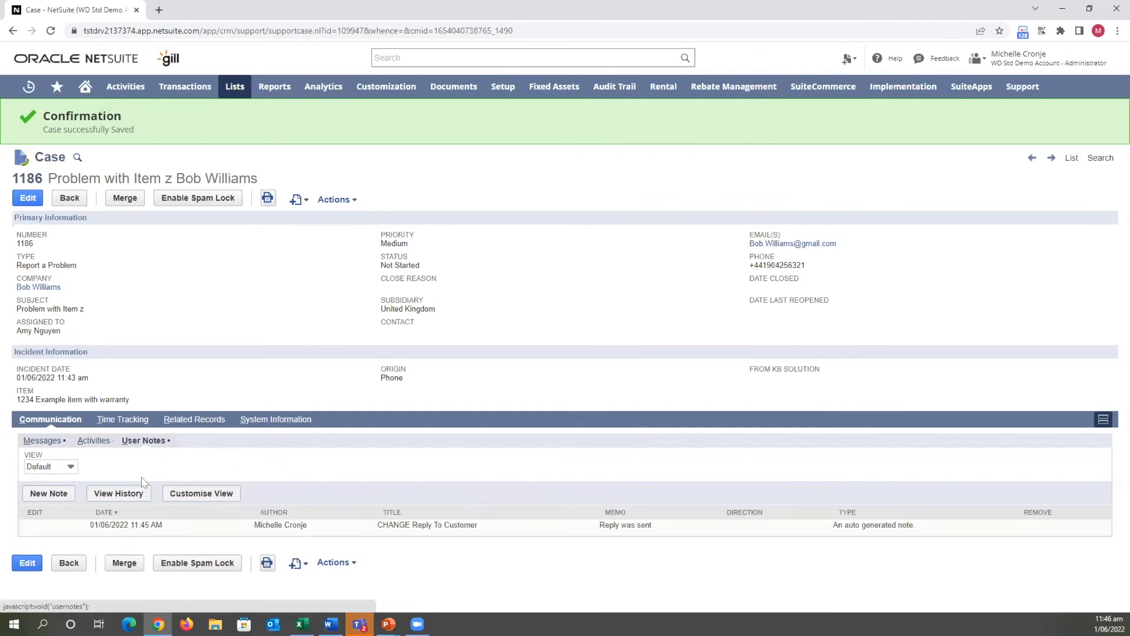
click(49, 497)
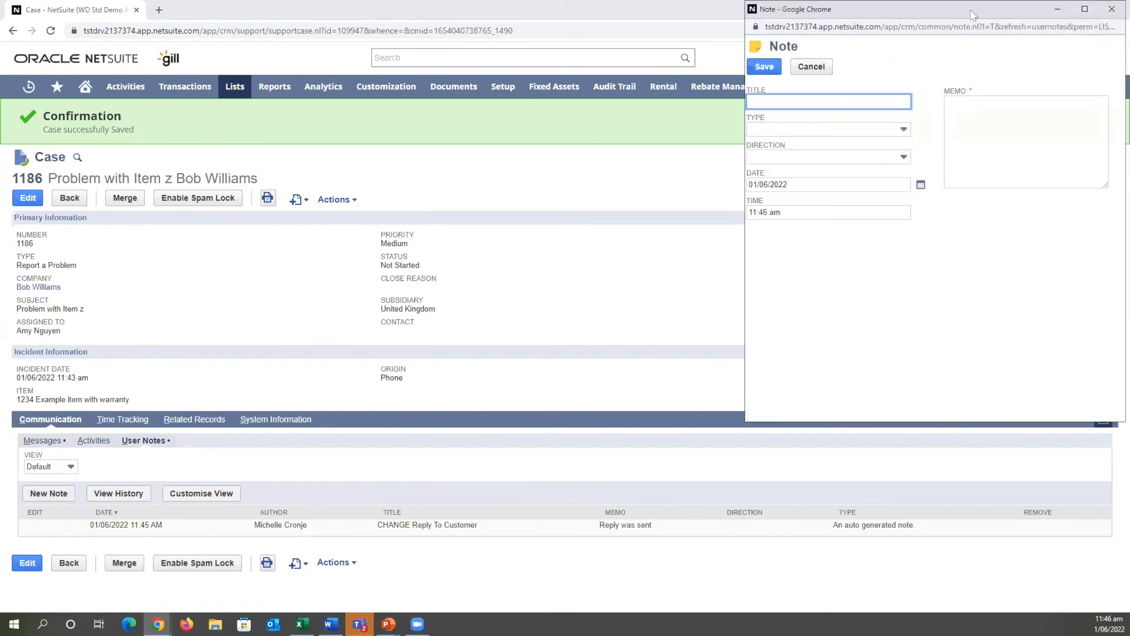
click(987, 103)
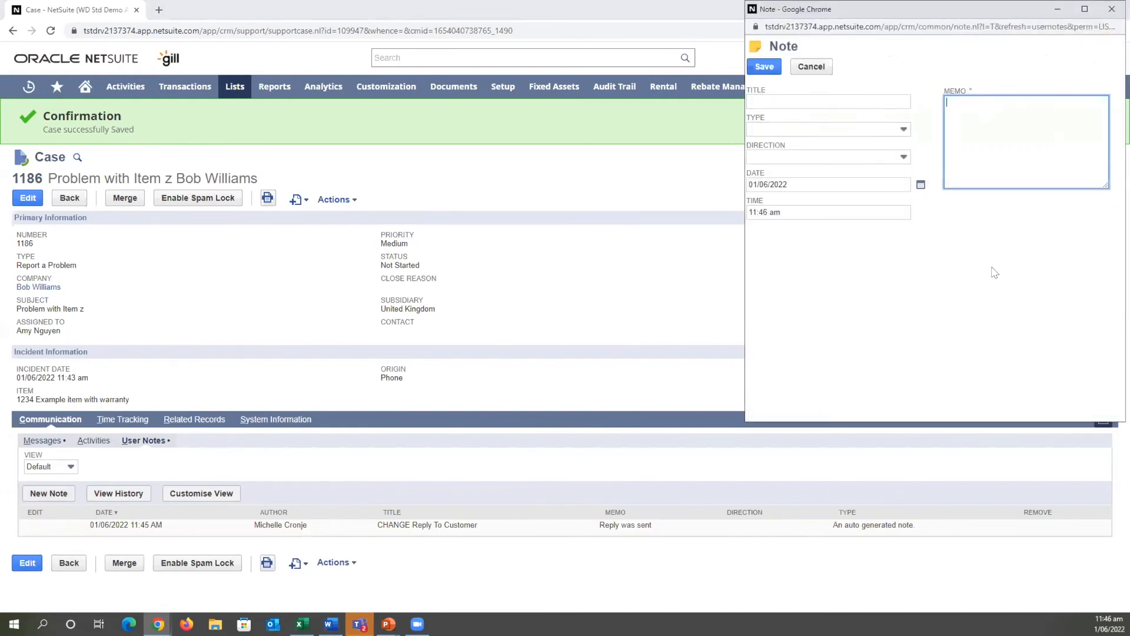
click(1111, 9)
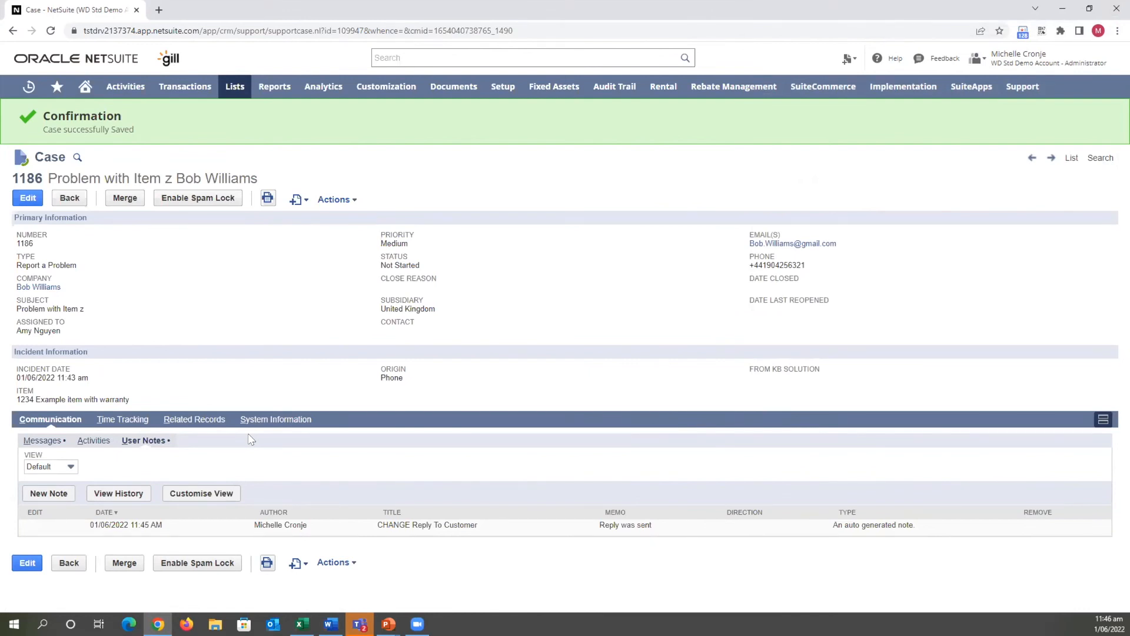
Set the case status to "In Progress – Pending further Investigation" and save the case
click(28, 198)
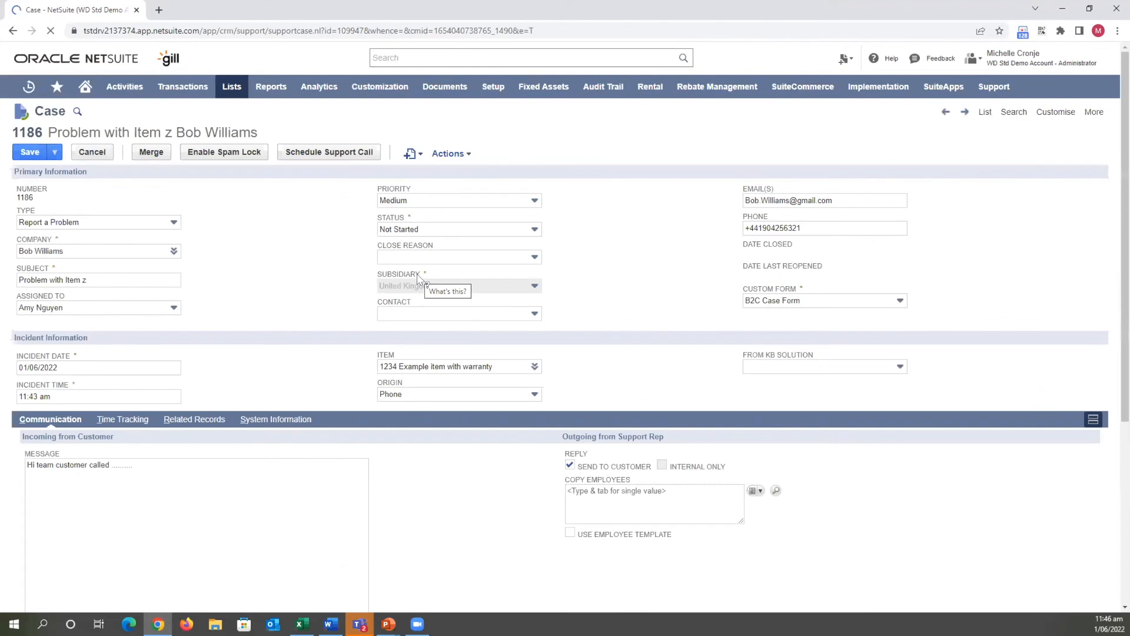
click(421, 229)
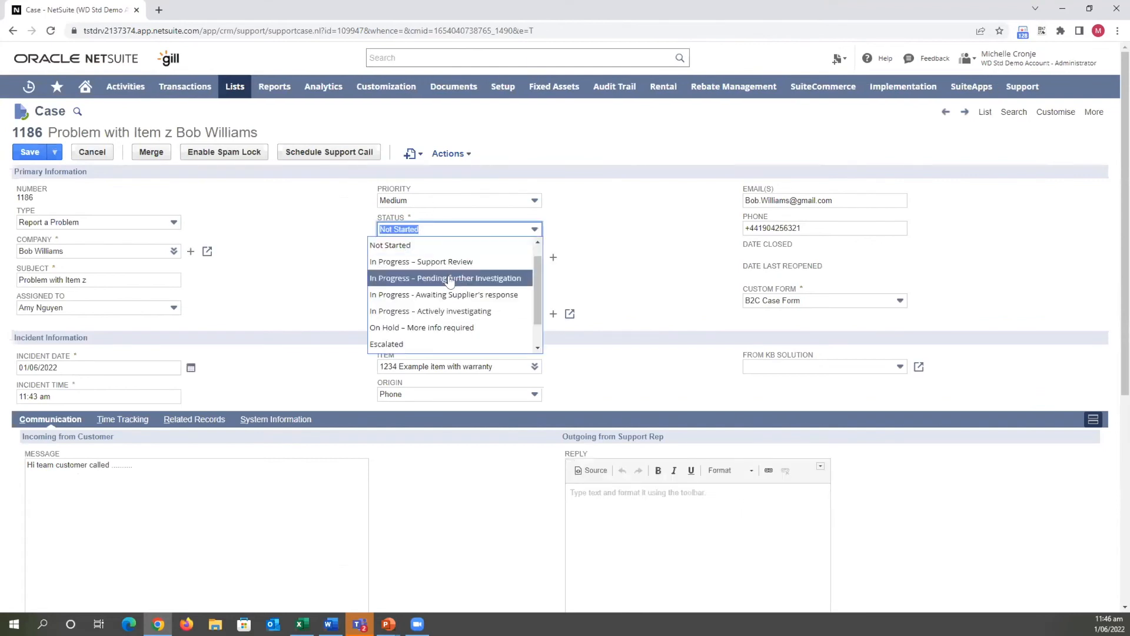
click(452, 280)
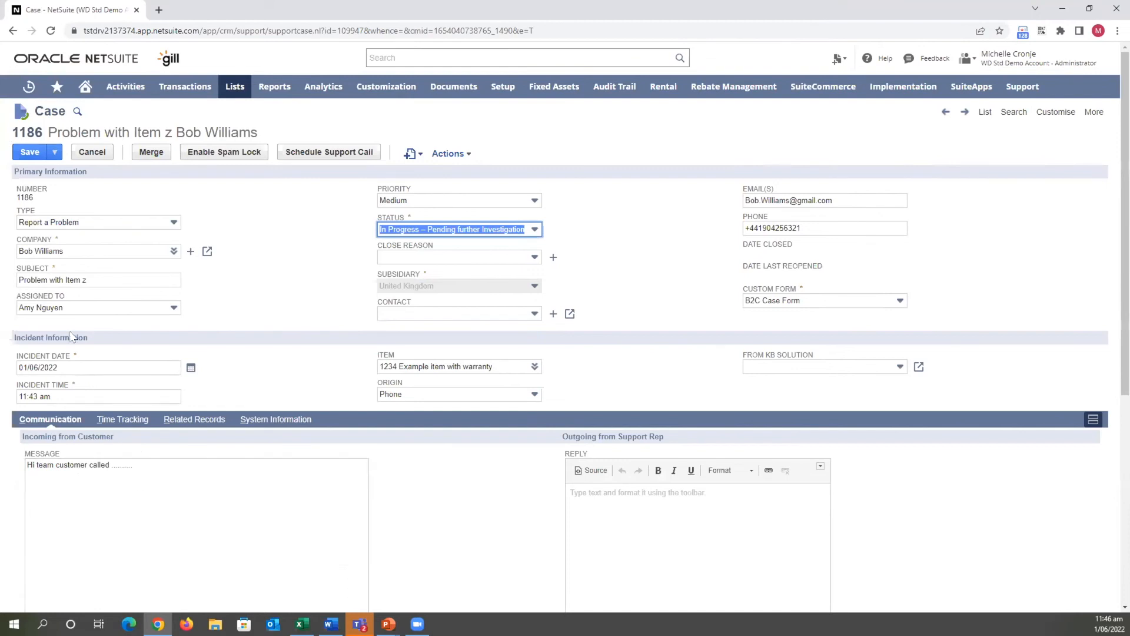
click(28, 153)
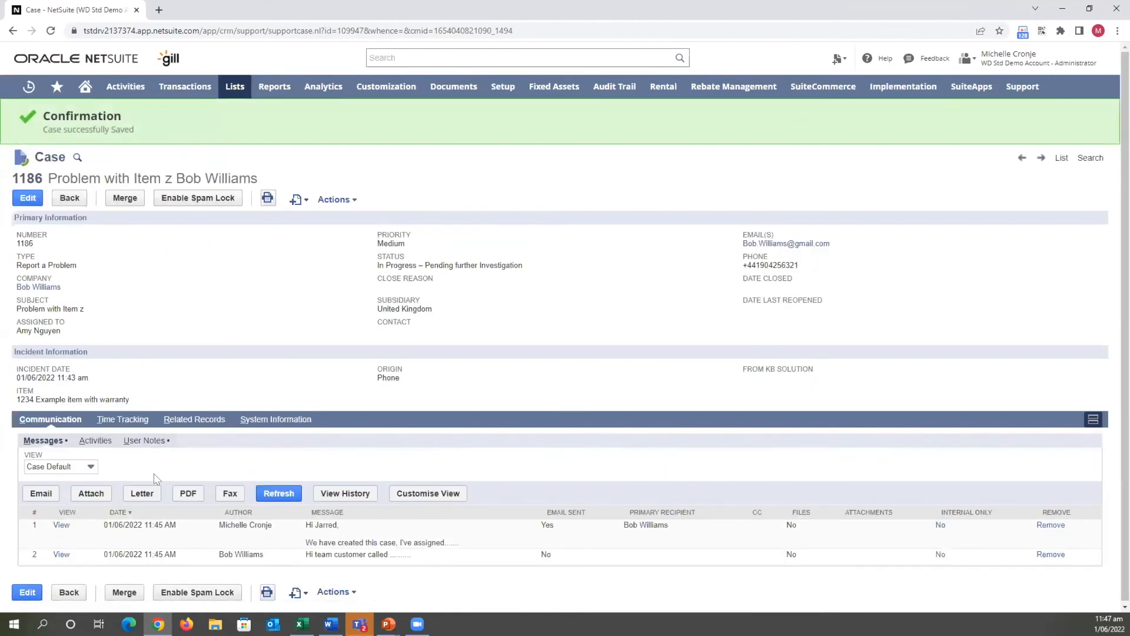
Examine the transaction types that can be created from the case's related records, opening Sales Order and closing it without saving
click(187, 422)
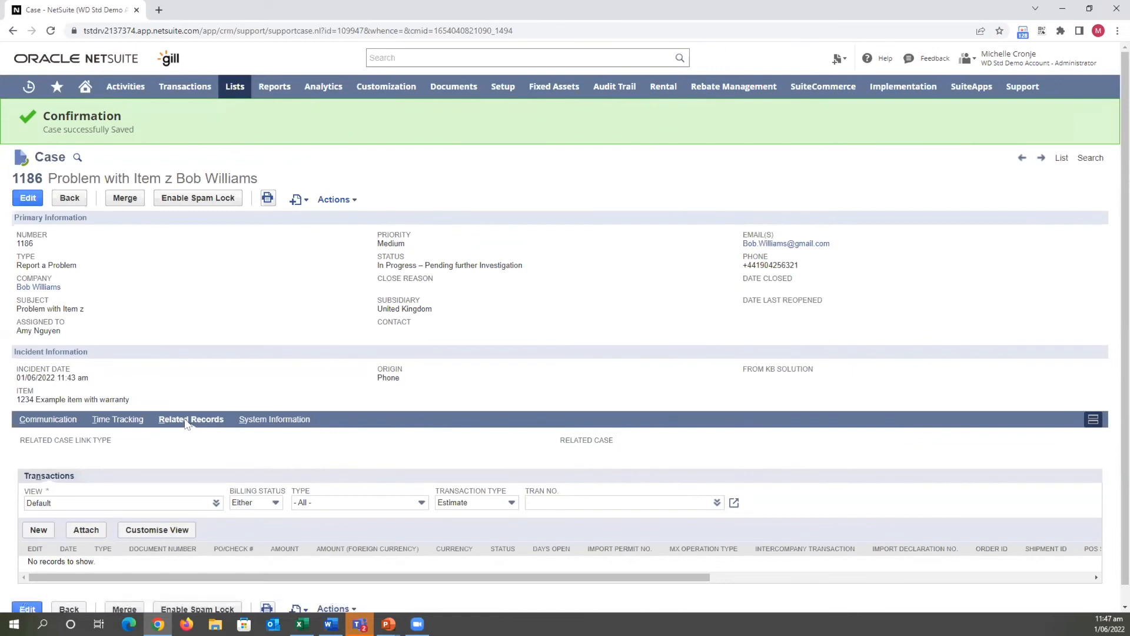
scroll(106, 471, down, 1)
click(37, 511)
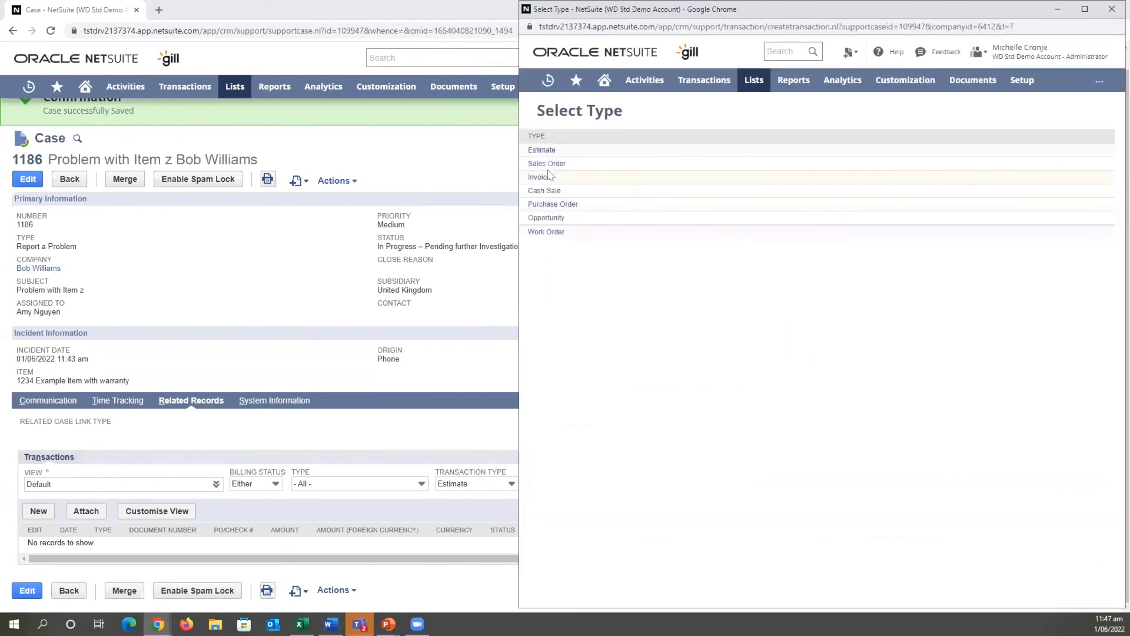
click(537, 163)
click(1111, 8)
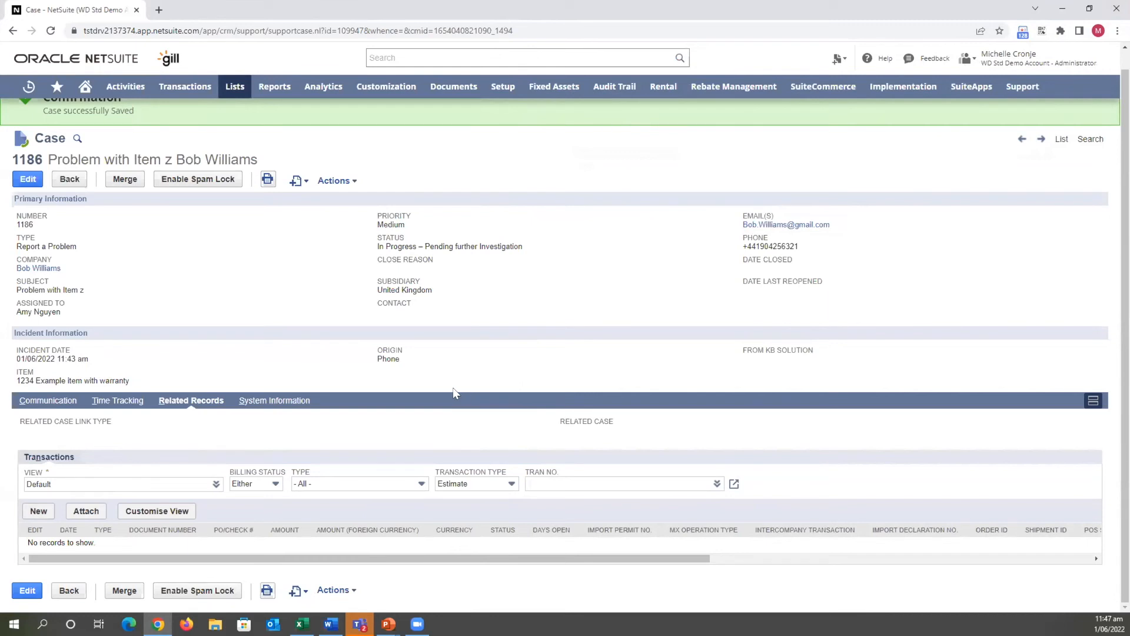
Open the Enable Features page and examine the CRM features, including the Support section
click(511, 15)
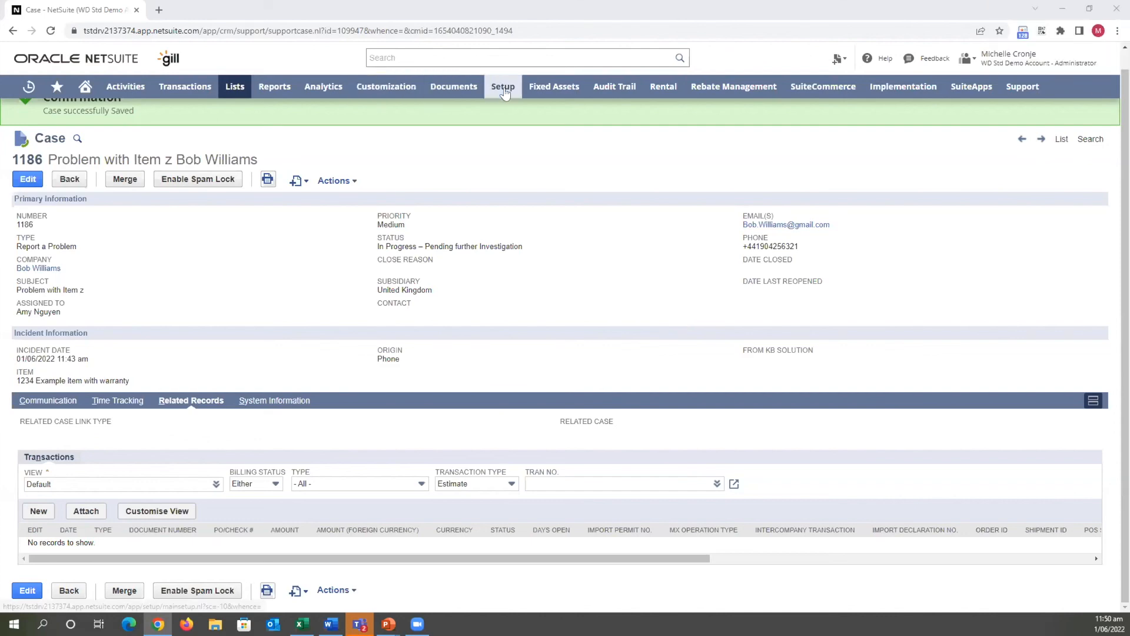
mouse_move(502, 87)
mouse_move(559, 134)
click(674, 170)
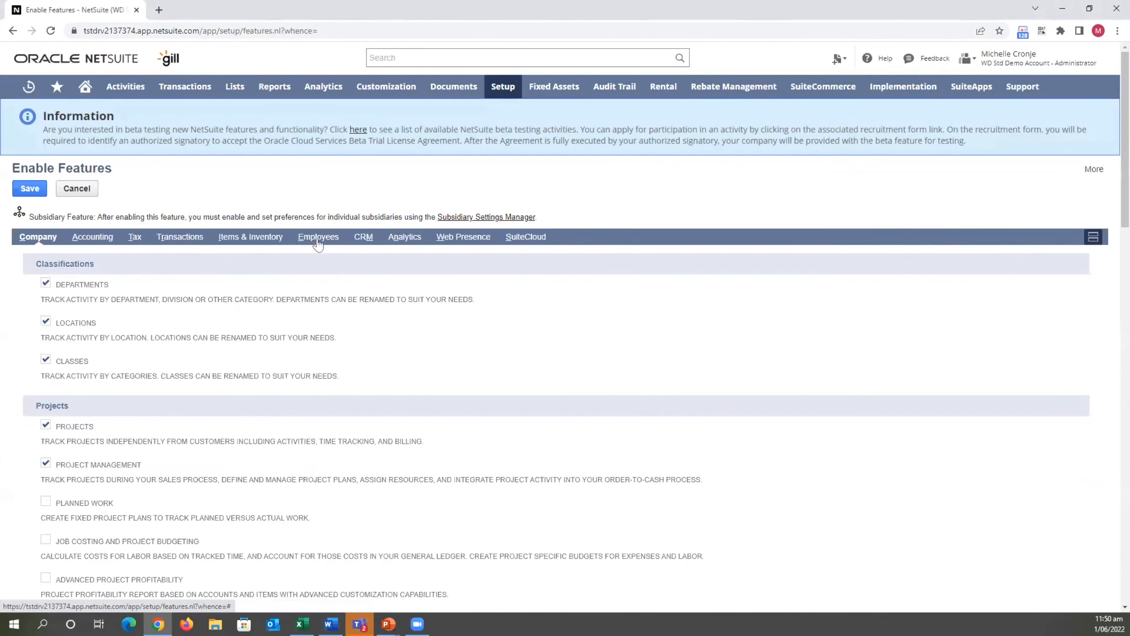
click(356, 241)
scroll(230, 366, down, 9)
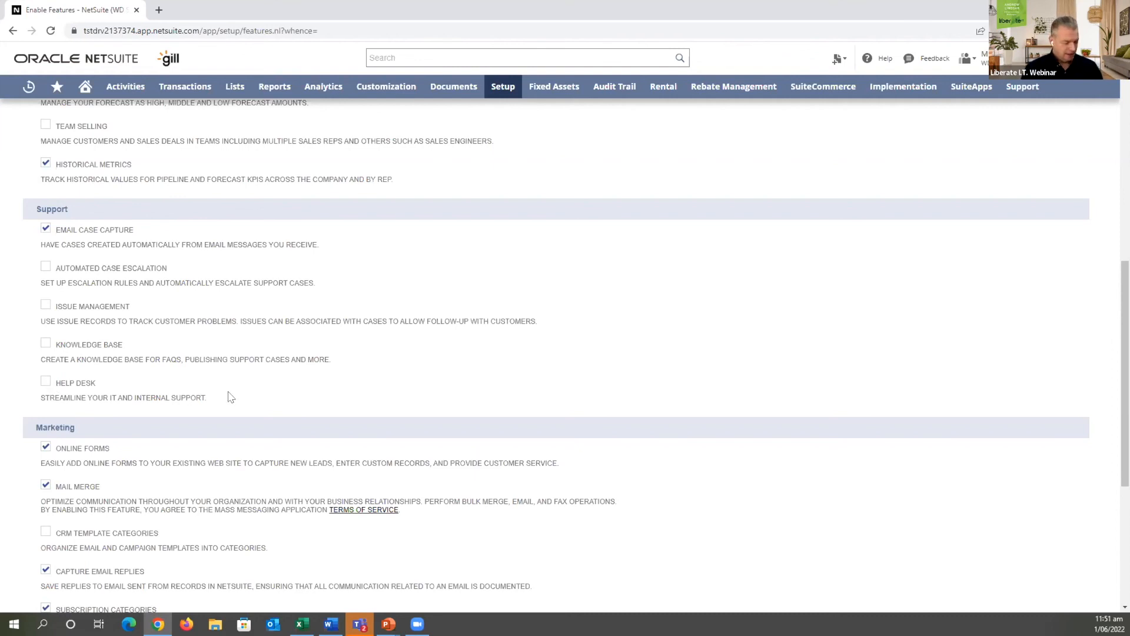
scroll(230, 397, up, 10)
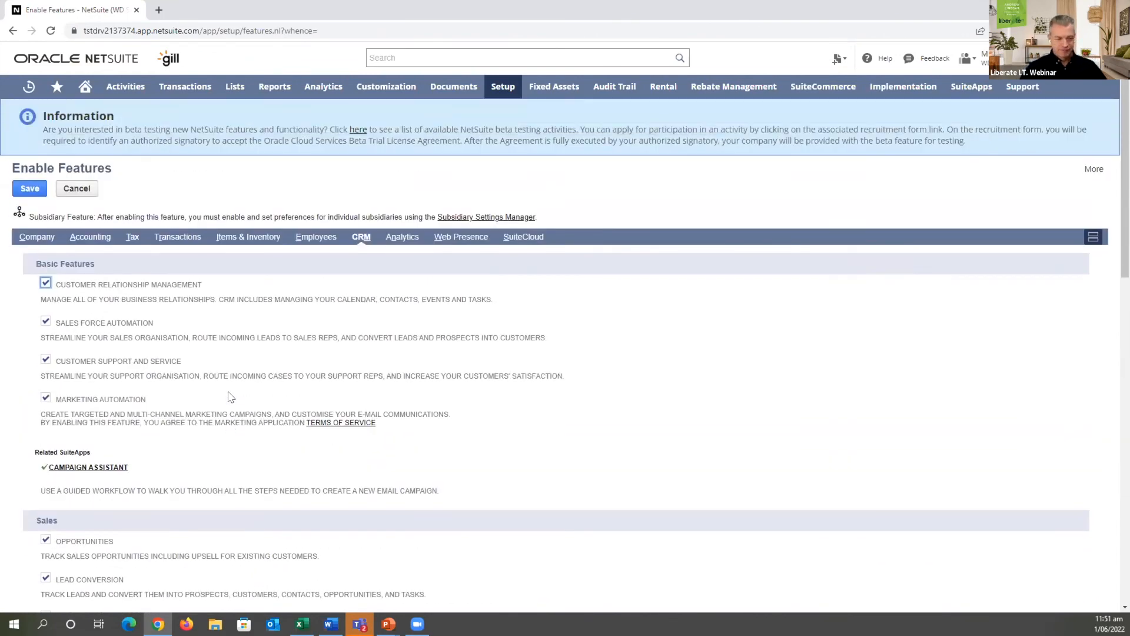
Return to the home dashboard and review its case reminders, scorecard, open cases by priority and key performance indicators
click(87, 89)
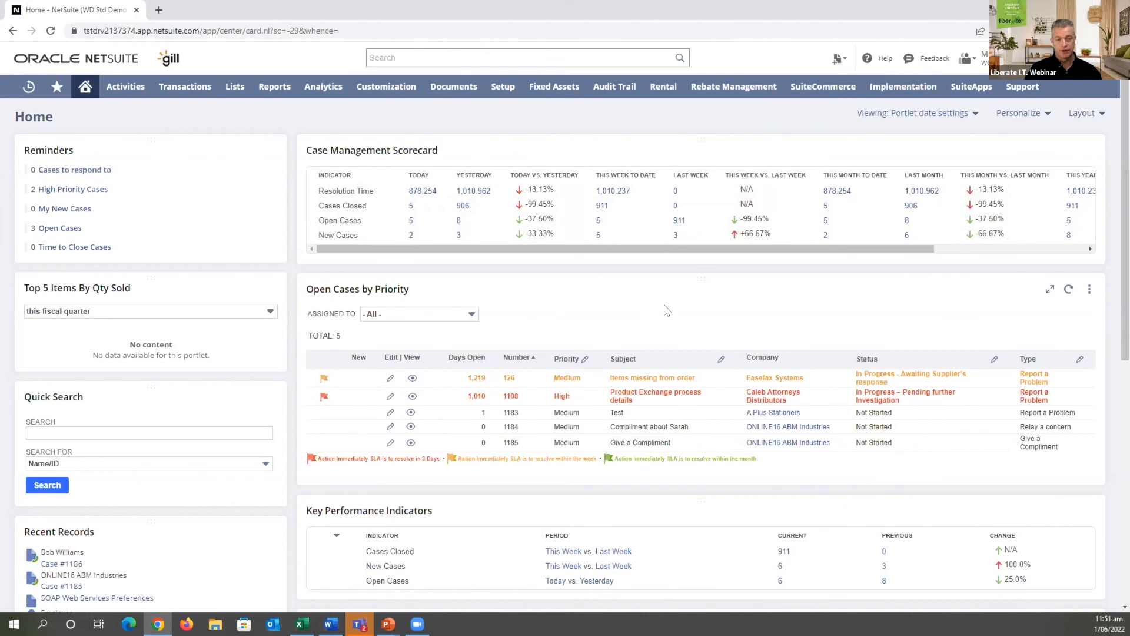
scroll(702, 432, down, 2)
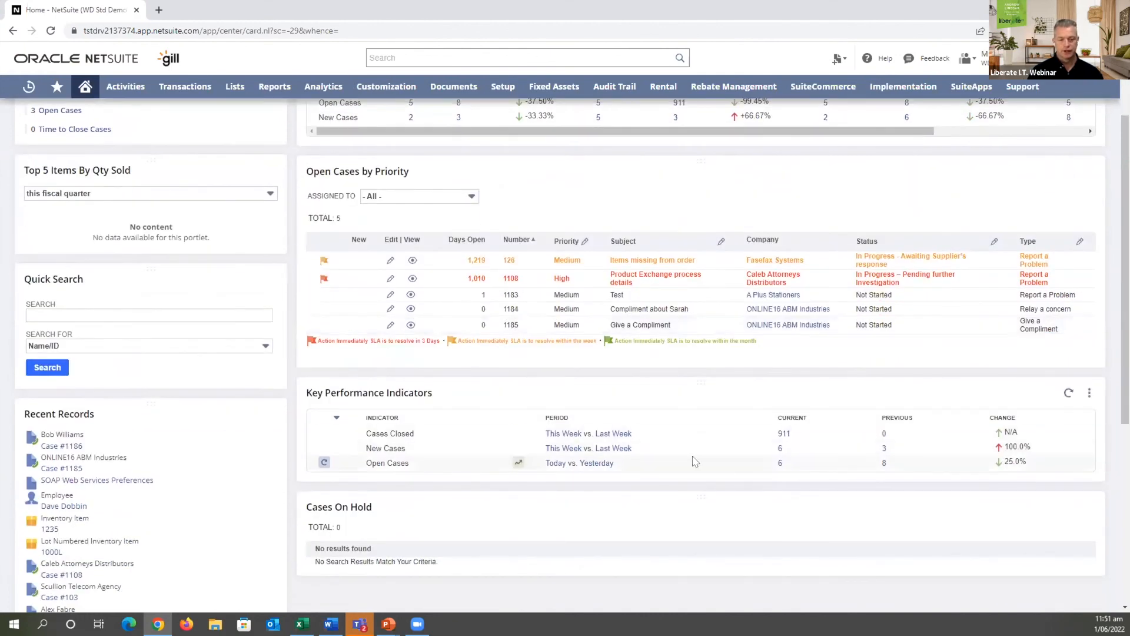
scroll(521, 456, up, 2)
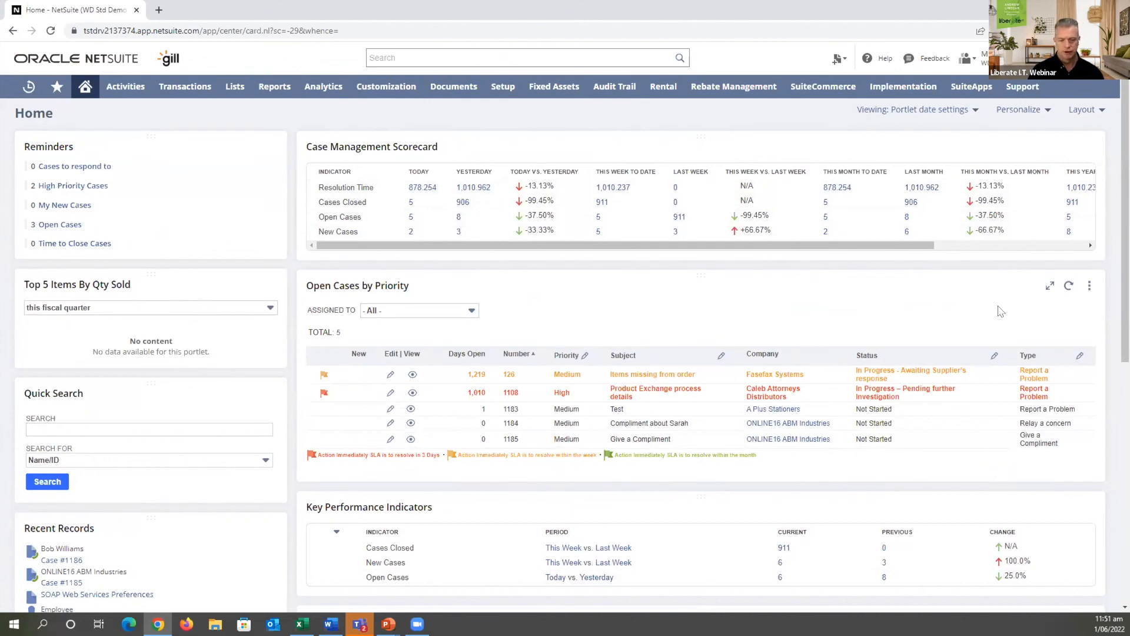
scroll(998, 312, down, 1)
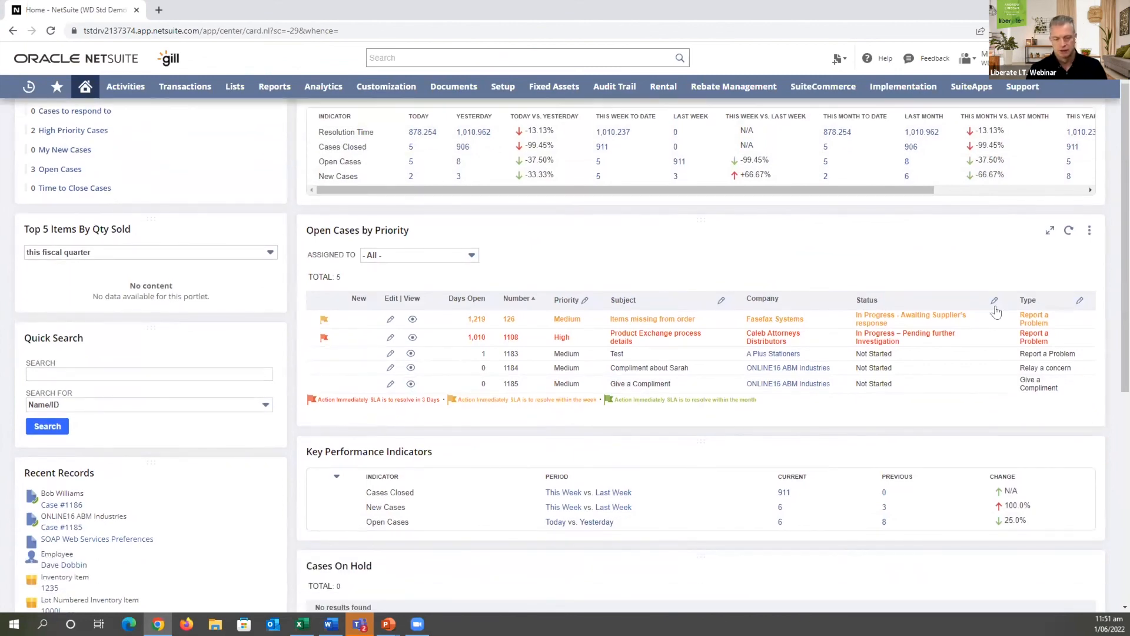
scroll(995, 312, up, 1)
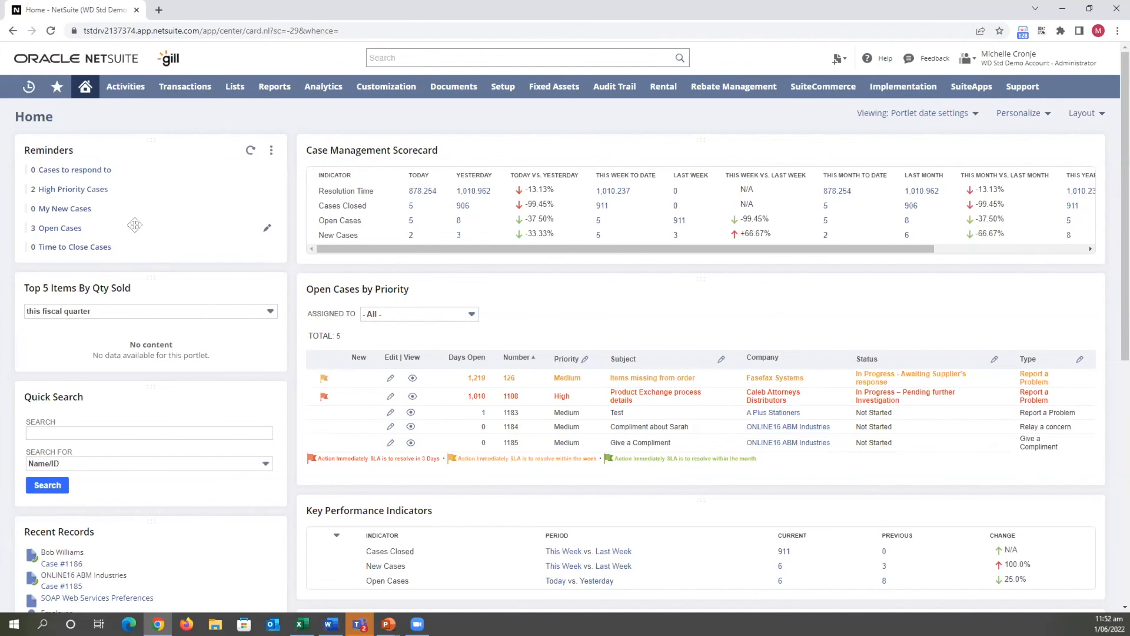
mouse_move(480, 394)
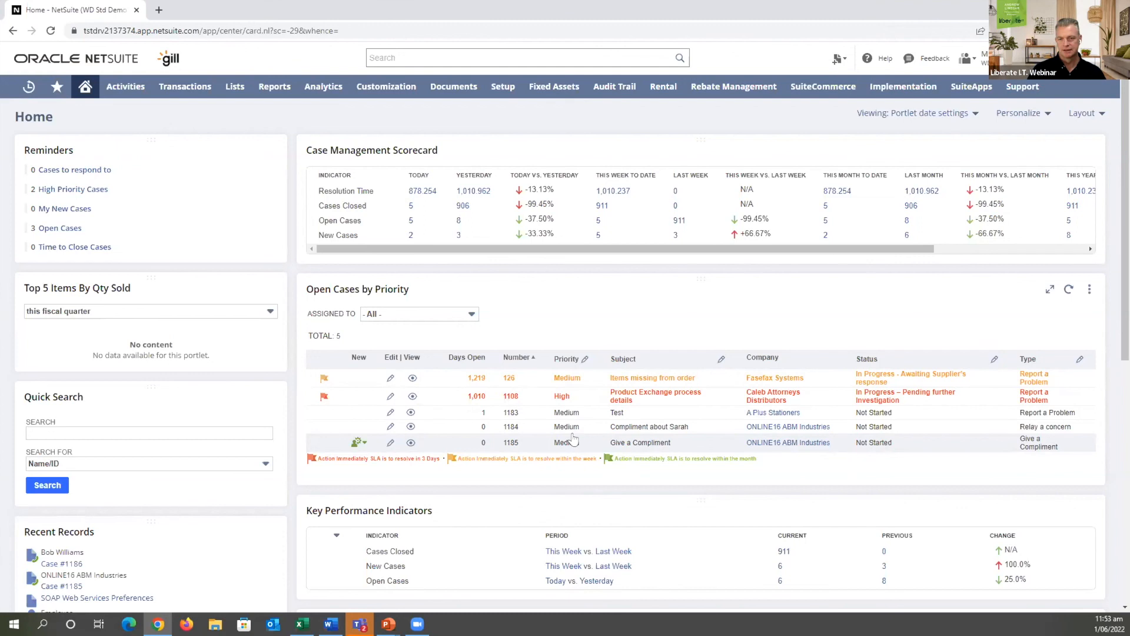
Open the list of online case forms in the support setup to view the available forms, and return to the home dashboard
mouse_move(487, 94)
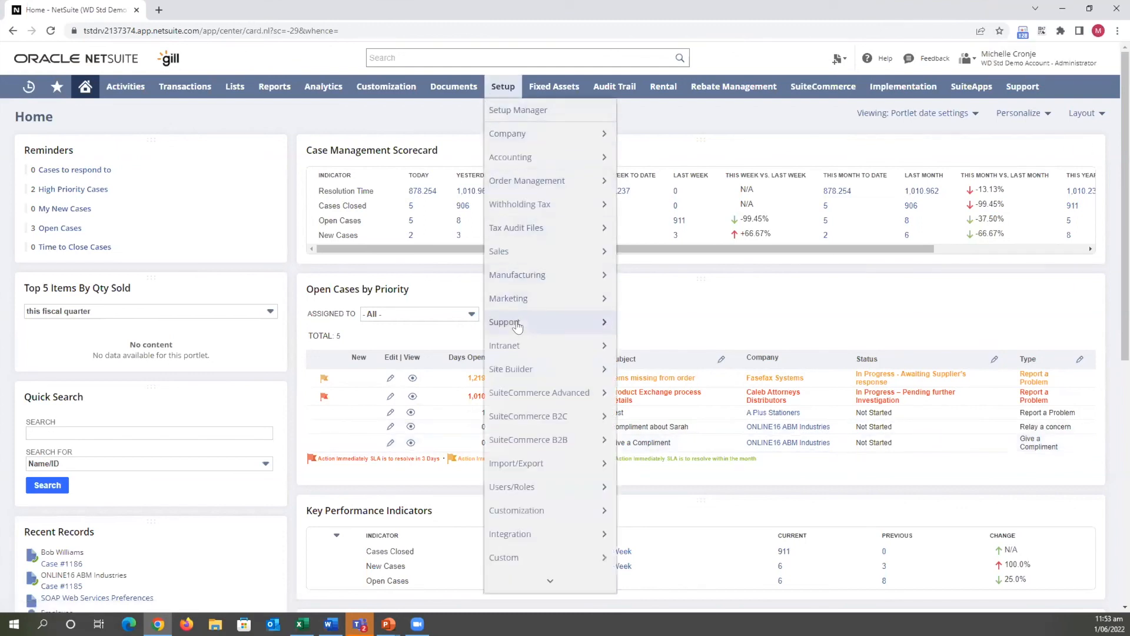
mouse_move(565, 324)
mouse_move(675, 559)
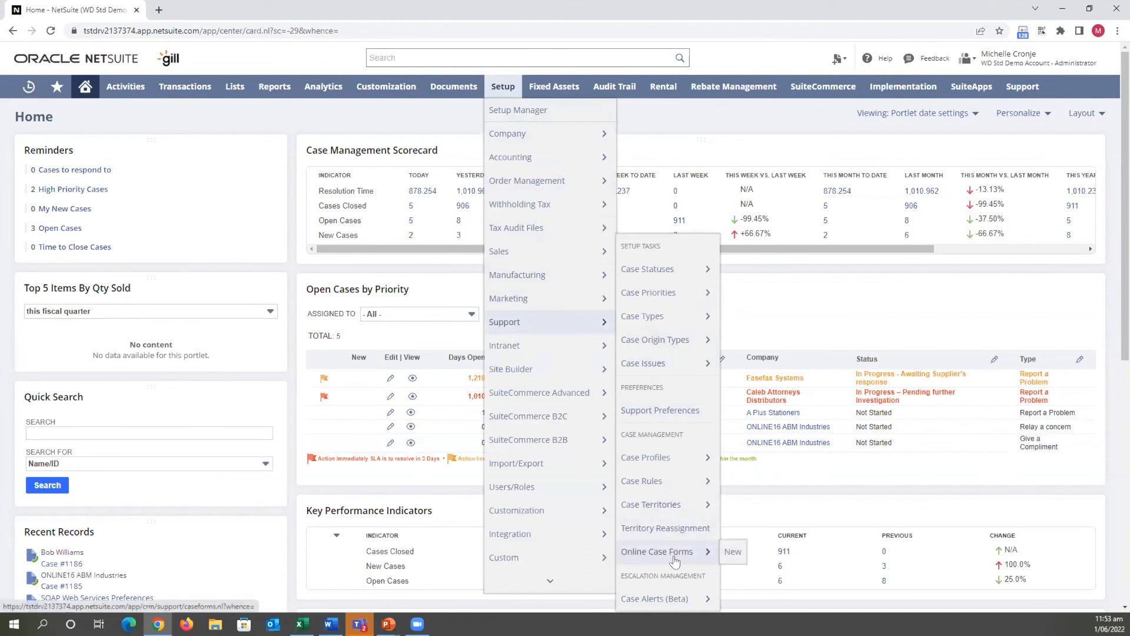
click(675, 557)
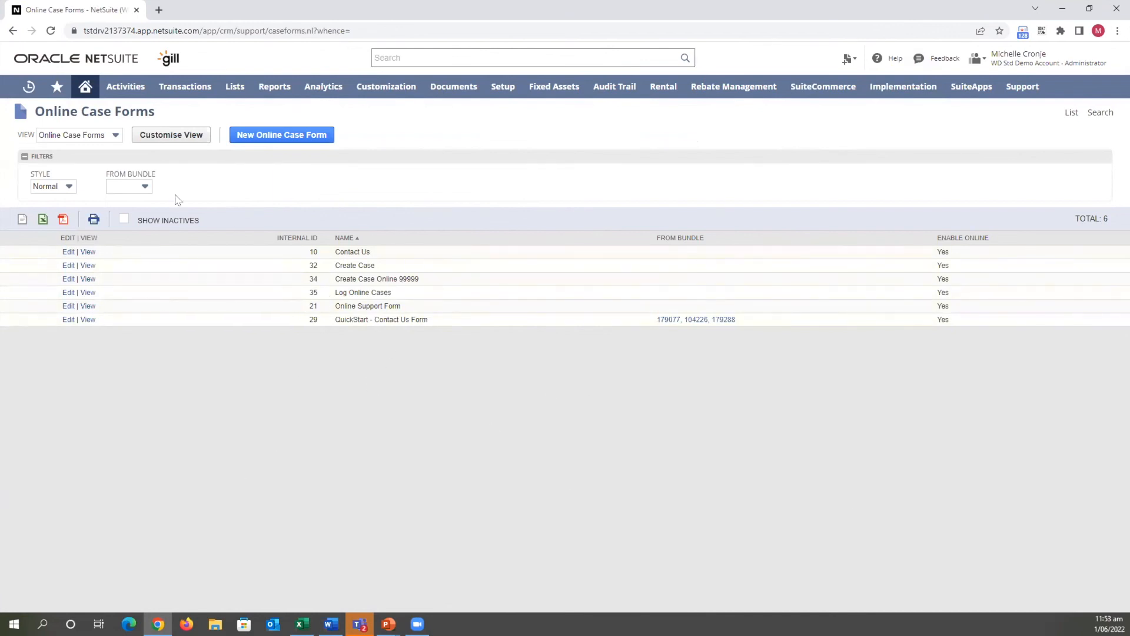
click(83, 89)
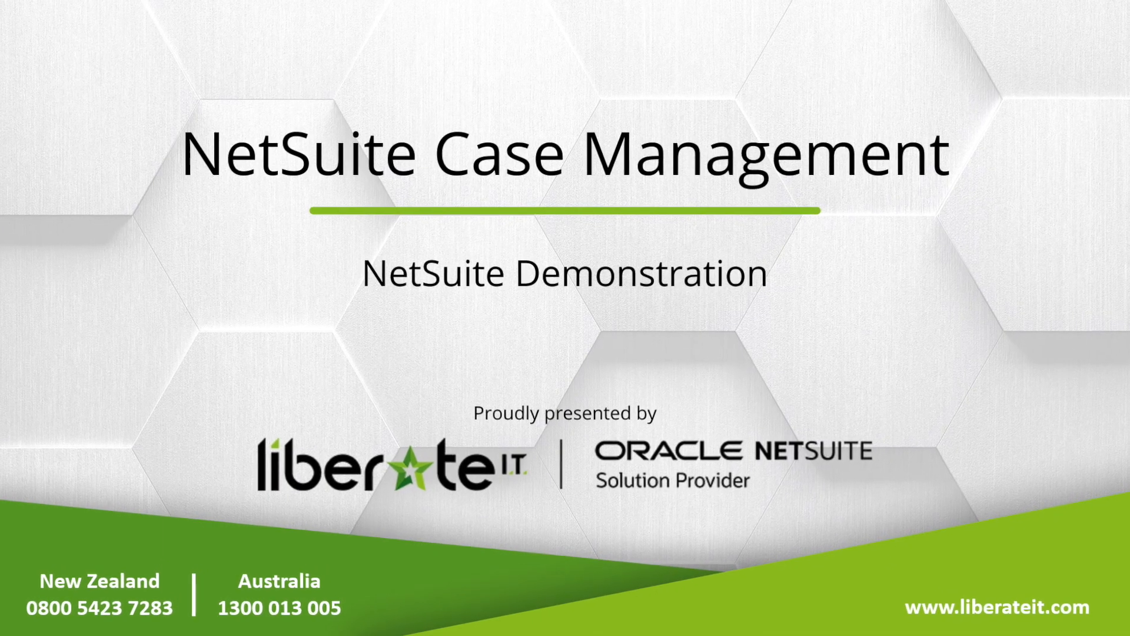